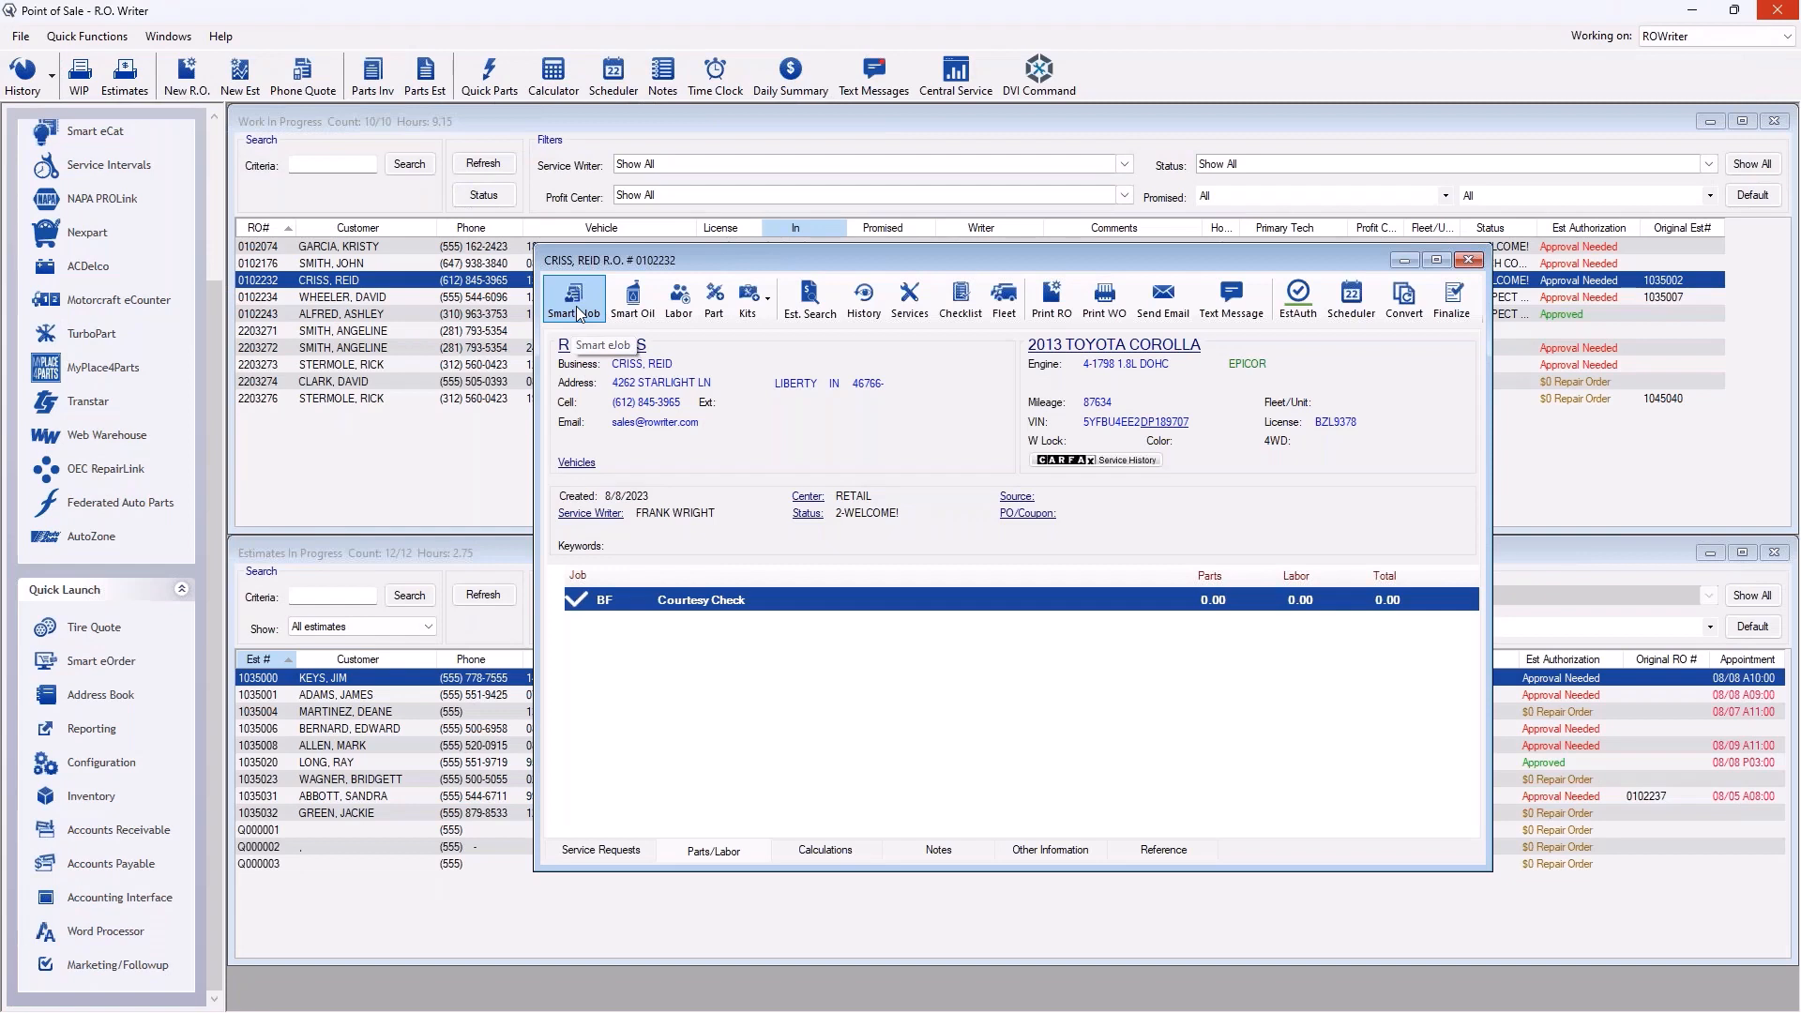
Load the Front pads & Rotors Webinar smart job from the Brake - Front Disc category and run its catalog lookup with all items included.
left_click(575, 302)
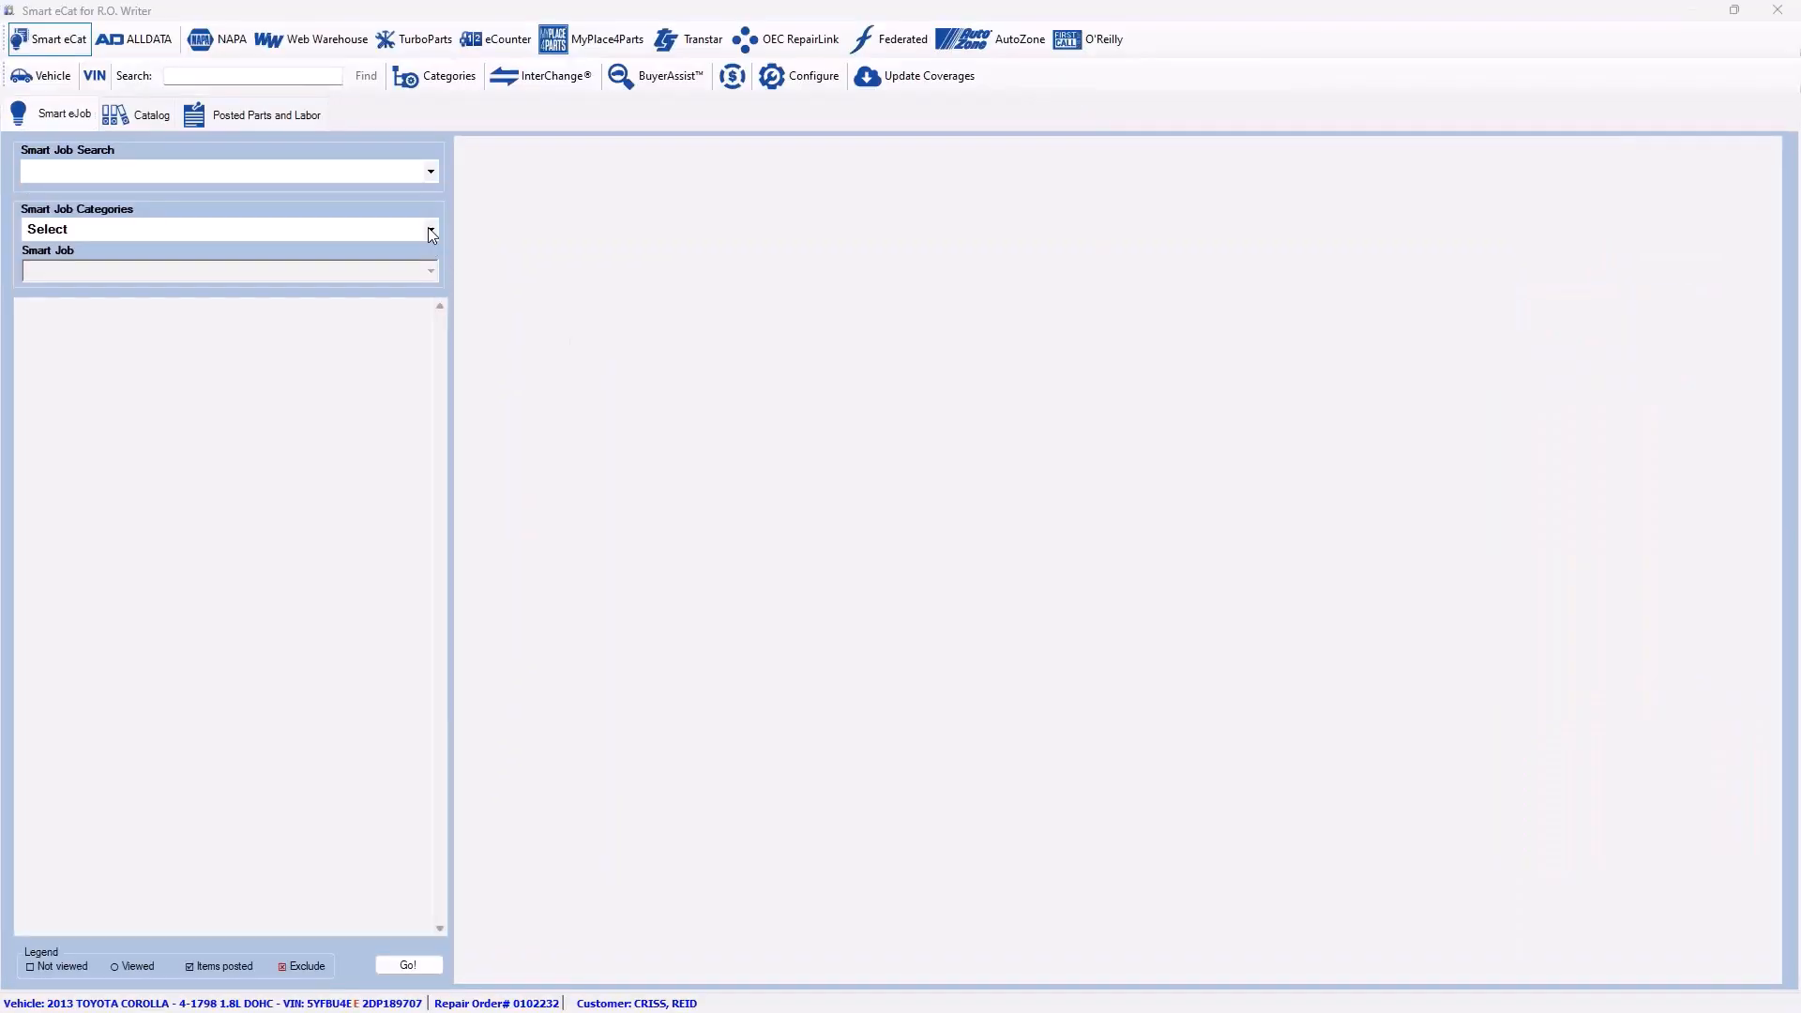
left_click(431, 230)
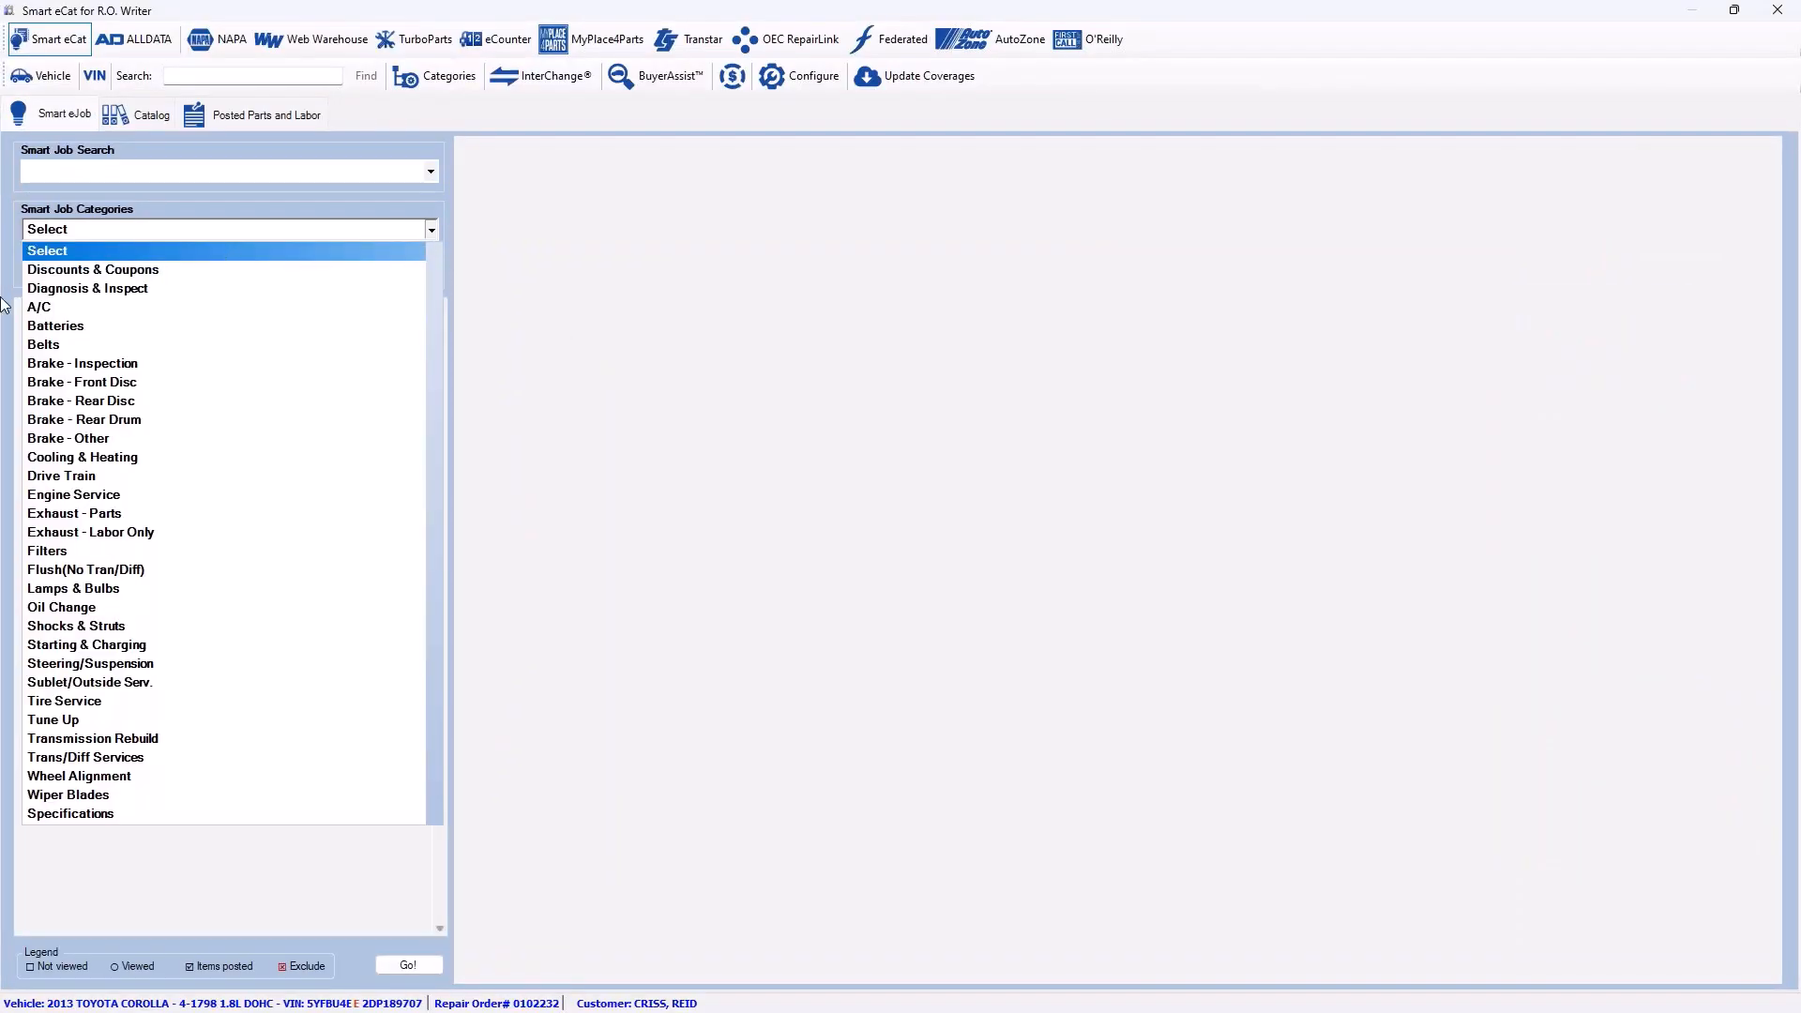
left_click(118, 382)
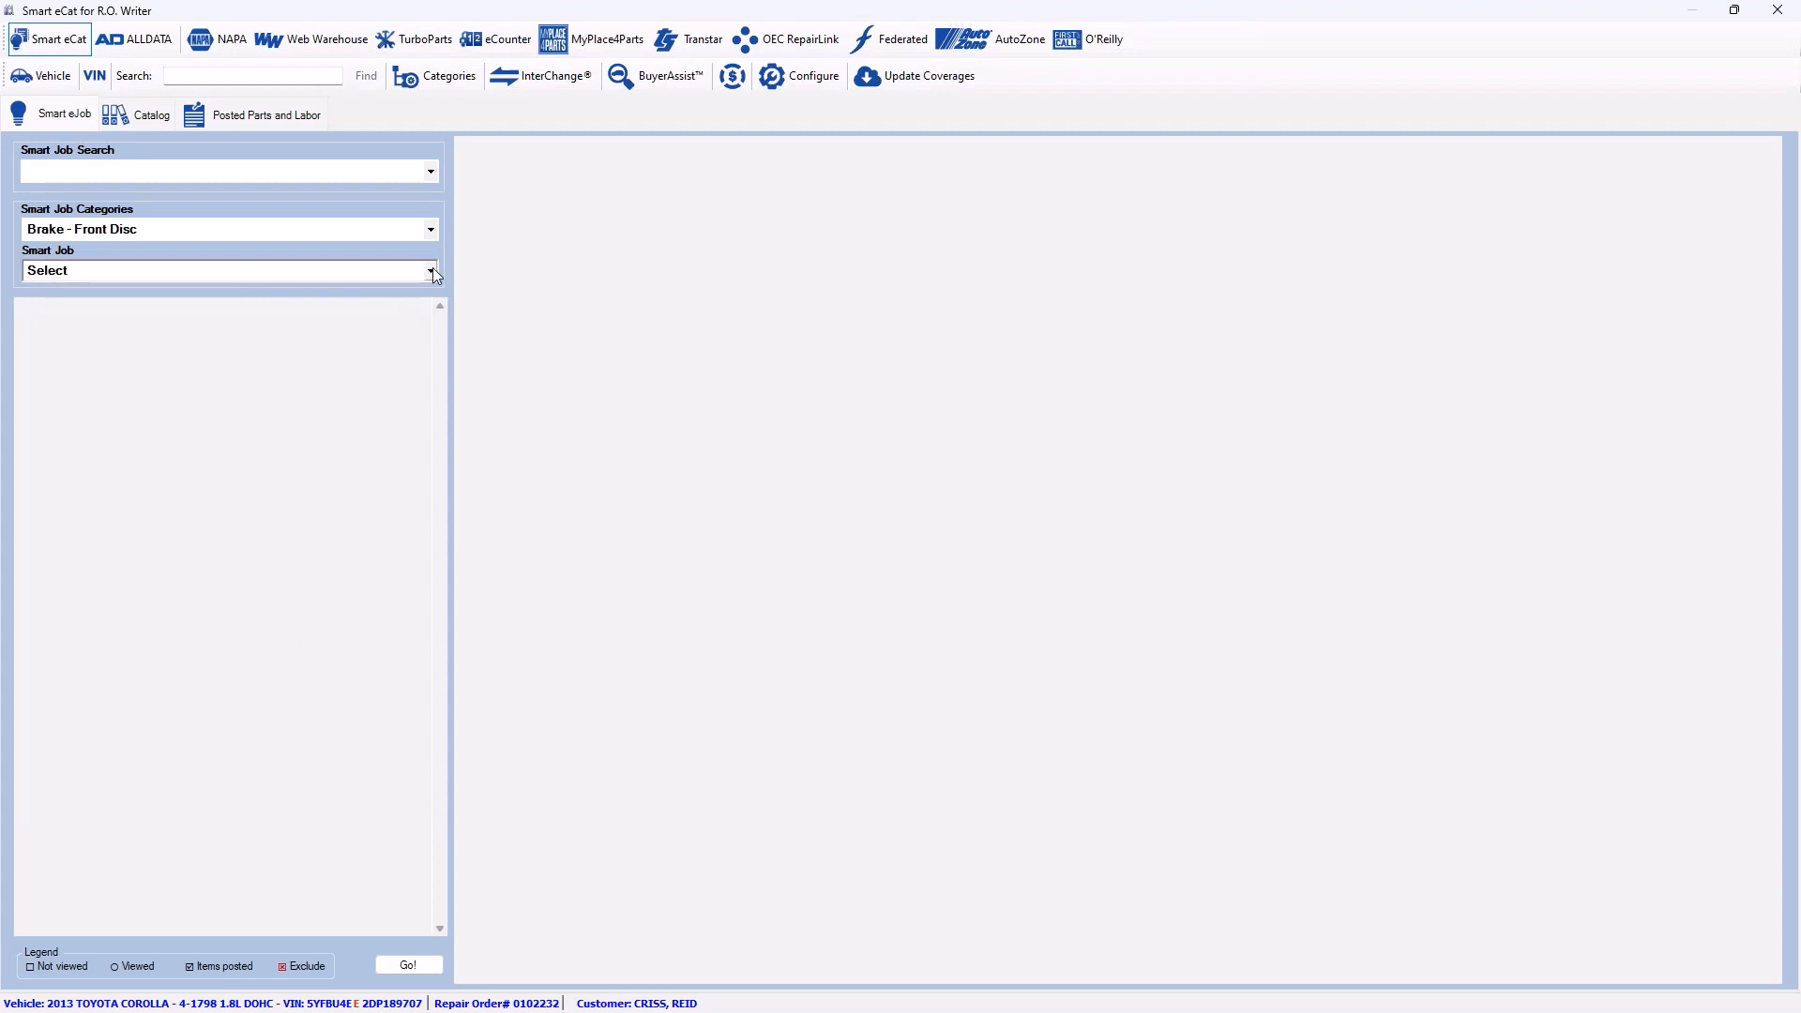
left_click(259, 271)
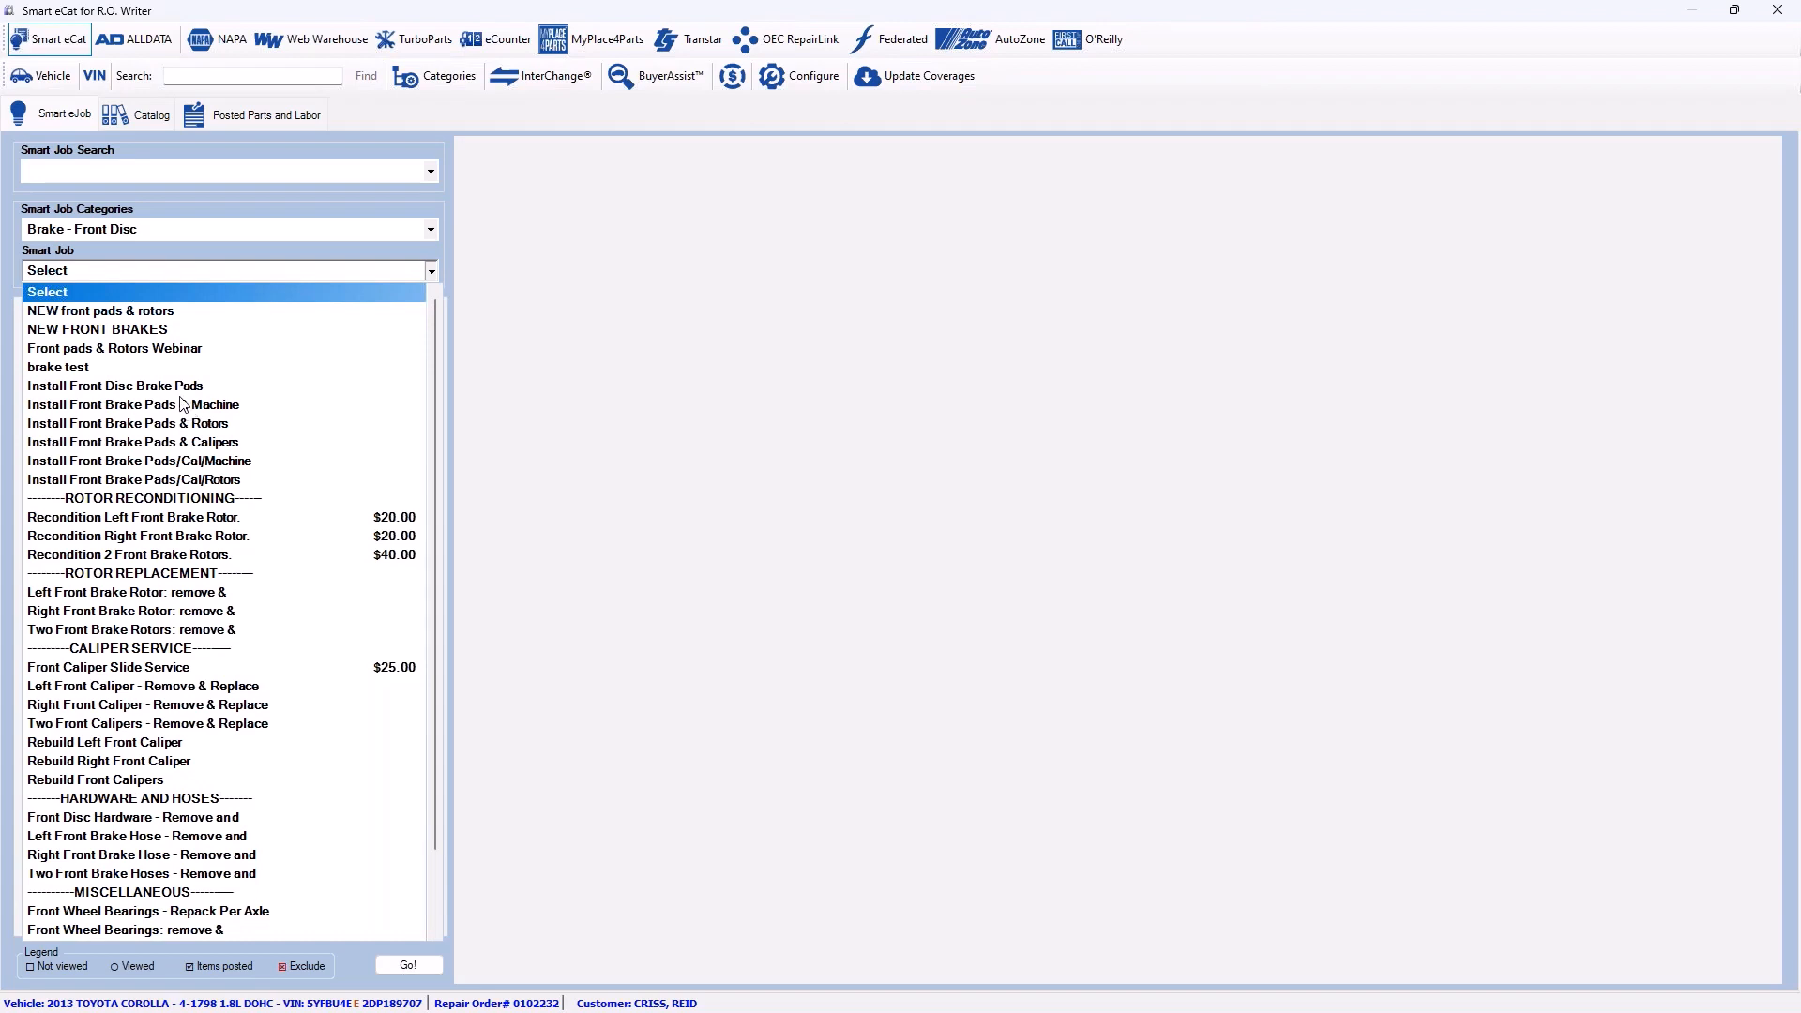
left_click(173, 349)
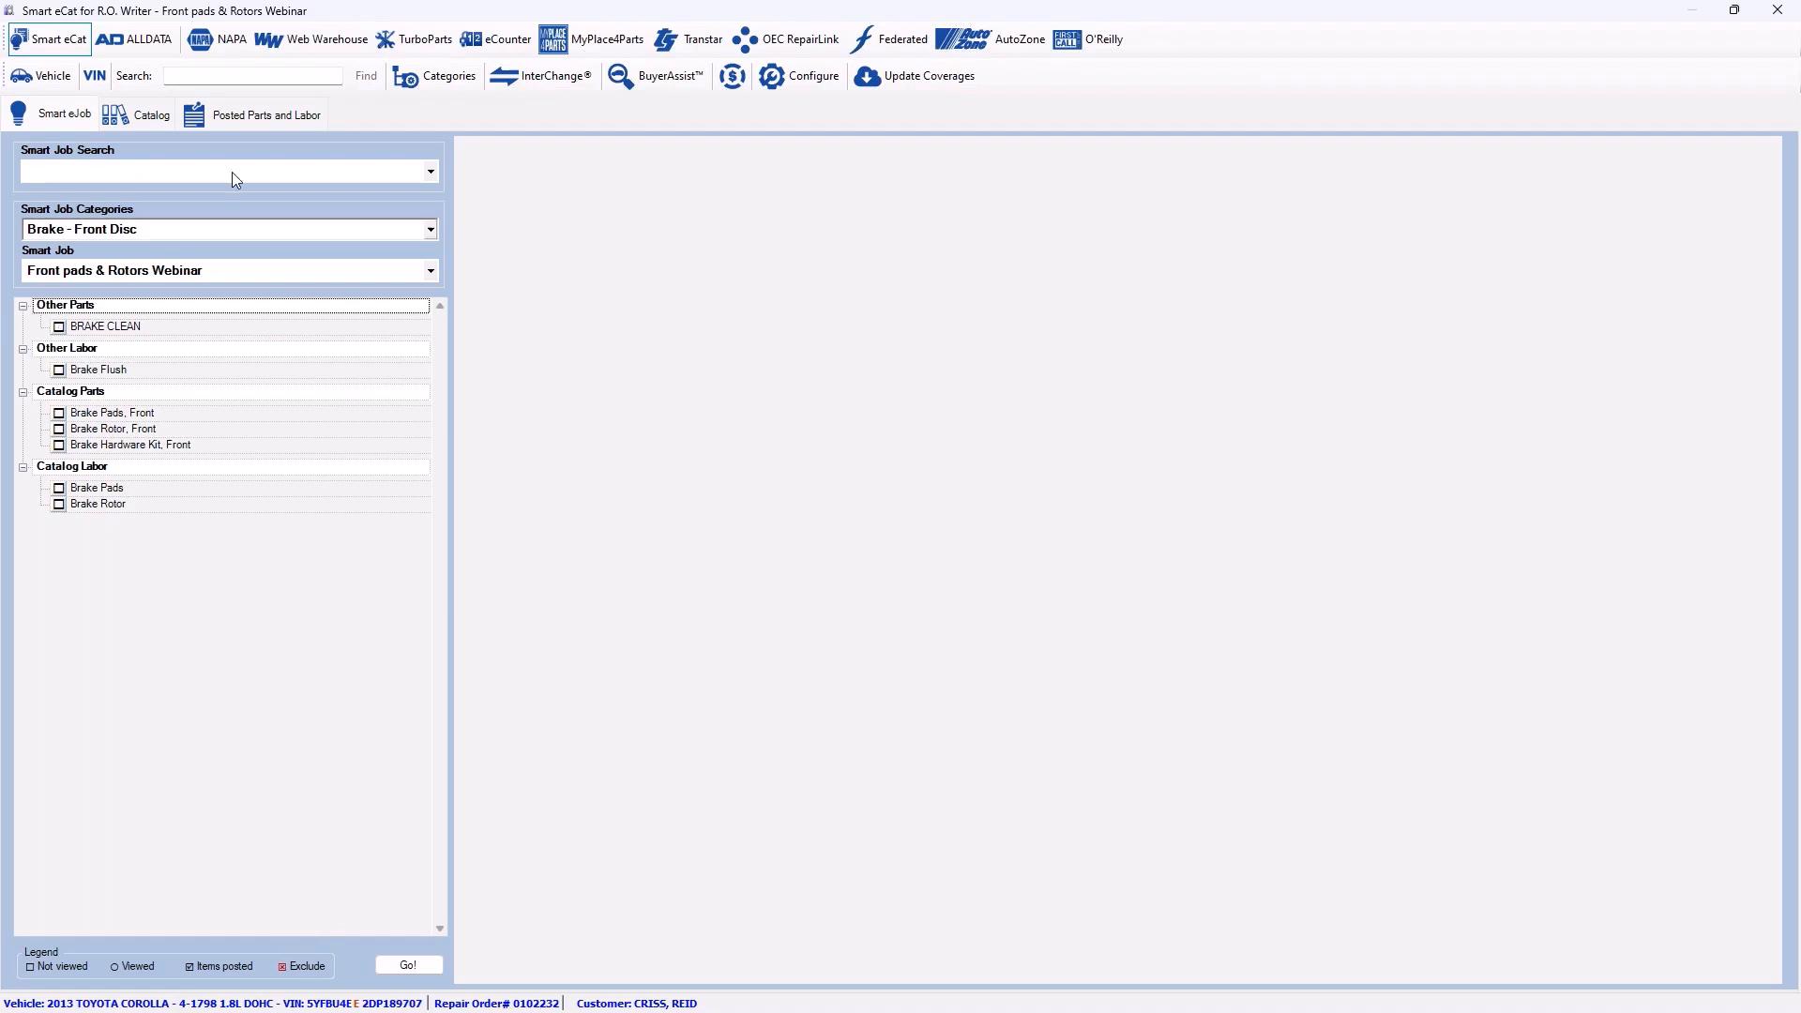
left_click(58, 413)
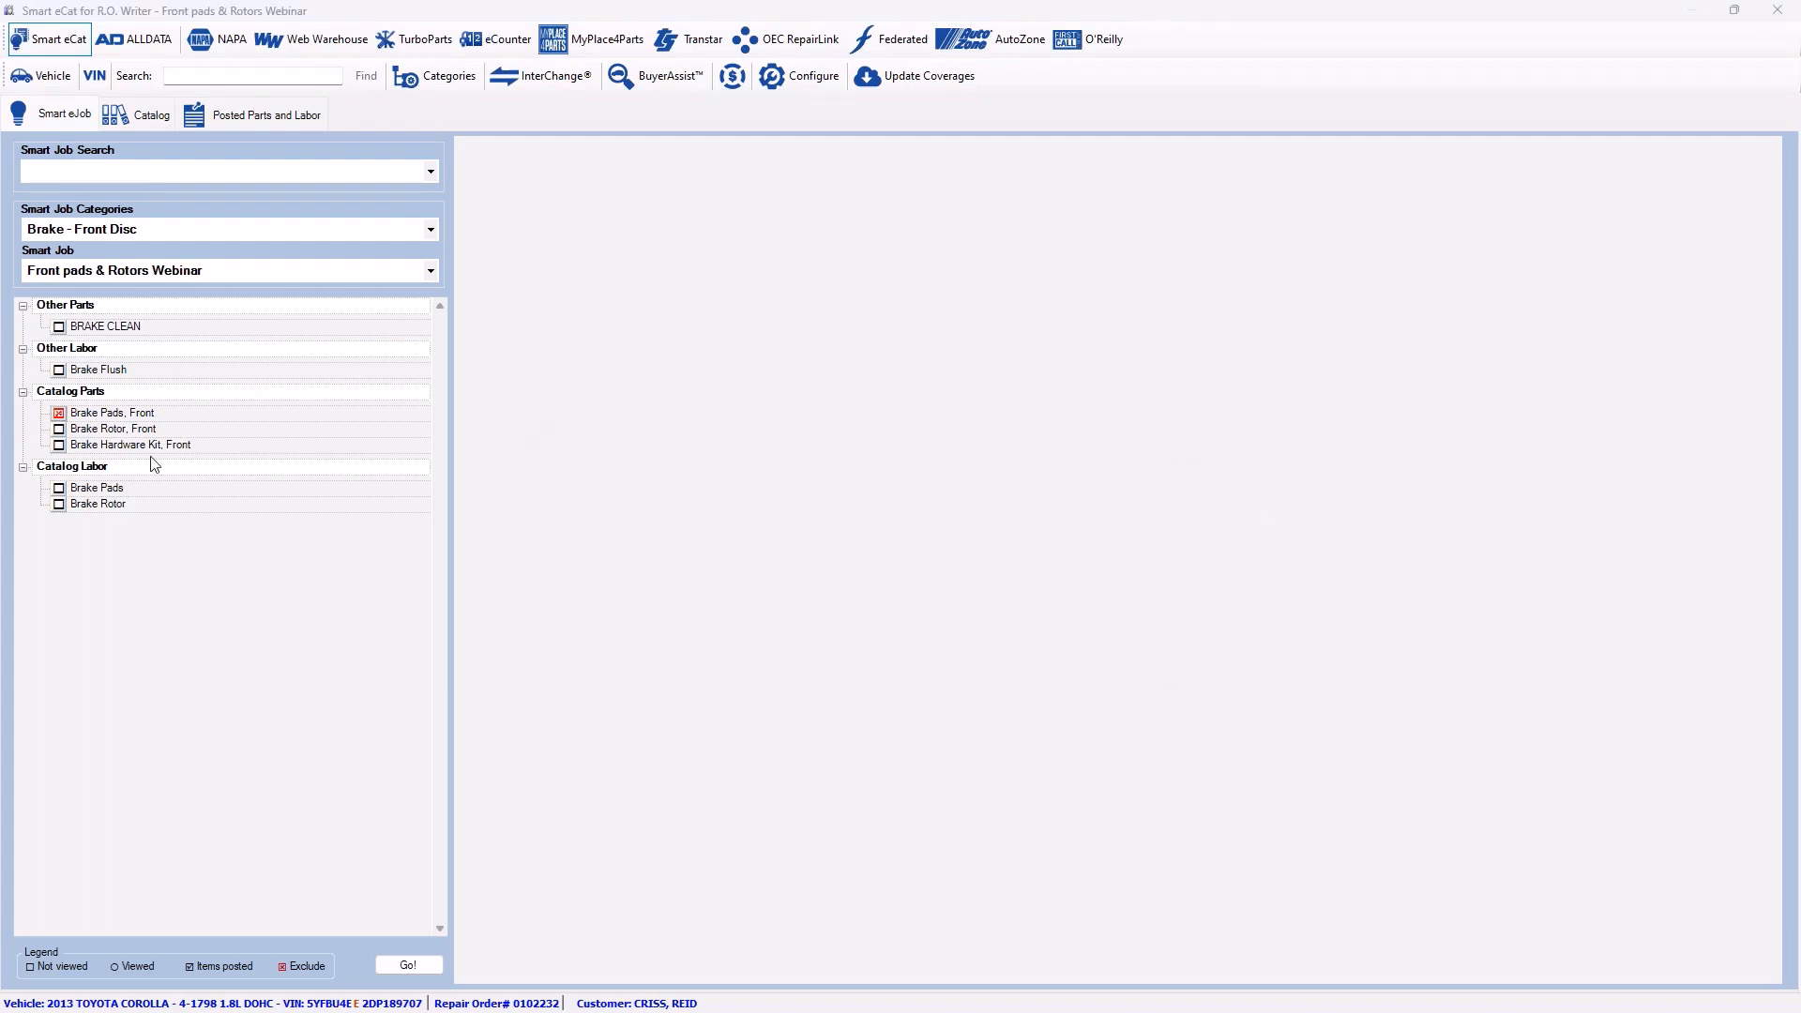
left_click(59, 412)
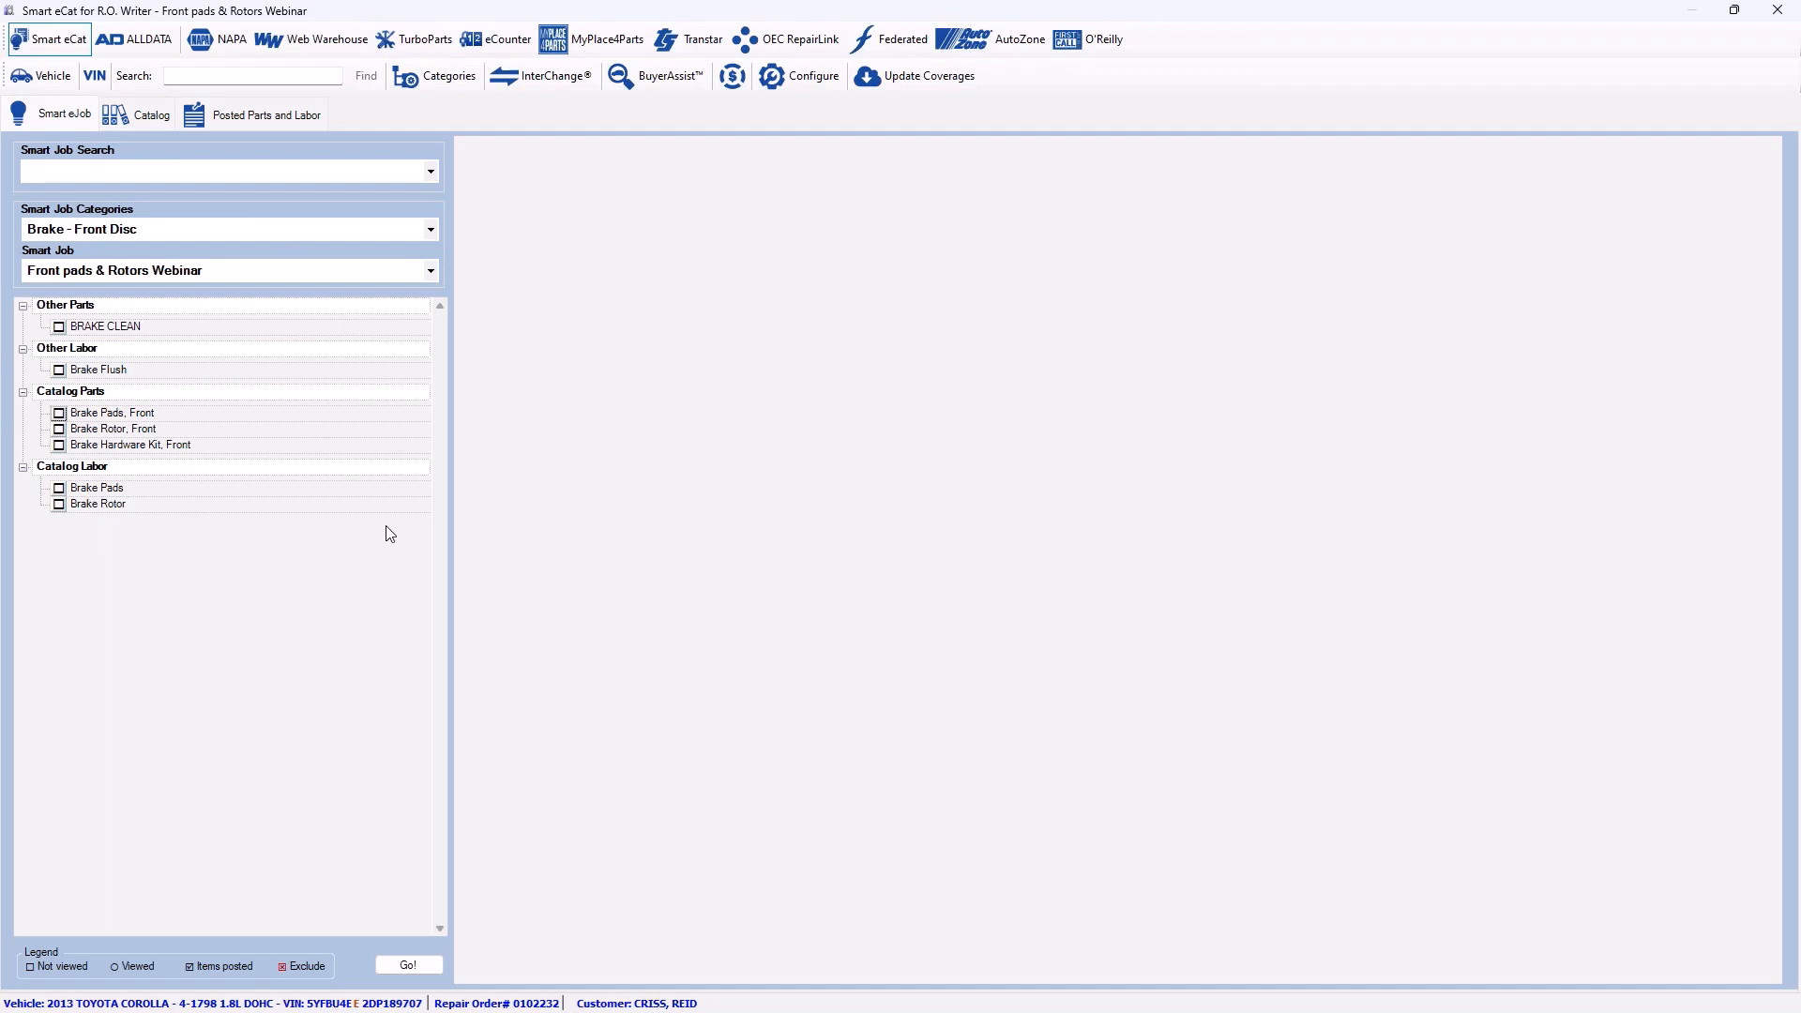
left_click(409, 967)
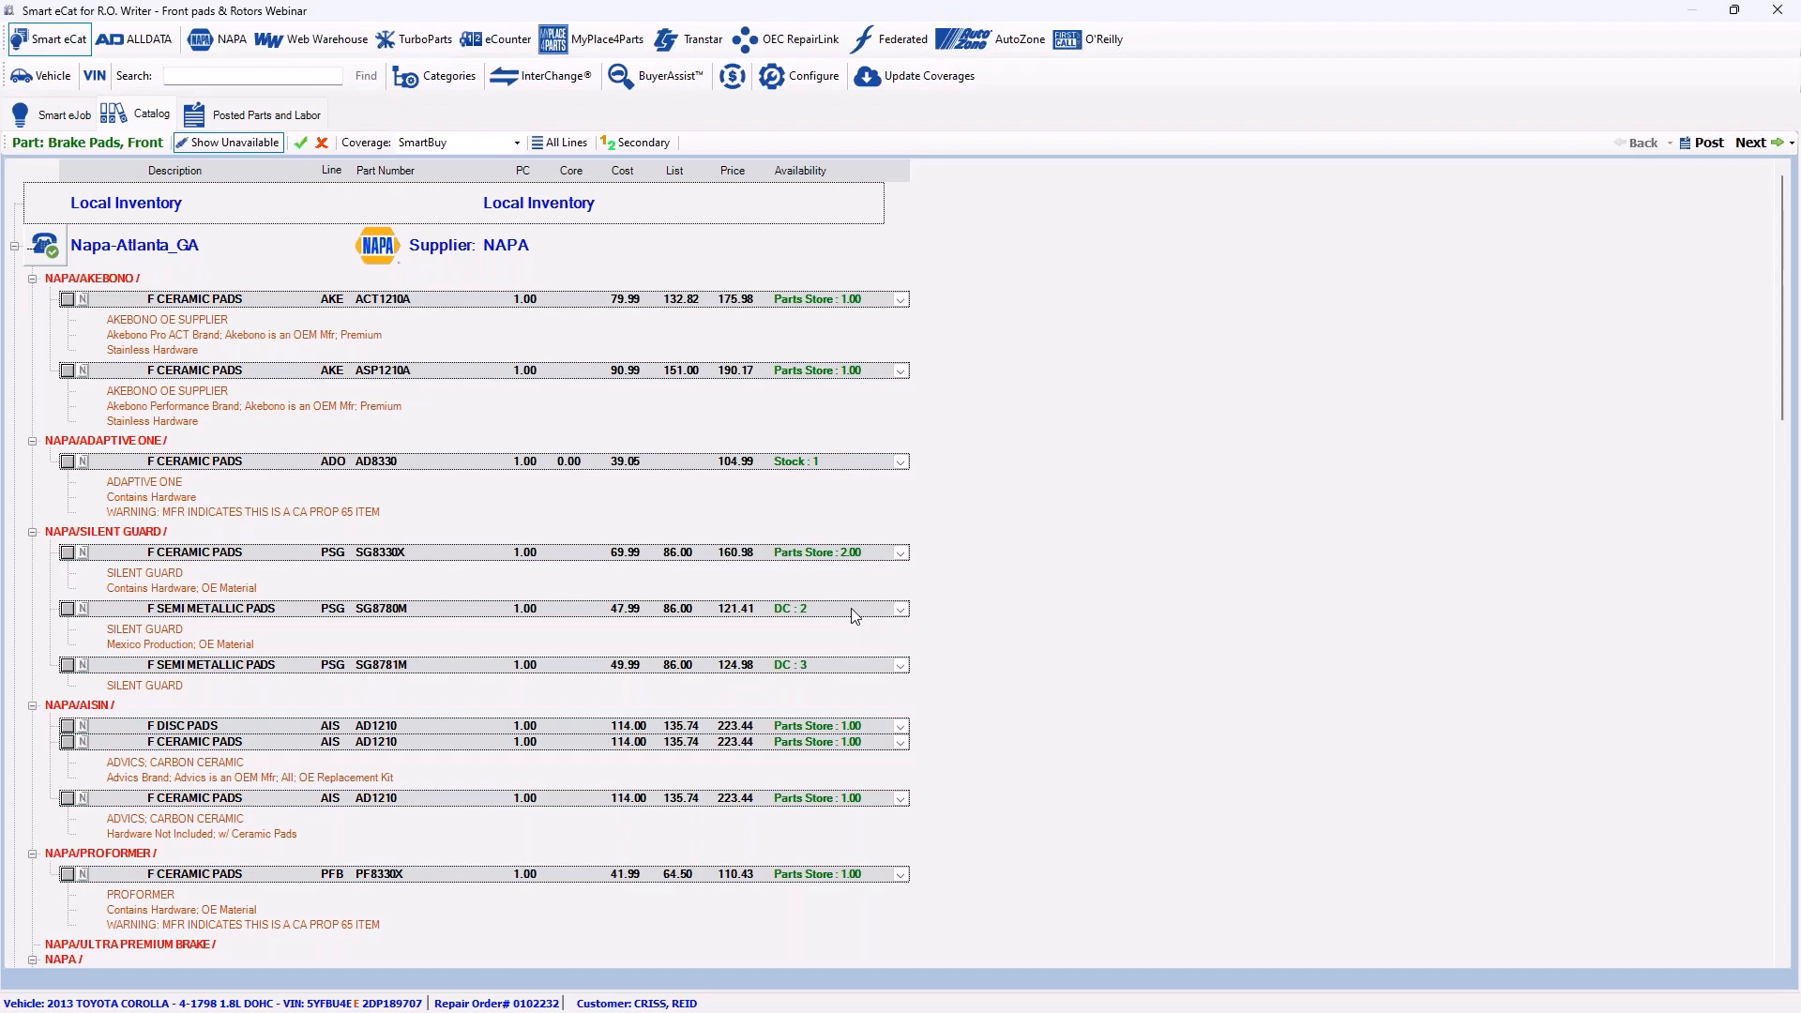
Compare front brake pad offers from NAPA and Advance Auto Parts, and select NAPA's Akebono ceramic pads ACT1210A.
left_click(14, 248)
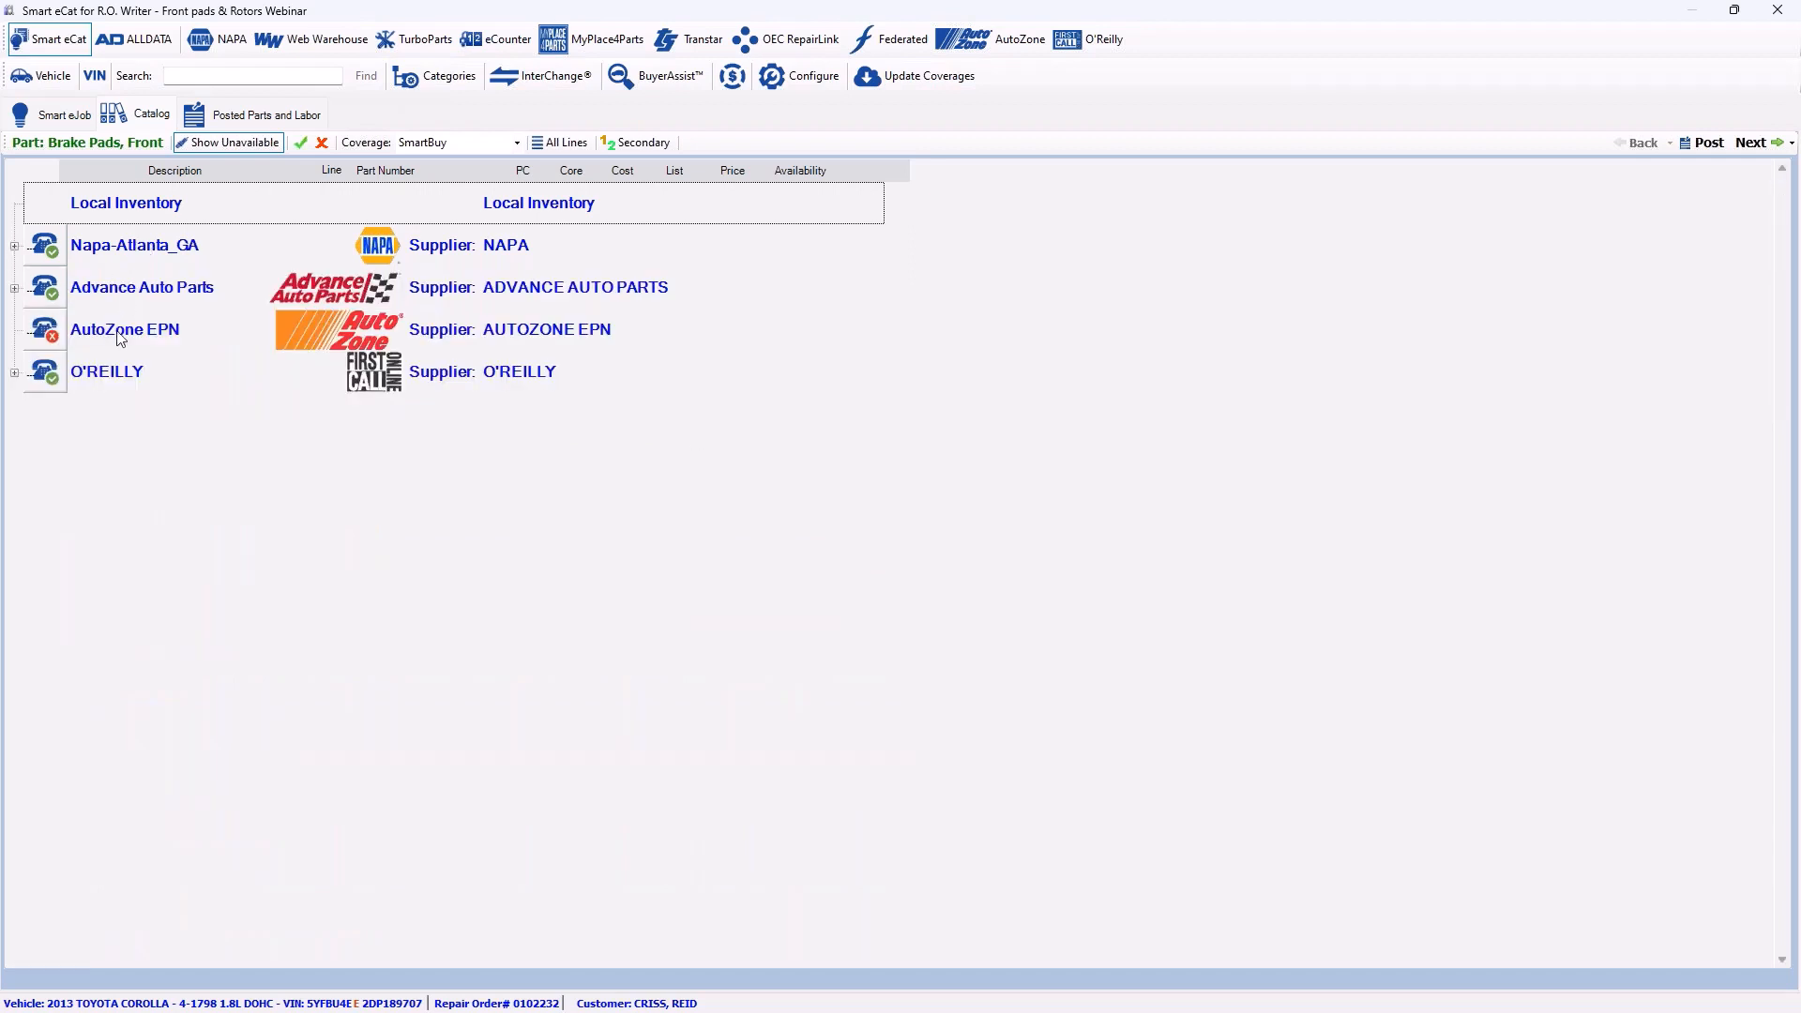
left_click(14, 290)
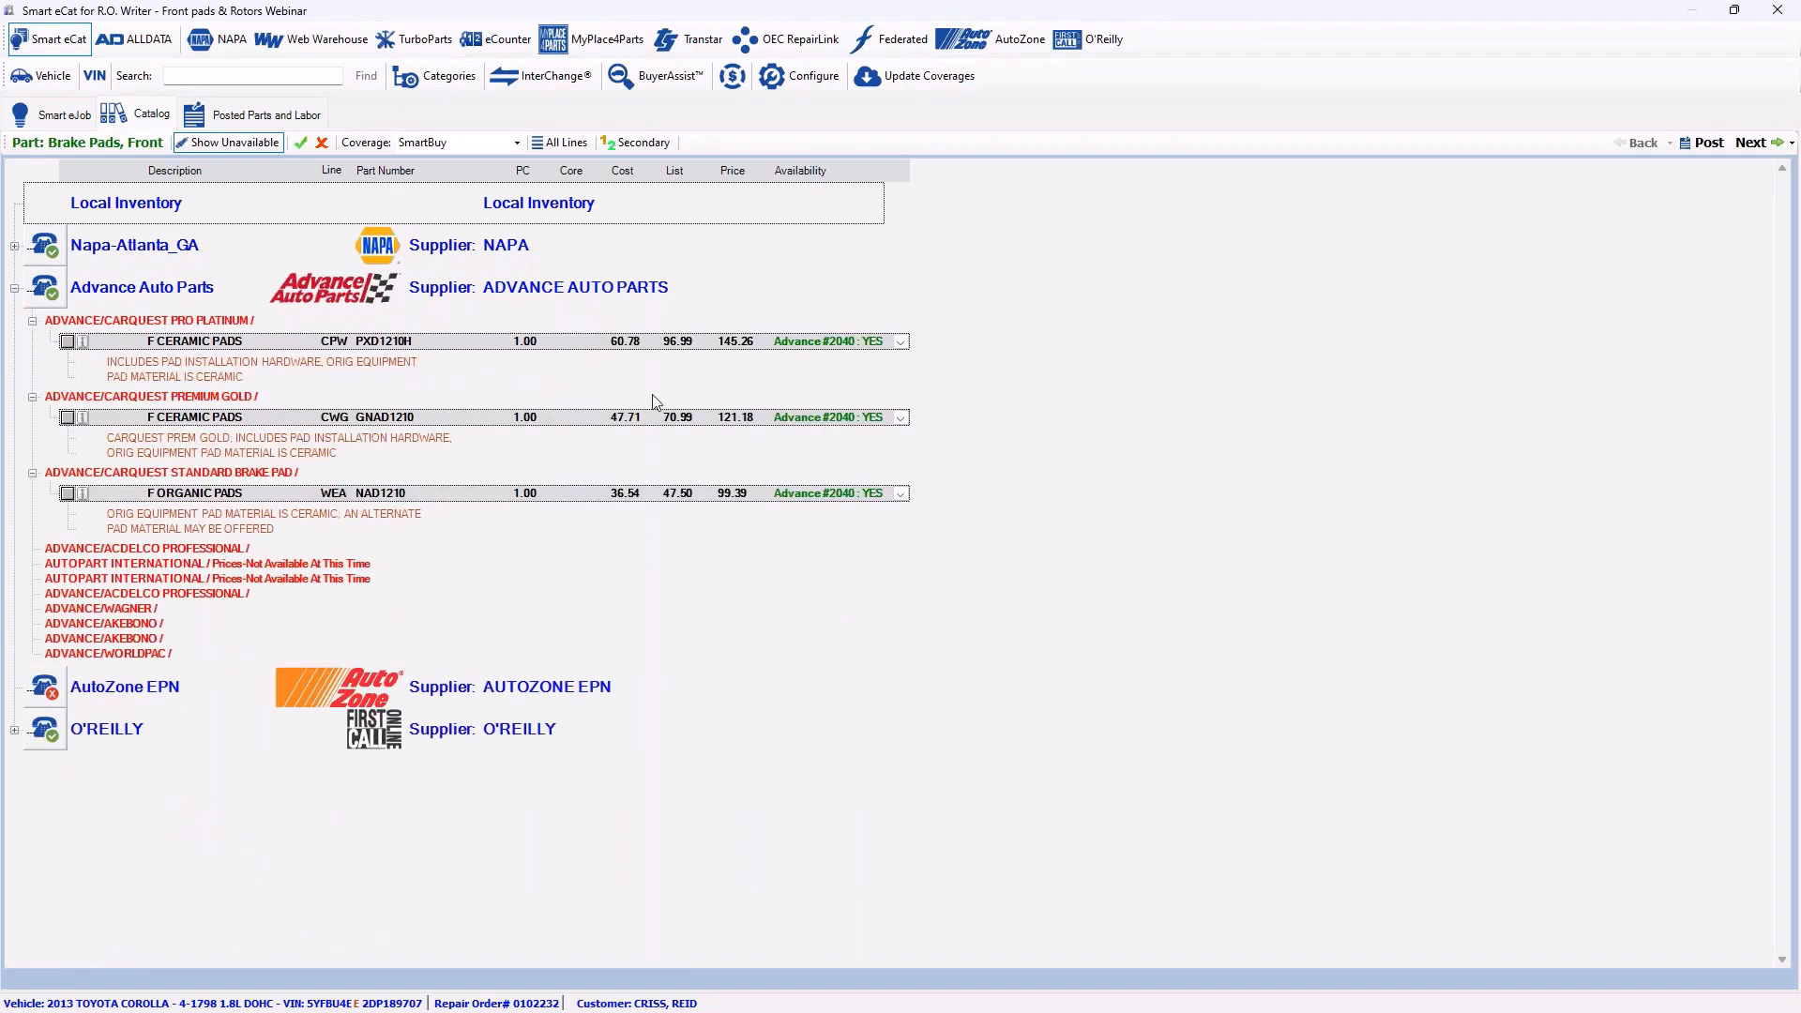
left_click(15, 247)
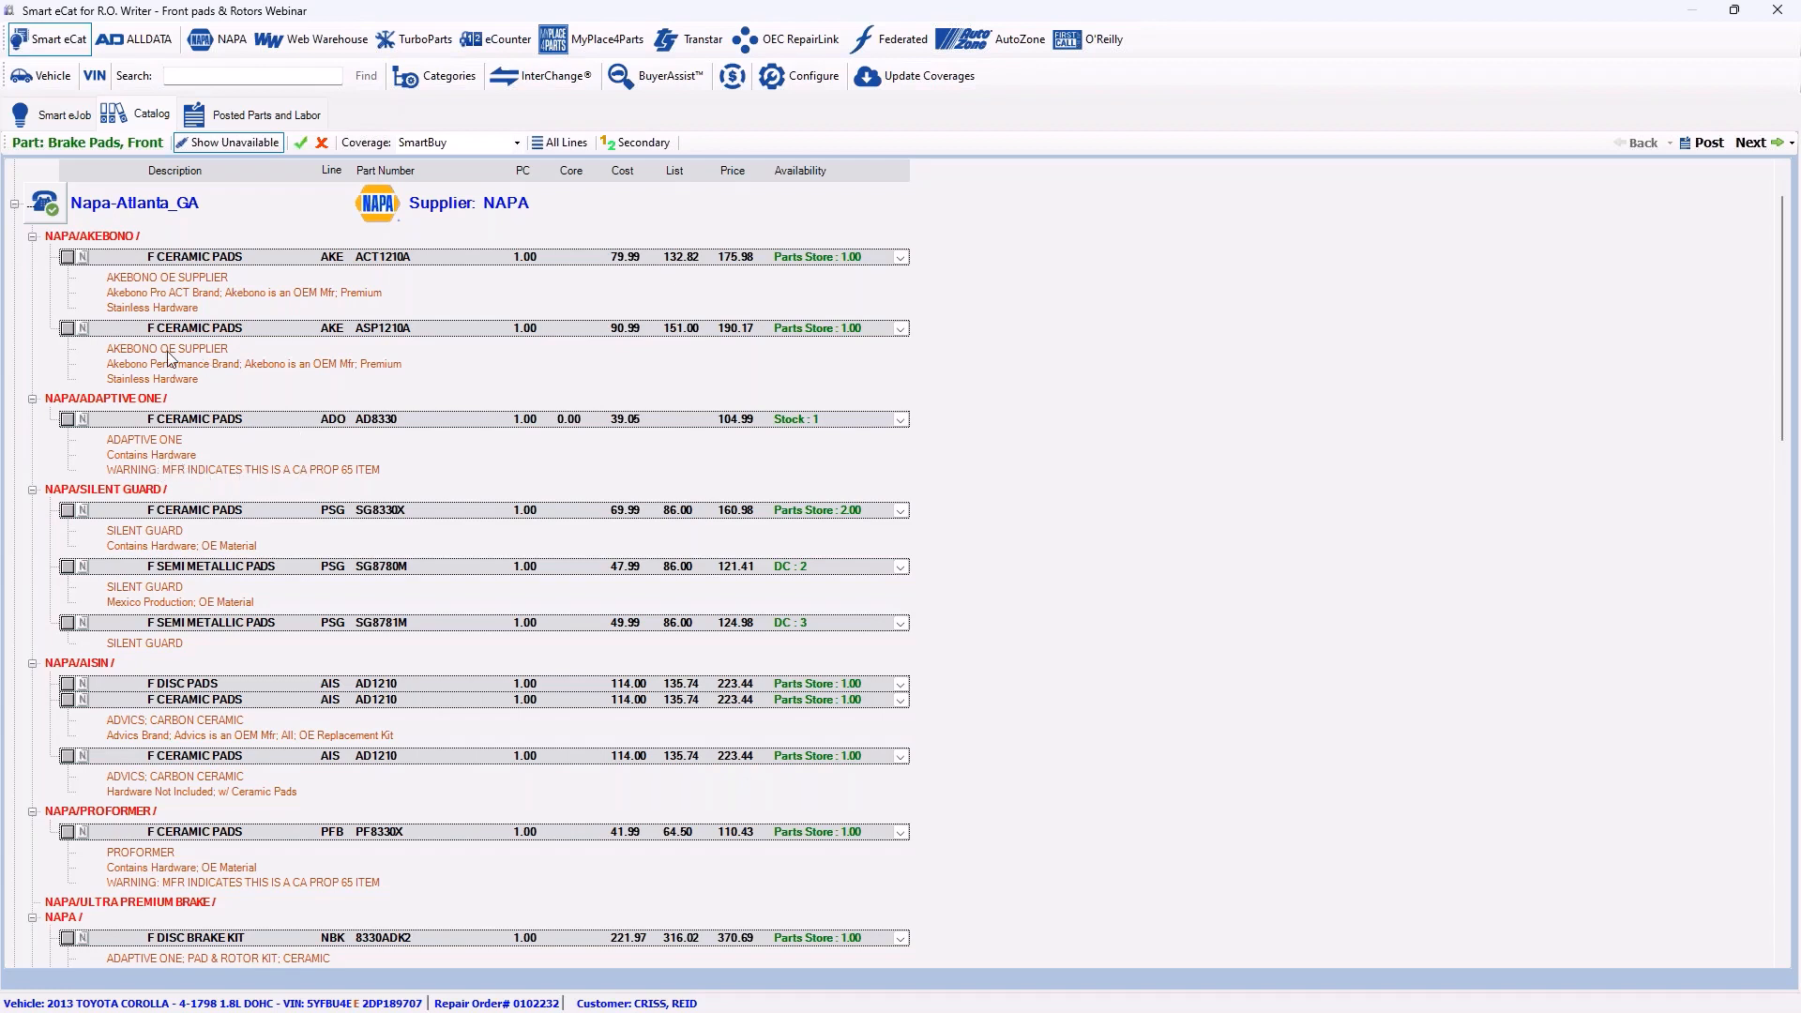
left_click(67, 257)
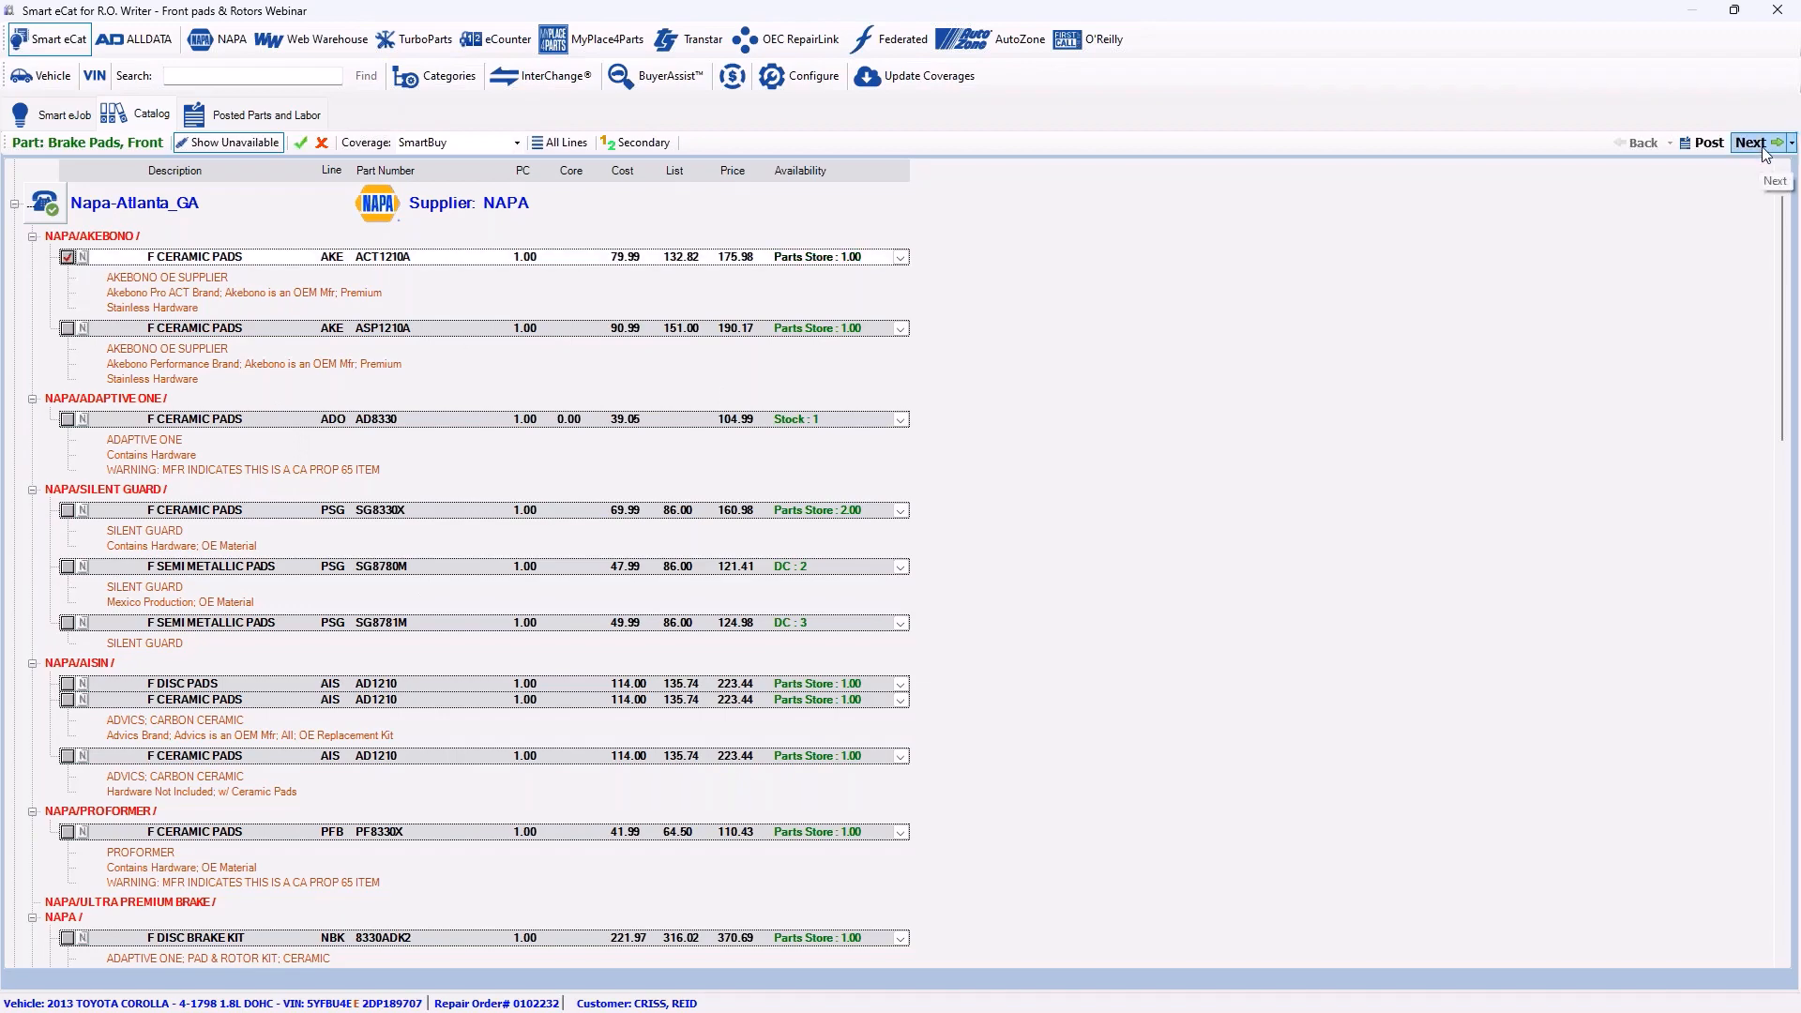
left_click(1735, 10)
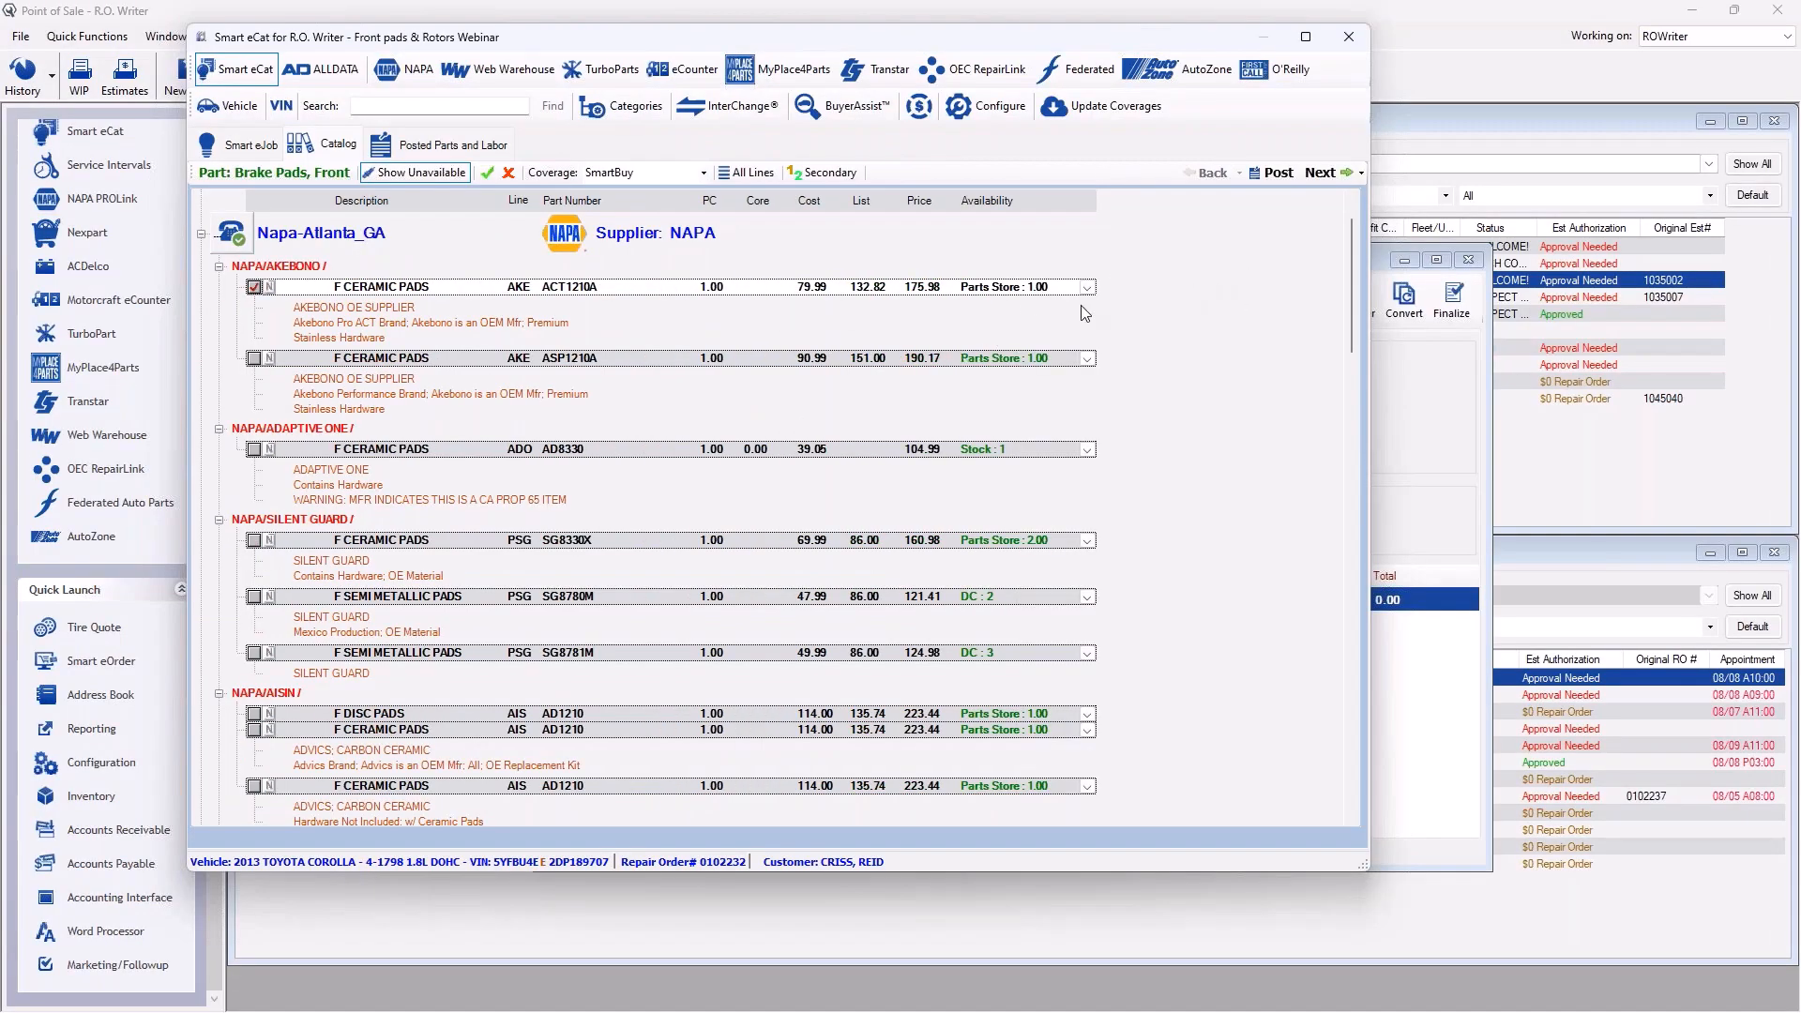
left_click(1322, 171)
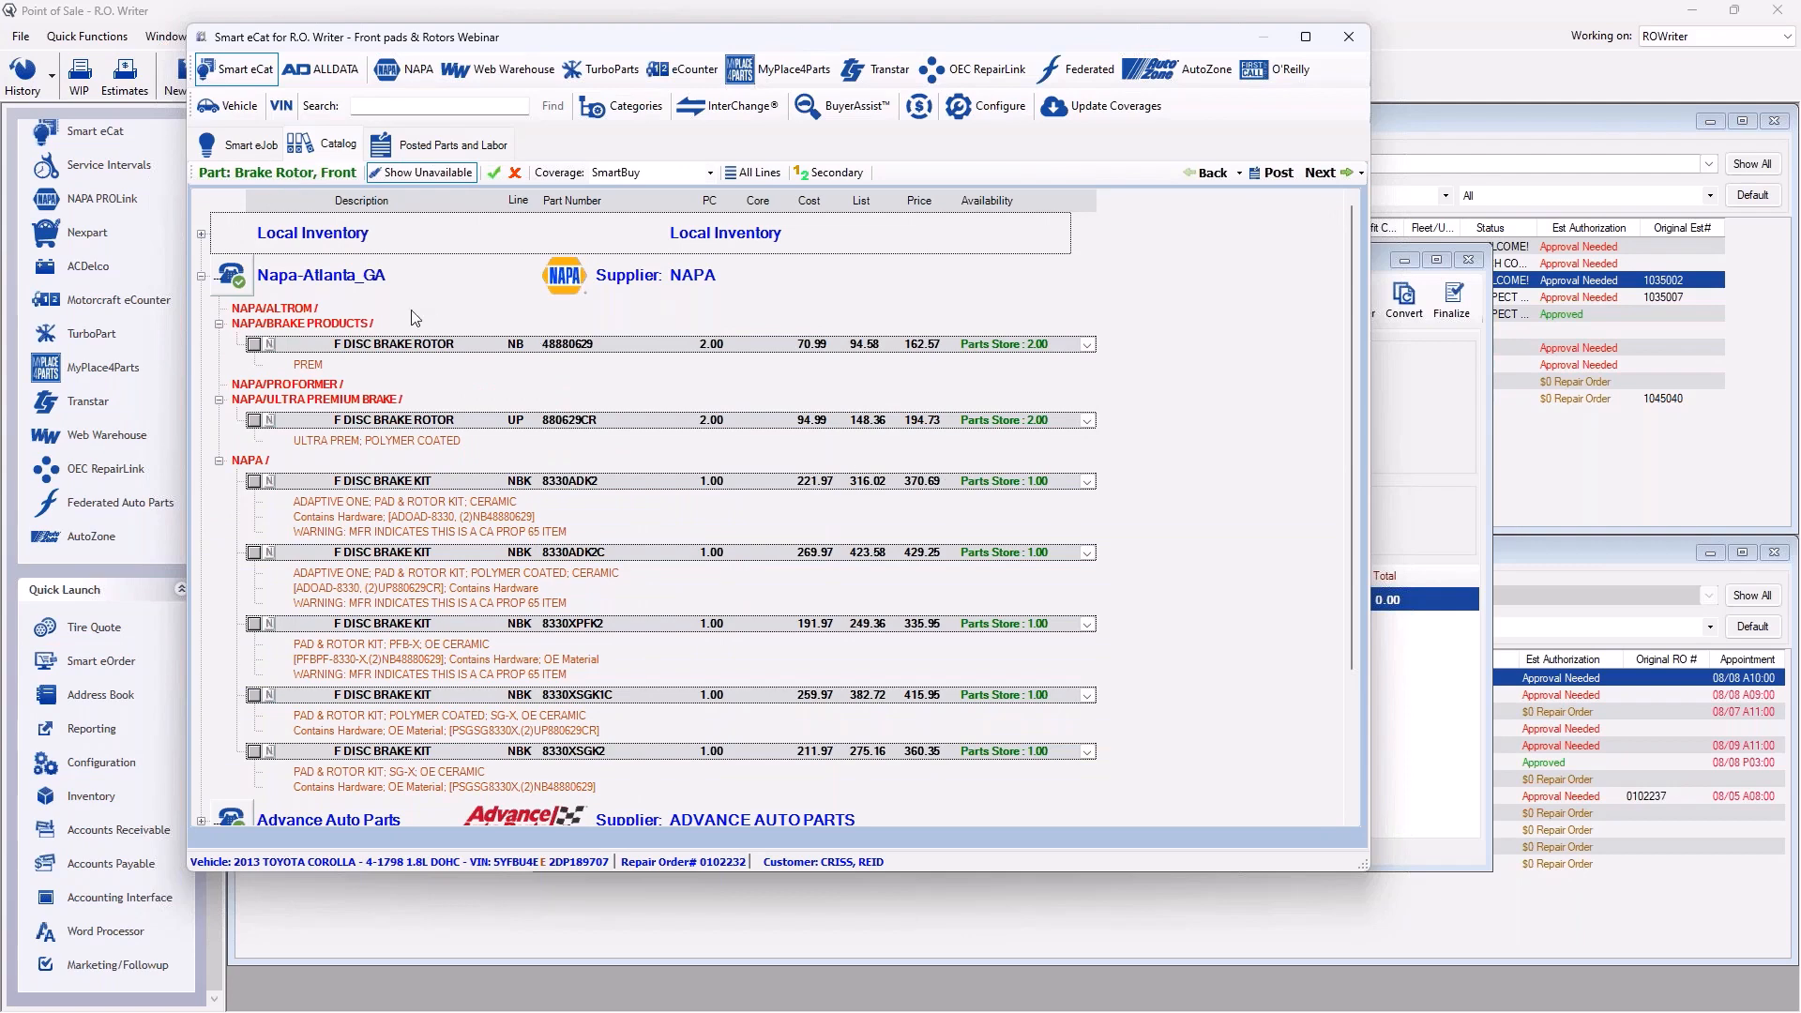
Select the NAPA front disc brake rotor 48880629 and skip the front brake hardware kit.
left_click(253, 345)
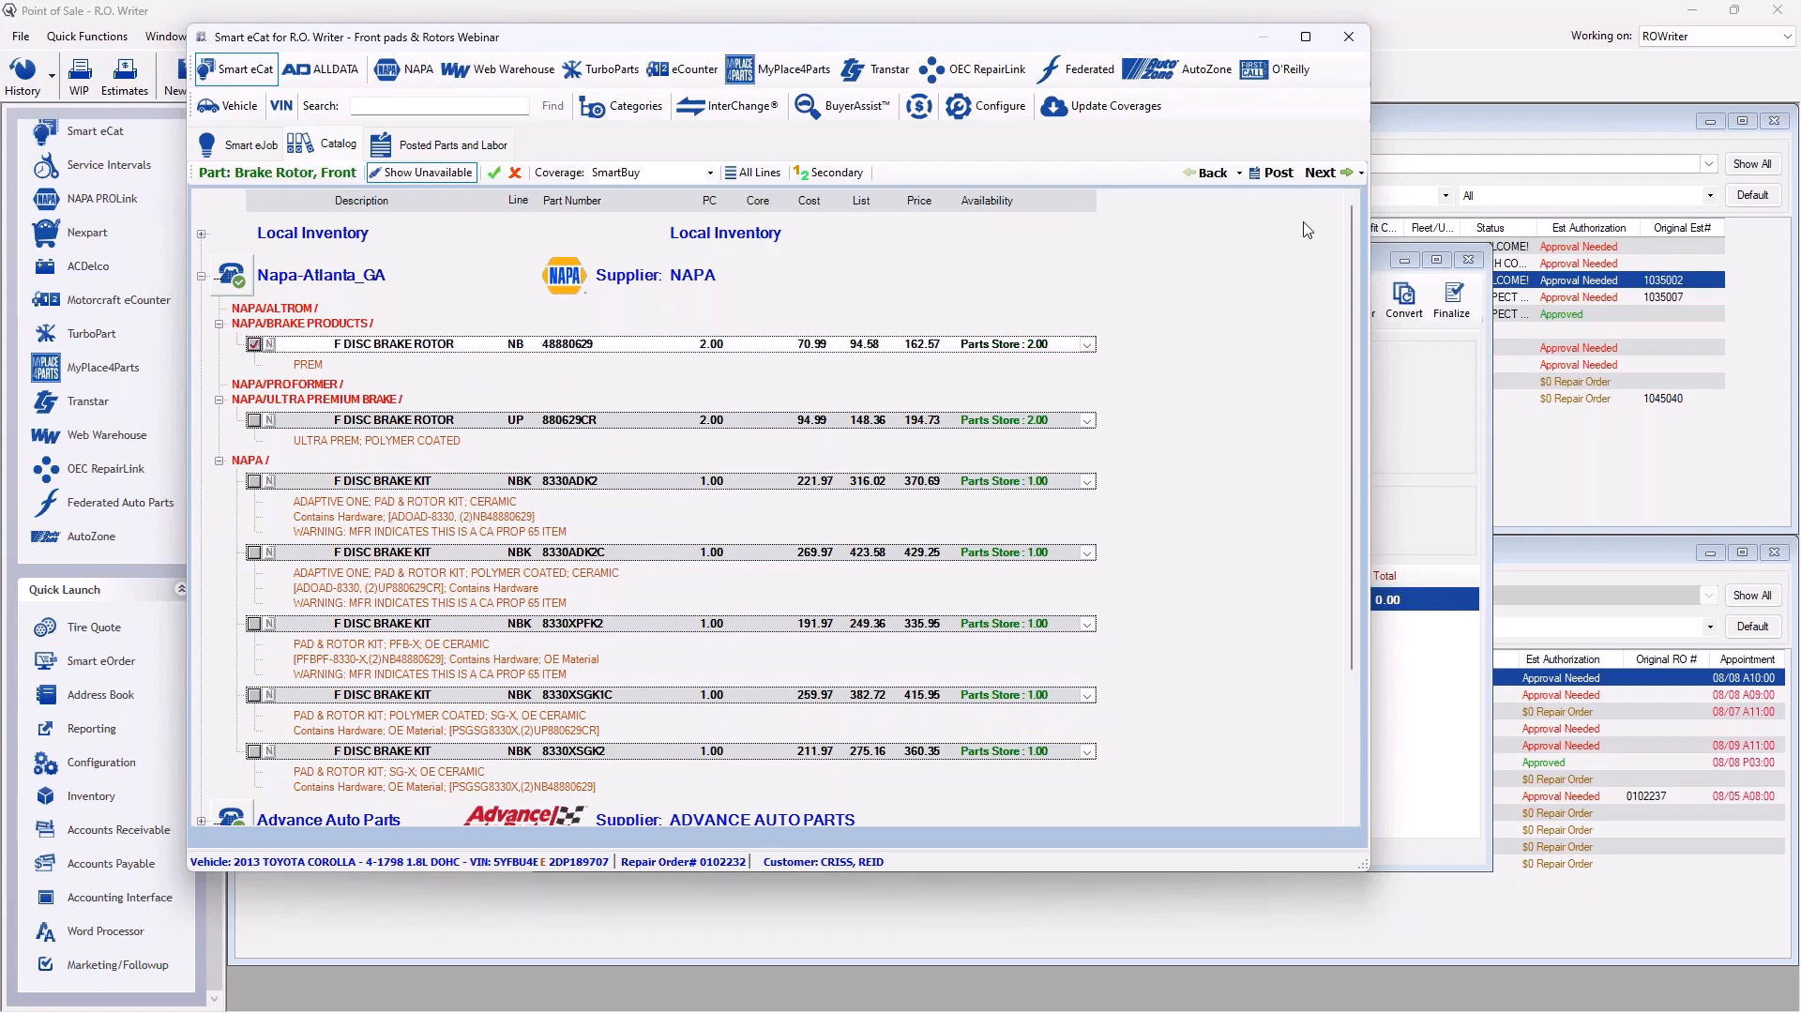
left_click(1321, 173)
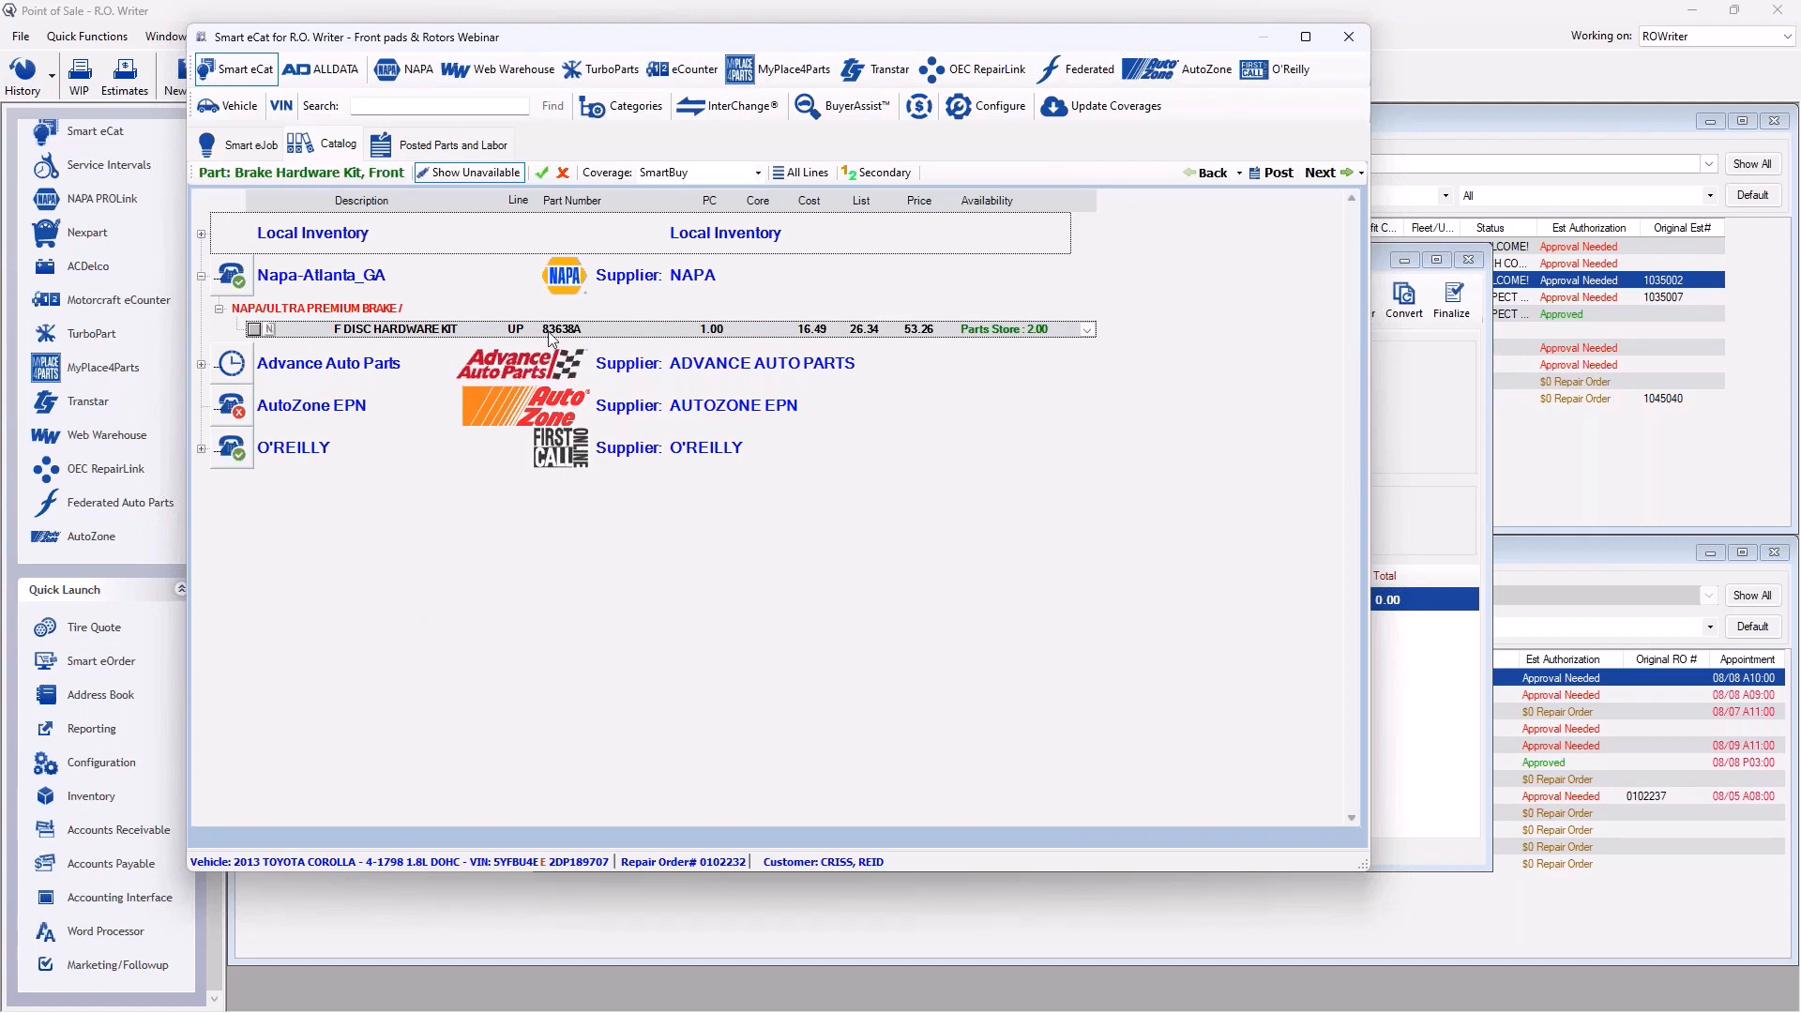
left_click(1321, 175)
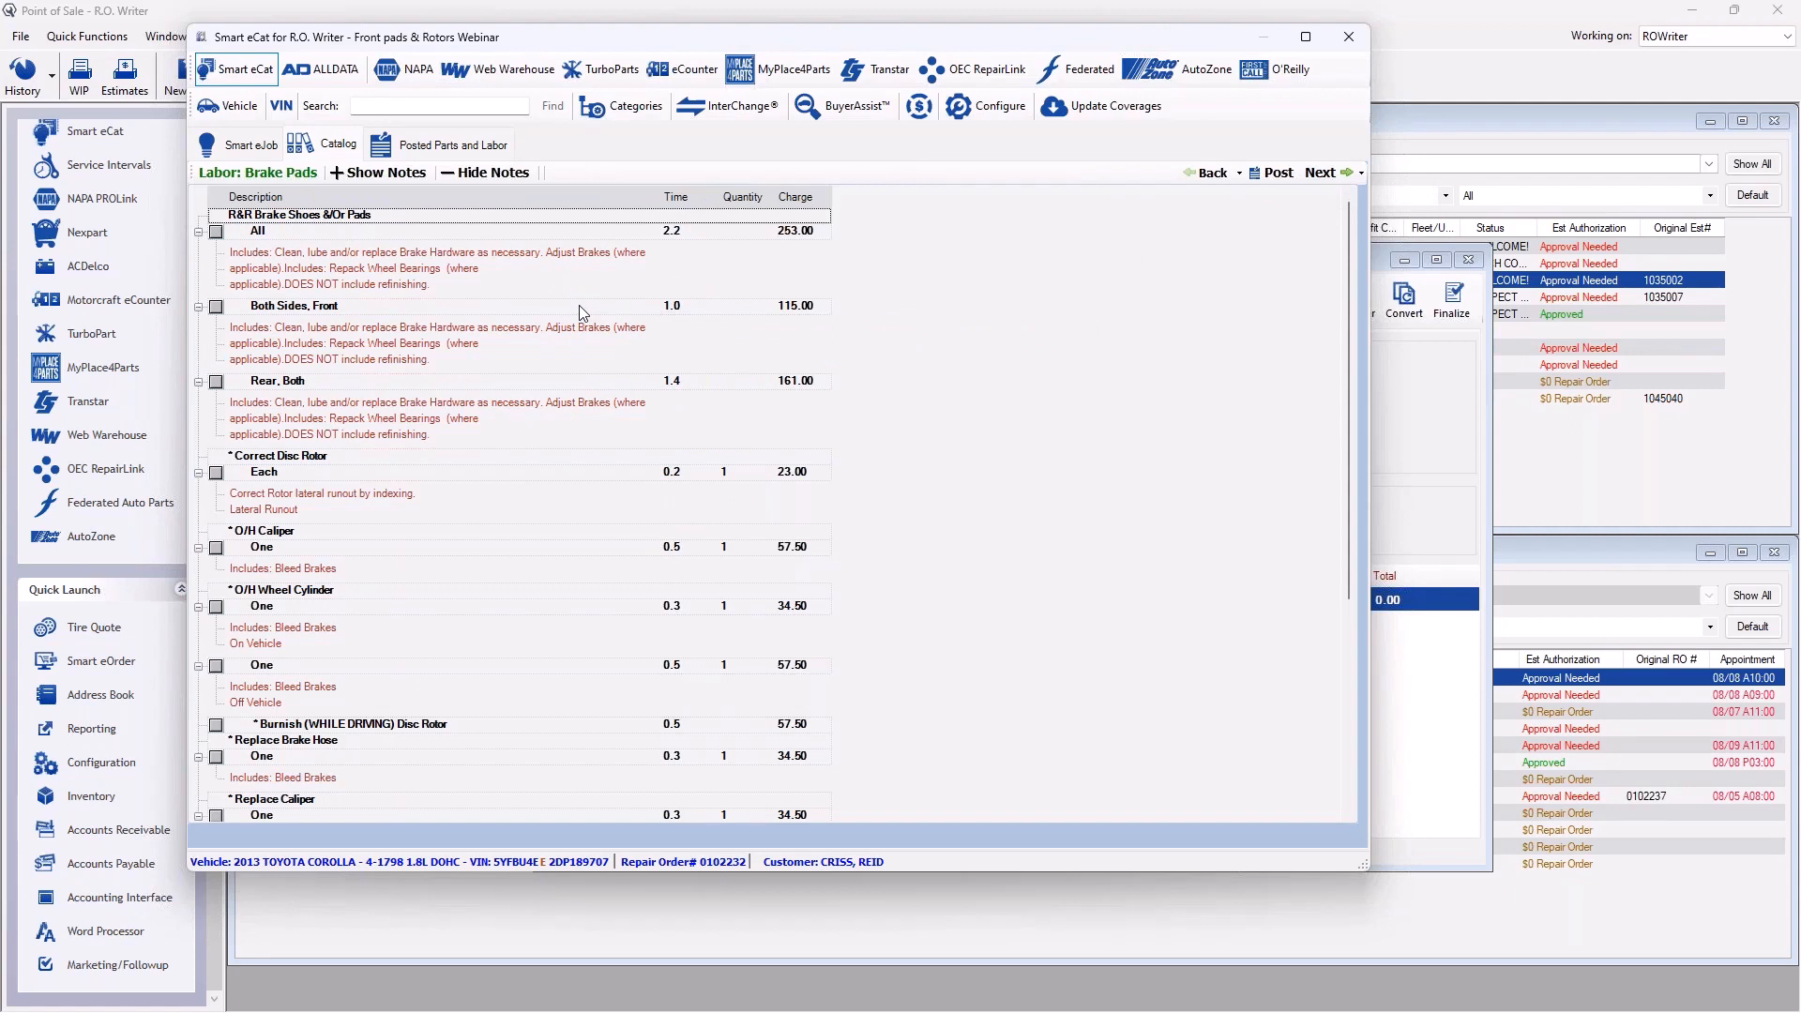
Select the Both Sides, Front labor for the brake pads and skip the separate brake rotor labor.
left_click(216, 306)
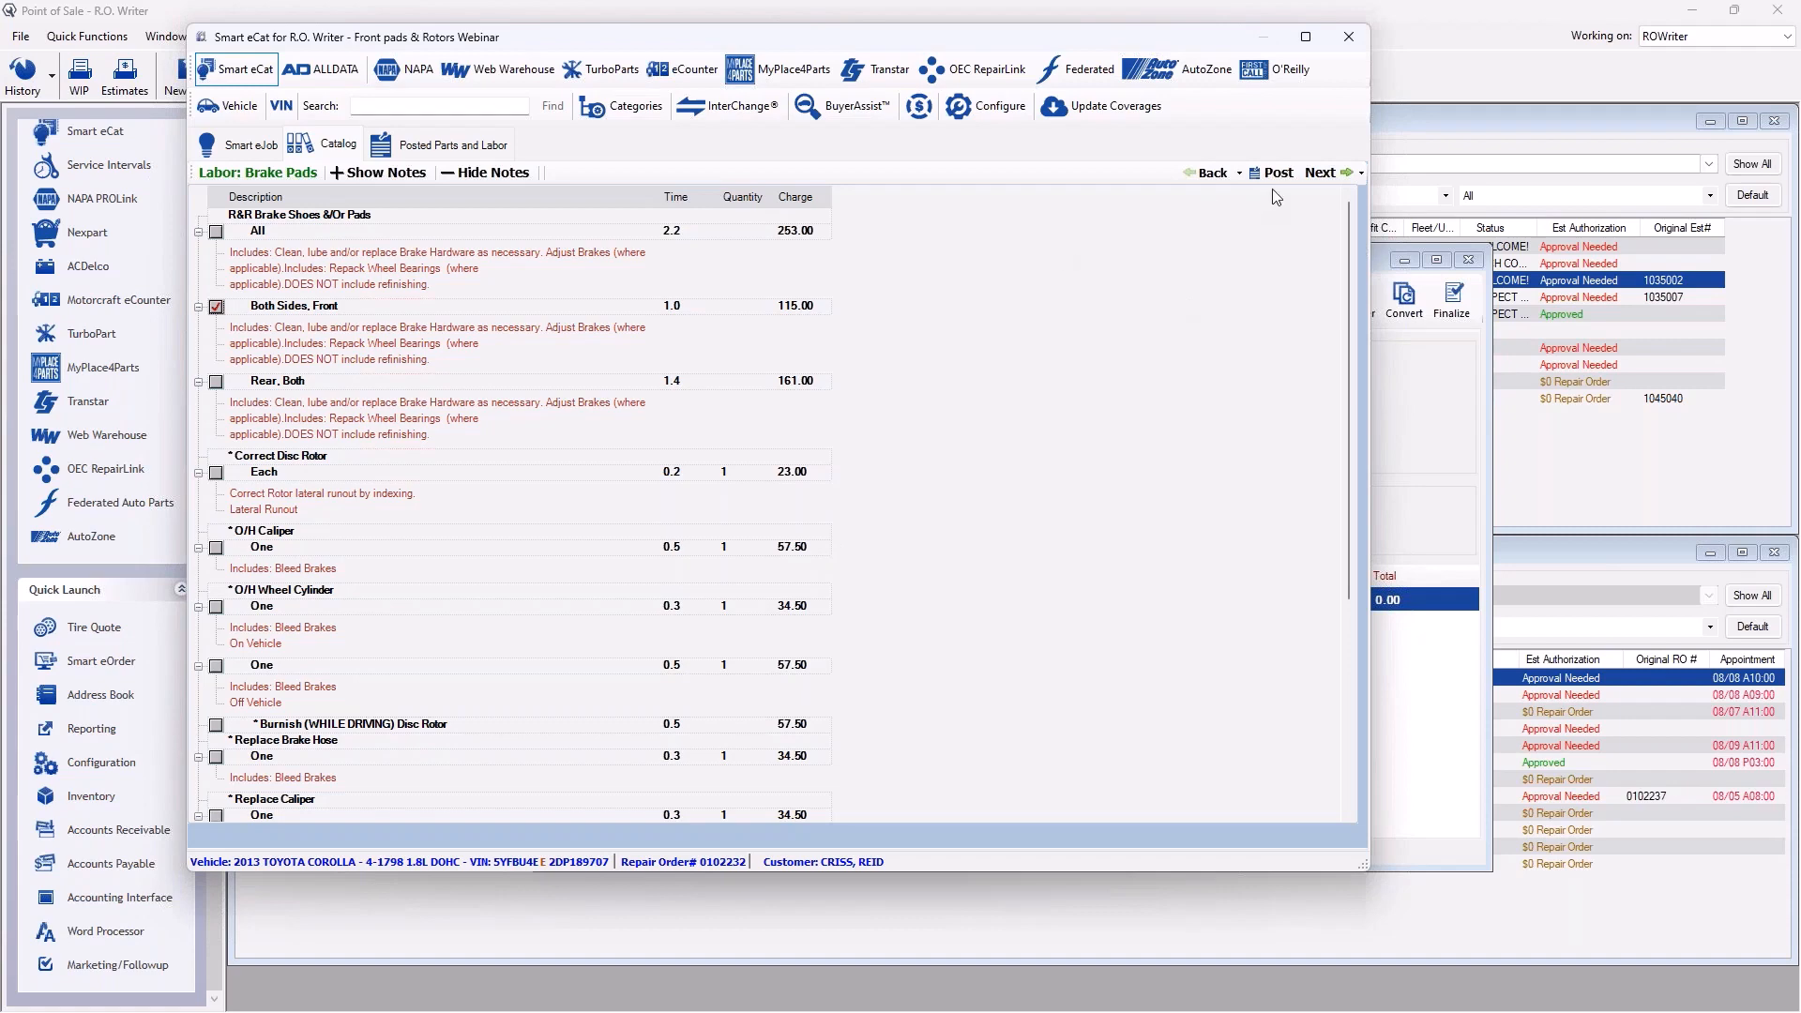
left_click(1320, 172)
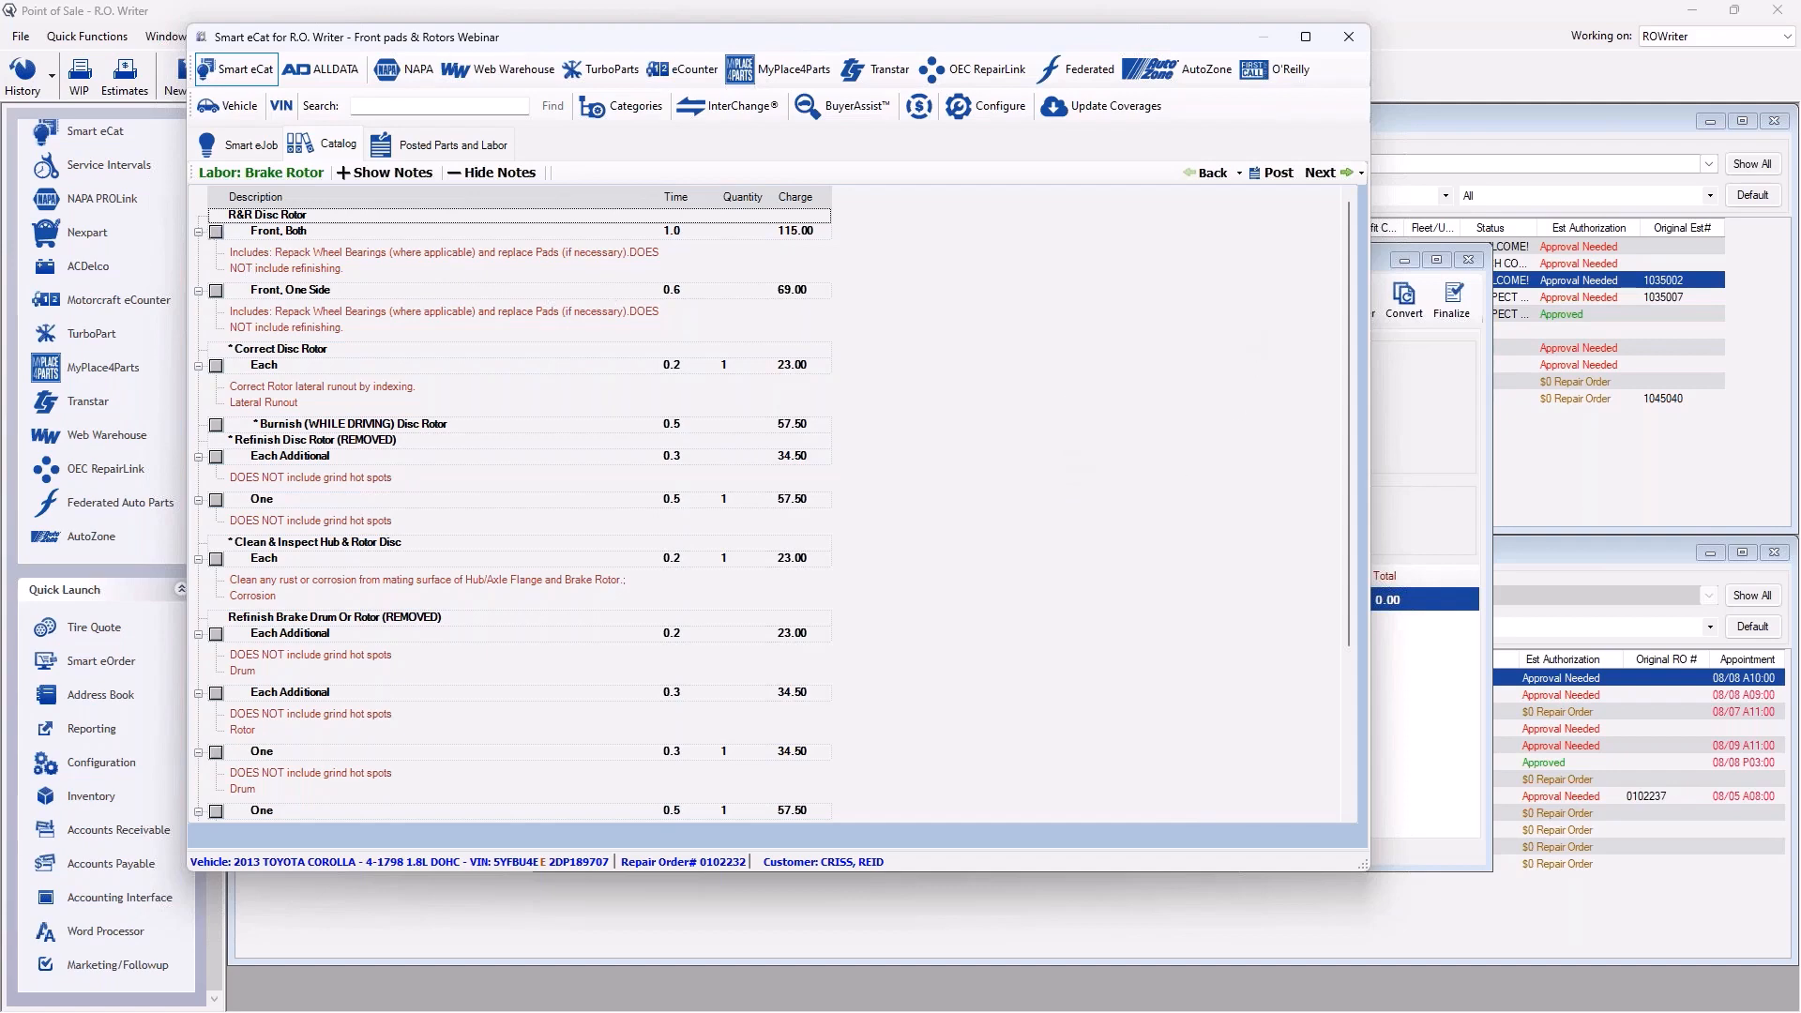
left_click(1340, 176)
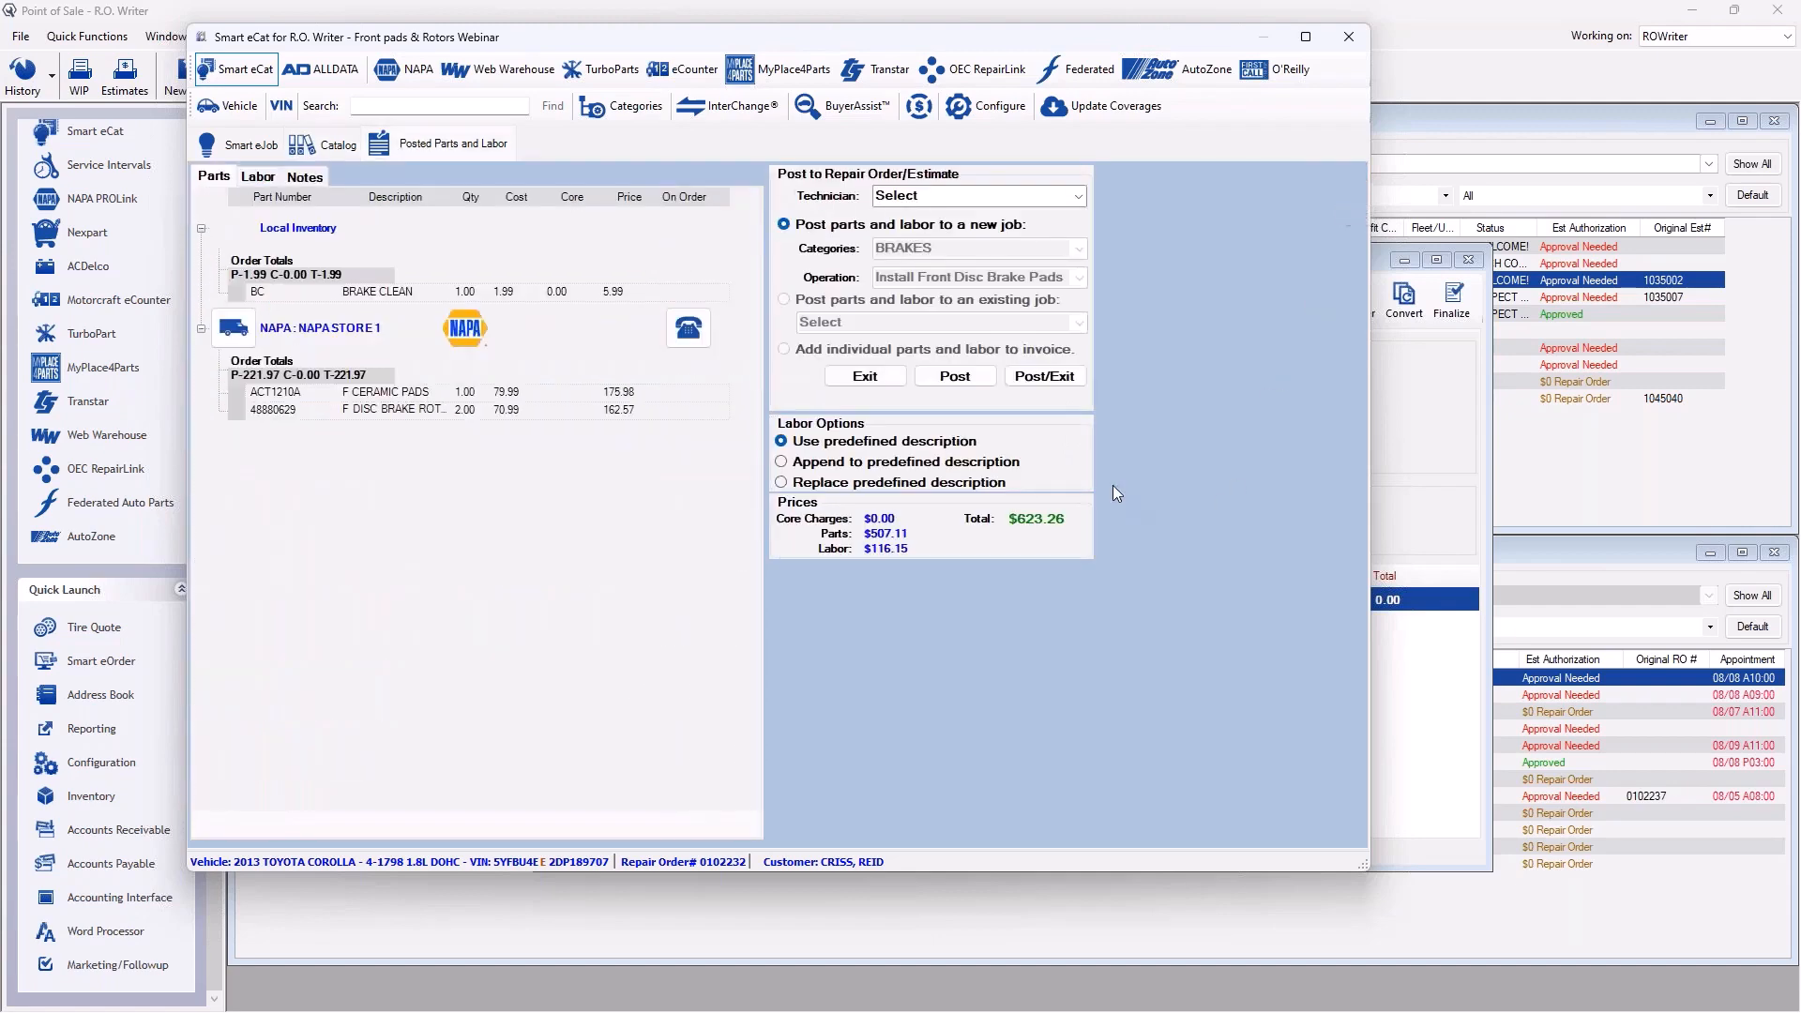
Assign a technician and post the brake parts and labor to the repair order as a new job, closing the catalog.
left_click(1078, 195)
left_click(948, 248)
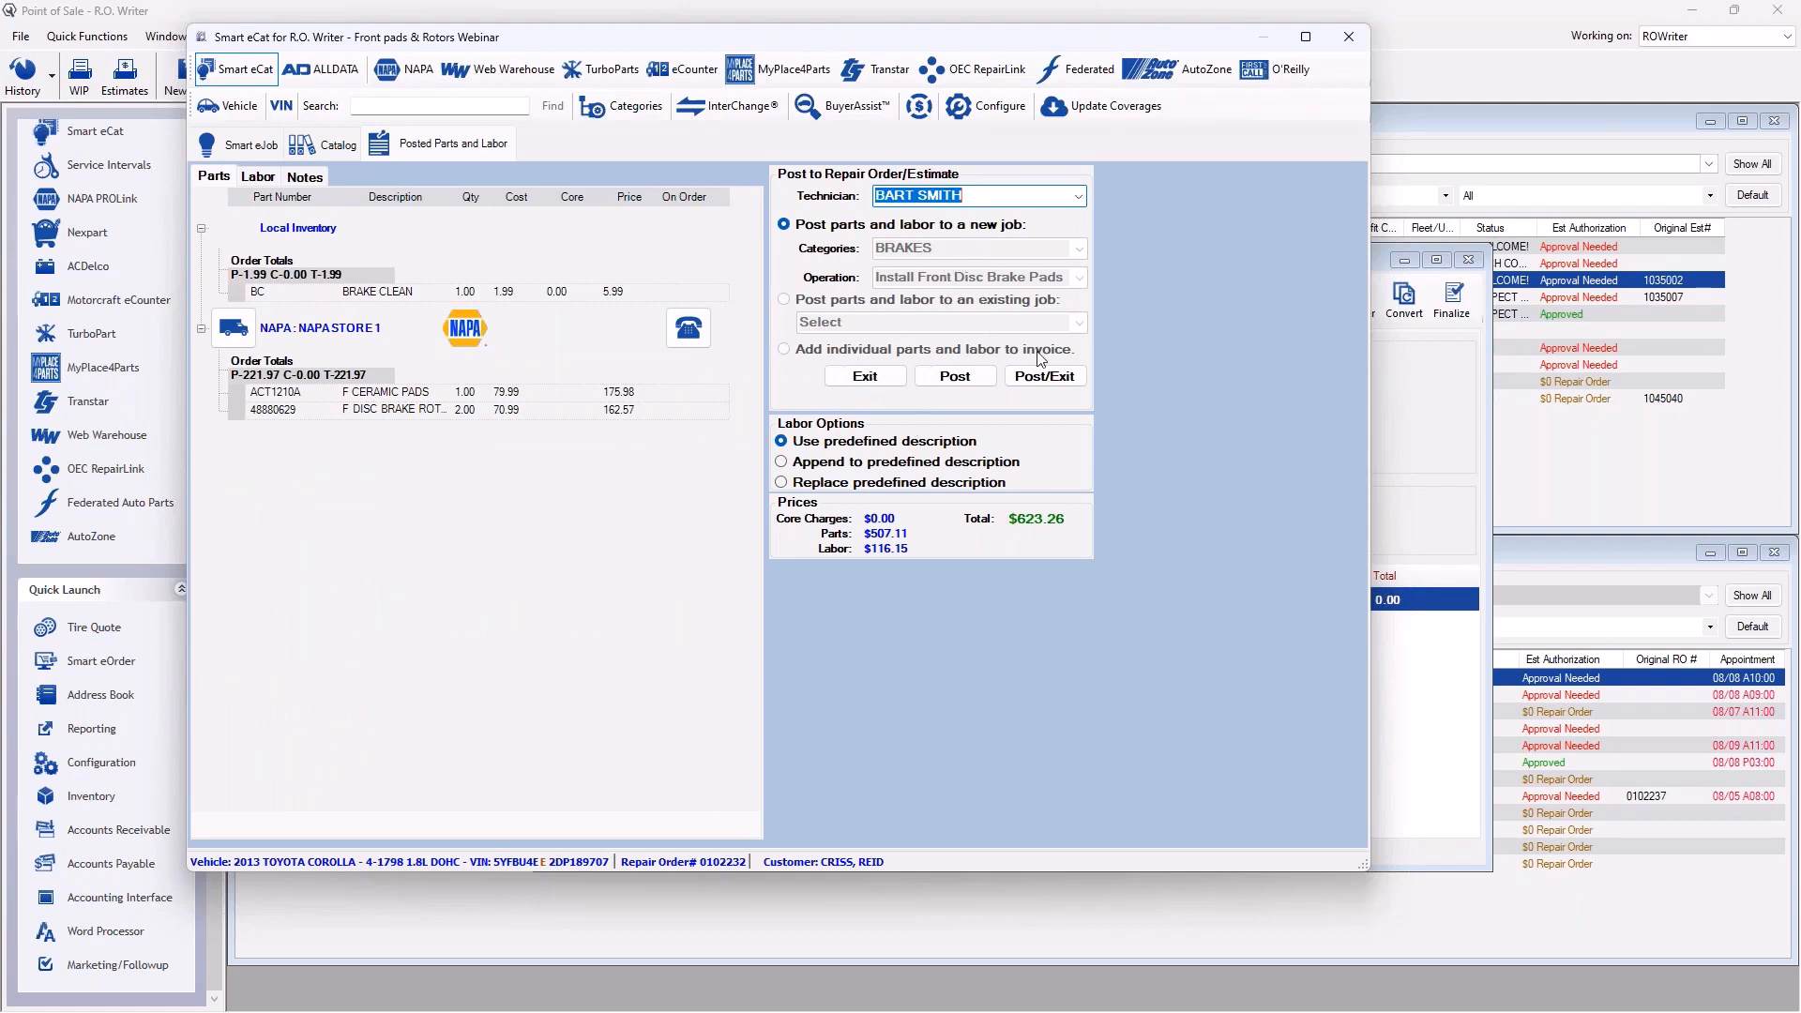
left_click(1060, 377)
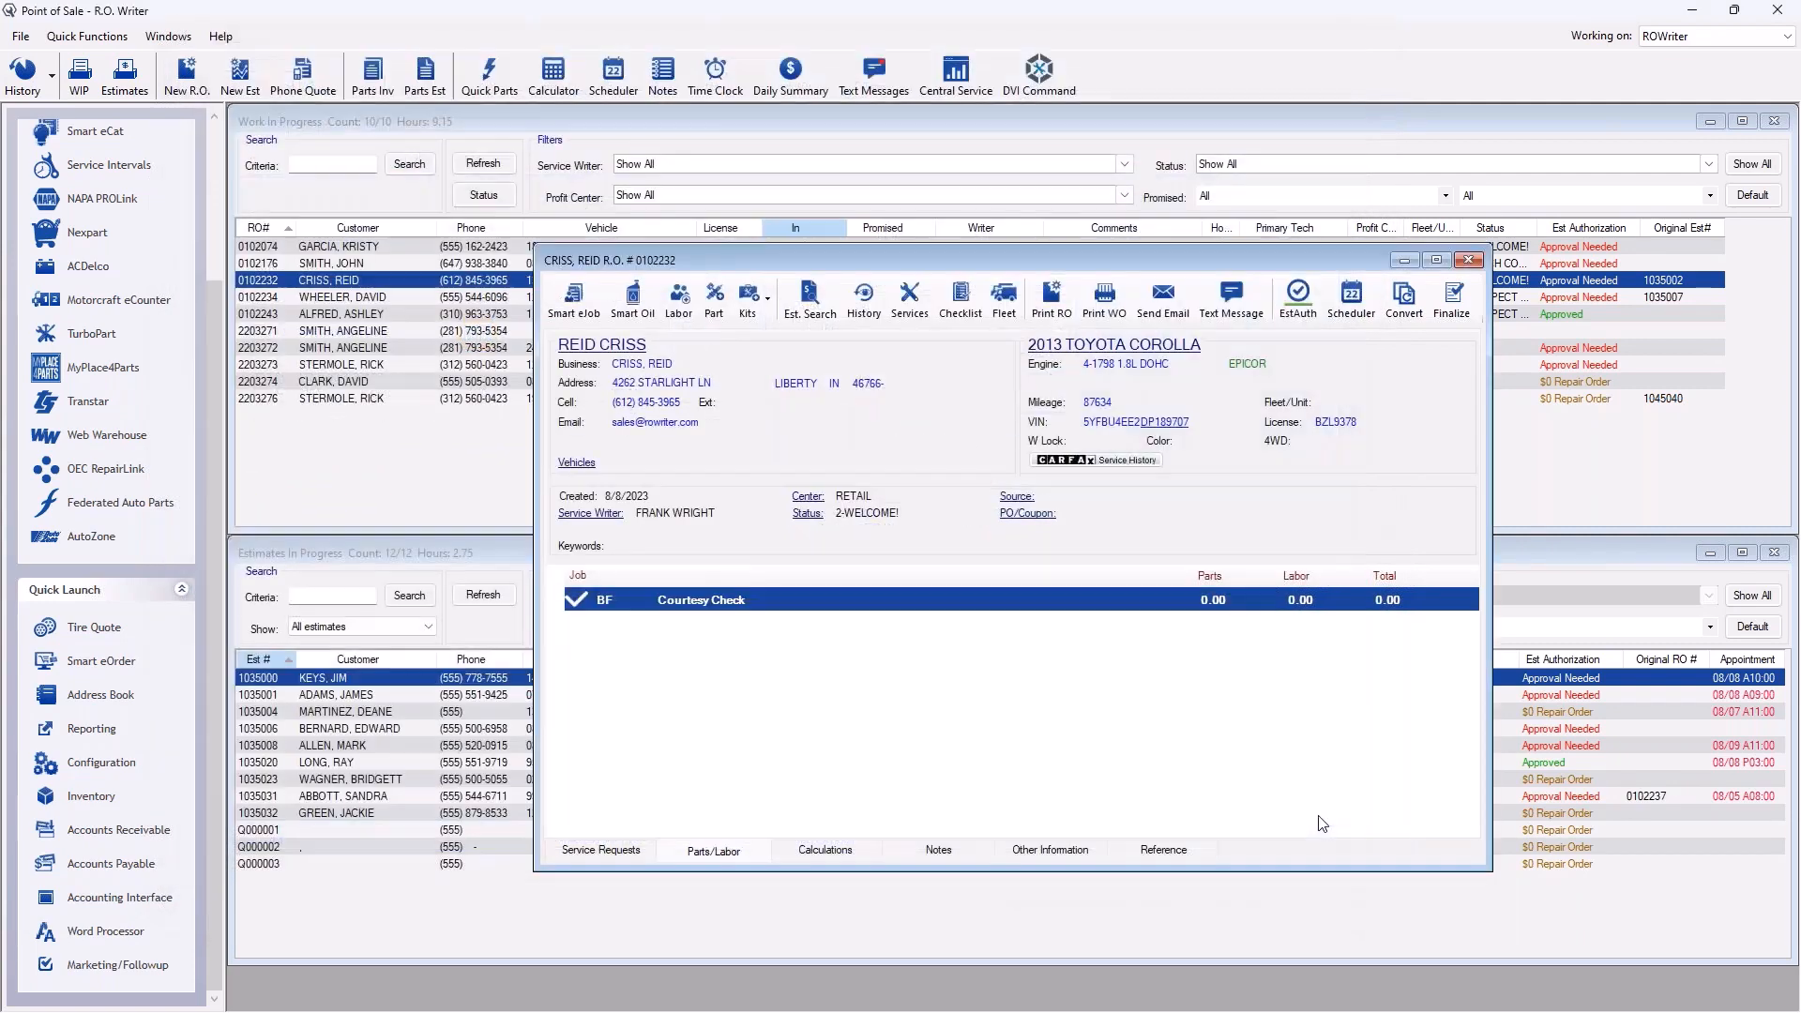
Maximize the repair order and review its posted jobs and calculated charges, ending on the parts and labor list.
left_click(1437, 260)
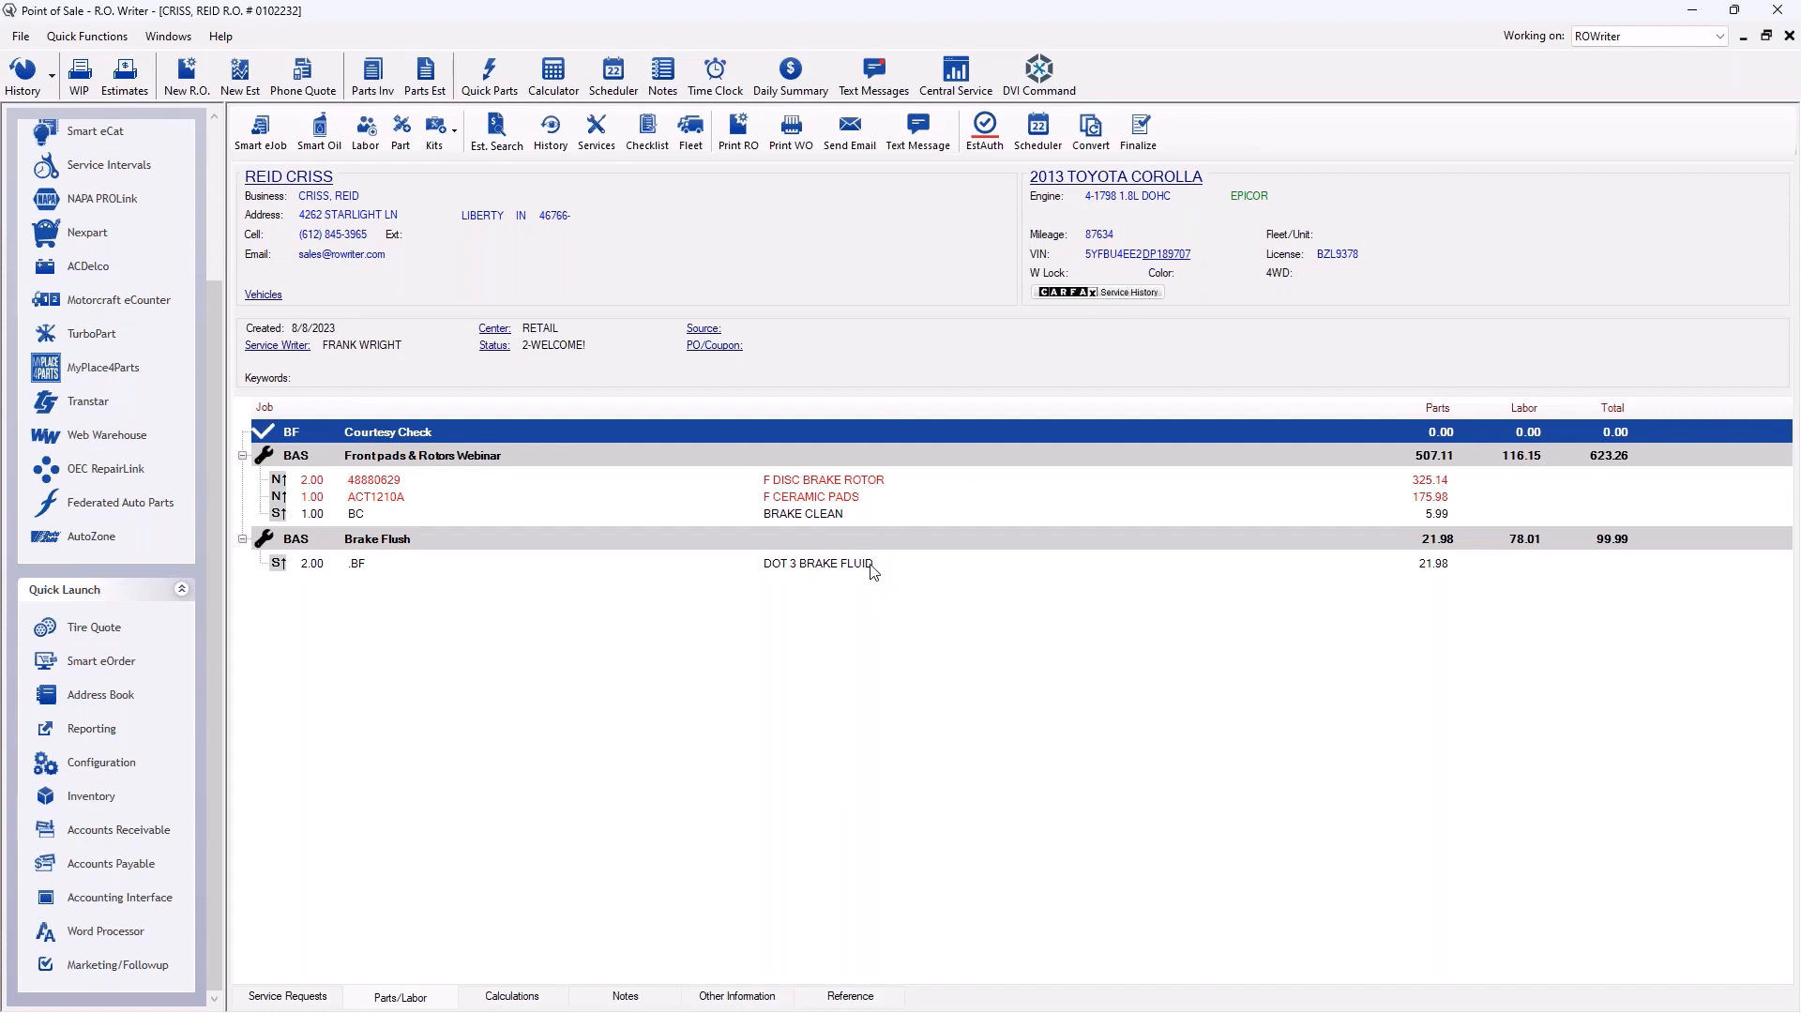
left_click(540, 999)
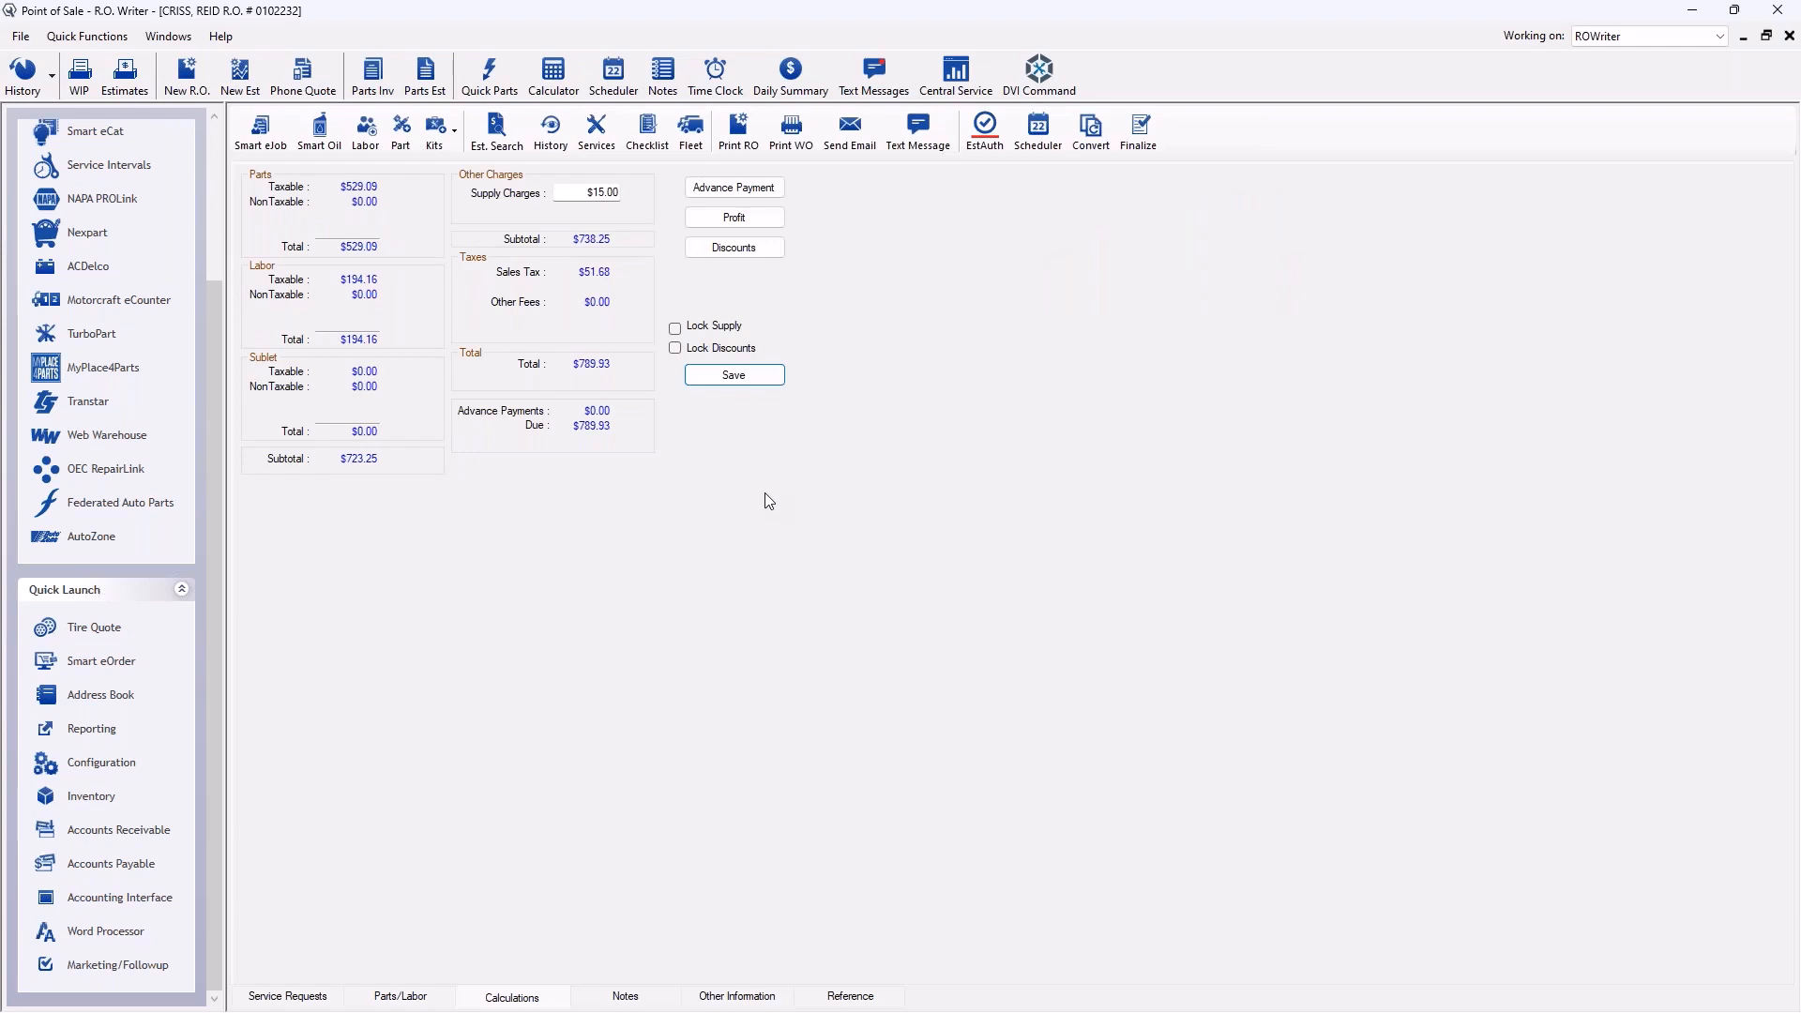
left_click(394, 997)
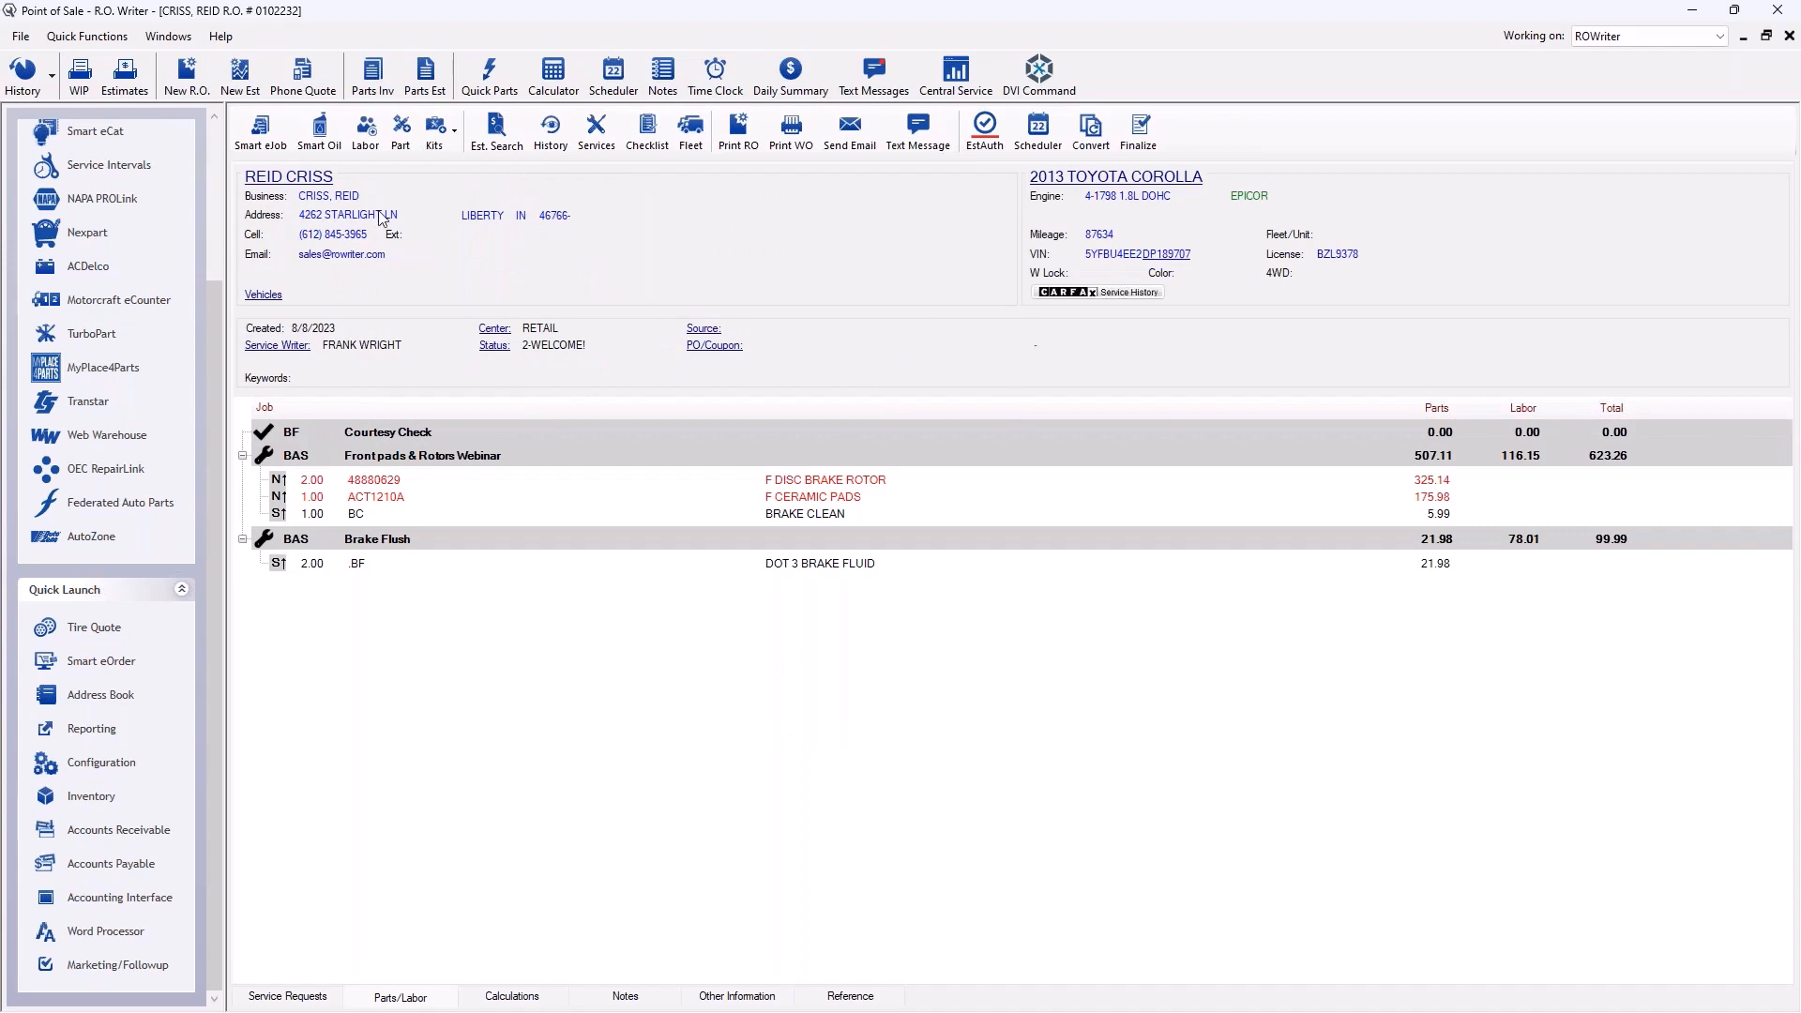
Load the REPLACE UPPER & LOWER RADIATOR HOSES smart job from the Cooling & Heating category and run its catalog lookup.
left_click(264, 140)
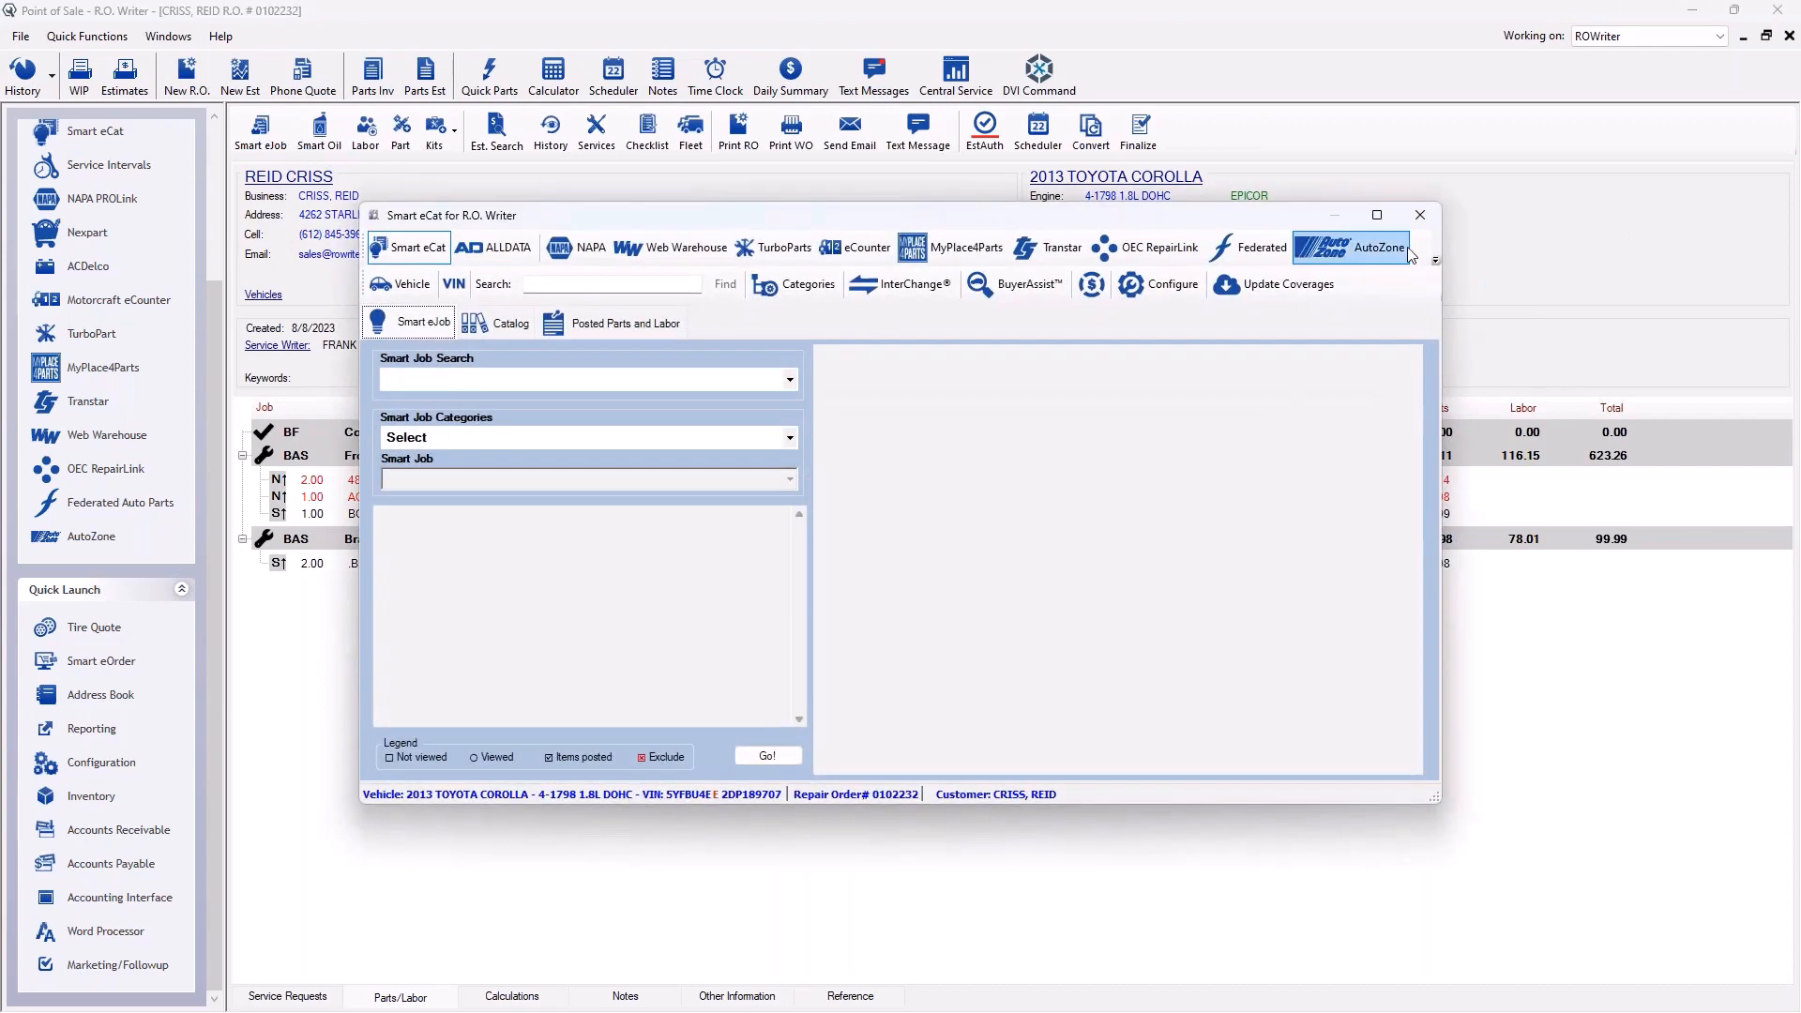
left_click(782, 443)
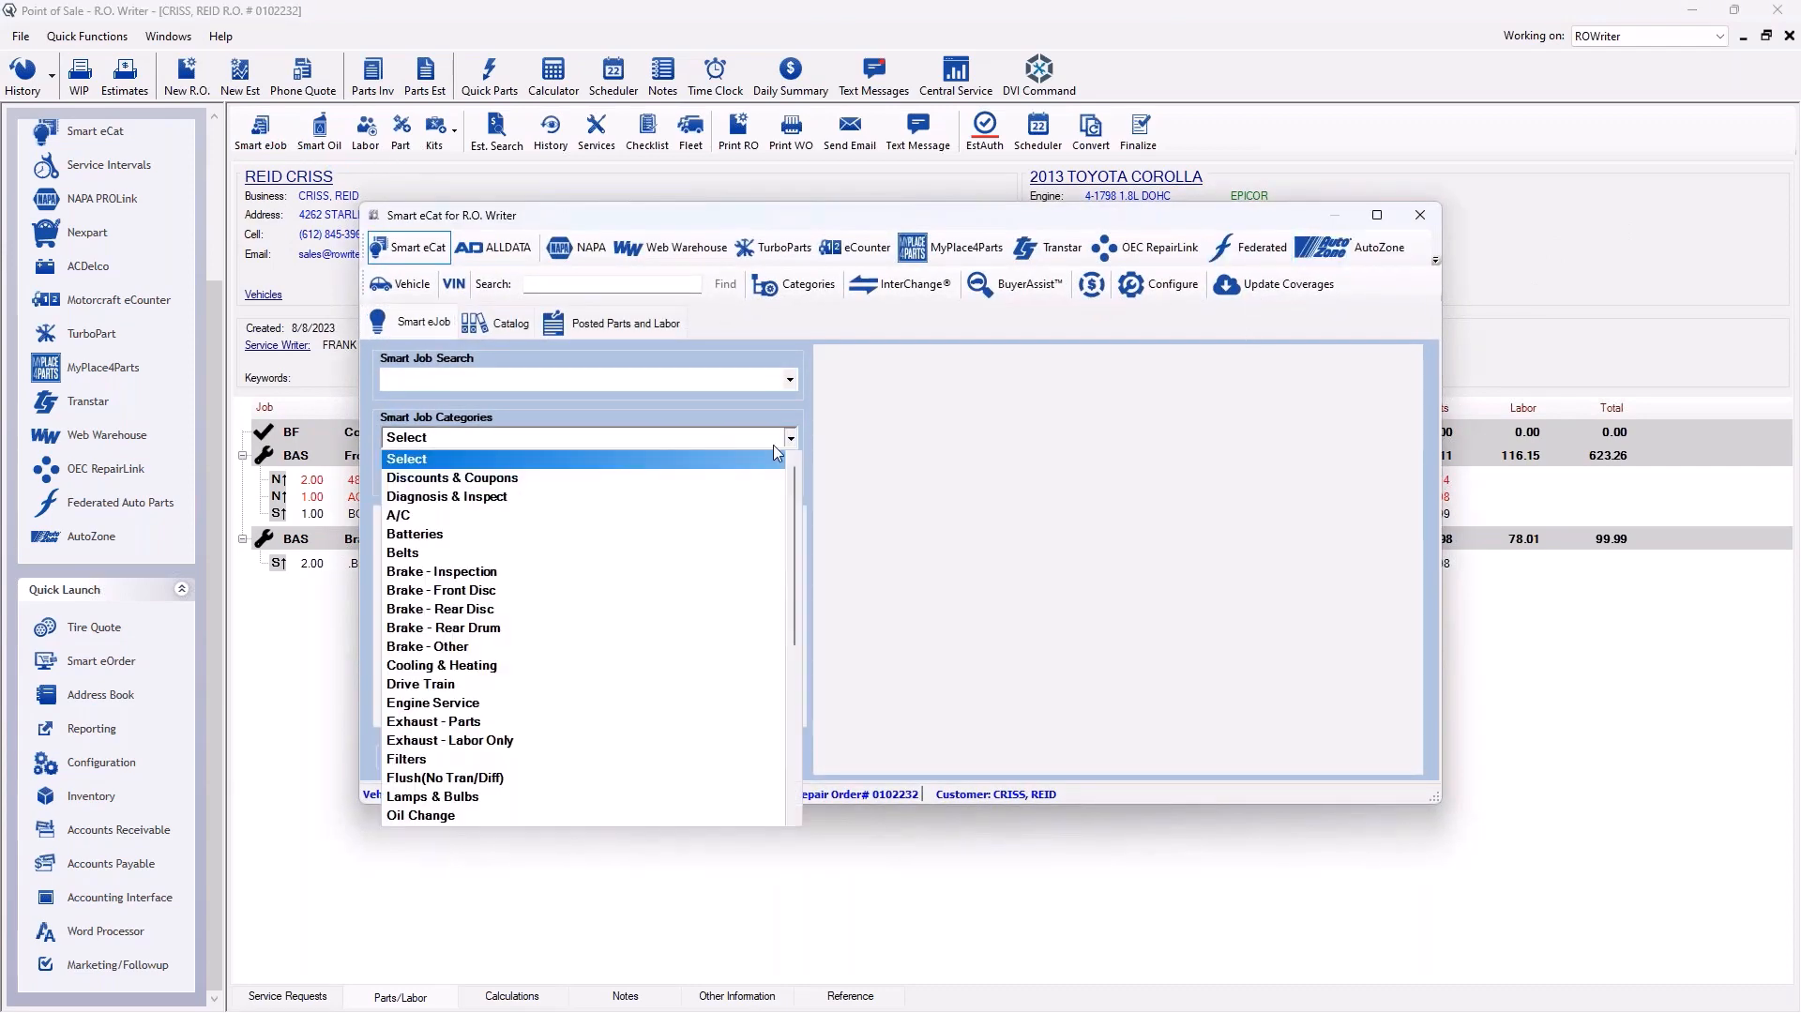
left_click(475, 666)
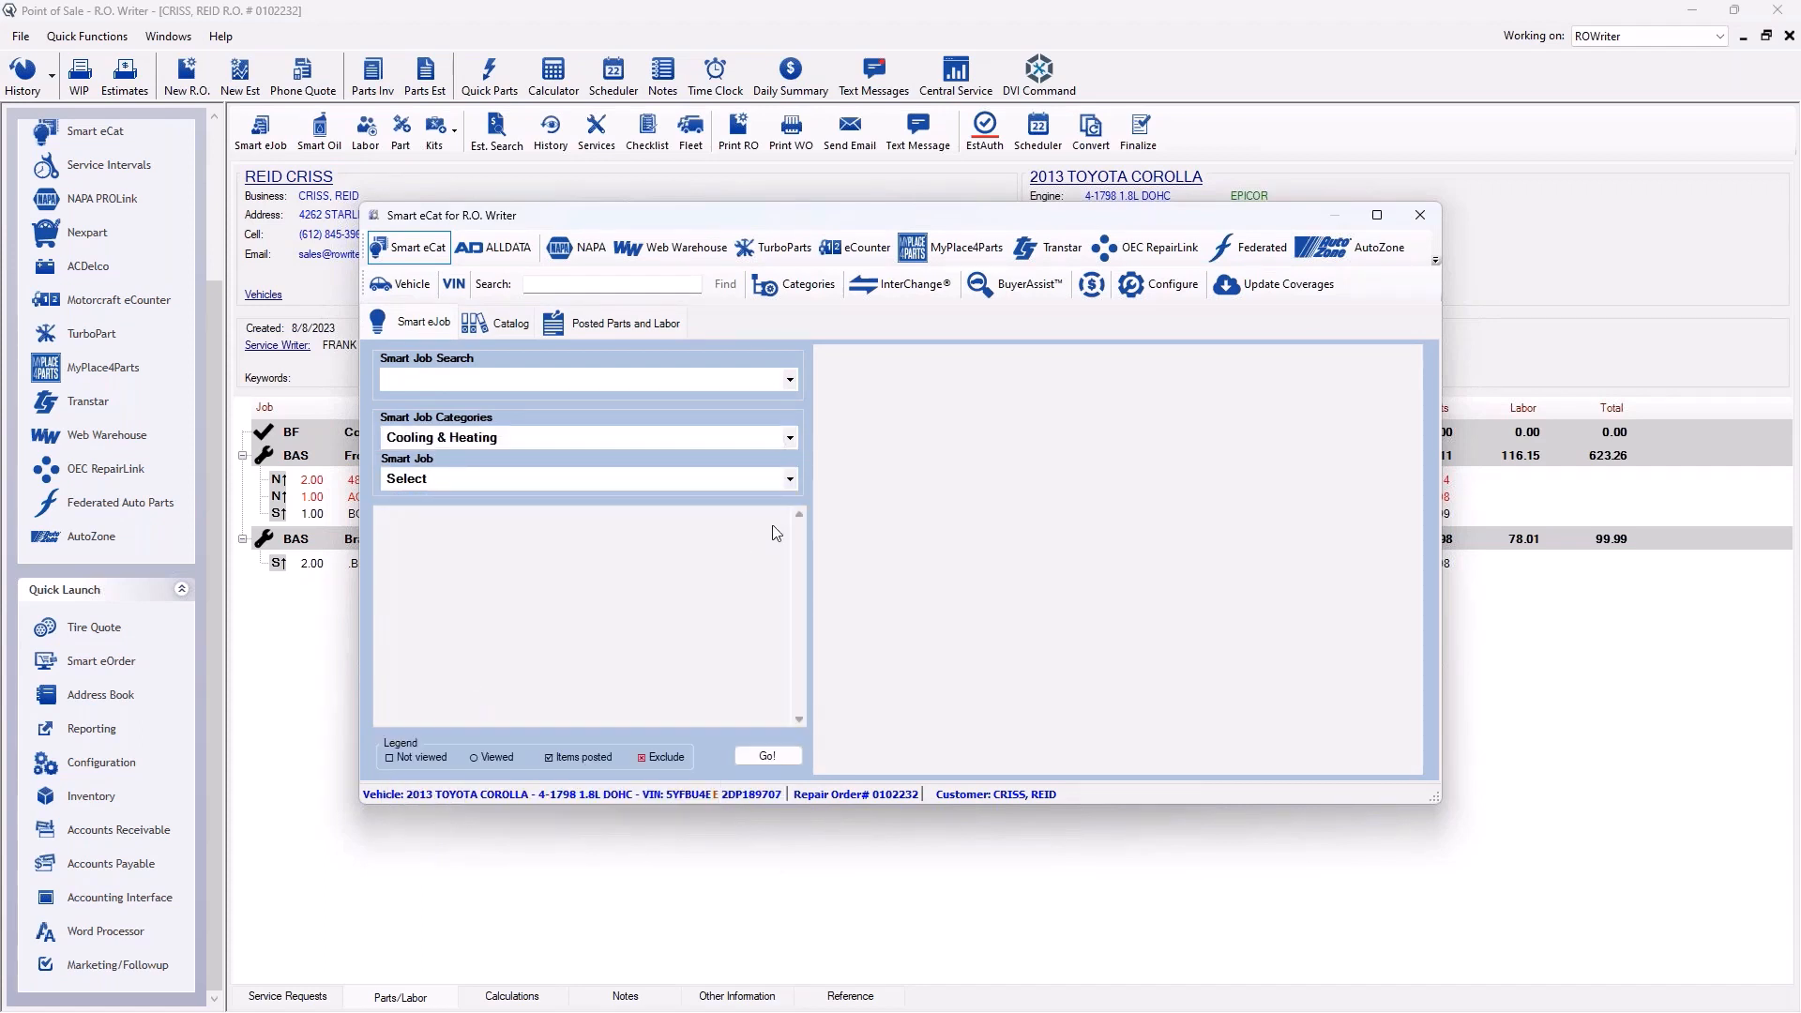
left_click(793, 478)
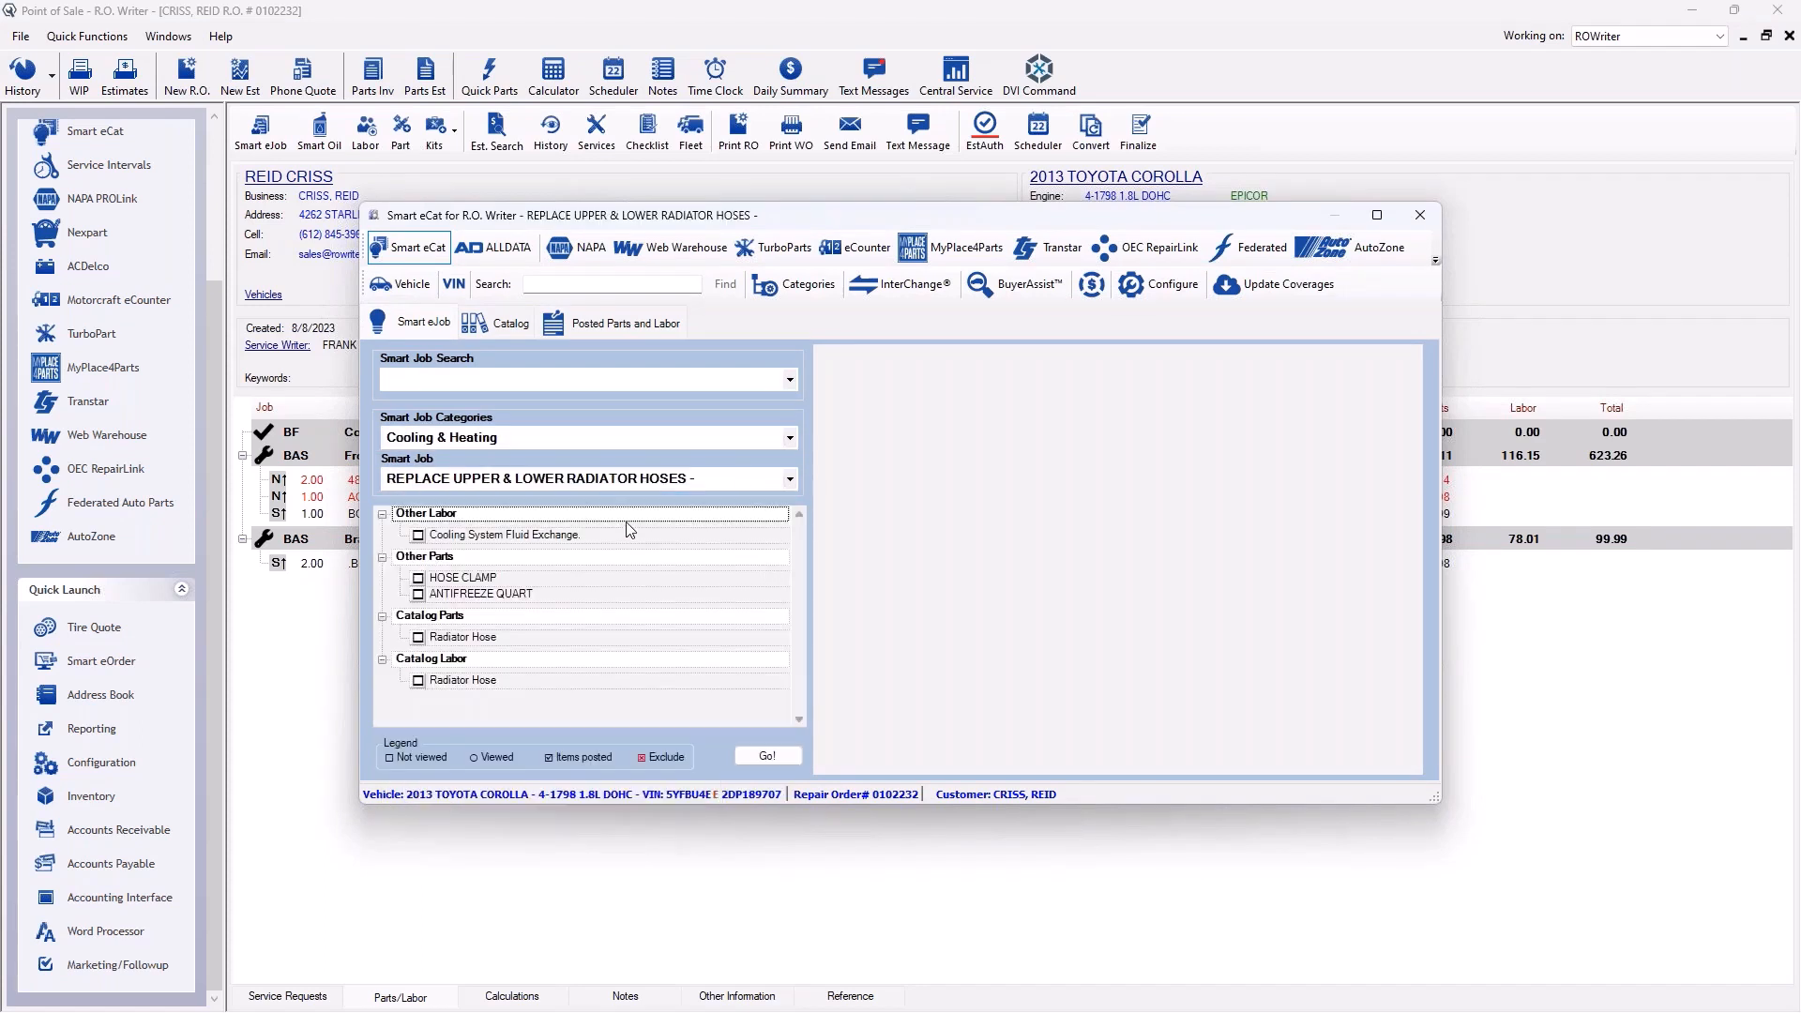
left_click(625, 521)
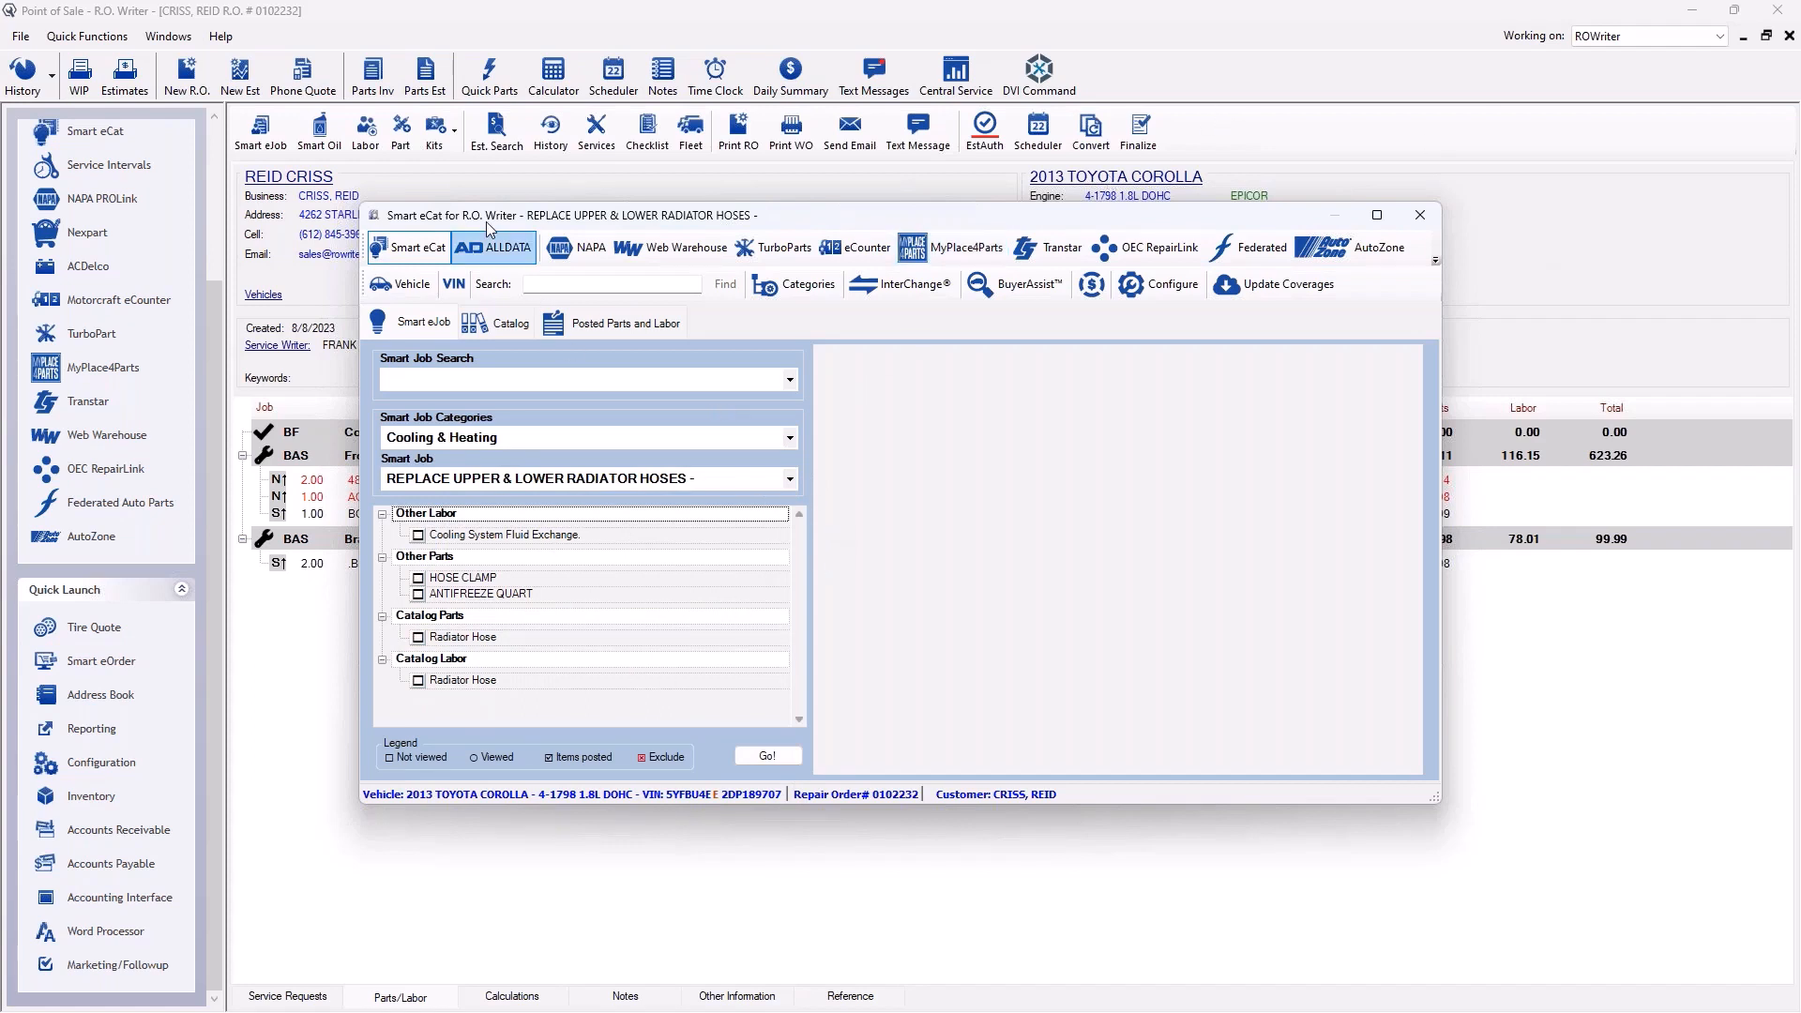
left_click_drag(373, 205, 114, 68)
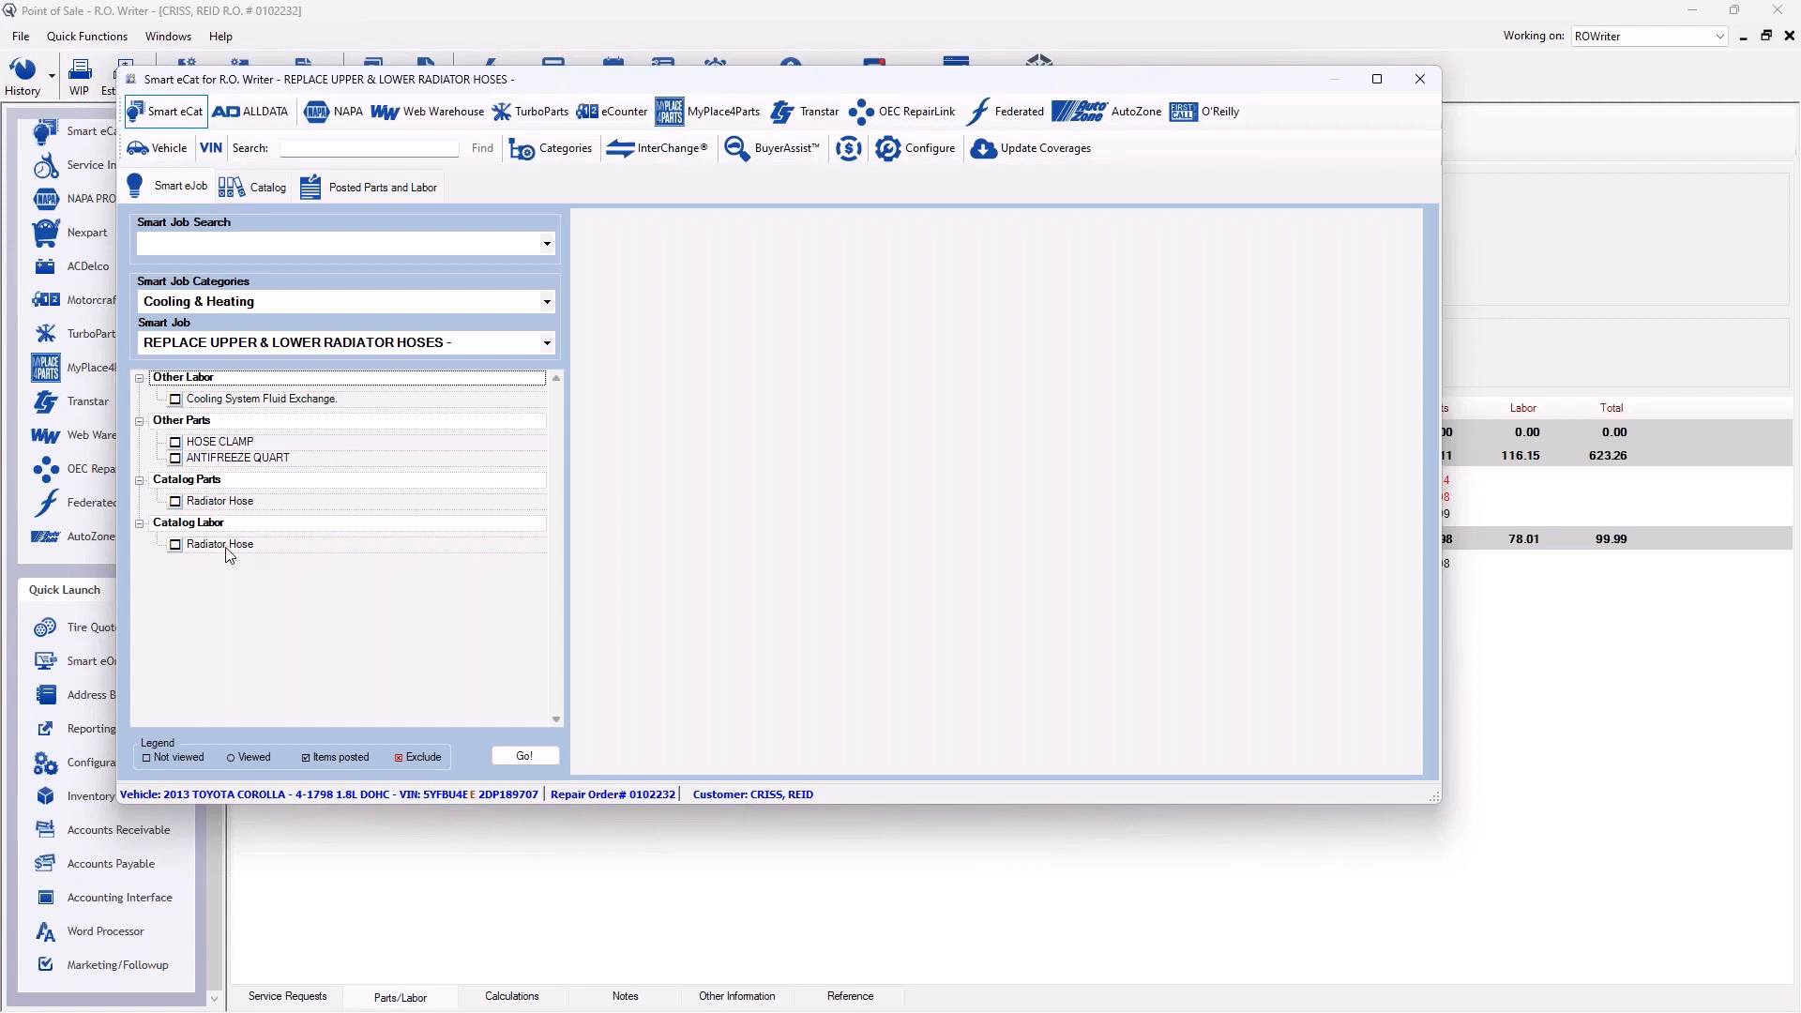
left_click(526, 756)
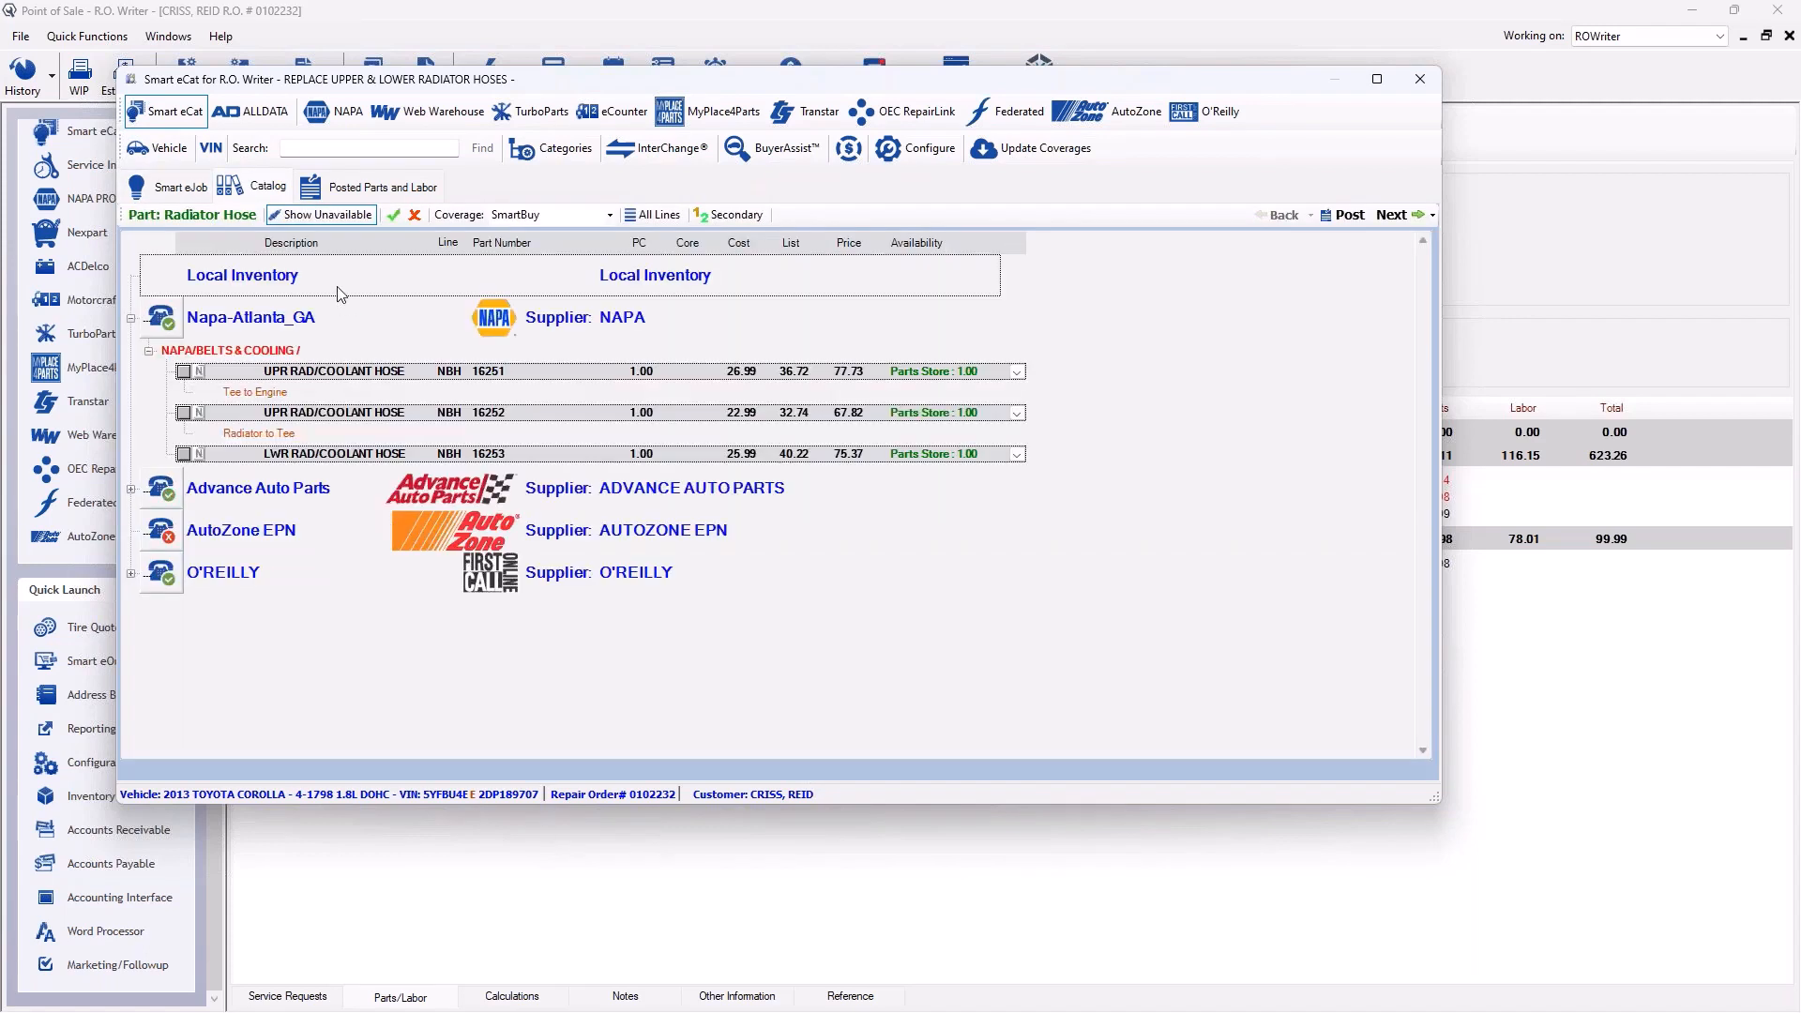
Select NAPA's radiator hoses 16251, 16252 and 16253, and proceed to the radiator hose labor.
left_click(184, 371)
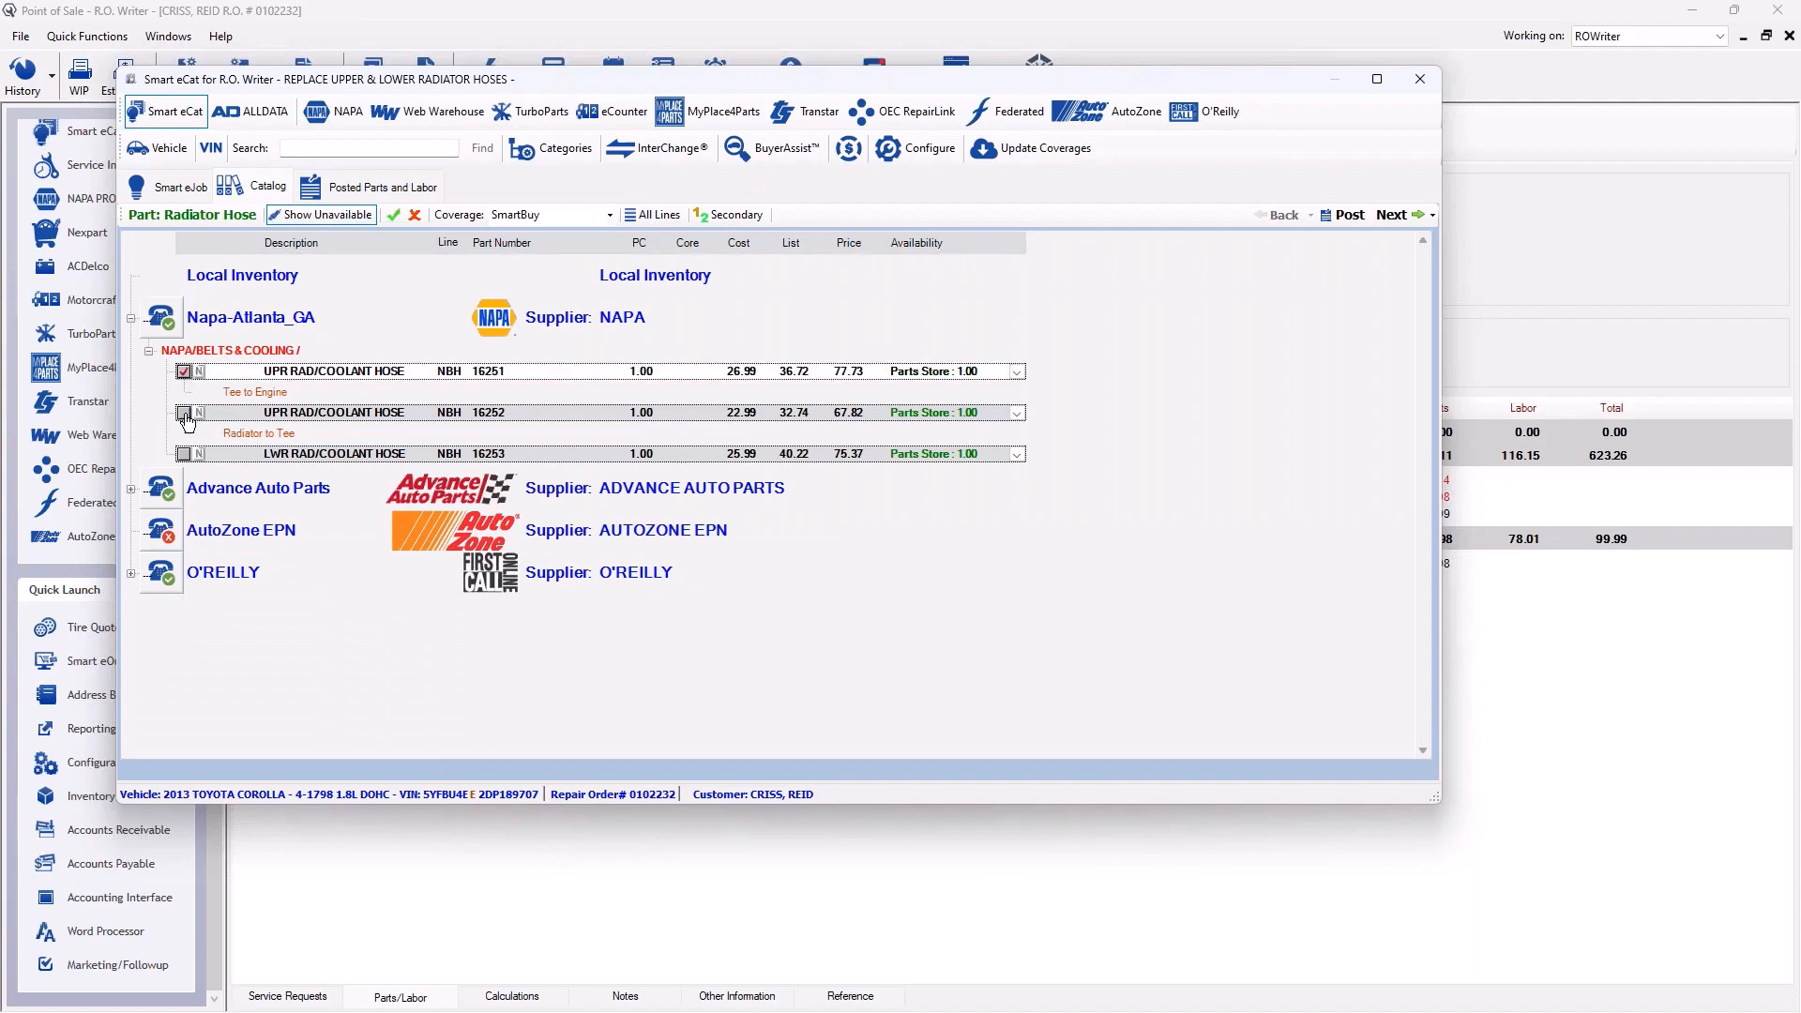
left_click(184, 413)
left_click(184, 454)
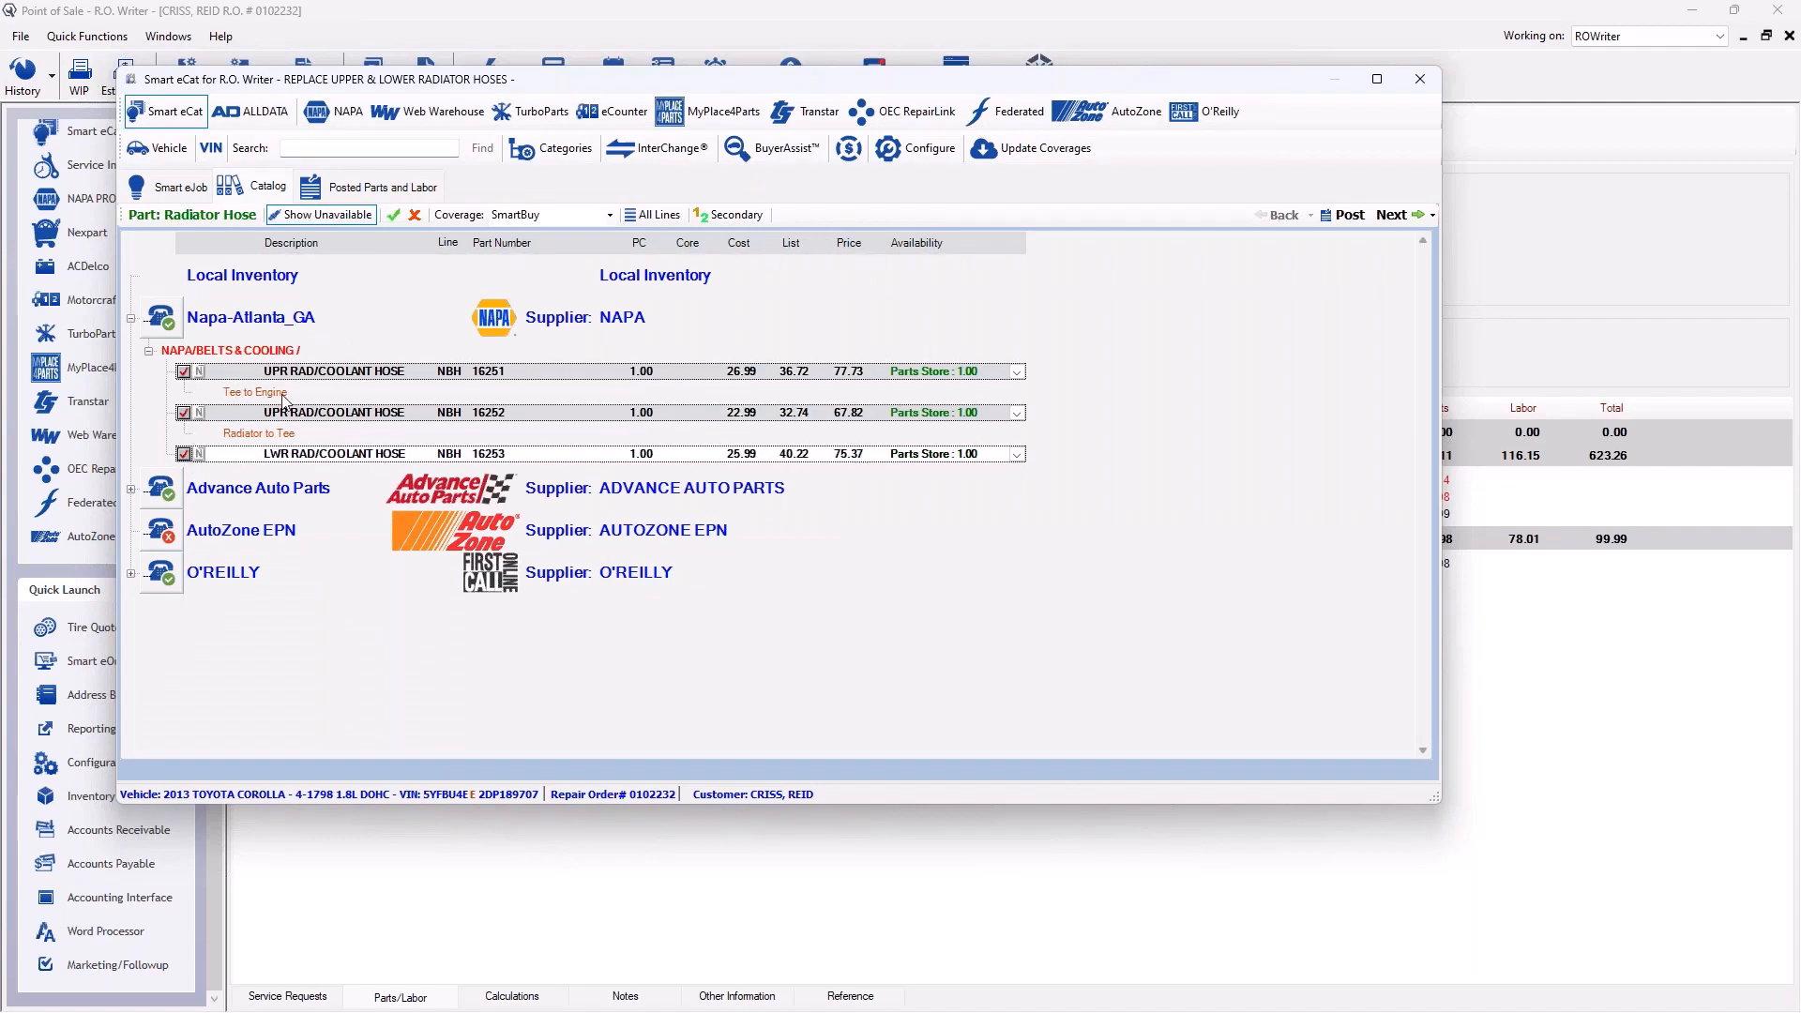
left_click(1393, 215)
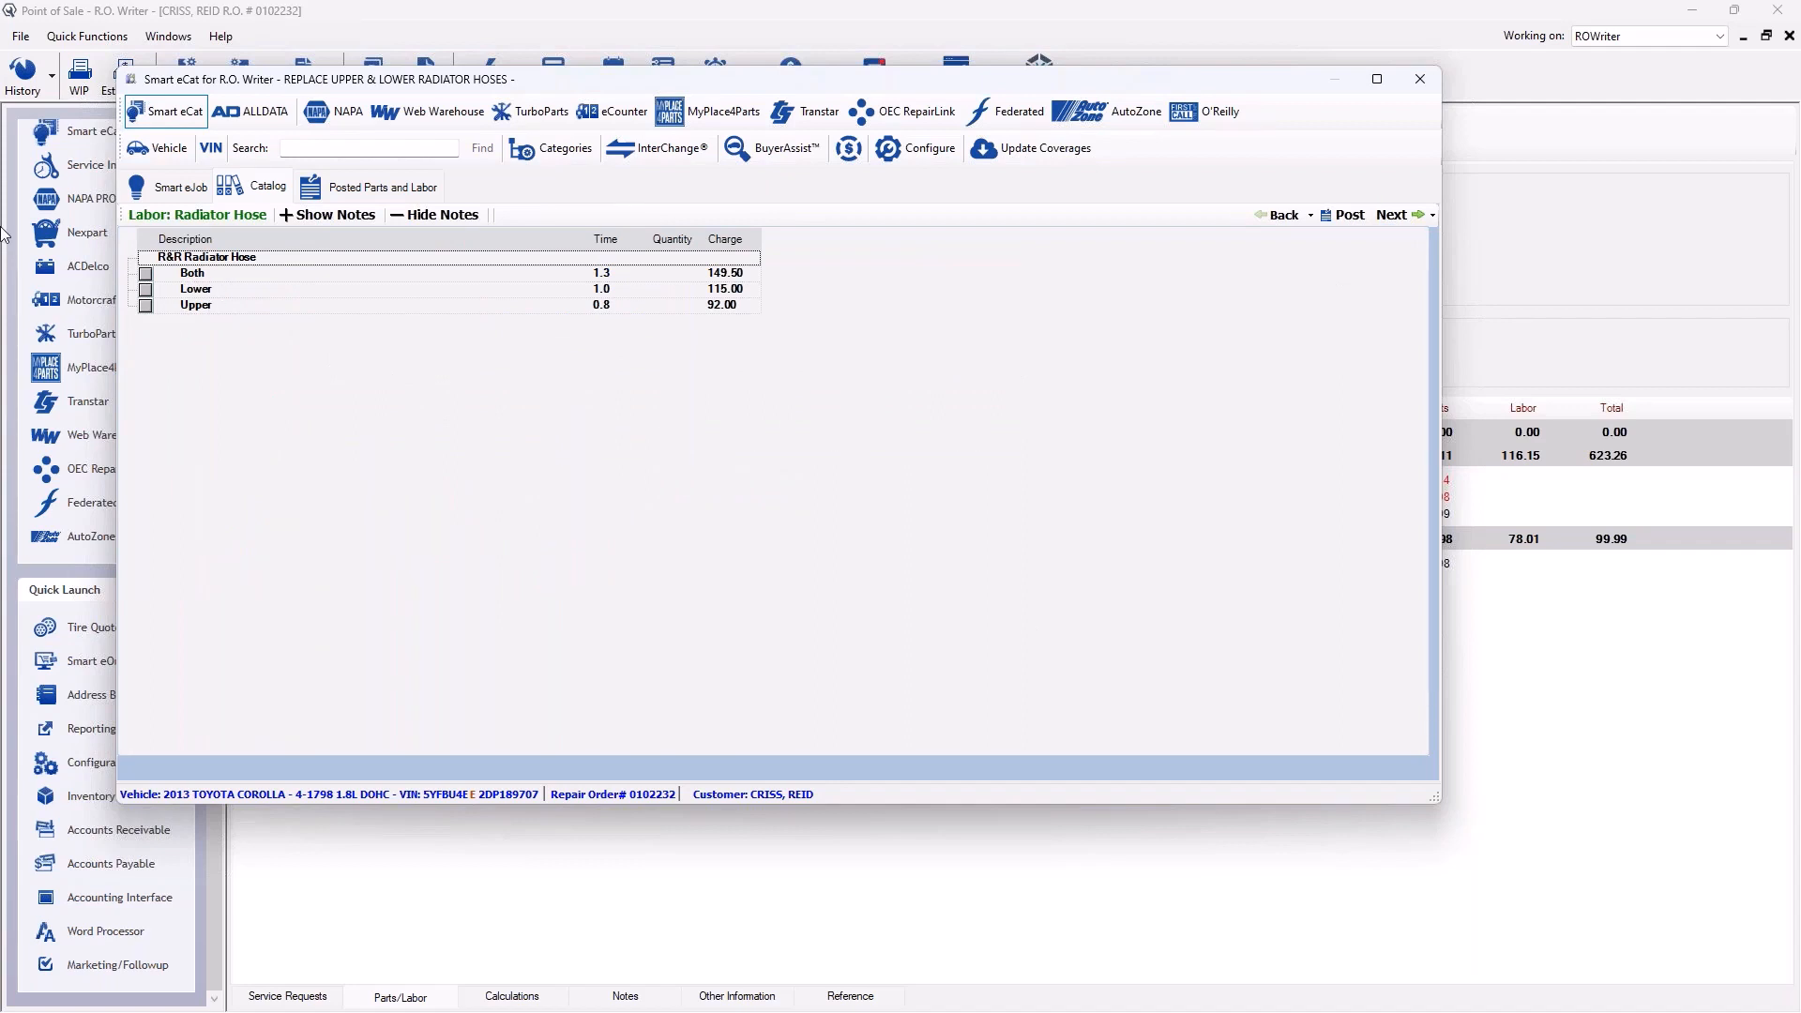
Choose the R&R Radiator Hose labor for both hoses, then assign a technician and post under the Upper Radiator Hose: remove & replace operation.
left_click(145, 274)
left_click(1421, 215)
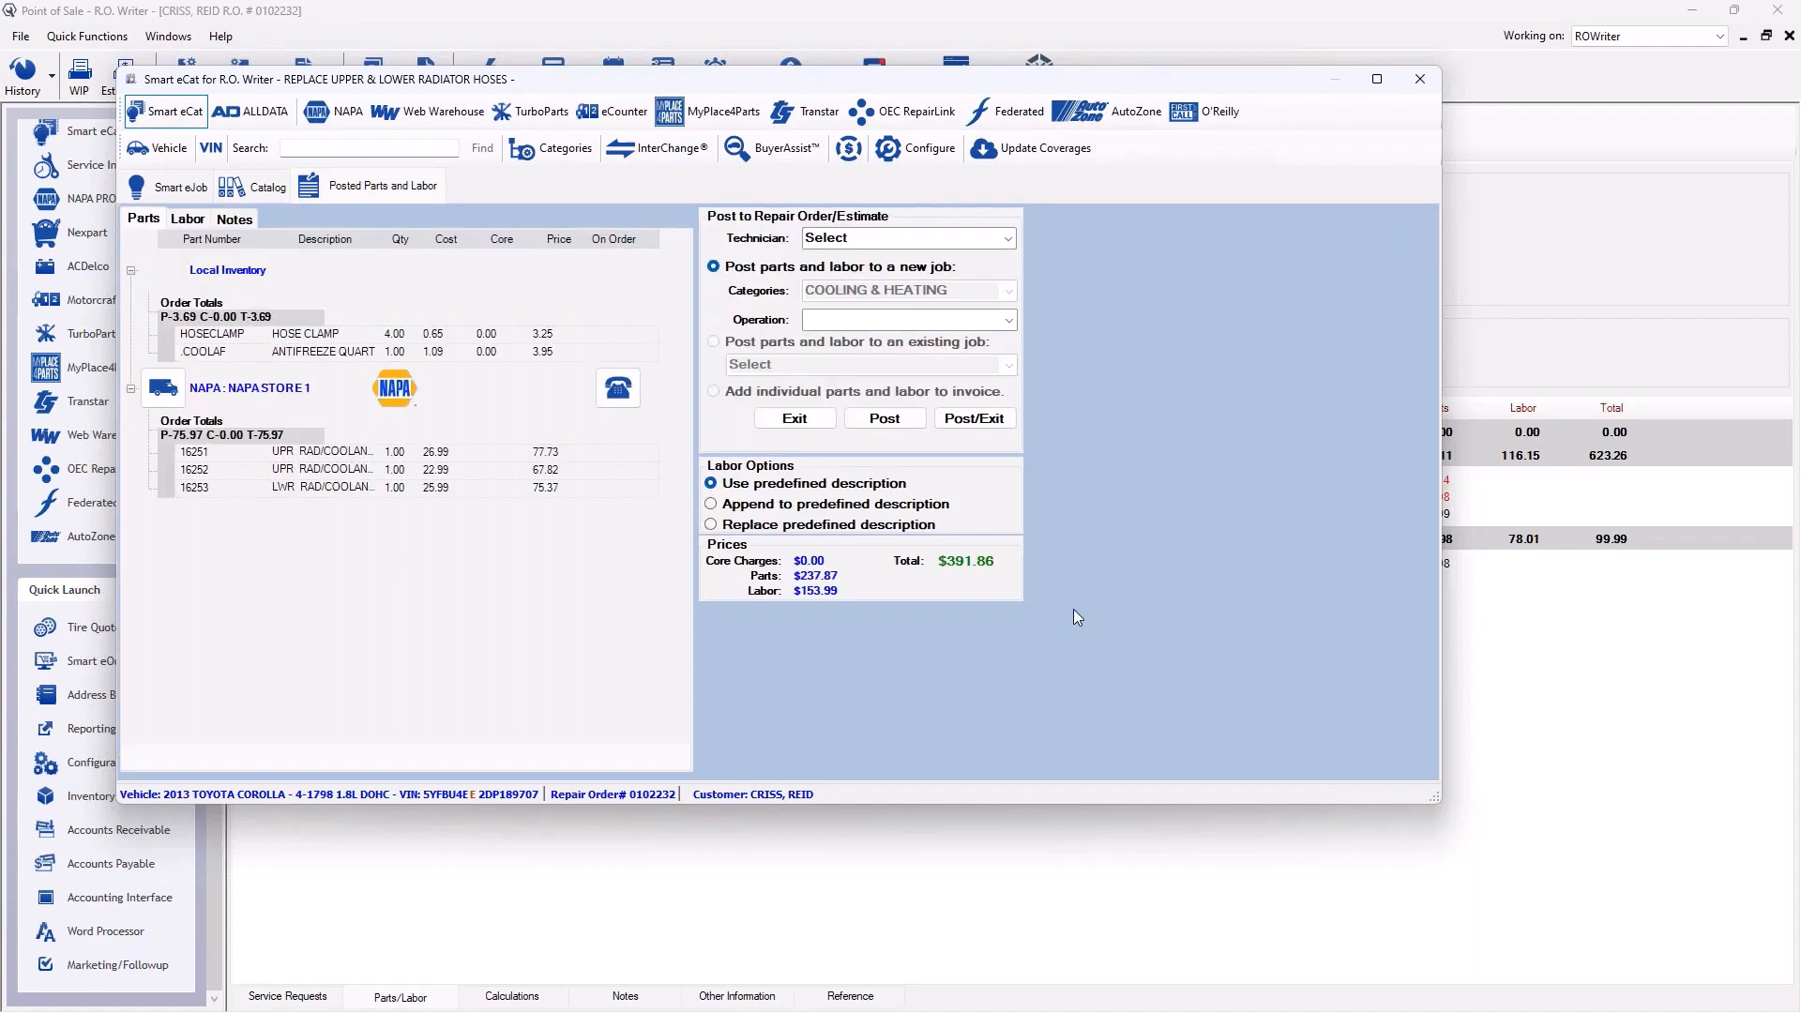
left_click(1008, 238)
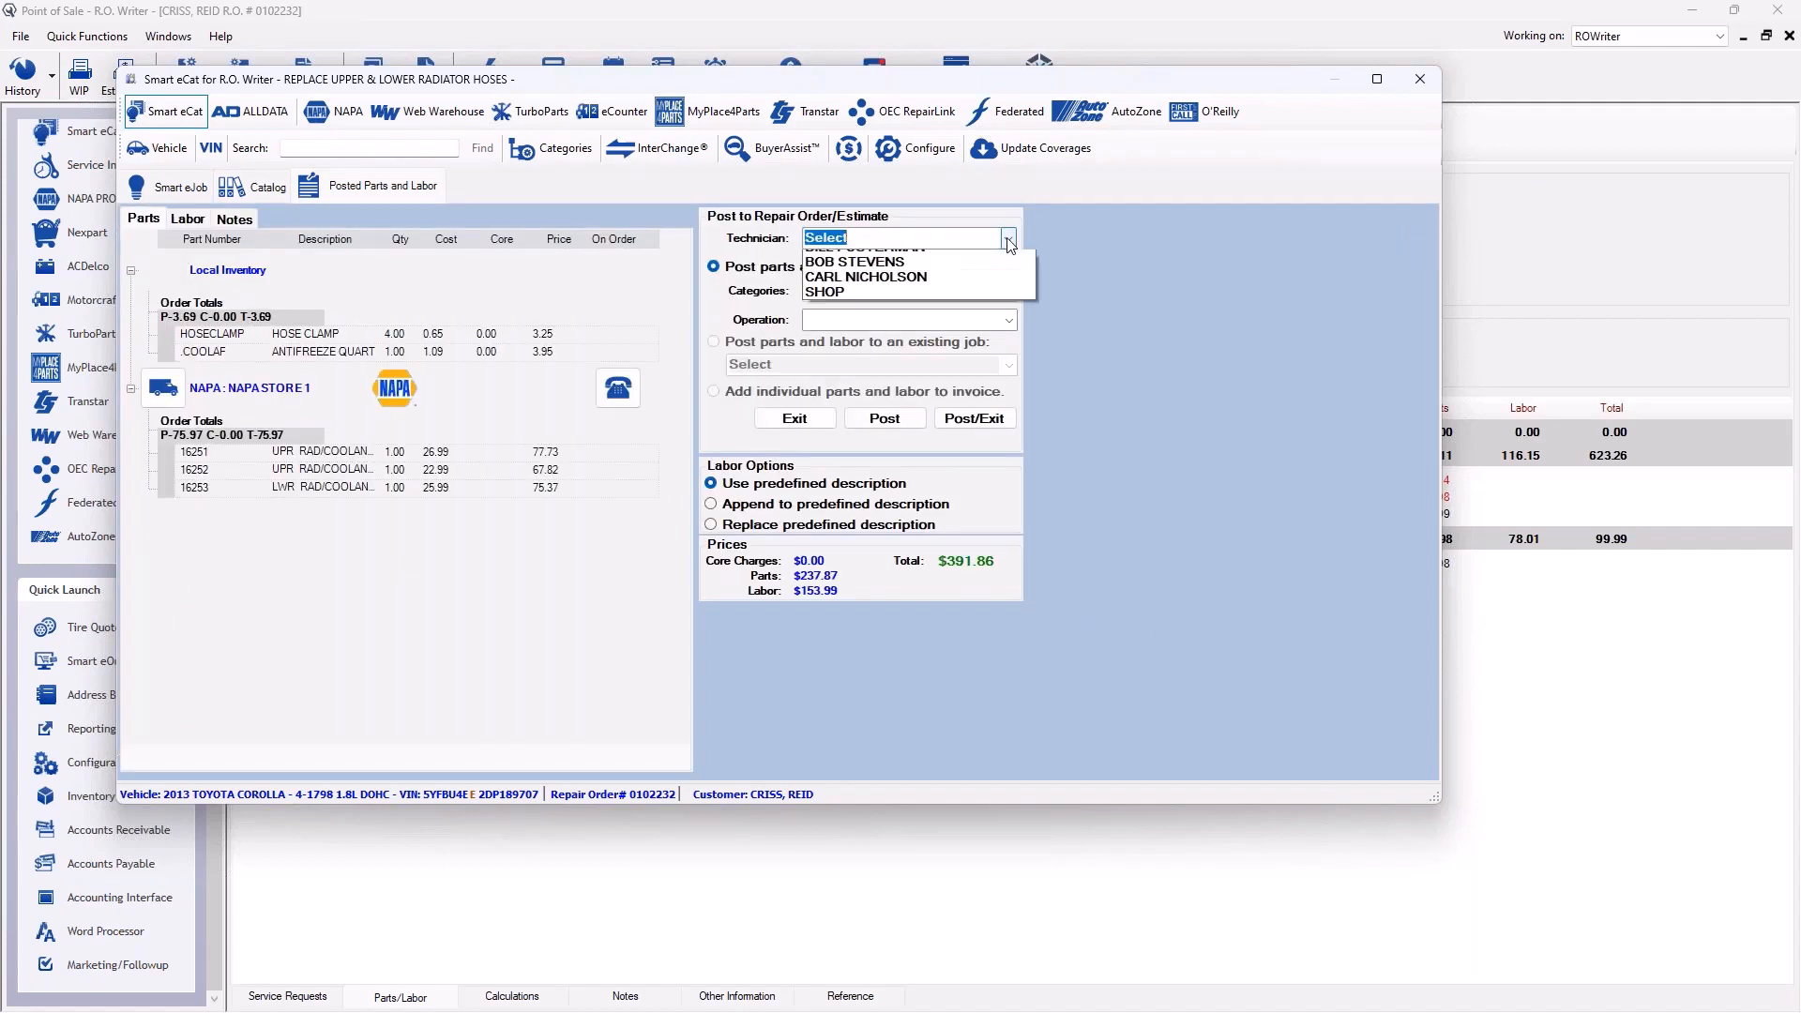
left_click(900, 266)
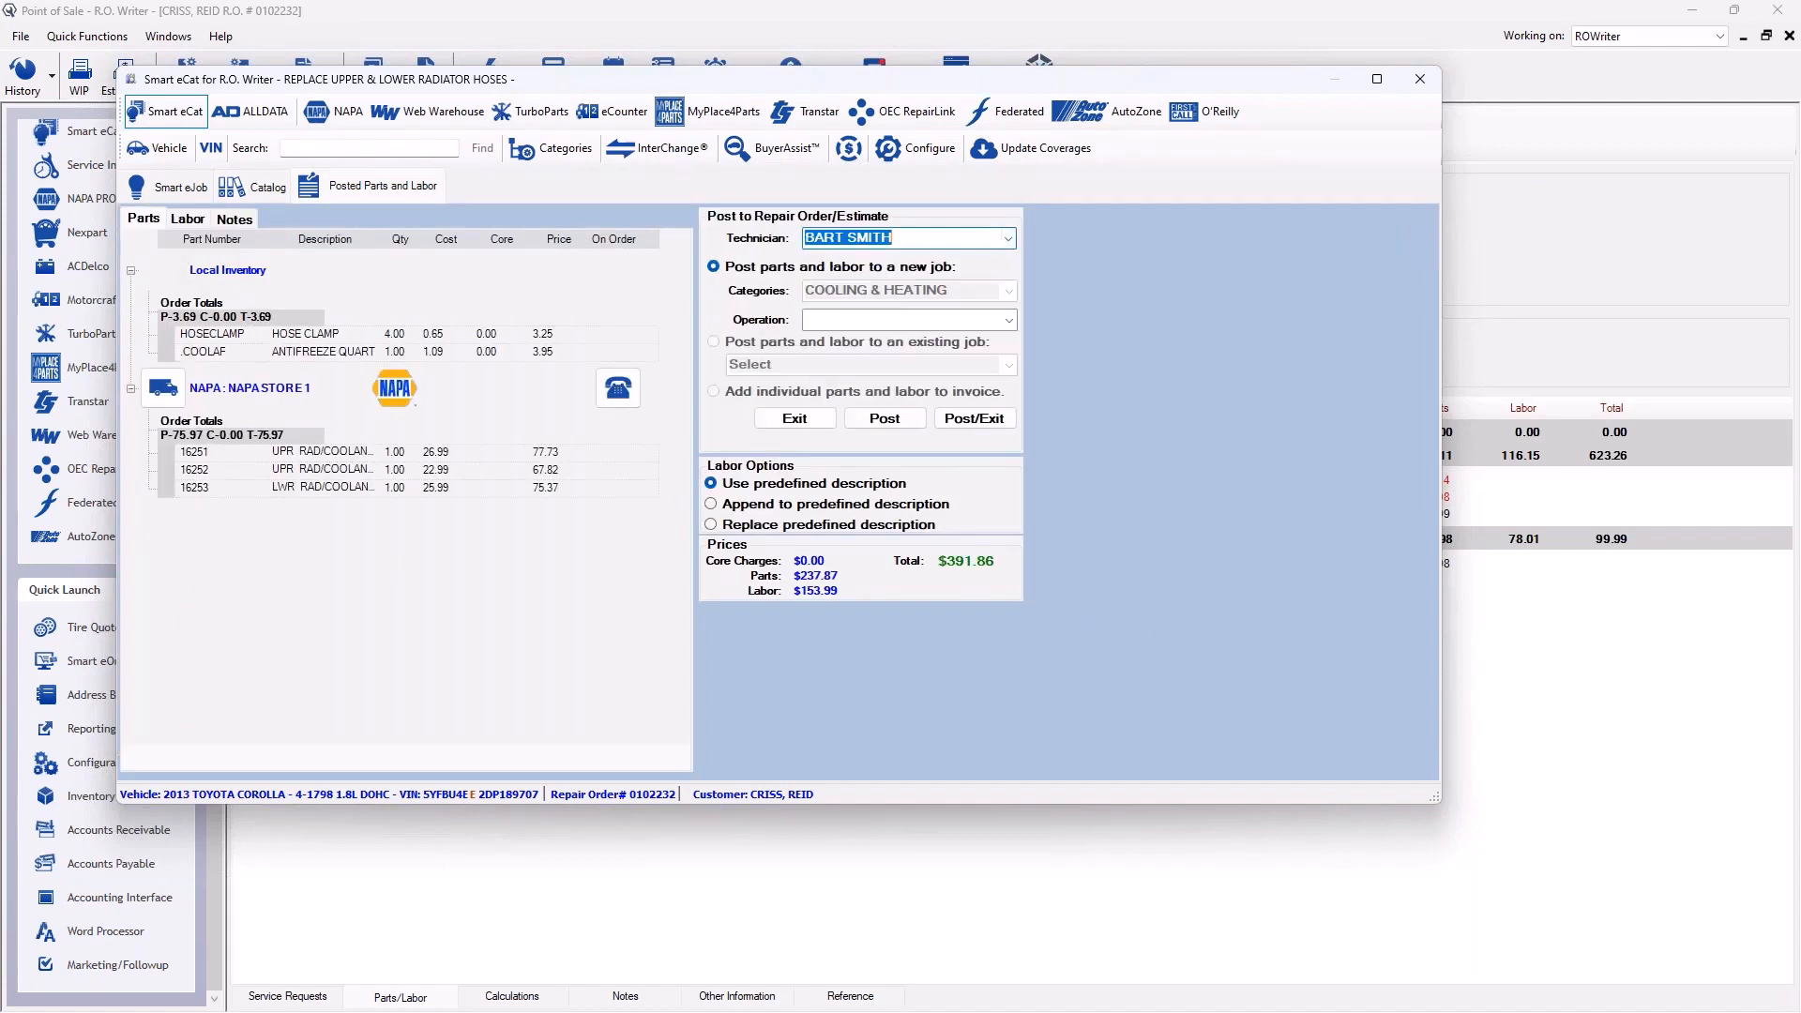
left_click(1010, 320)
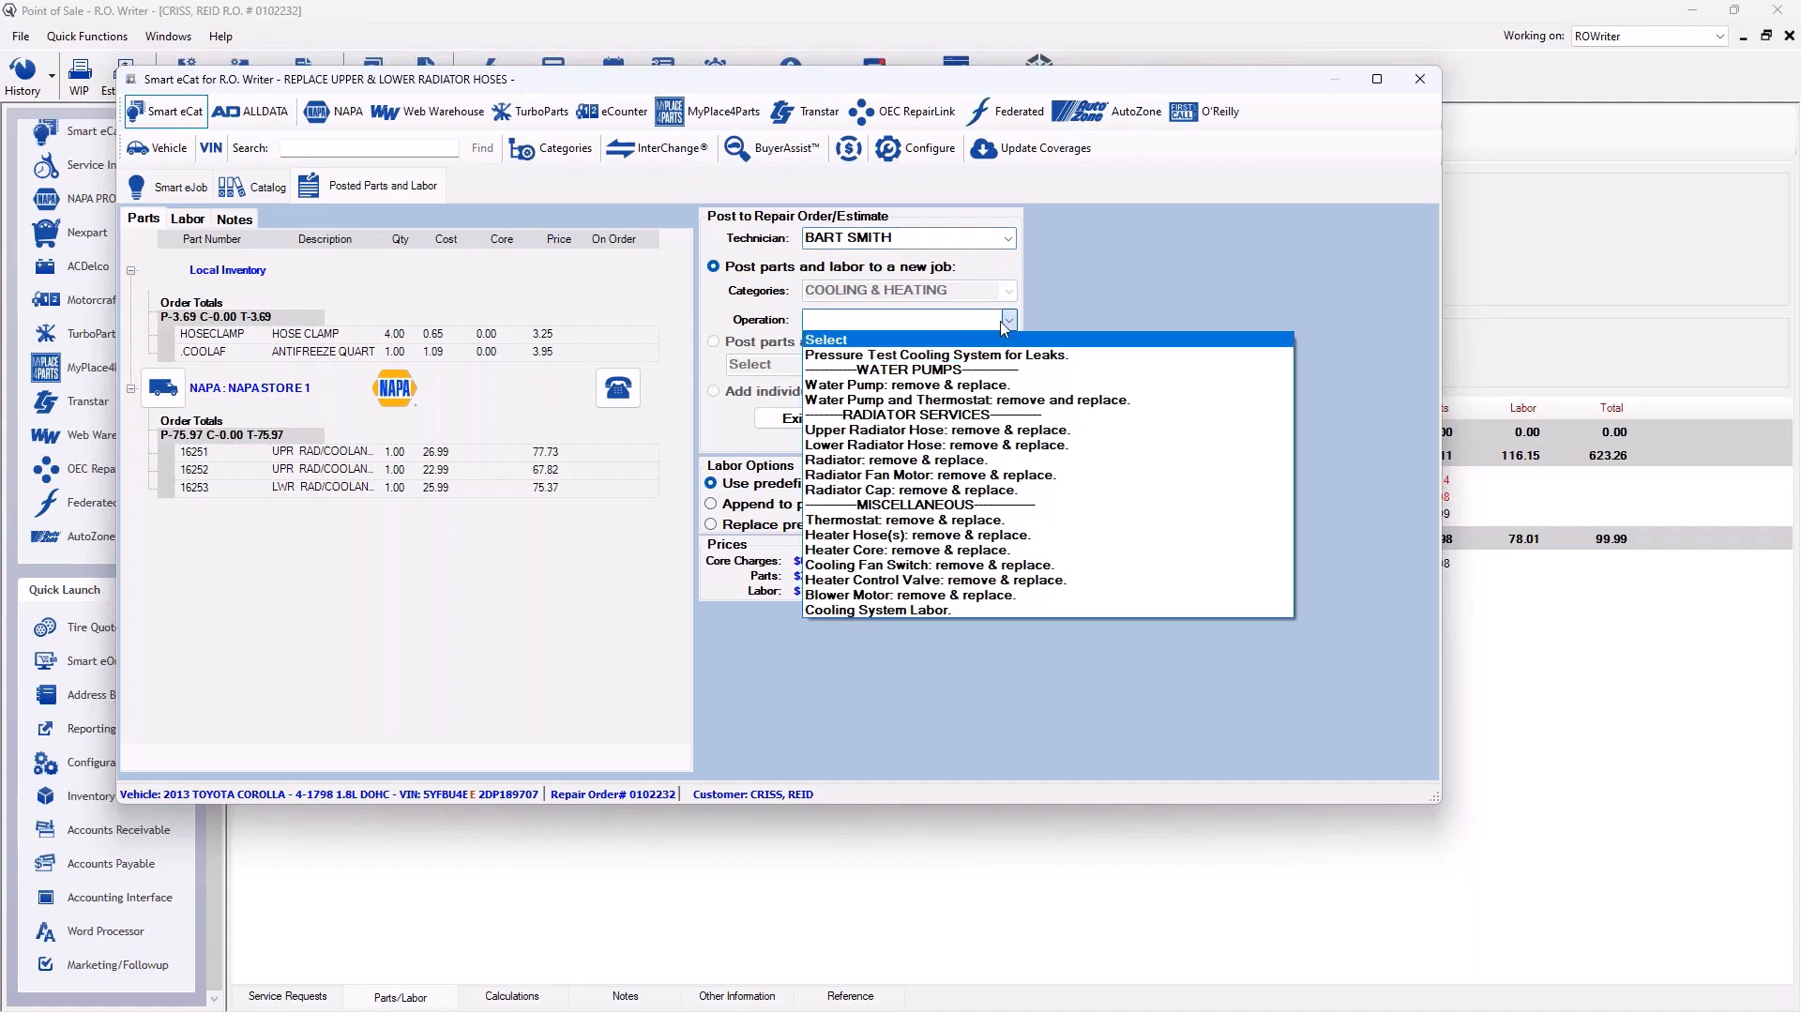
left_click(1027, 431)
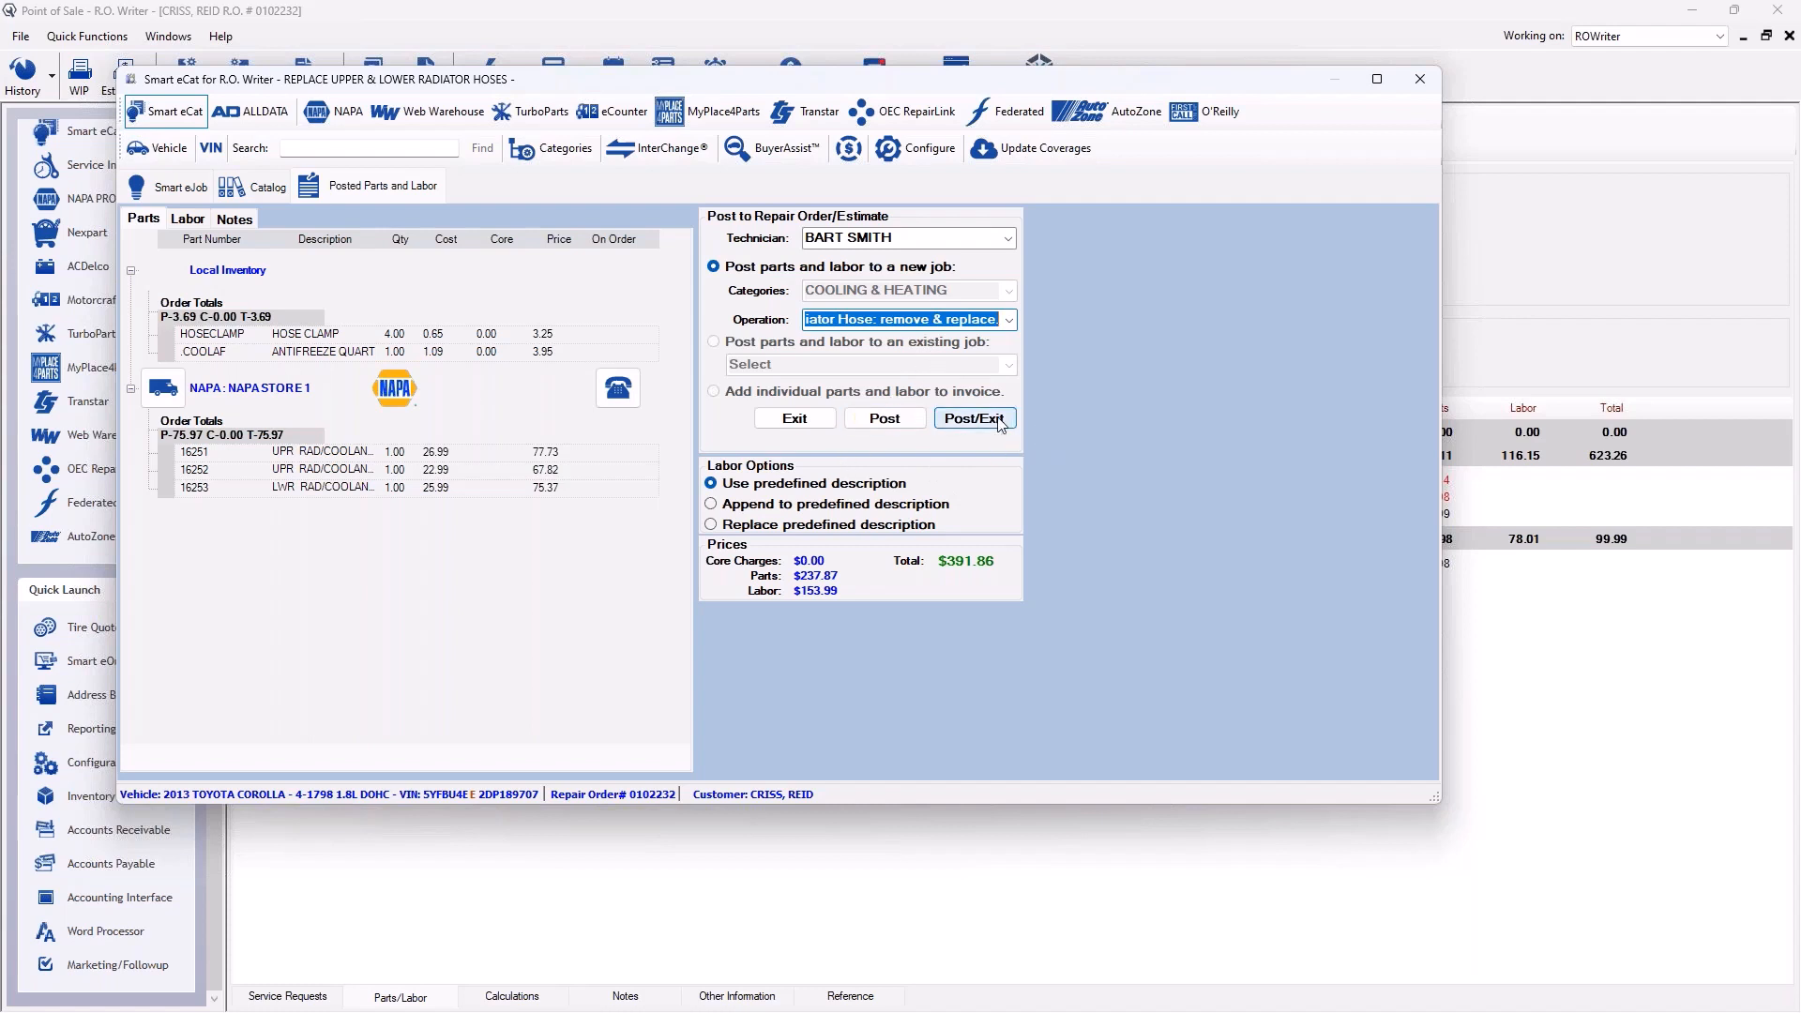
left_click(901, 427)
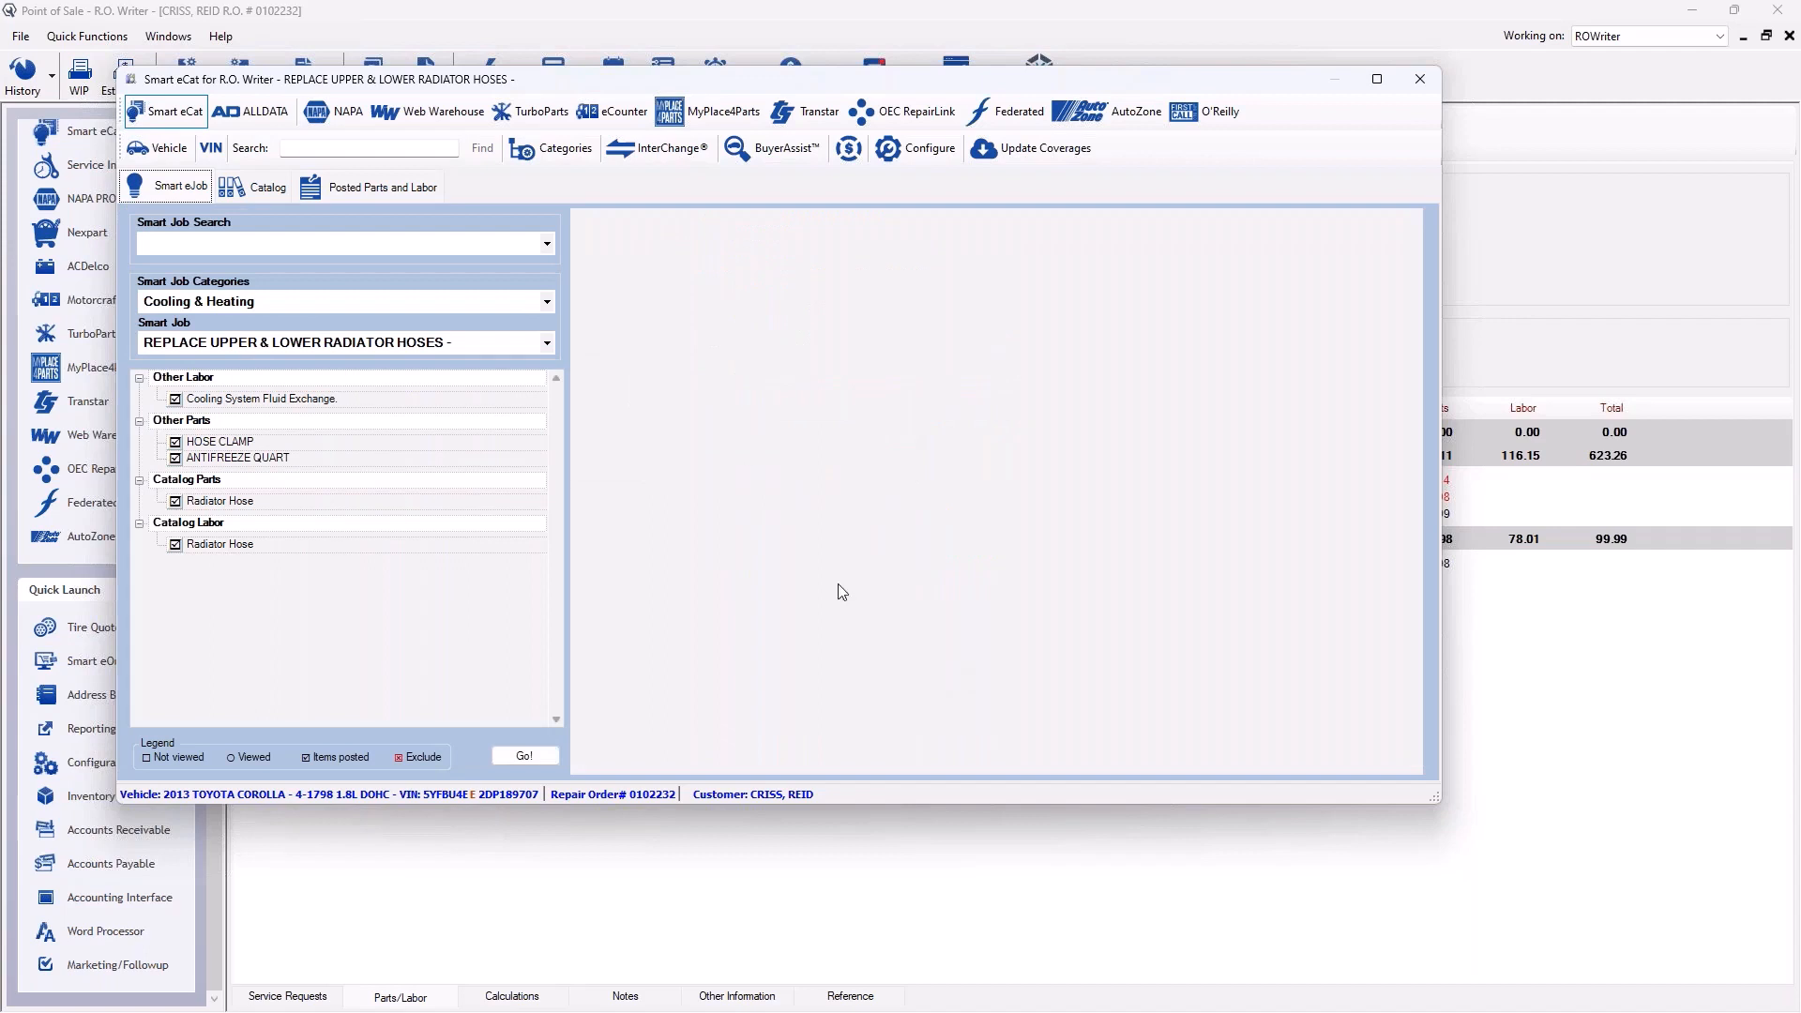
Load the Install Battery smart job from the Batteries category and run its catalog lookup.
left_click(548, 302)
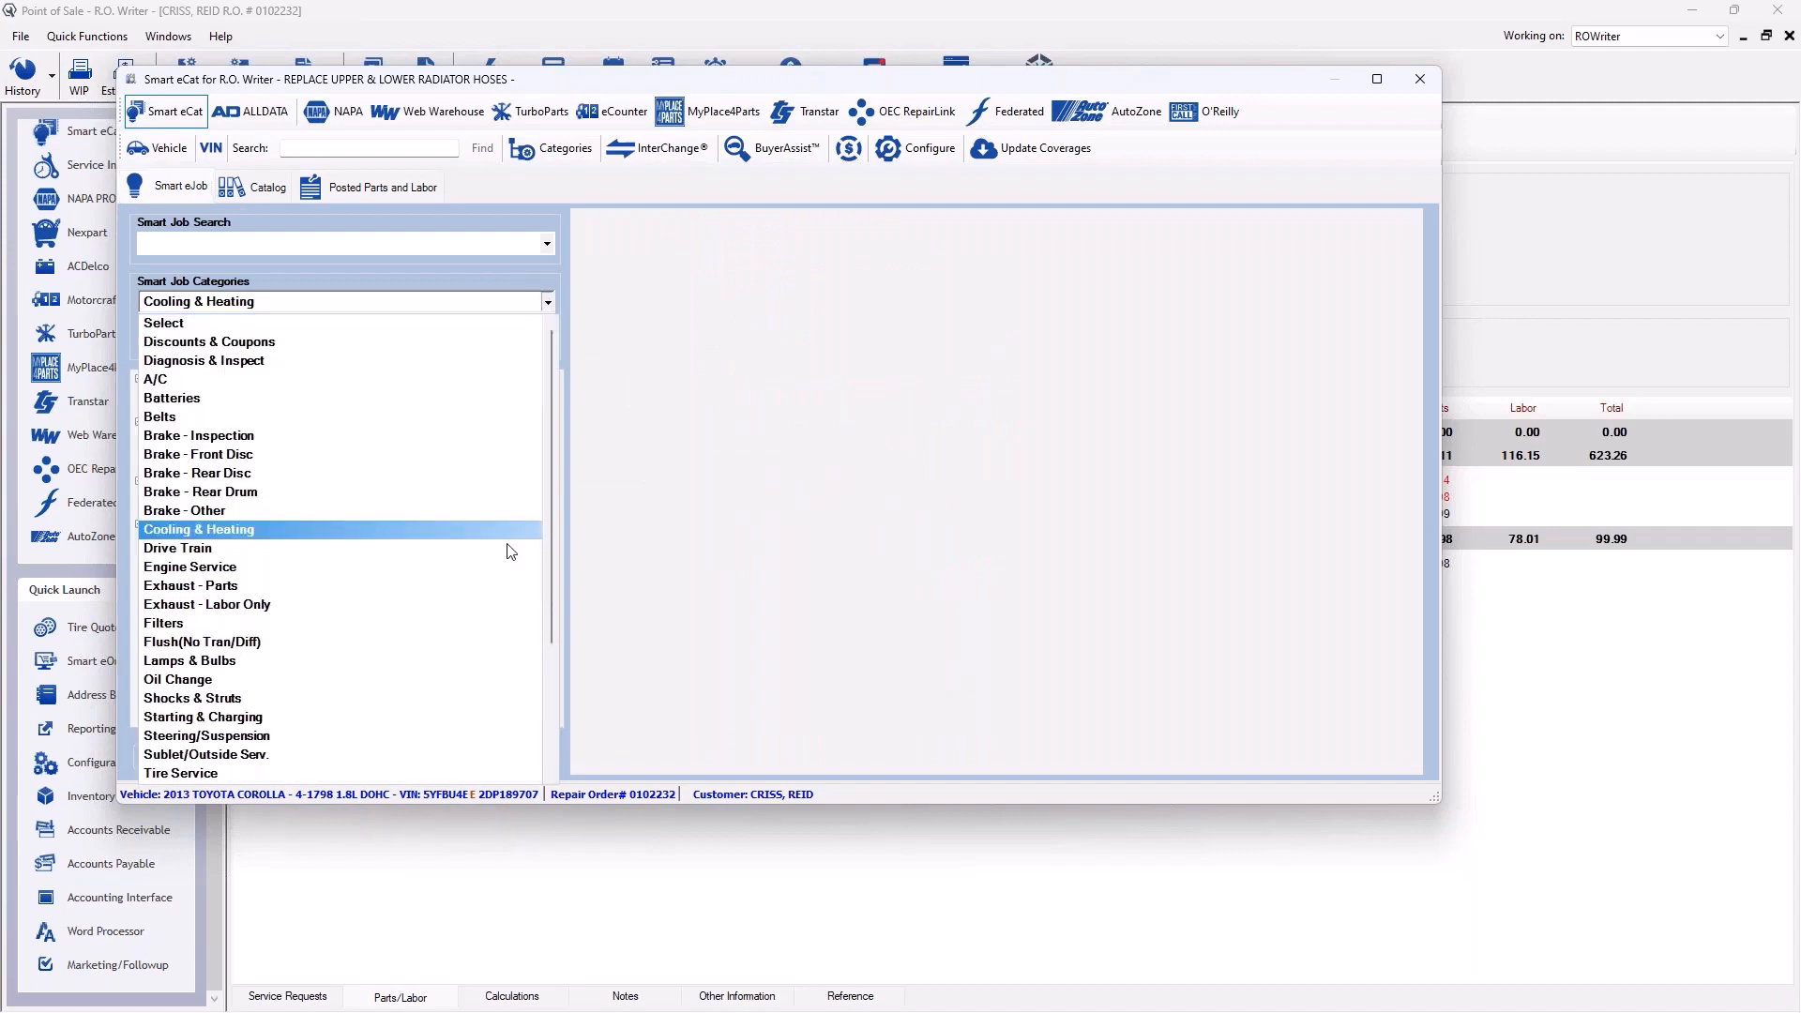
left_click(187, 399)
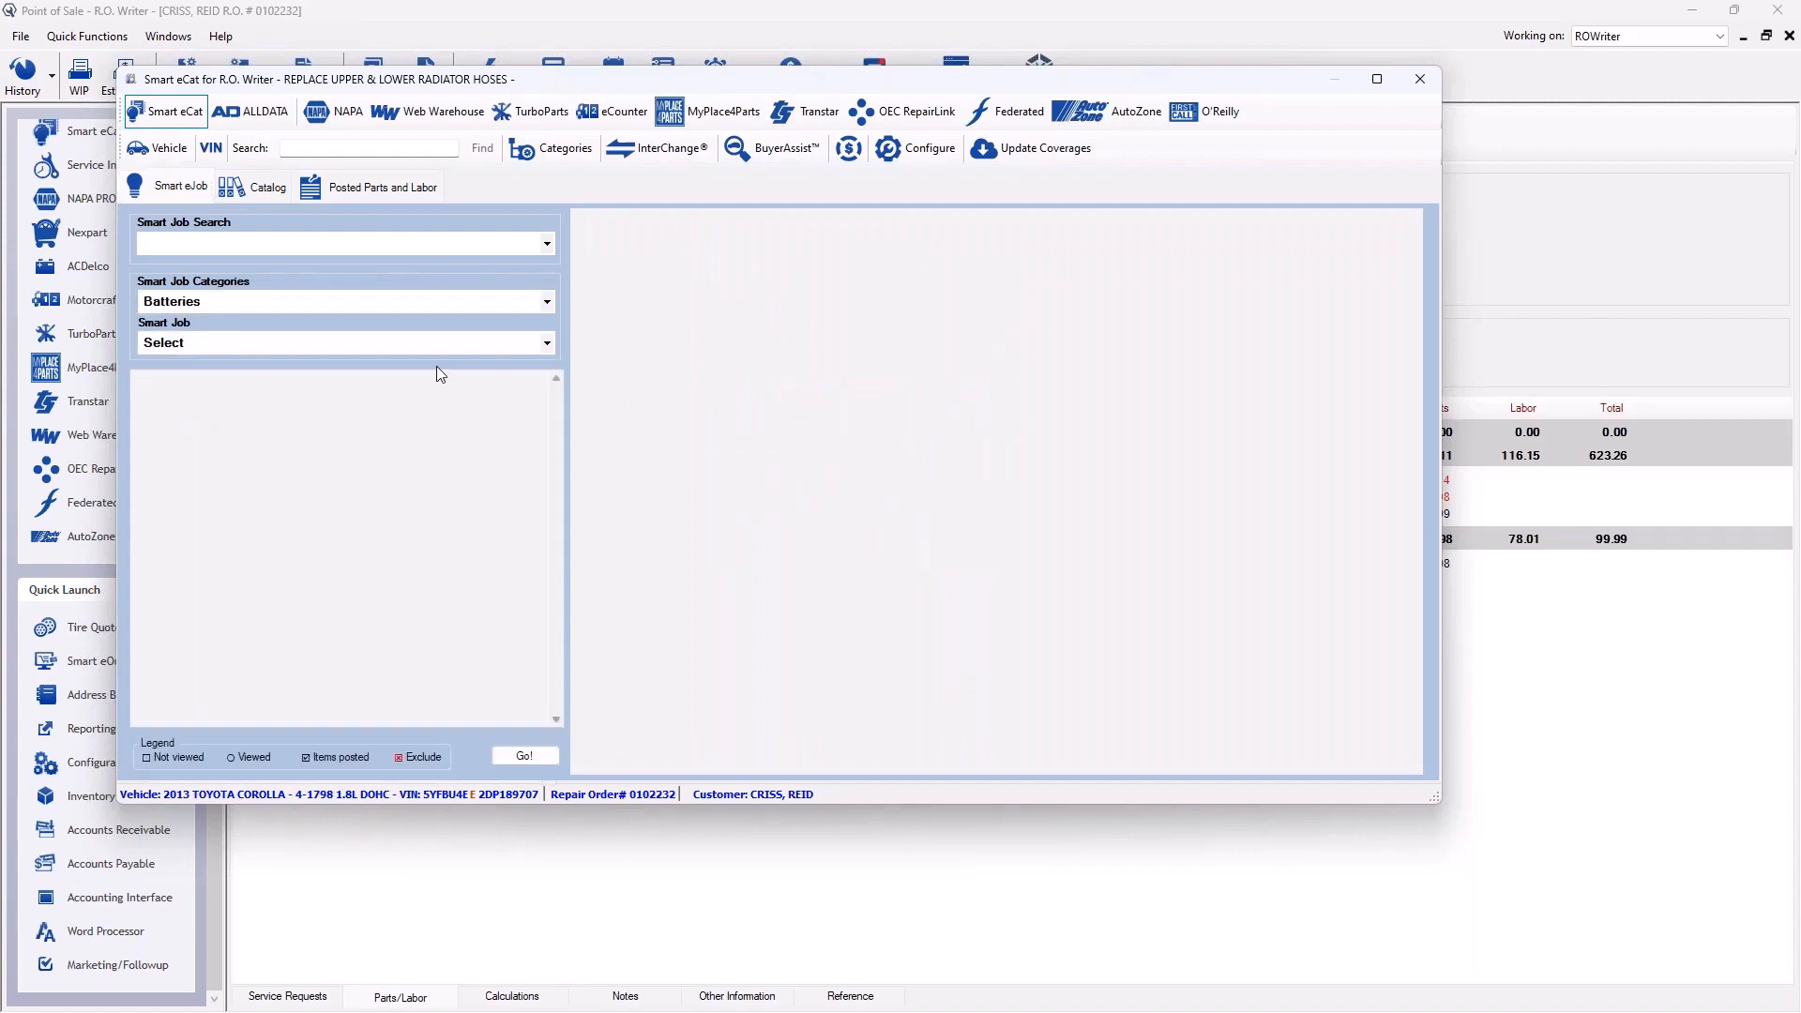
left_click(525, 344)
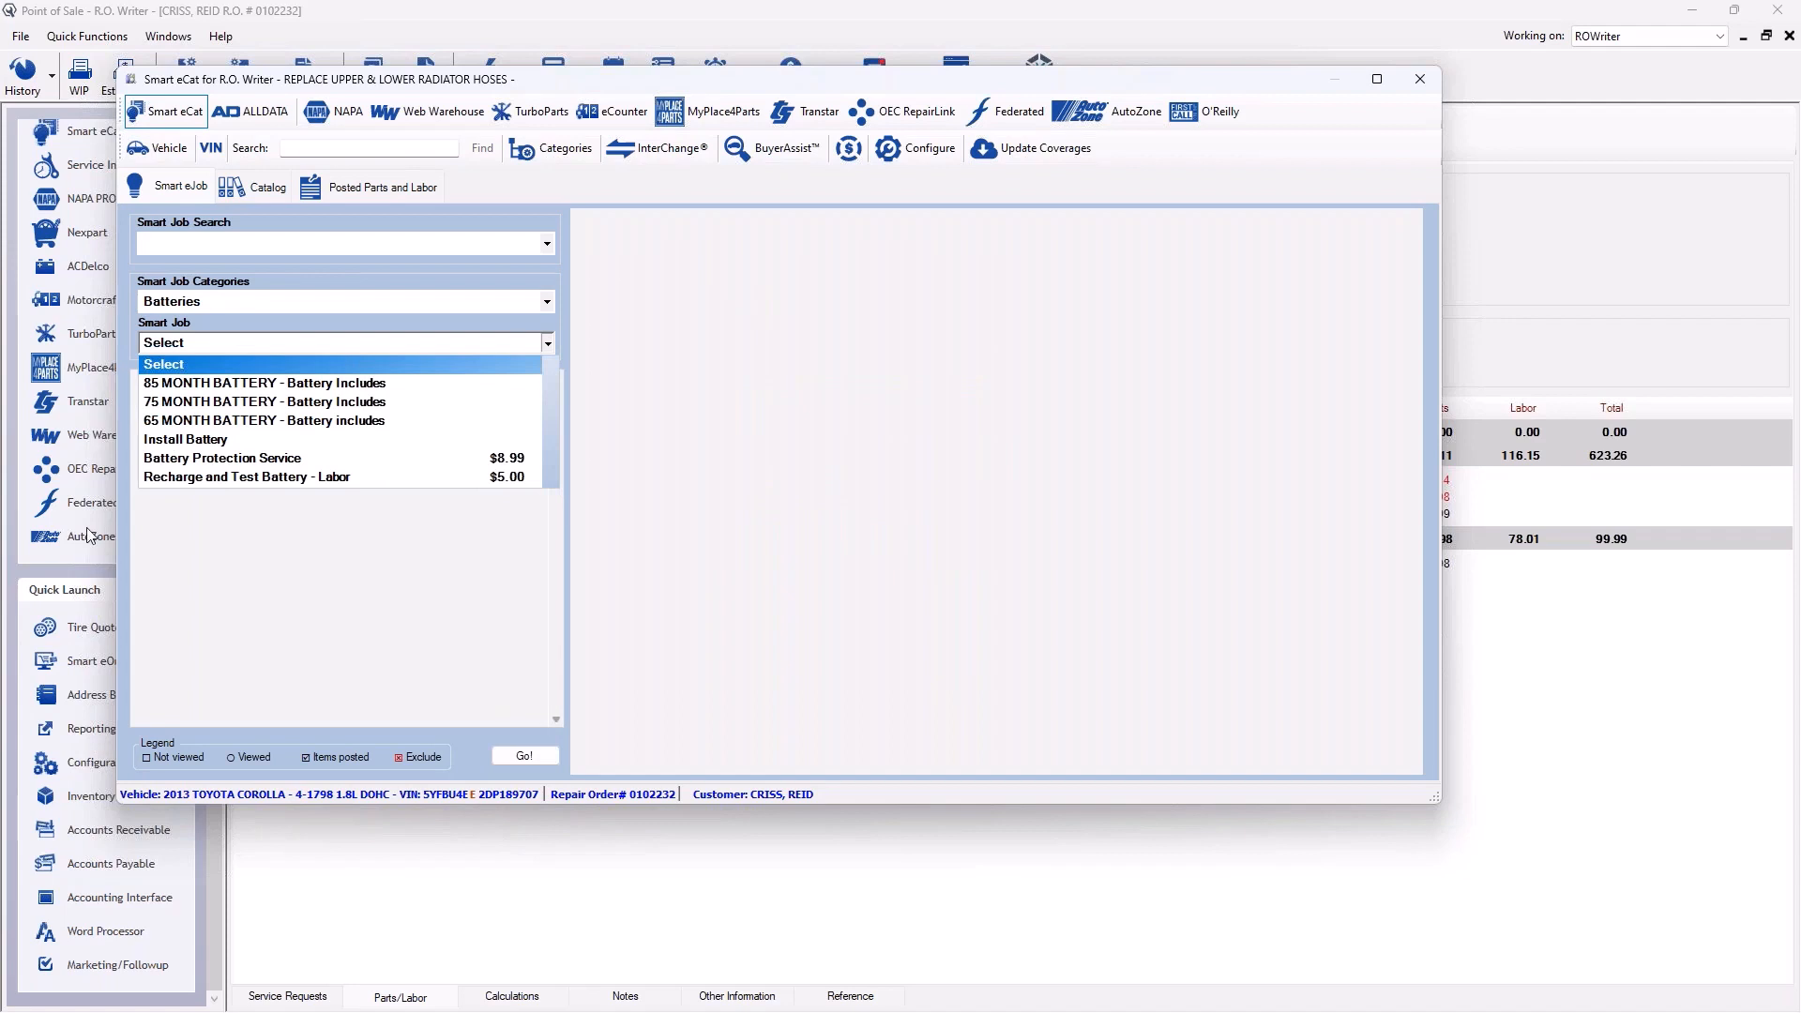
left_click(192, 440)
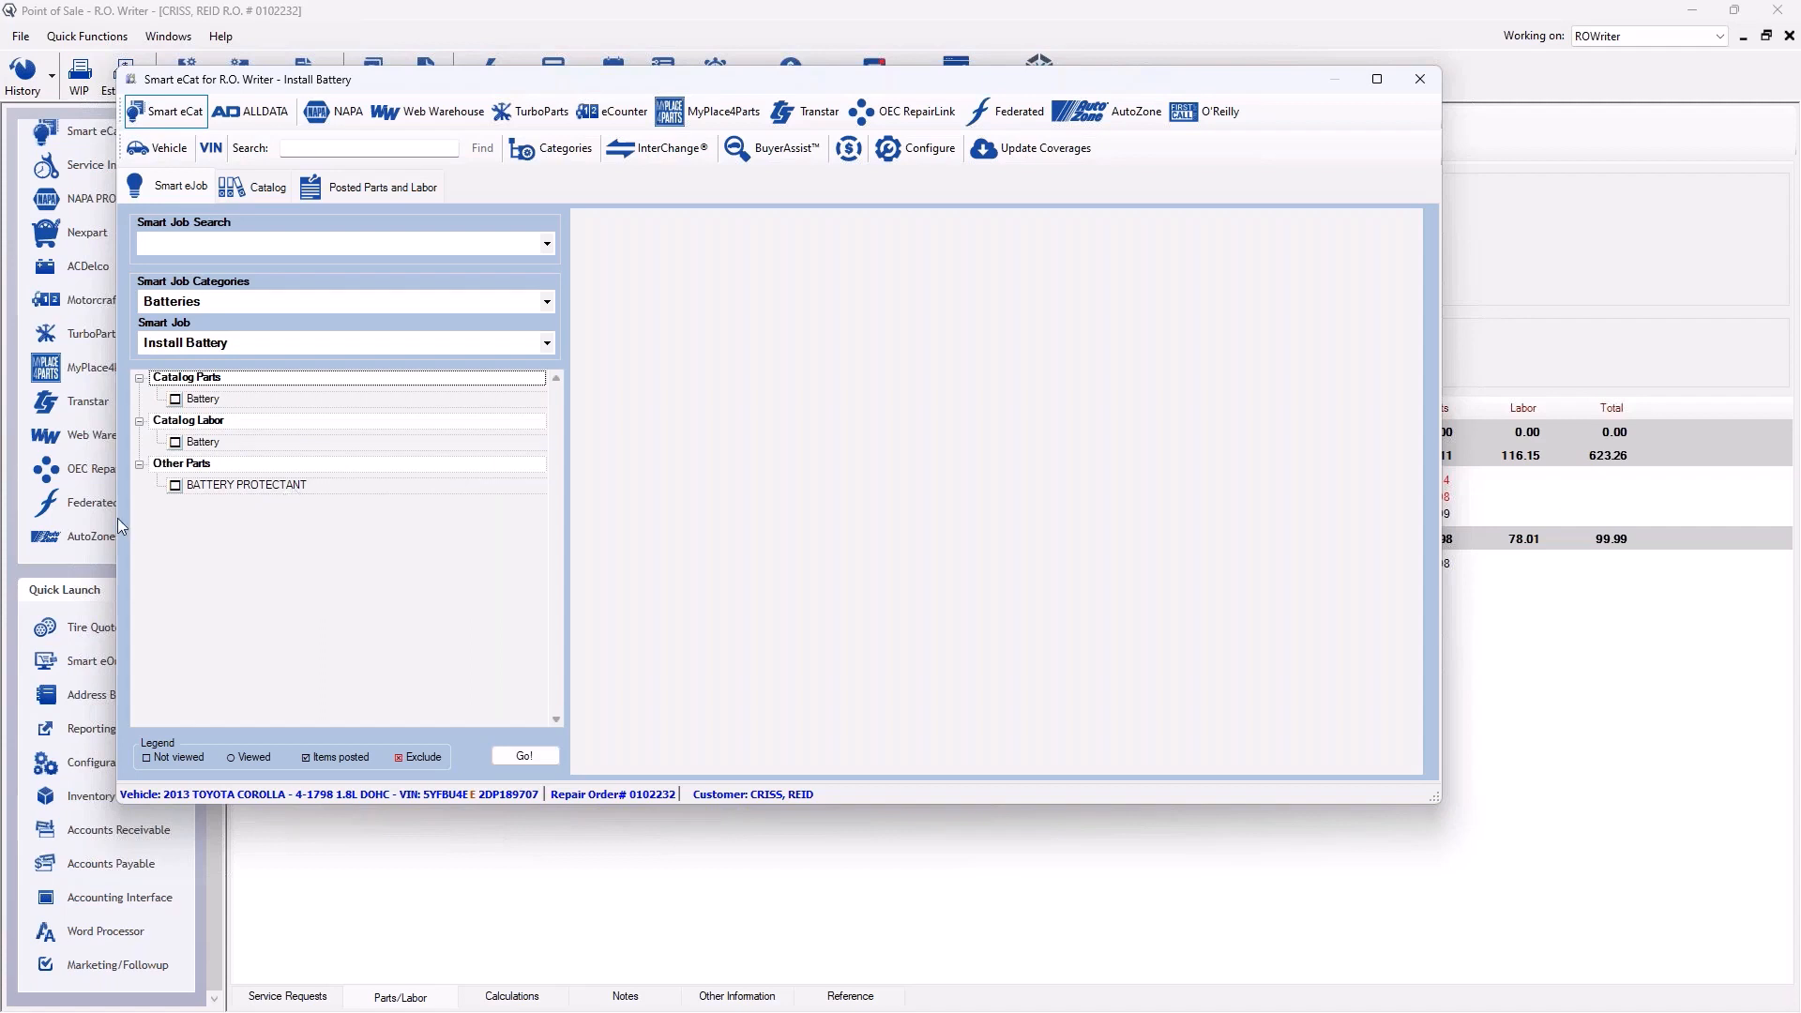
left_click(526, 757)
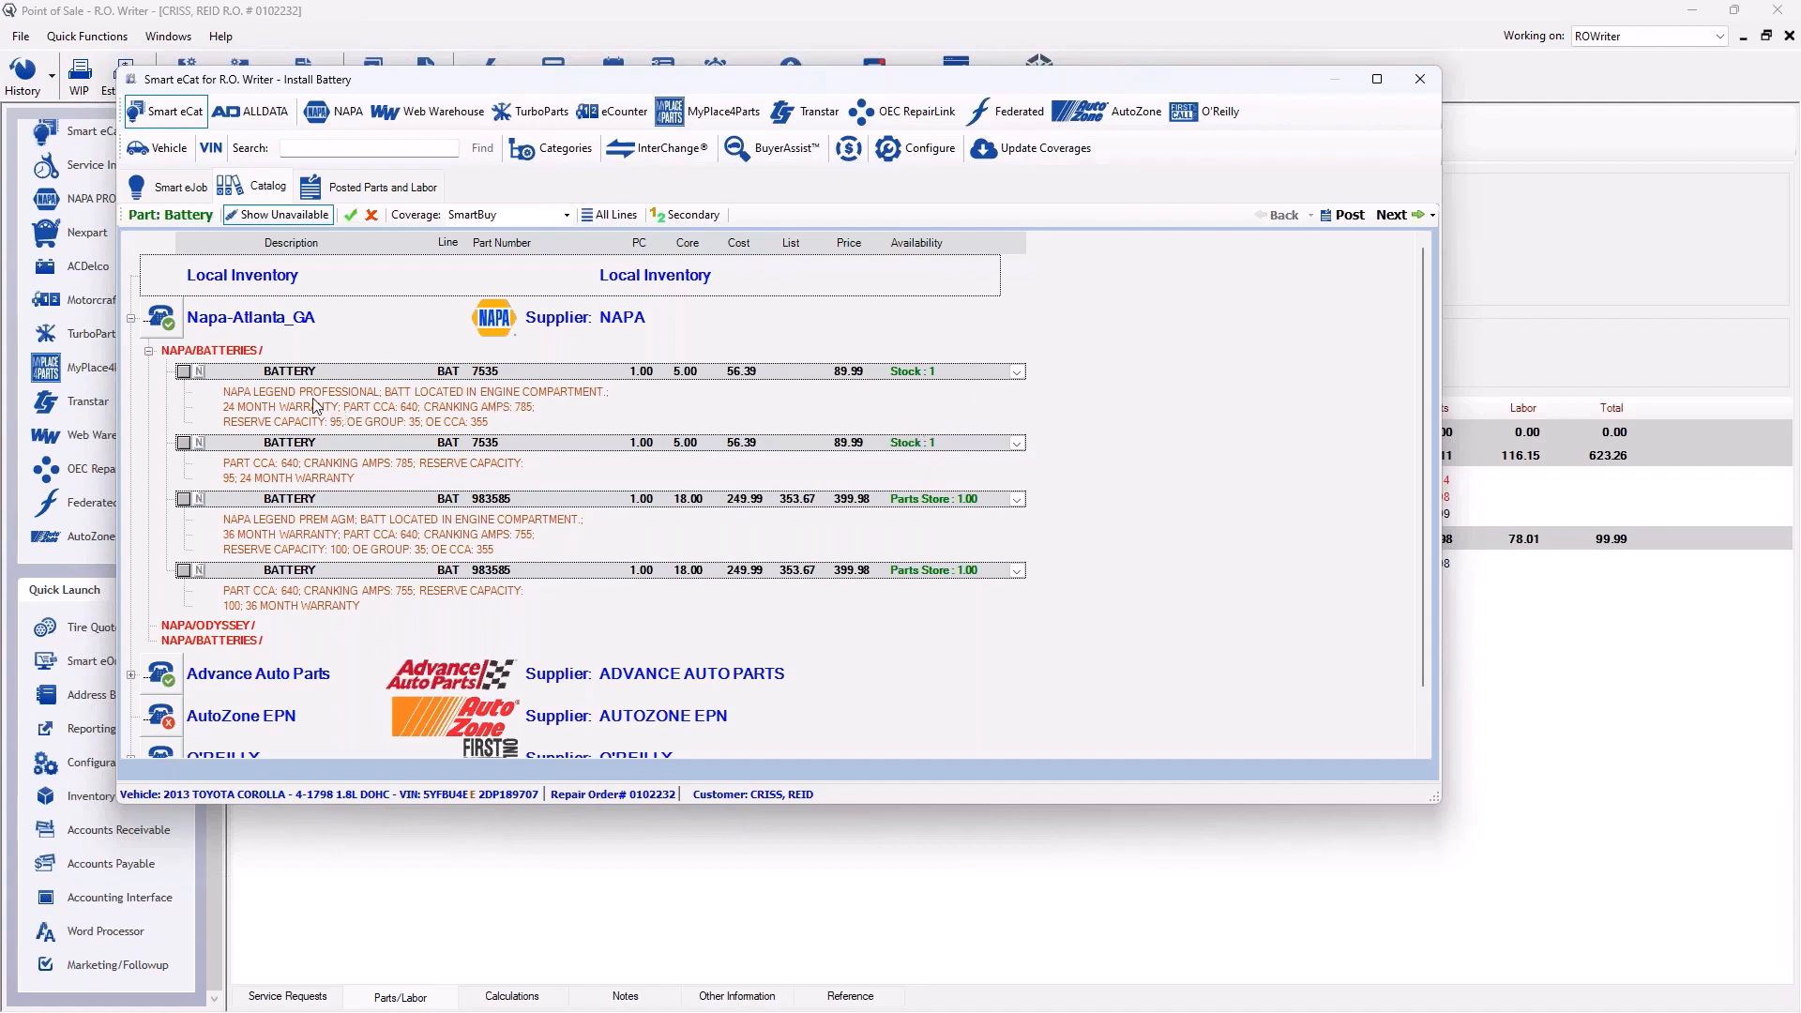
Select NAPA battery 7535 with the R&R Battery labor and post them to the repair order as a new job.
left_click(184, 371)
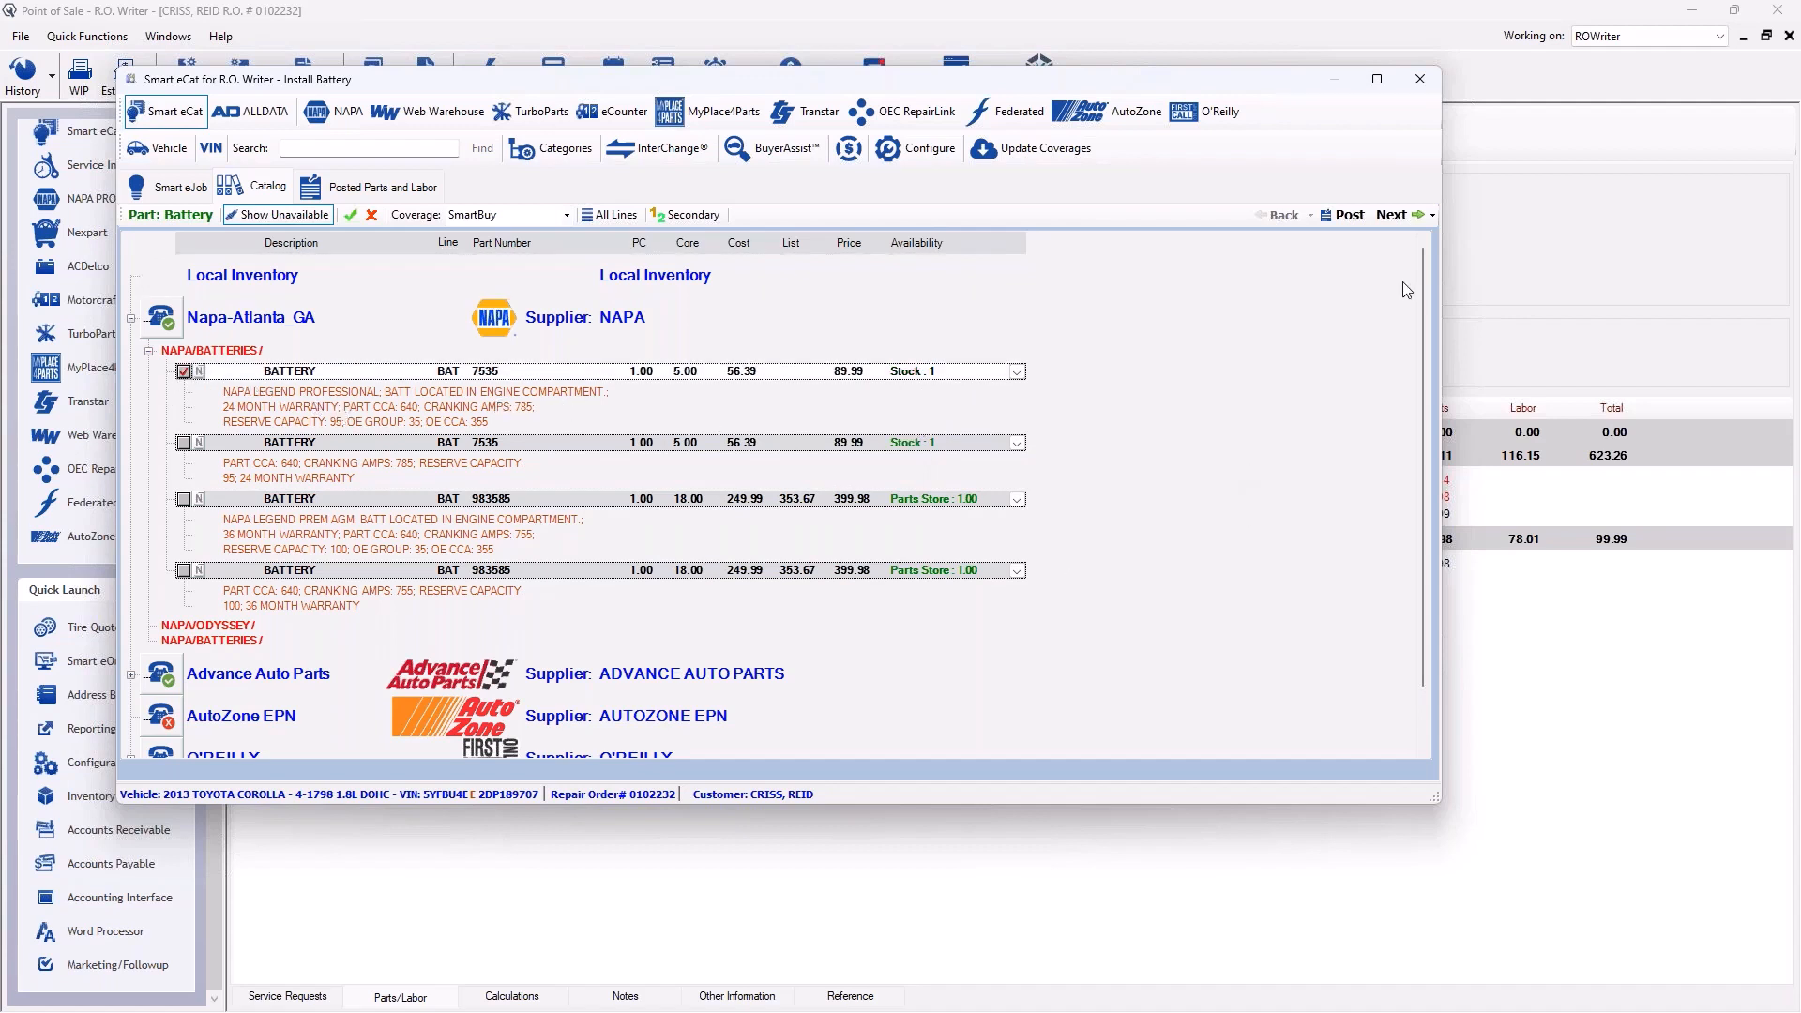
left_click(1392, 215)
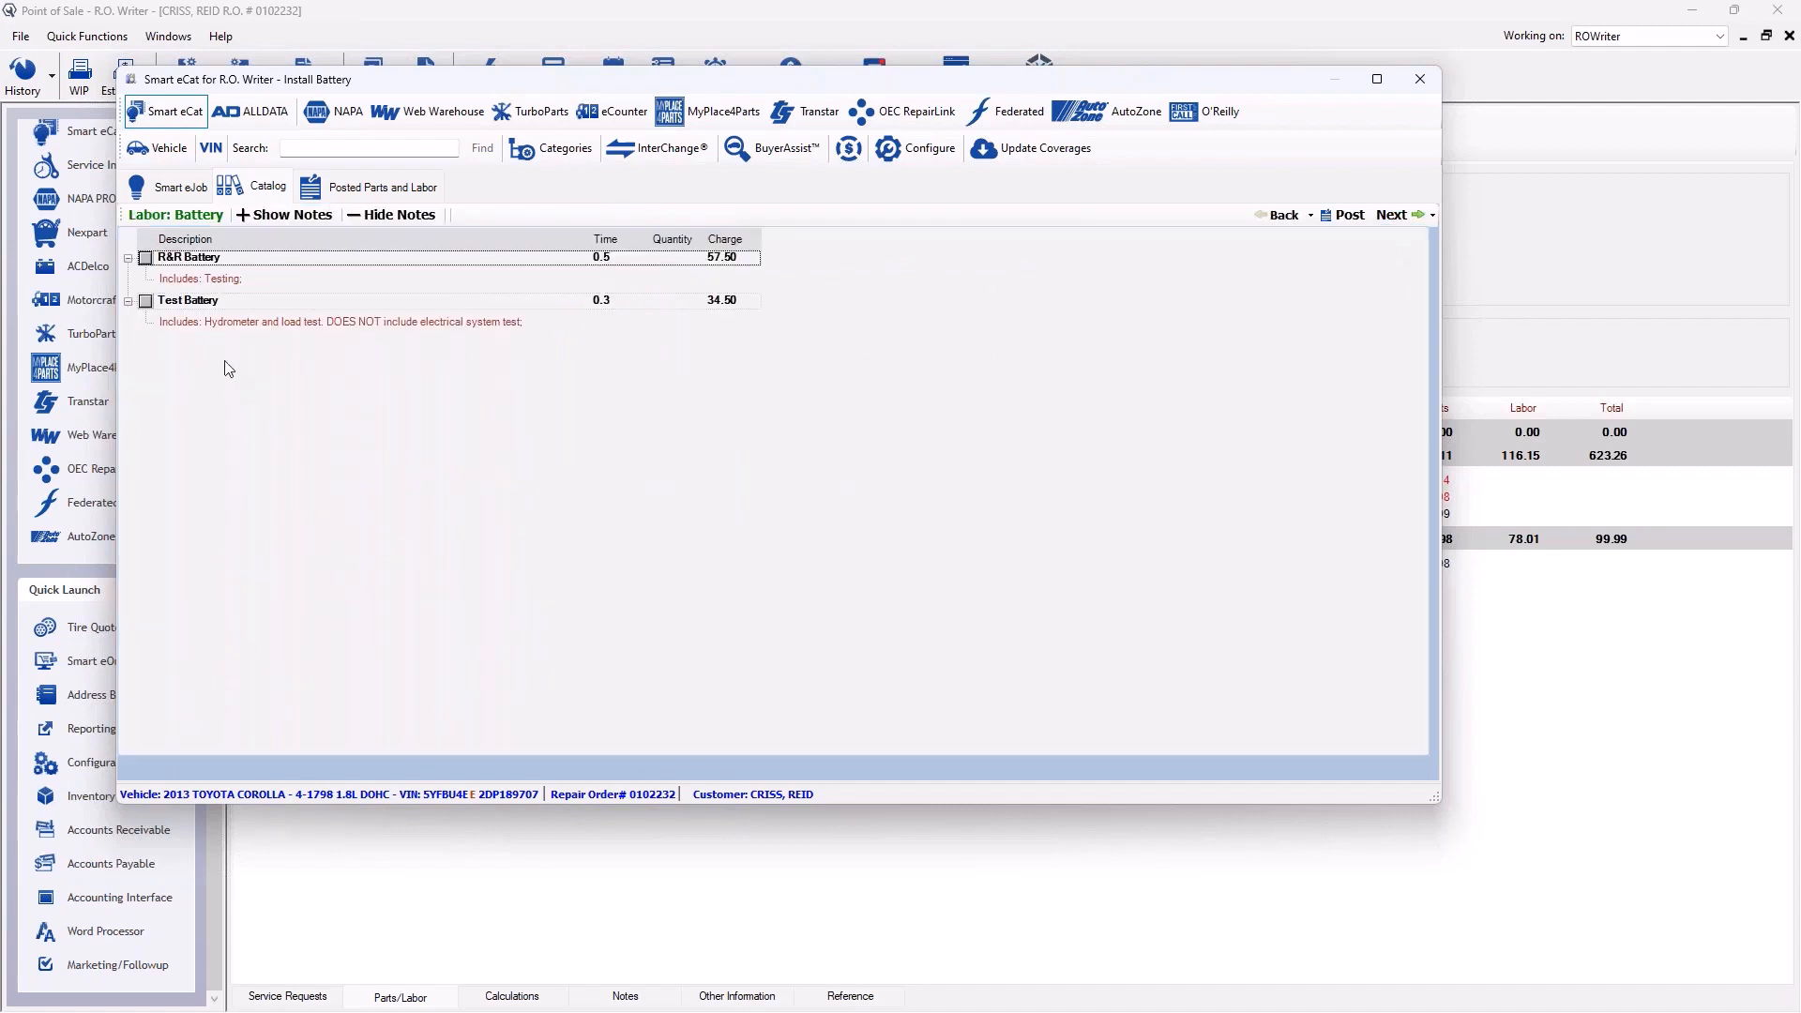
left_click(145, 259)
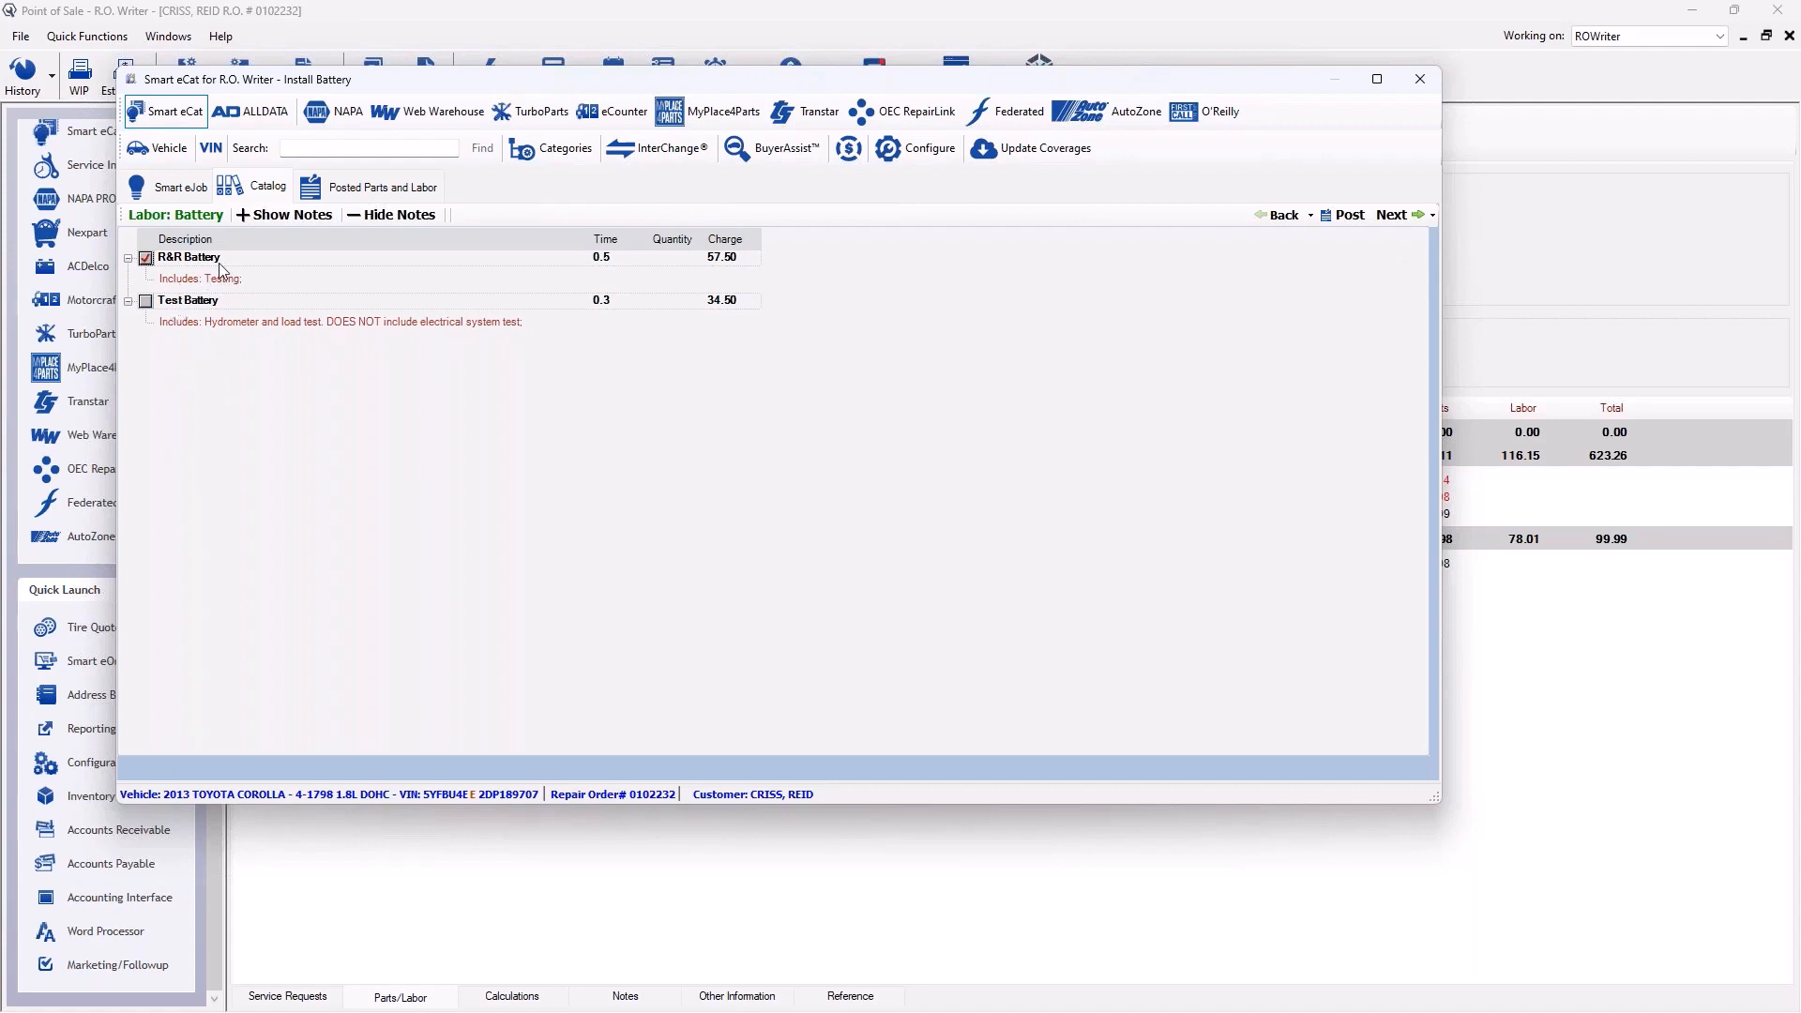
left_click(1392, 215)
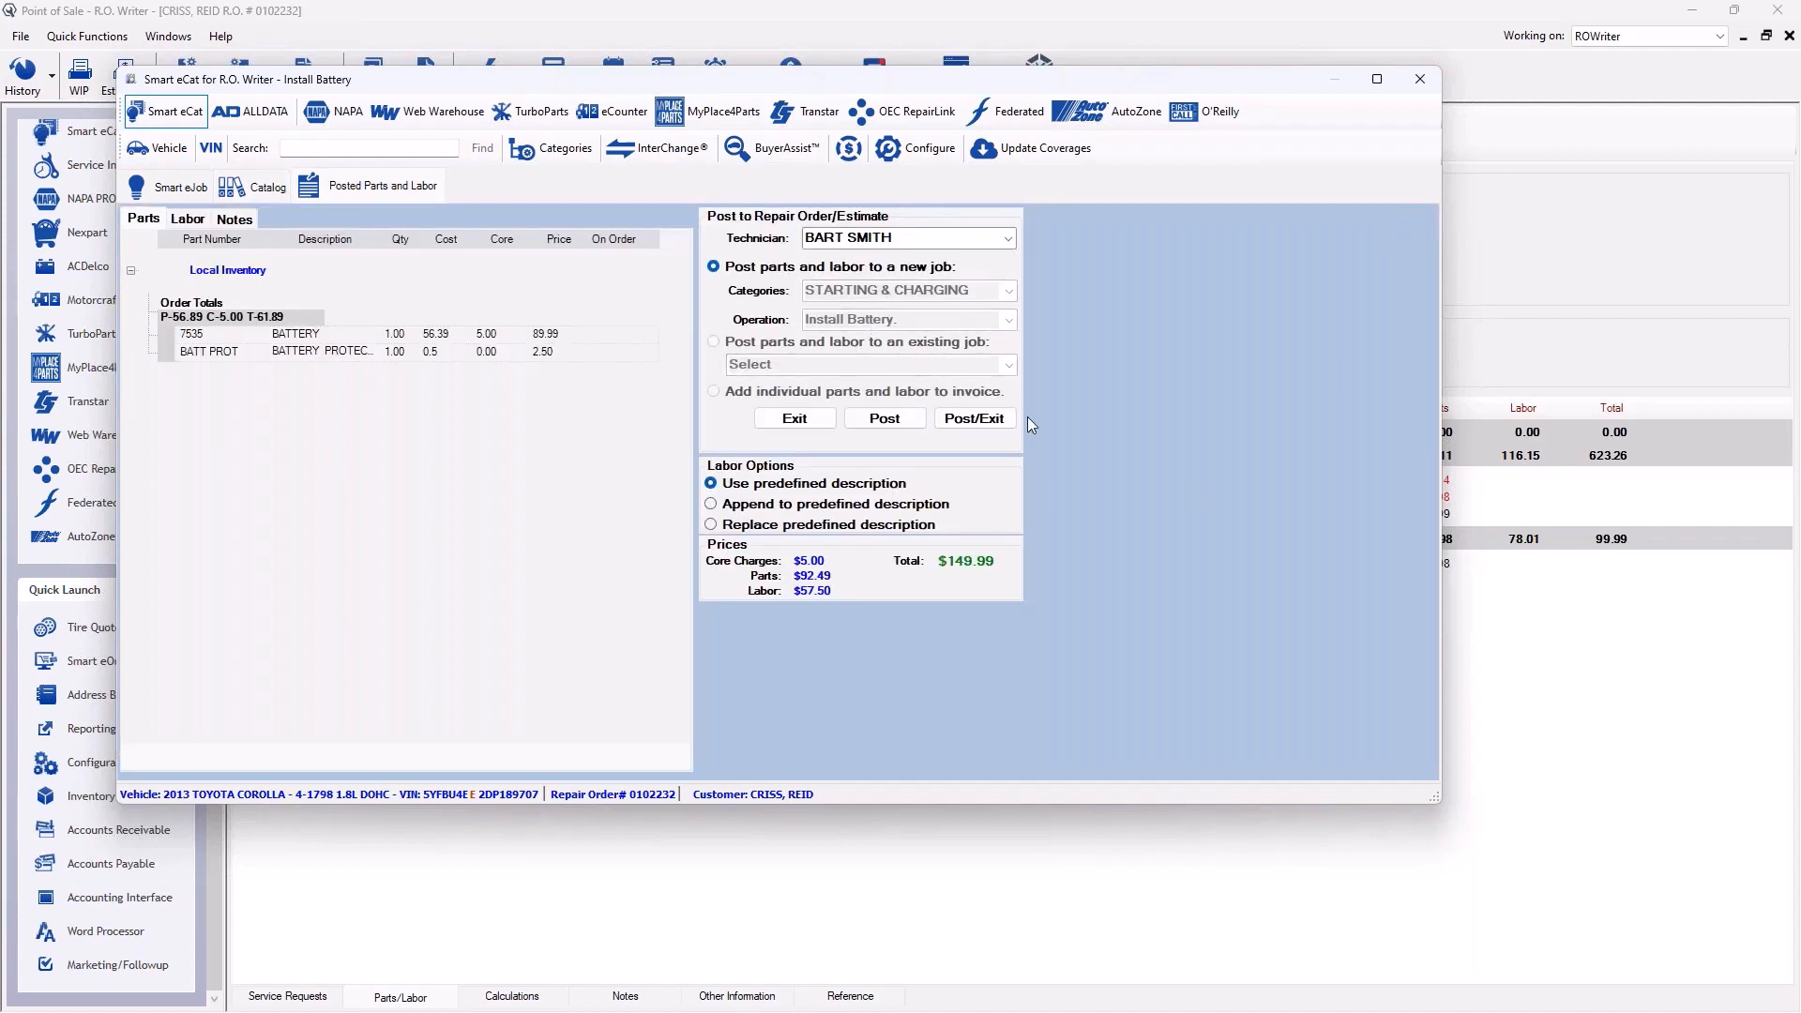
left_click(885, 418)
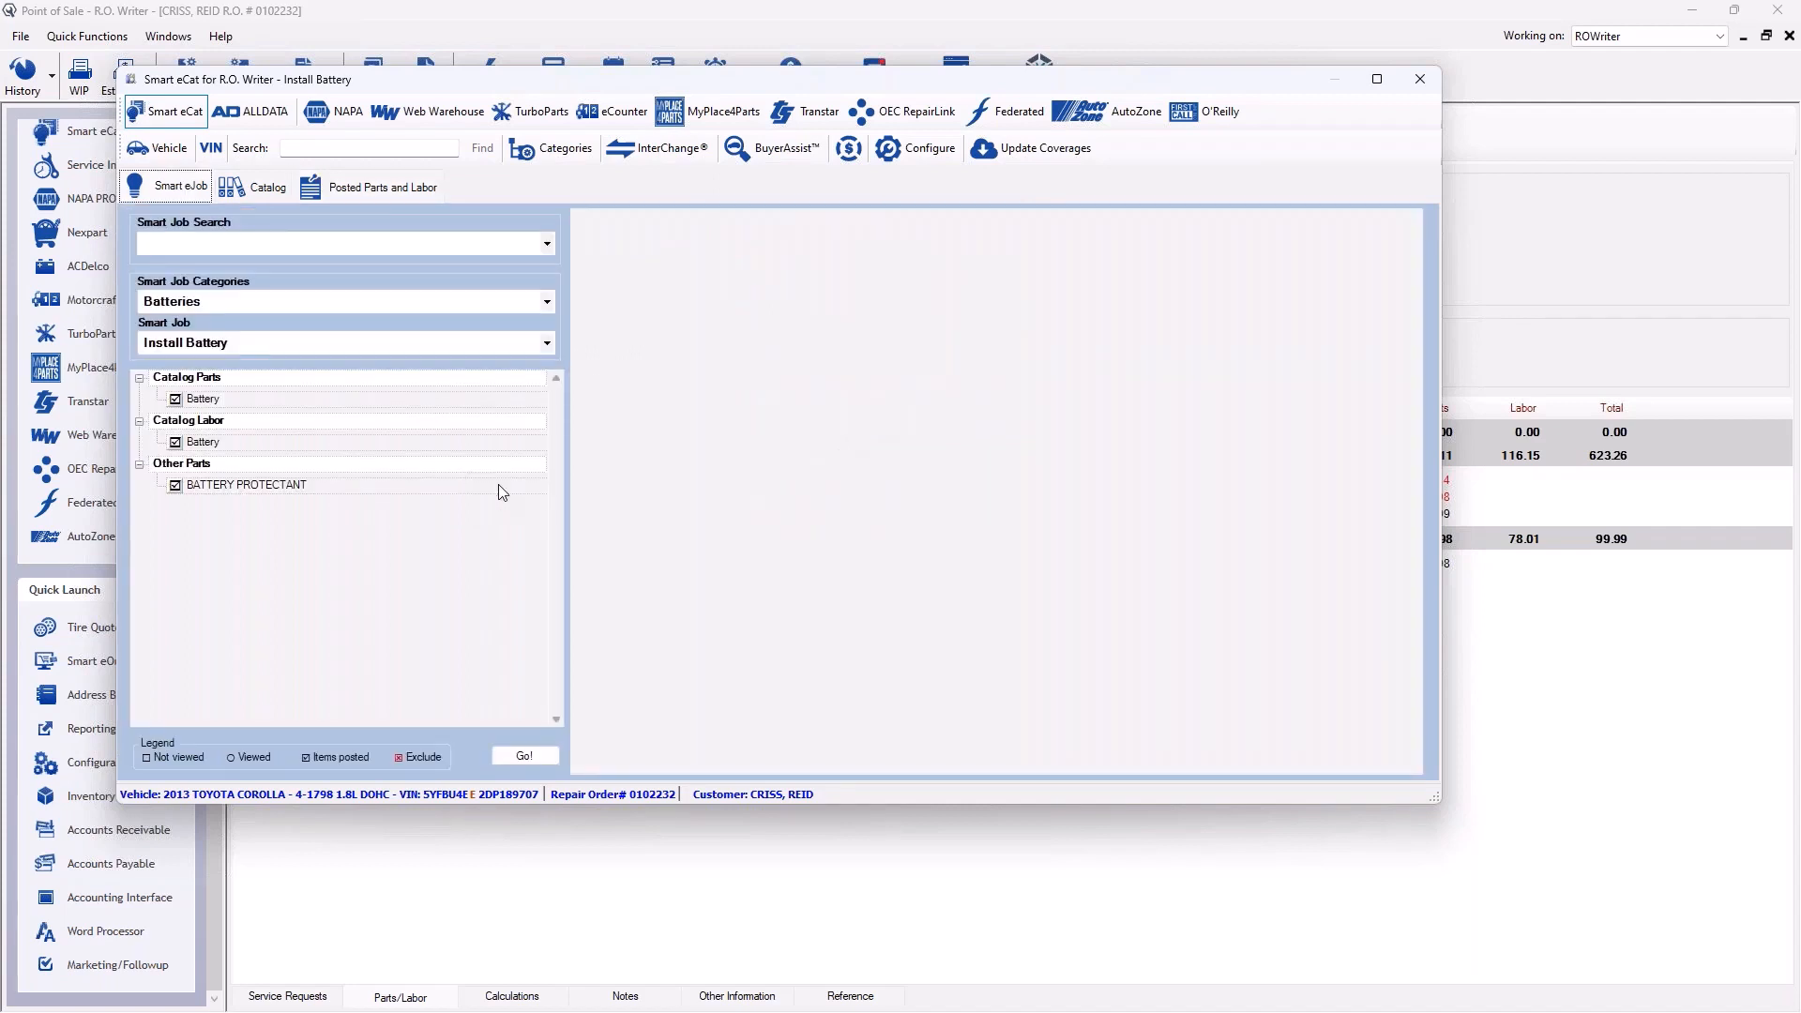
Load the REPLACE WIPER BLADES smart job from the Wiper Blades category and run its catalog lookup.
left_click(548, 301)
scroll(322, 764, "down", 2)
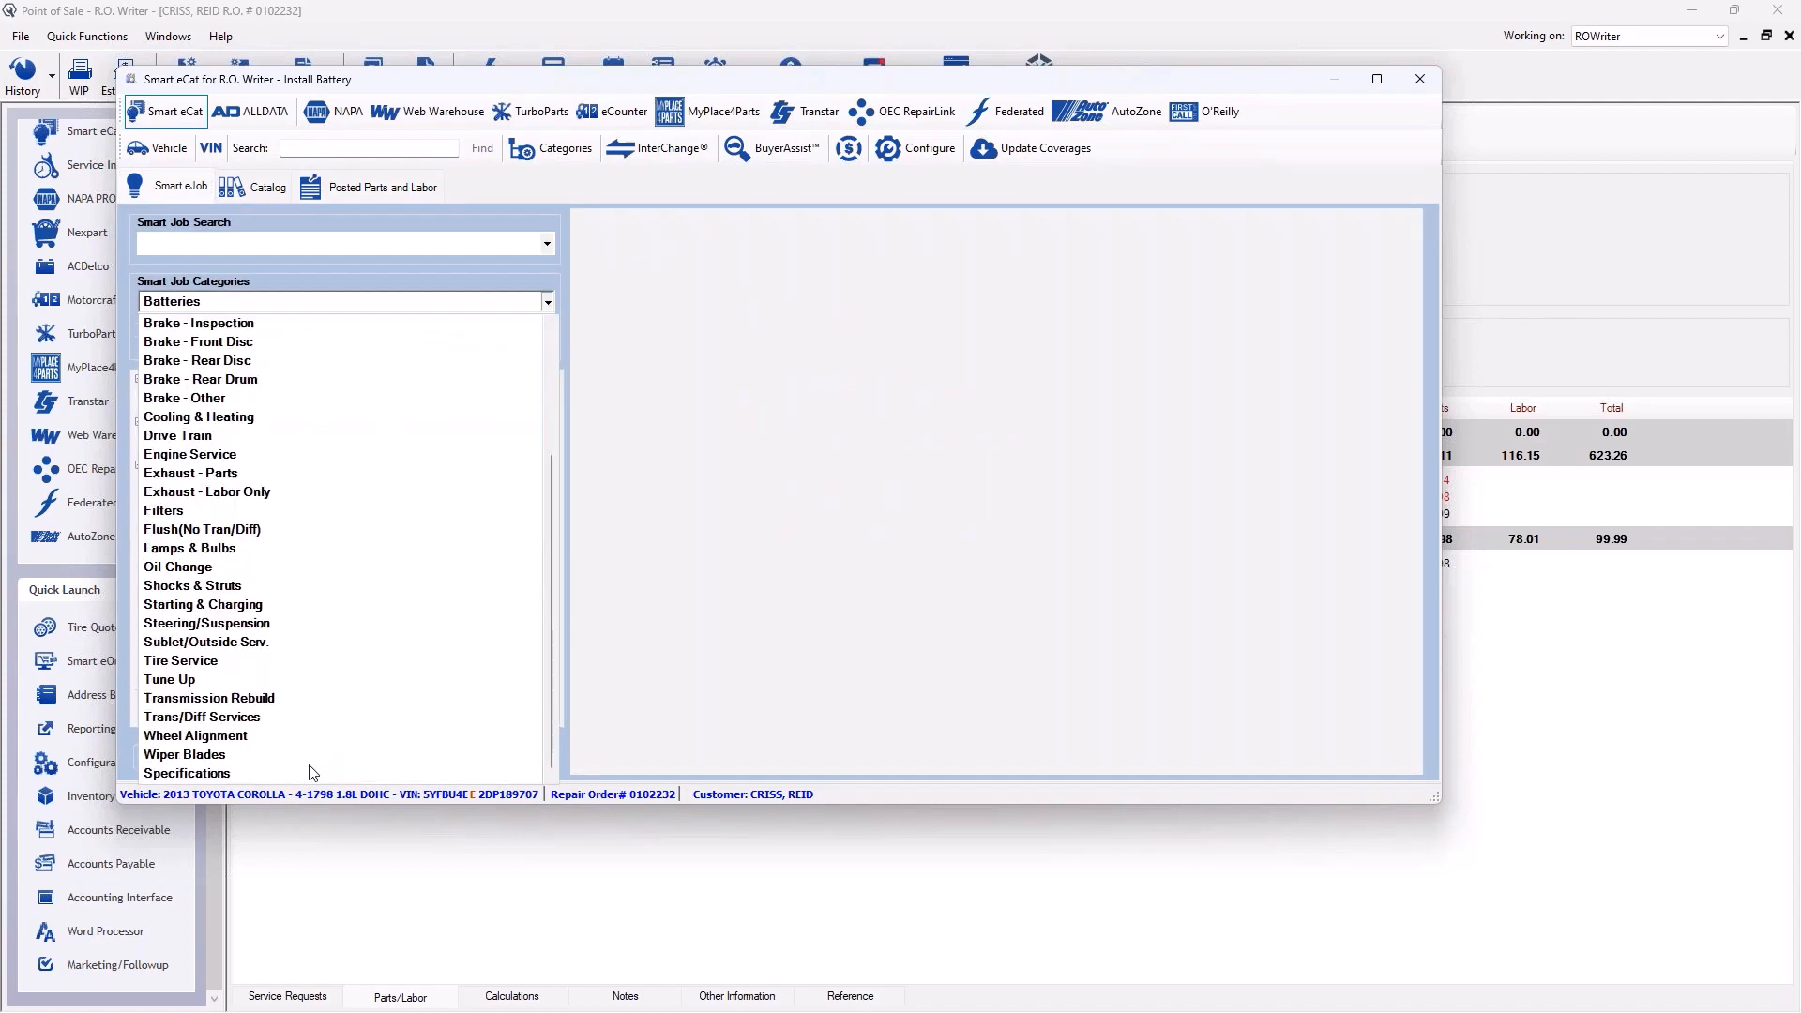
left_click(225, 756)
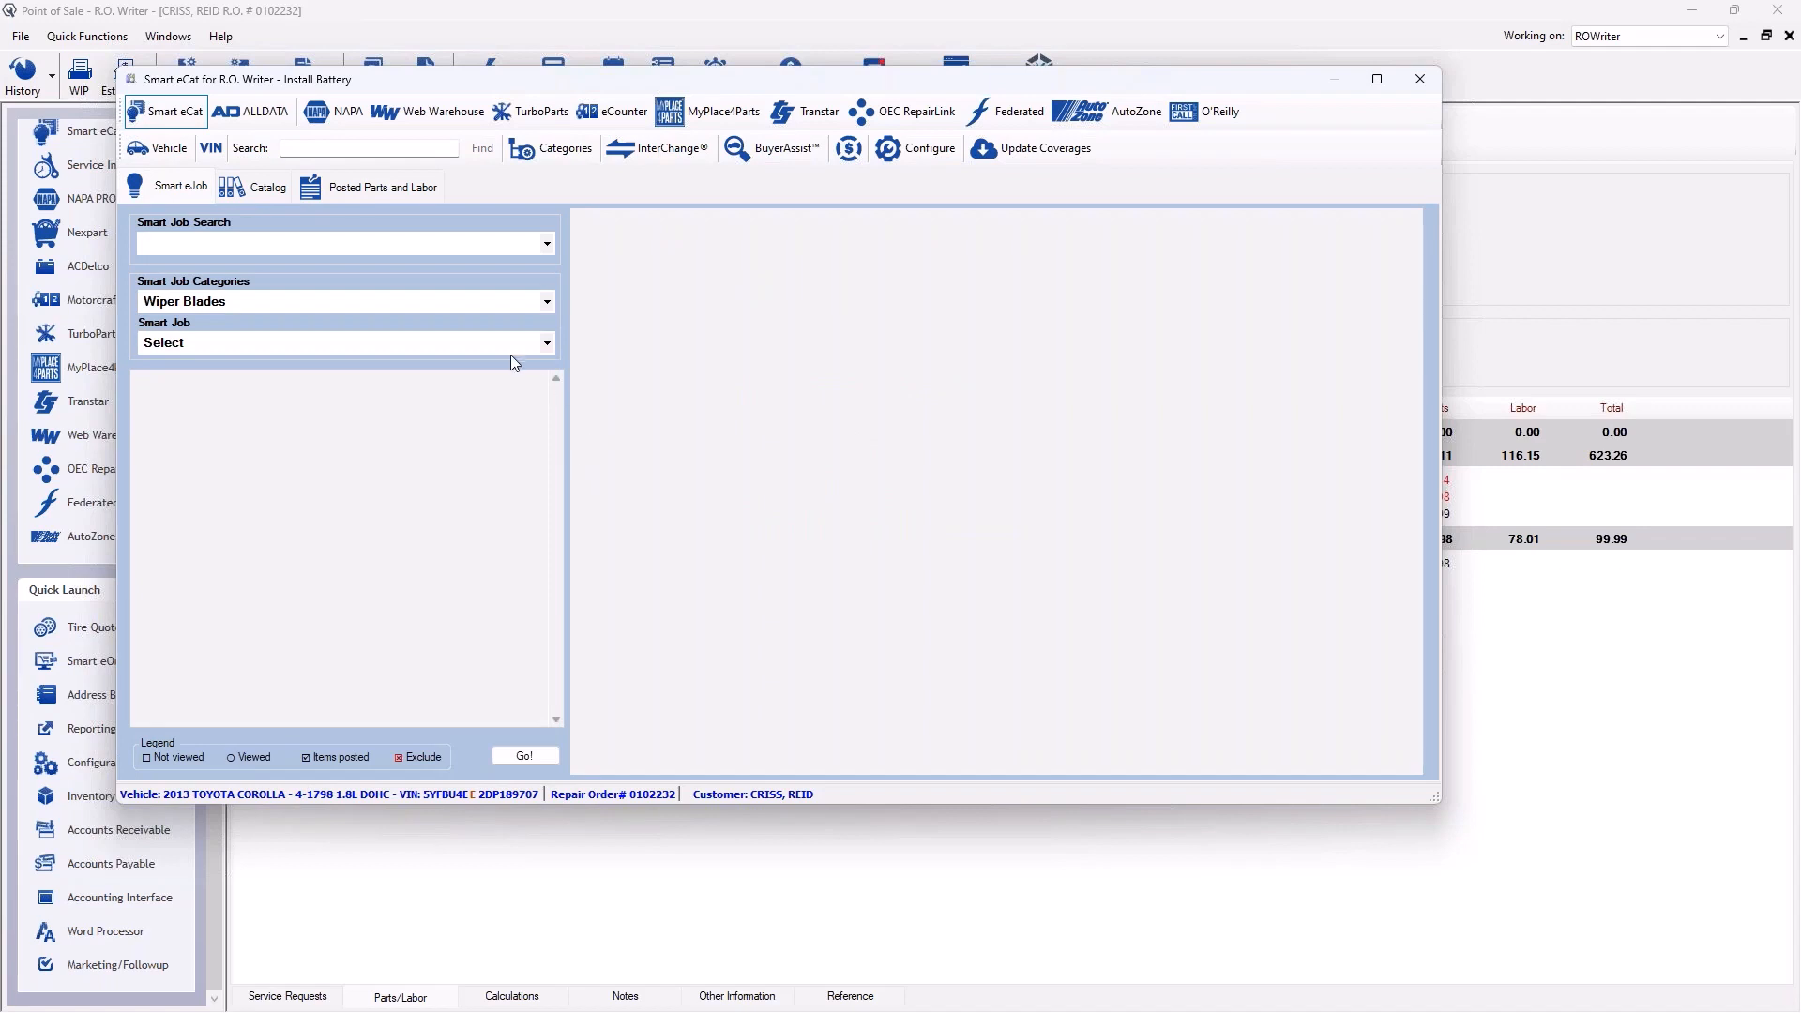
left_click(547, 343)
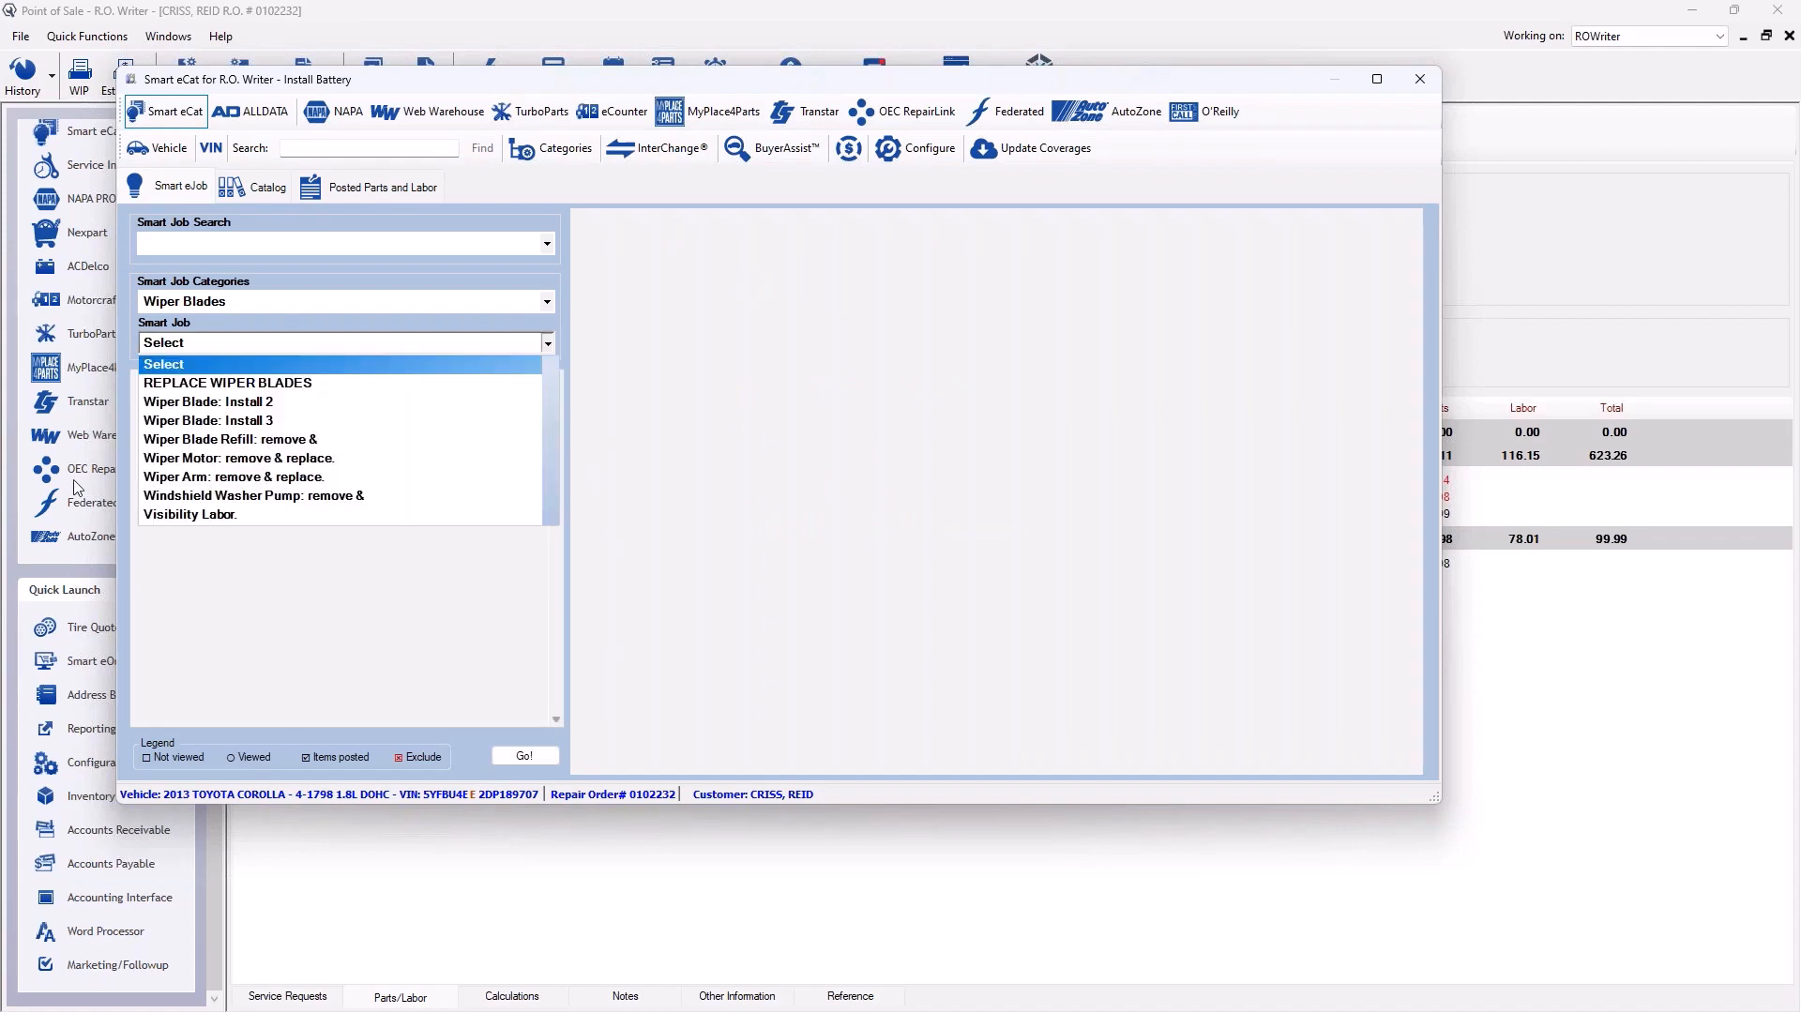
left_click(294, 383)
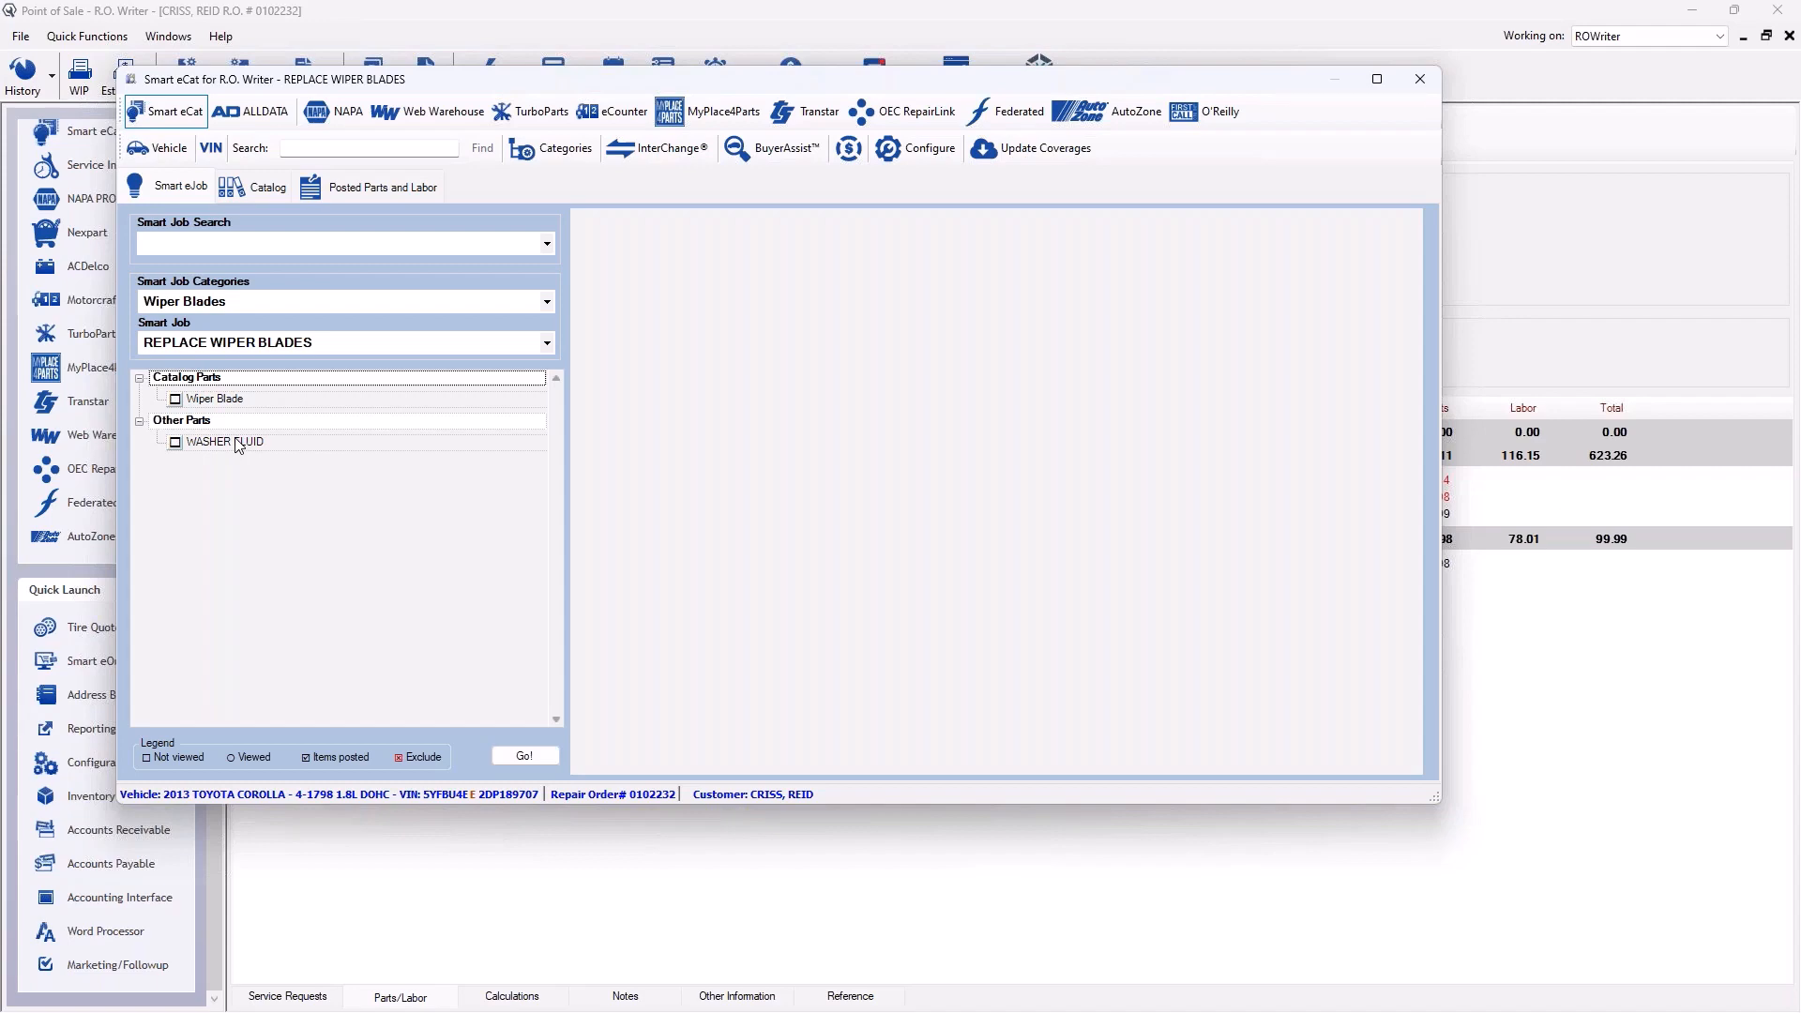
left_click(533, 757)
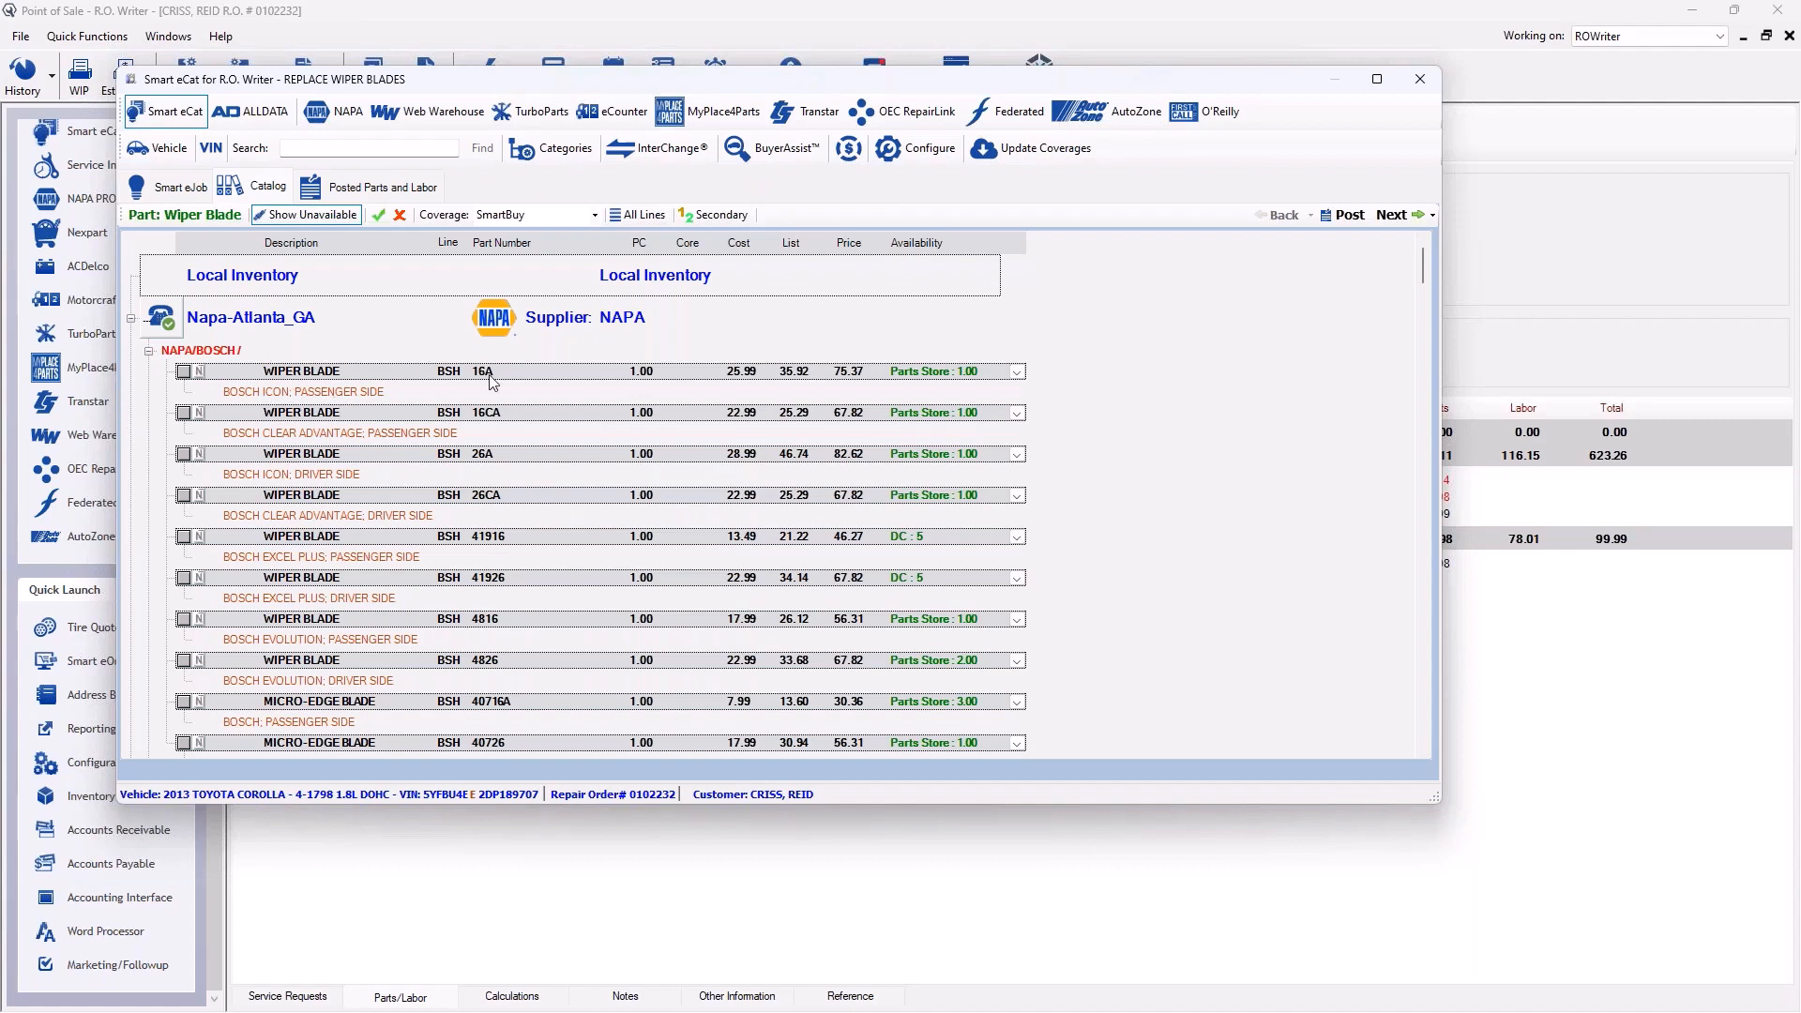
Select NAPA's Bosch wiper blades 16A and 26CA and post them as a new job, exiting the catalog.
left_click(184, 372)
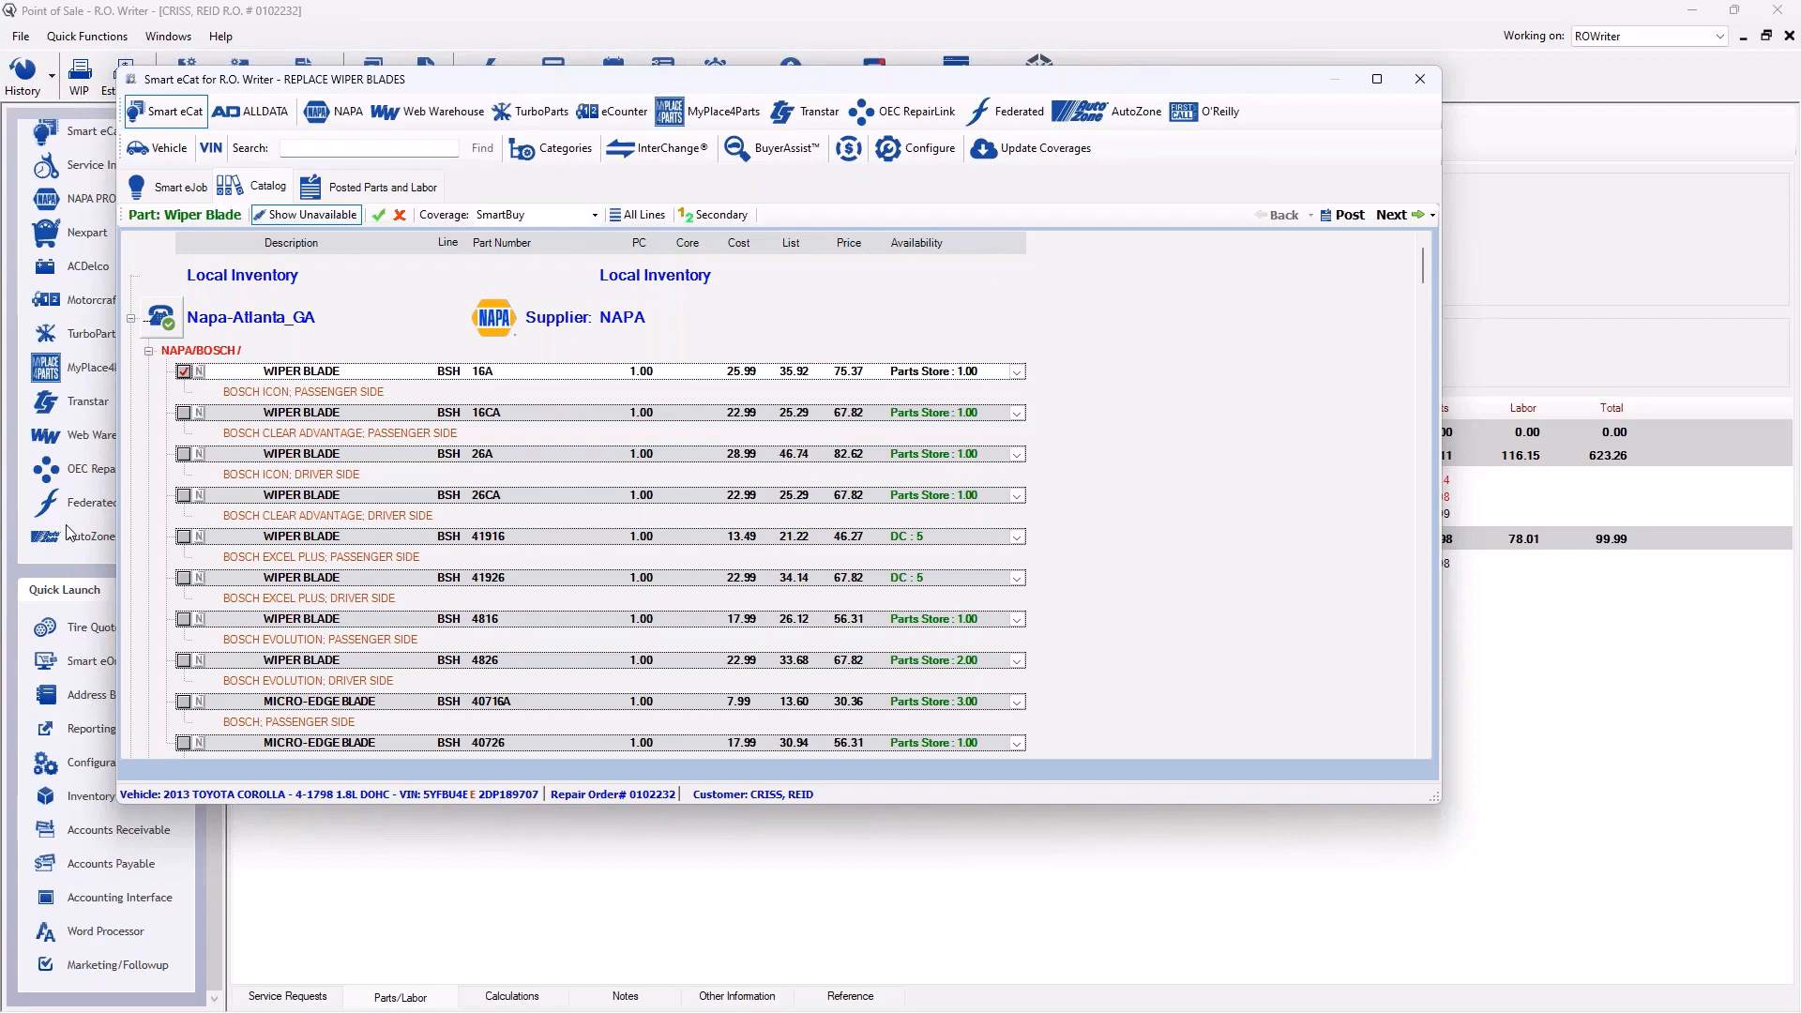
left_click(183, 495)
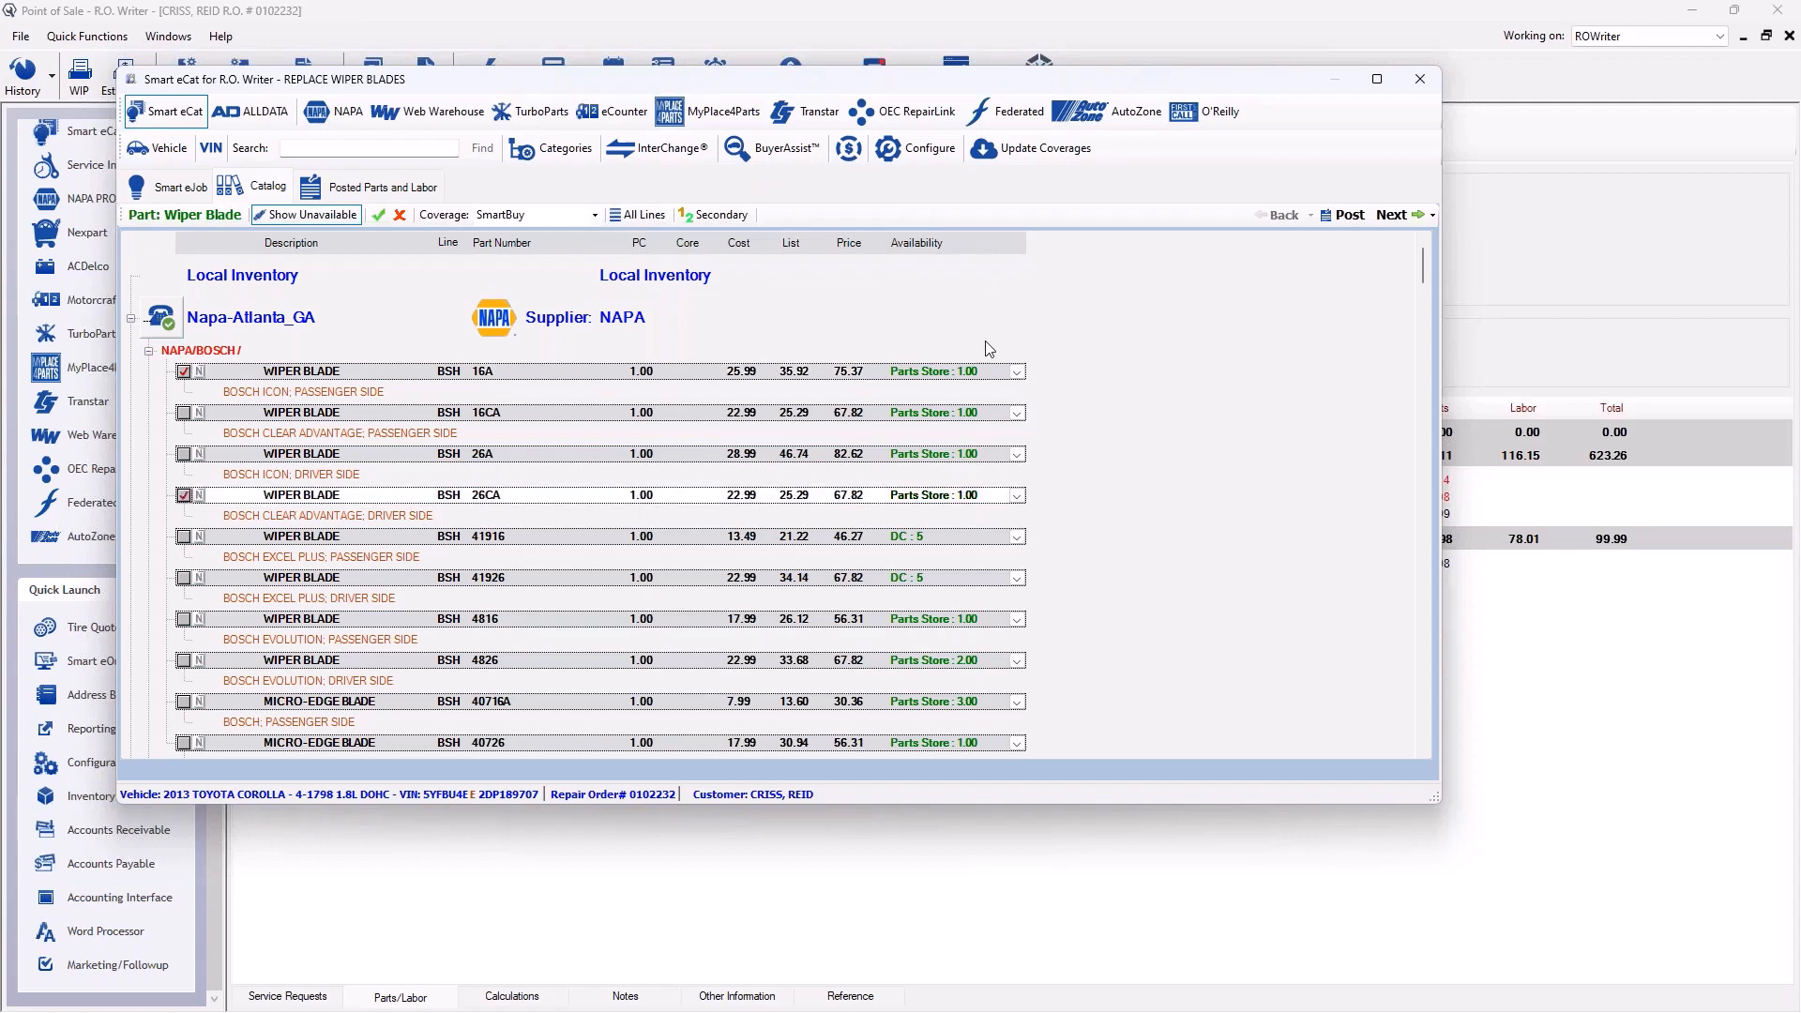
left_click(1407, 214)
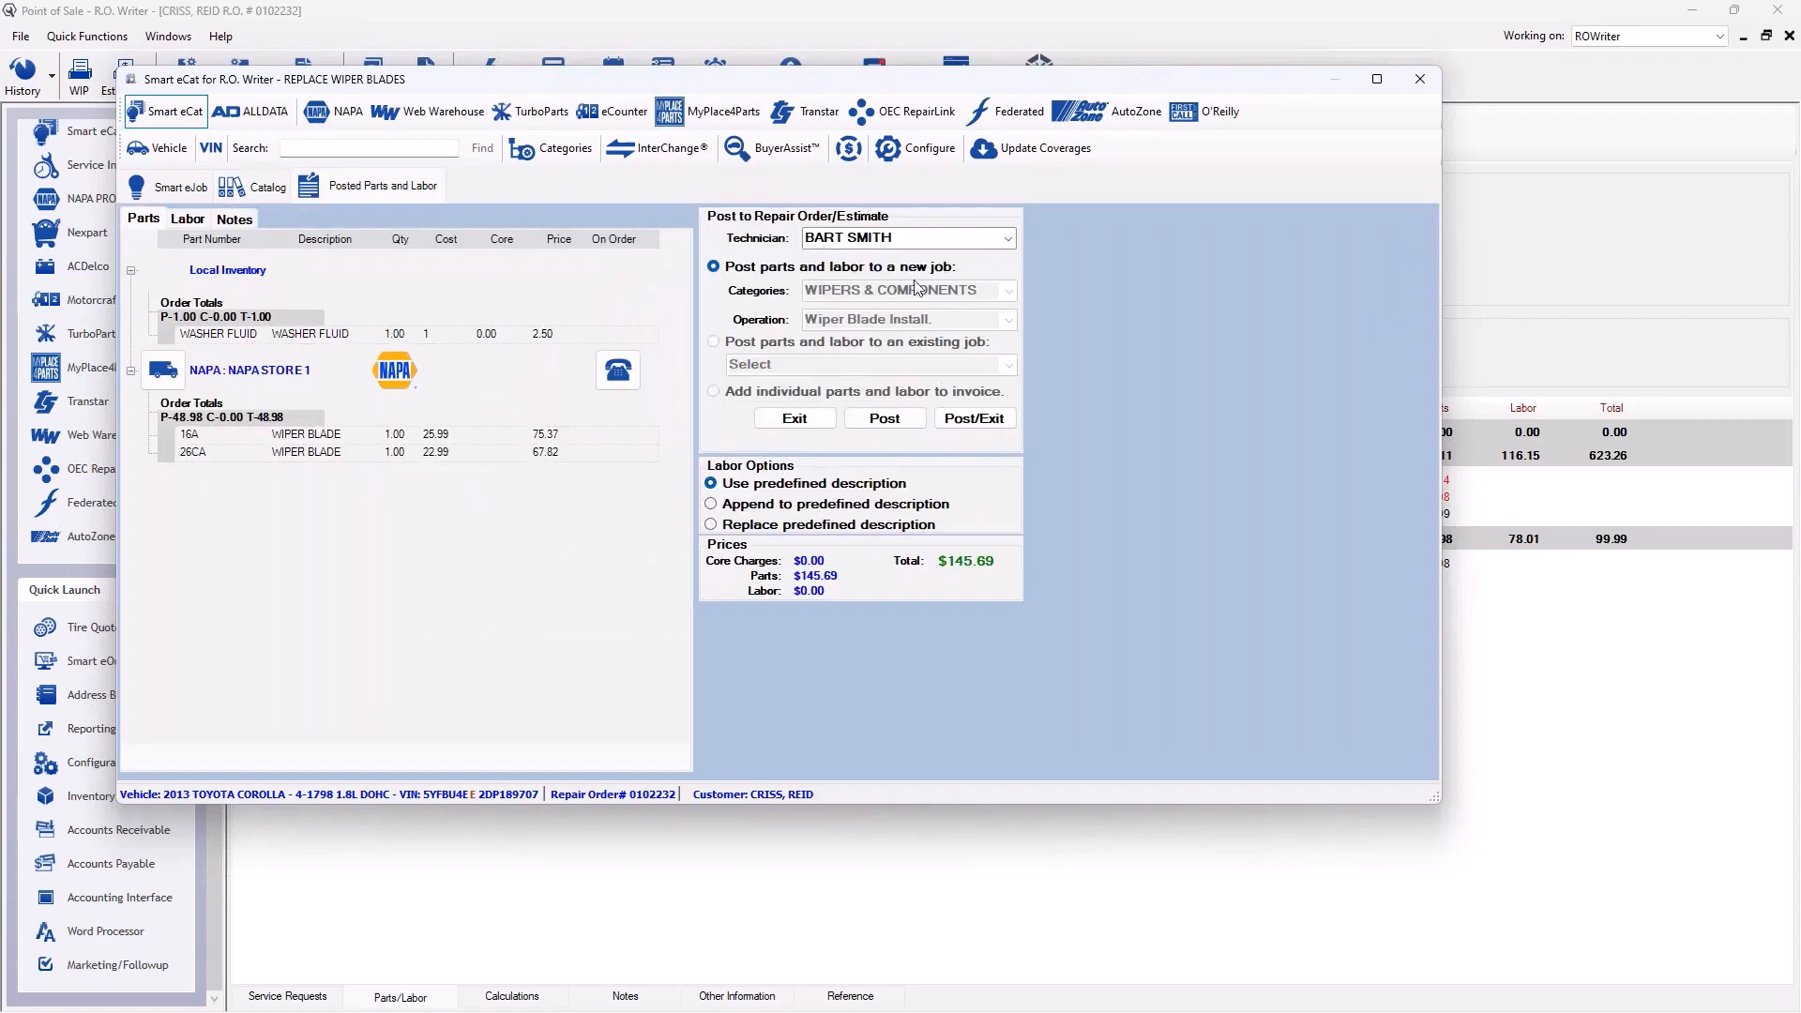
left_click(1003, 419)
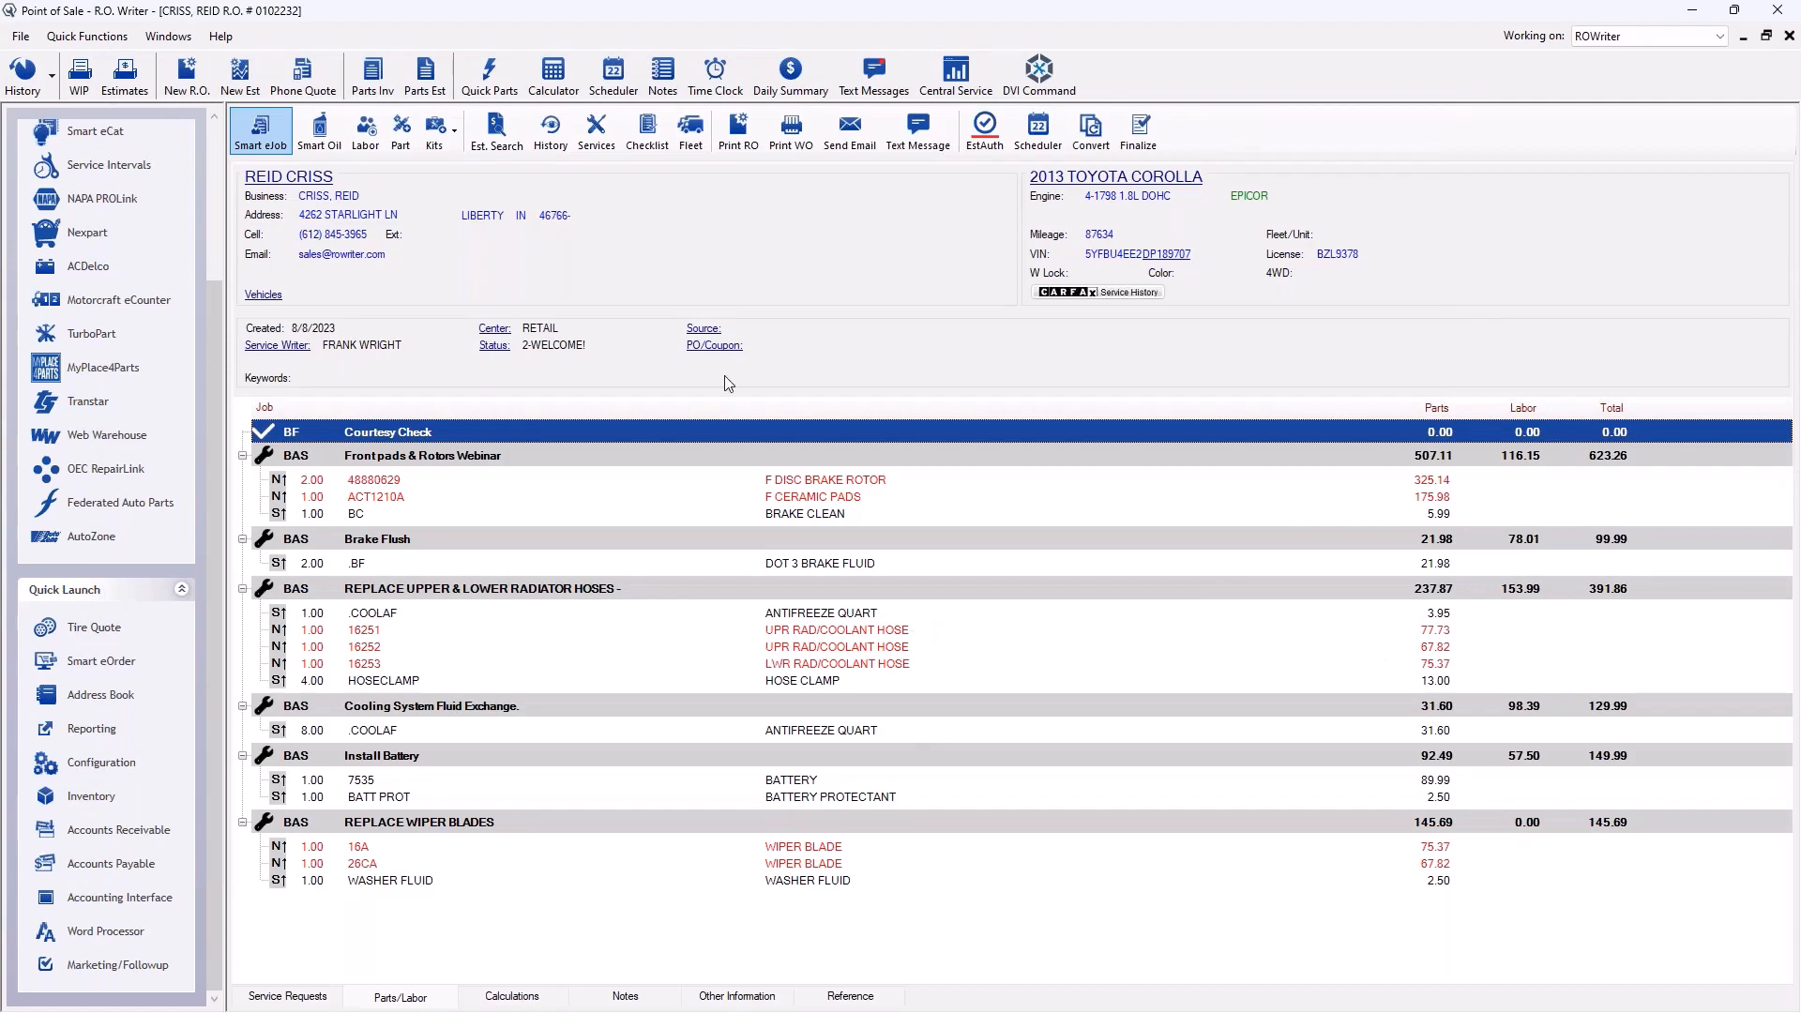
Close the repair order and open the labor Smart Jobs setup in Configuration, entering the required password.
left_click(1789, 38)
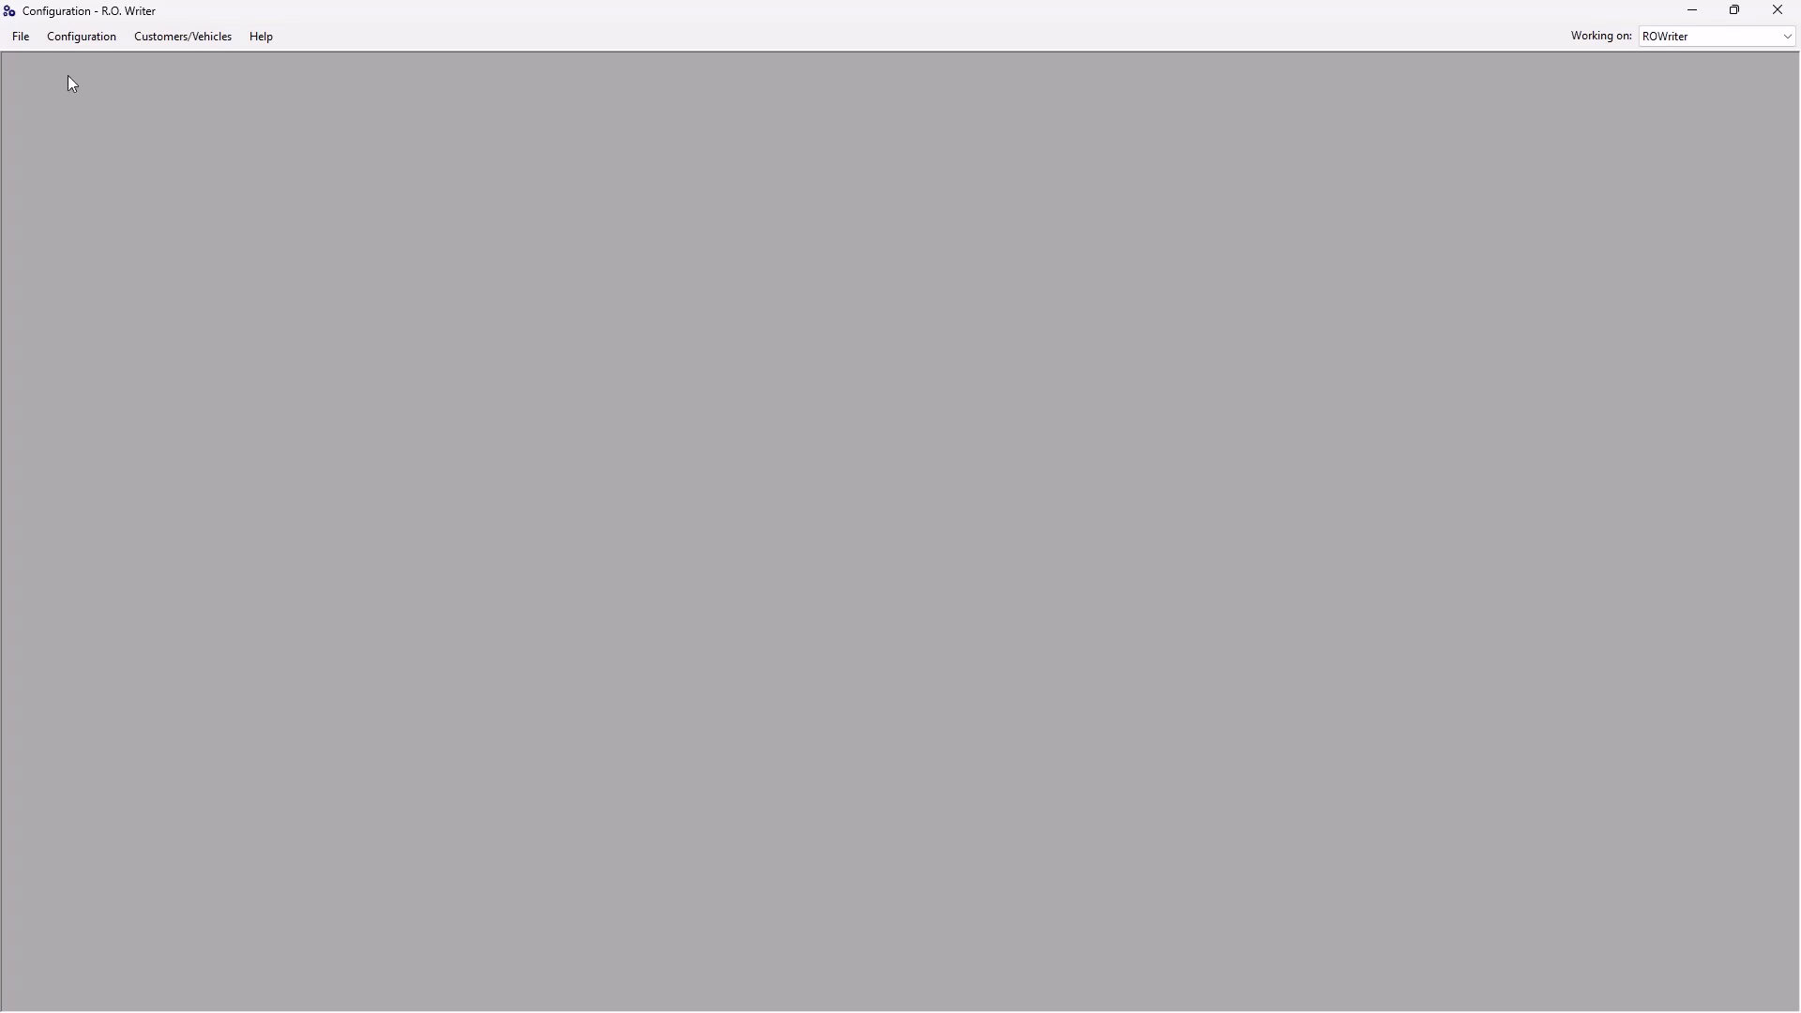
left_click(93, 47)
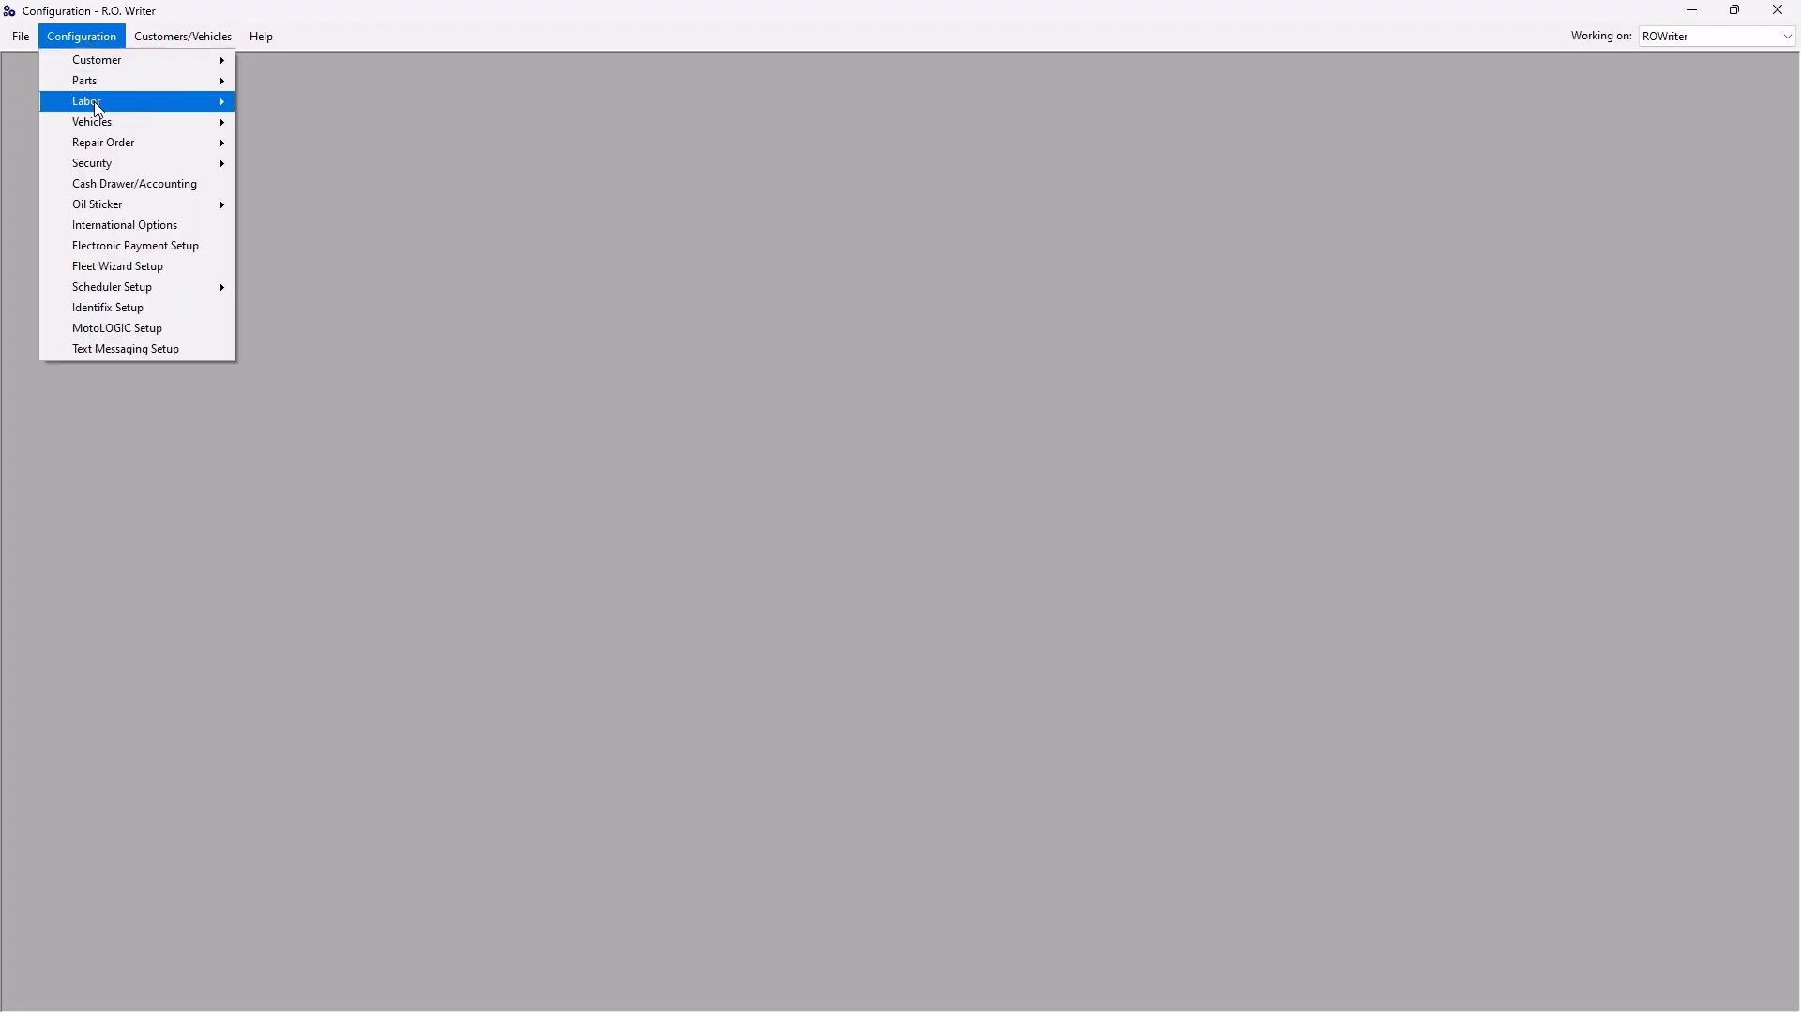
mouse_move(95, 102)
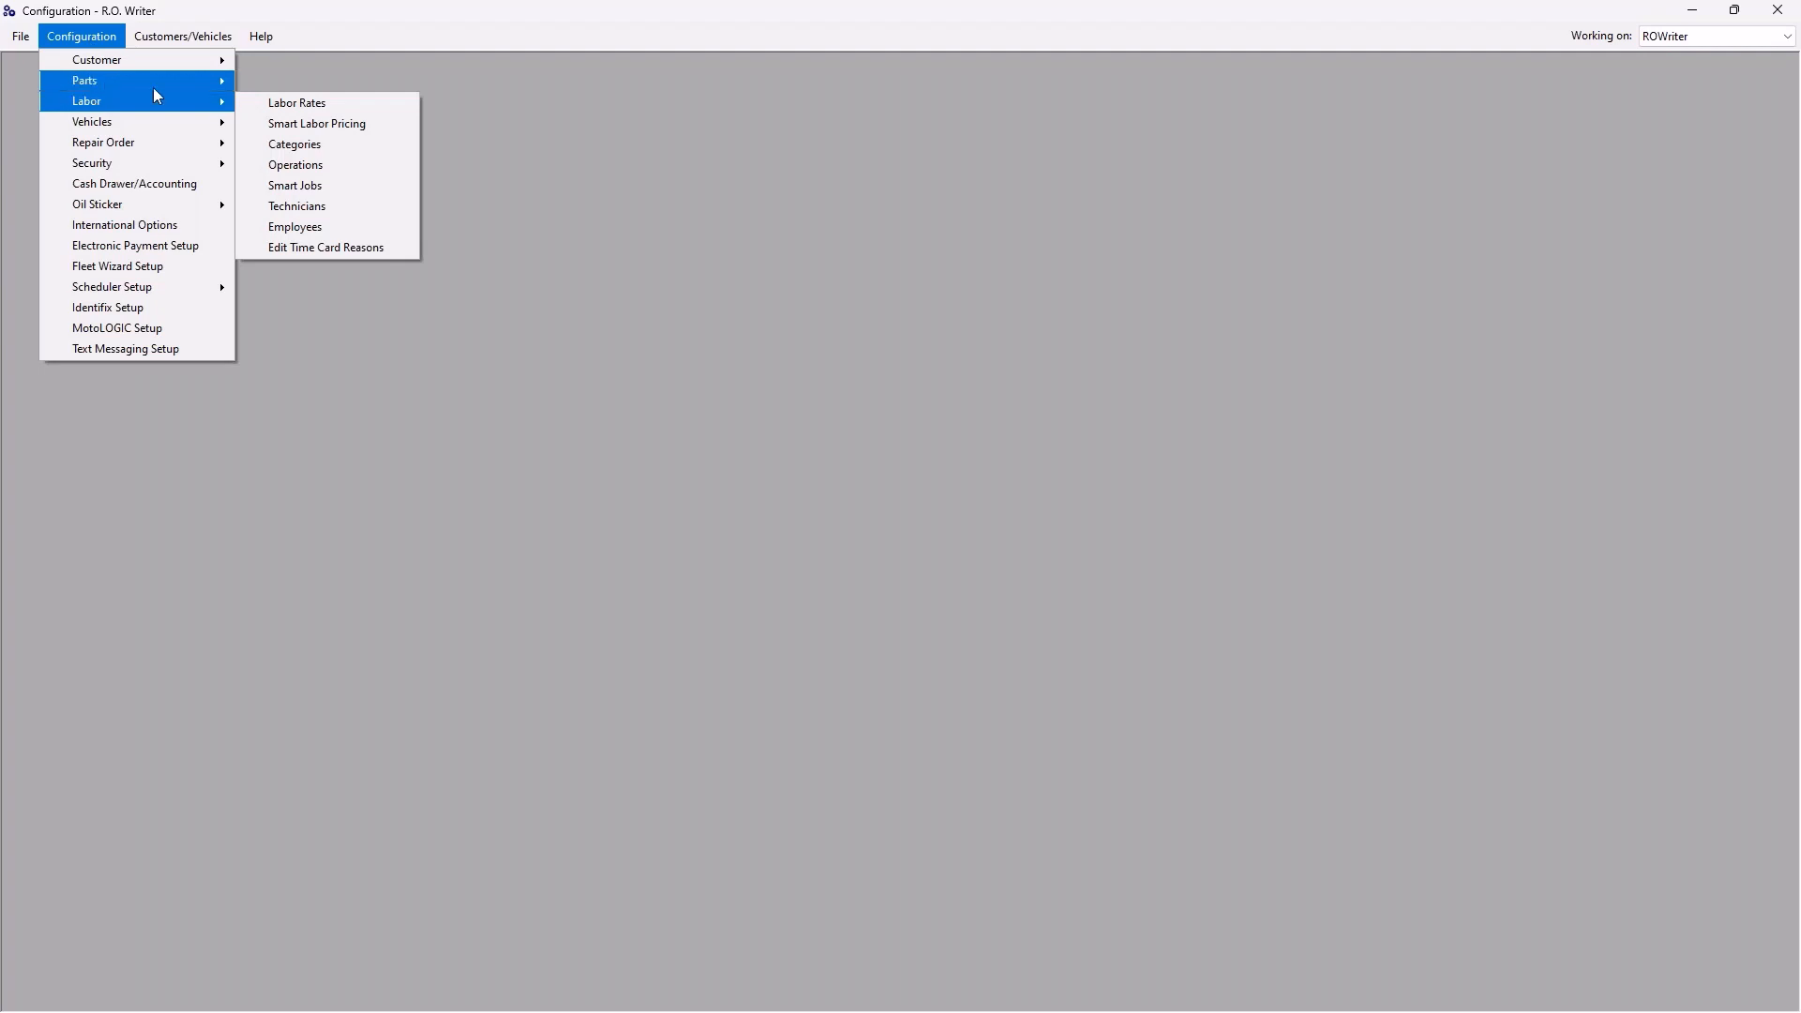
left_click(298, 184)
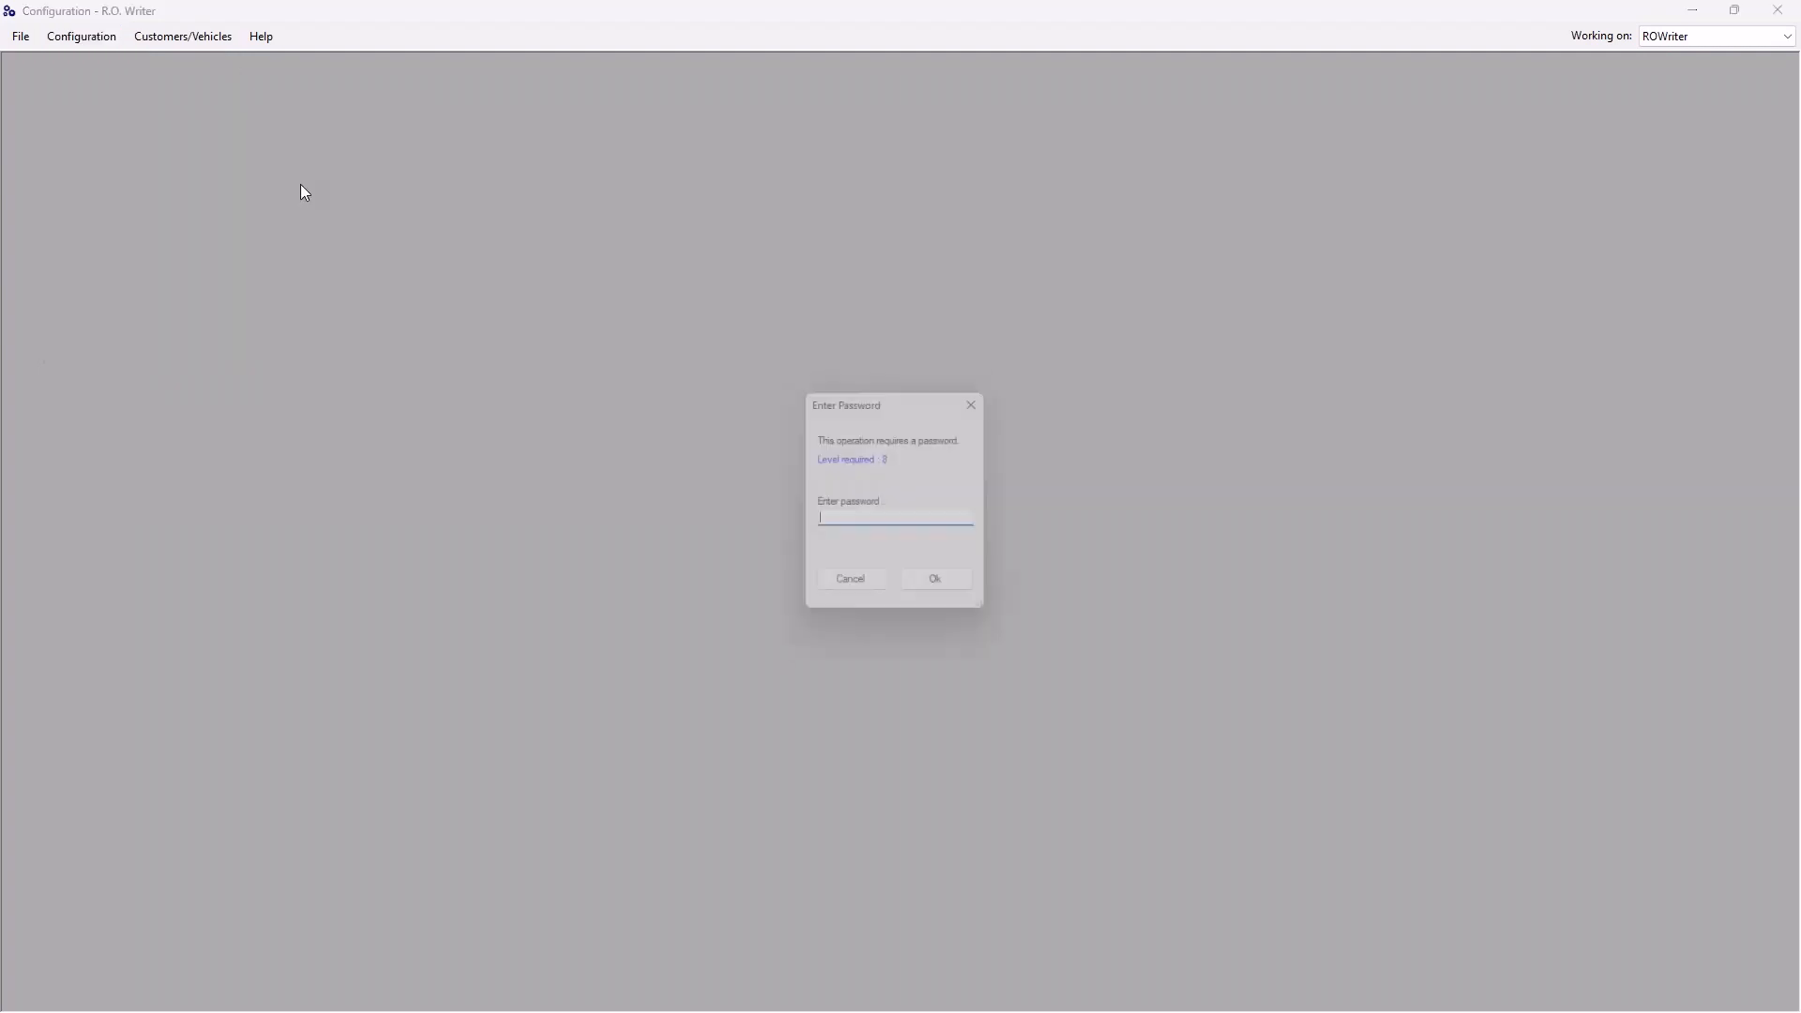
left_click(962, 589)
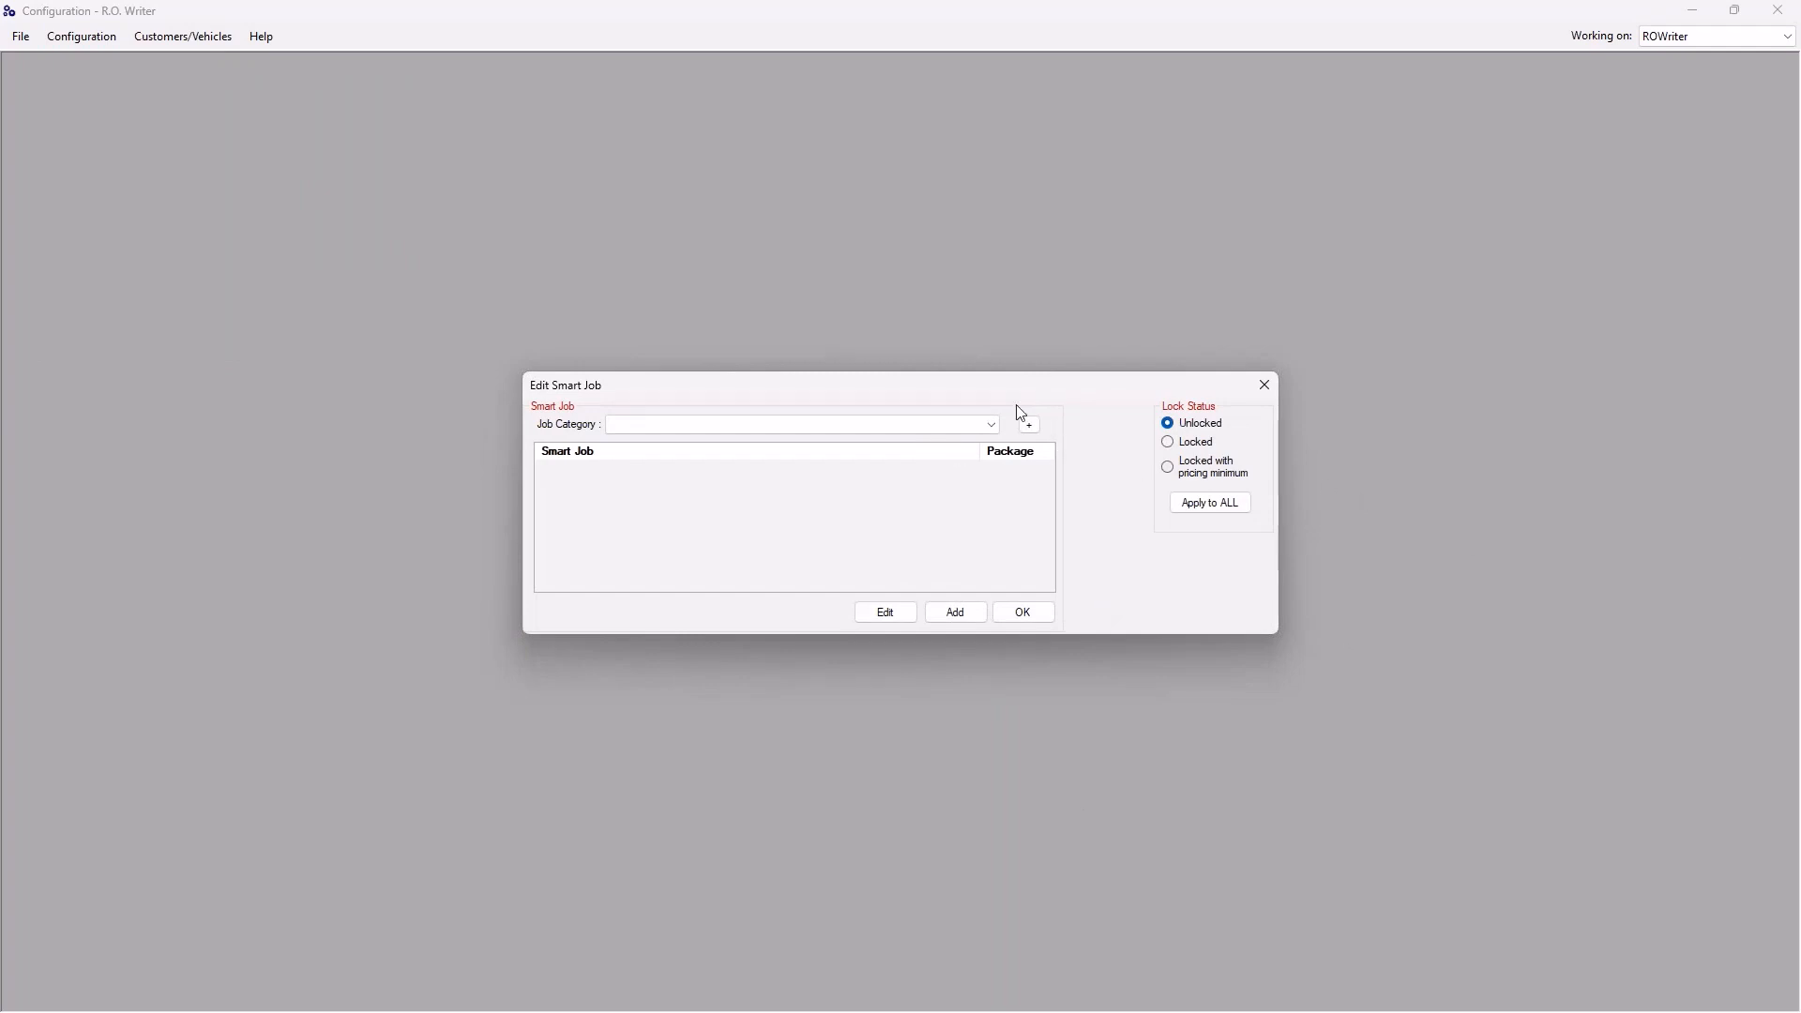
View the available job categories and the form for editing smart job categories, leaving it without changes.
left_click(991, 424)
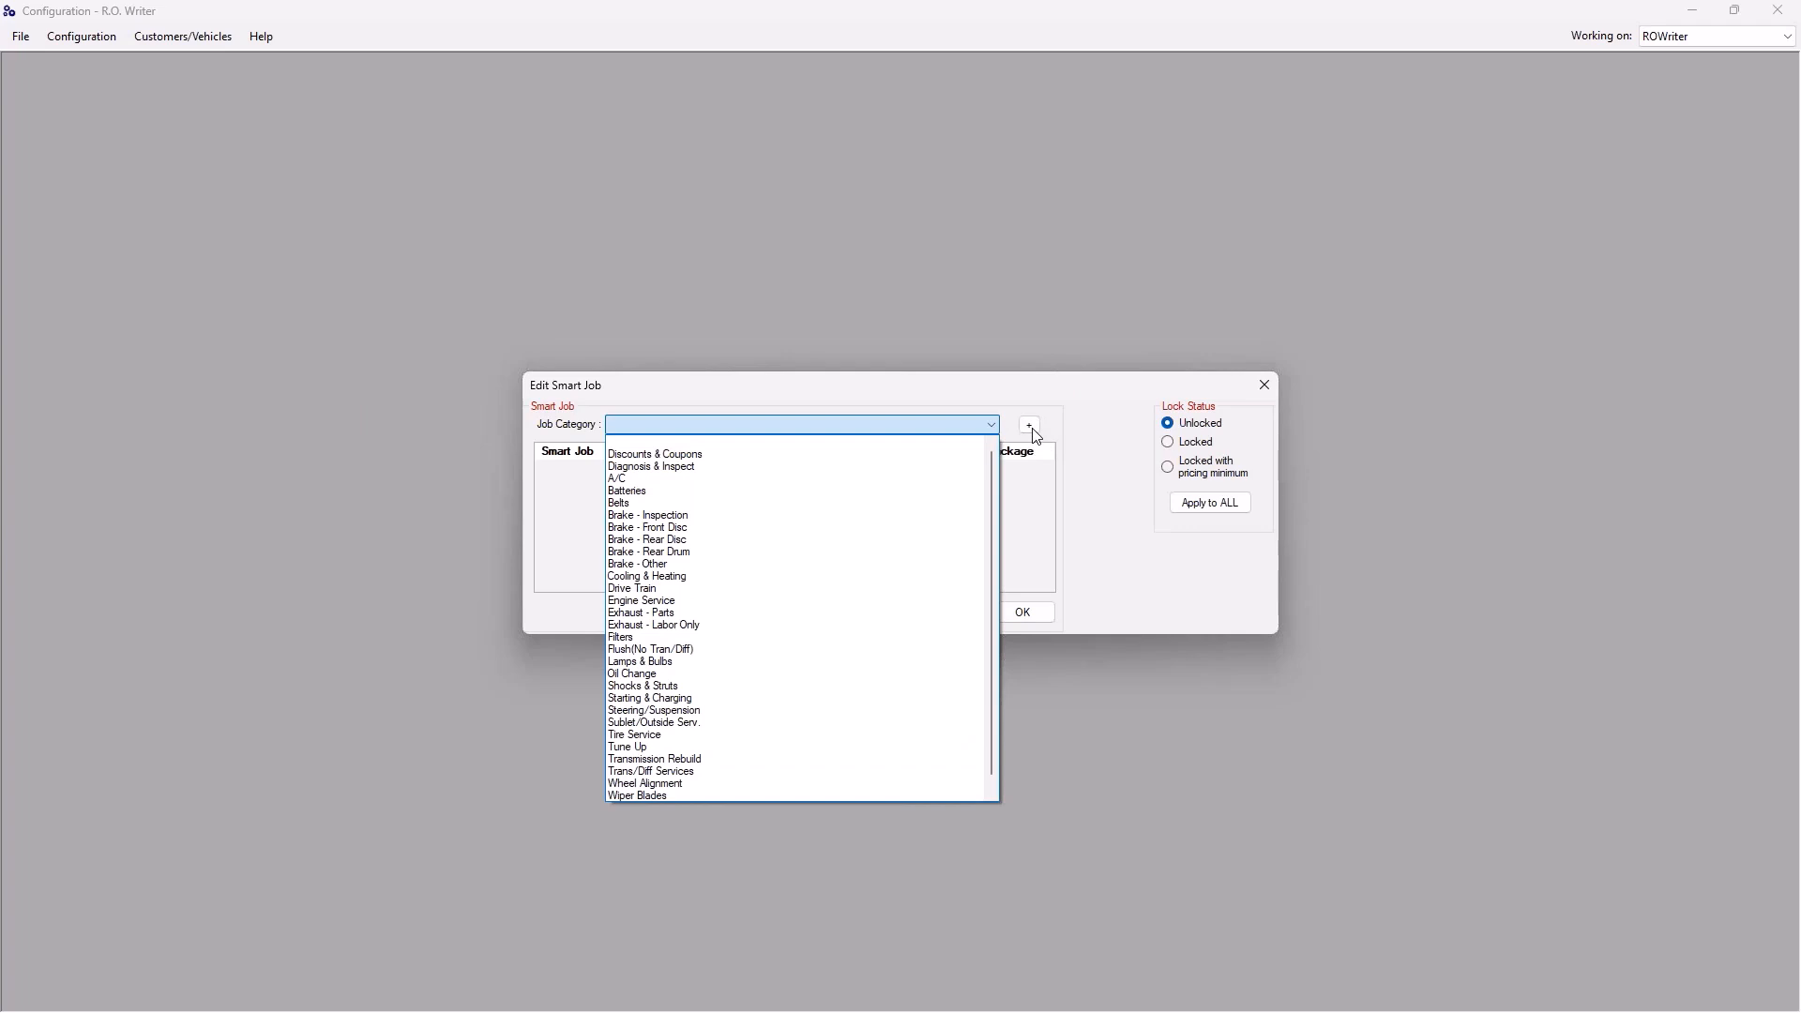
left_click(1035, 436)
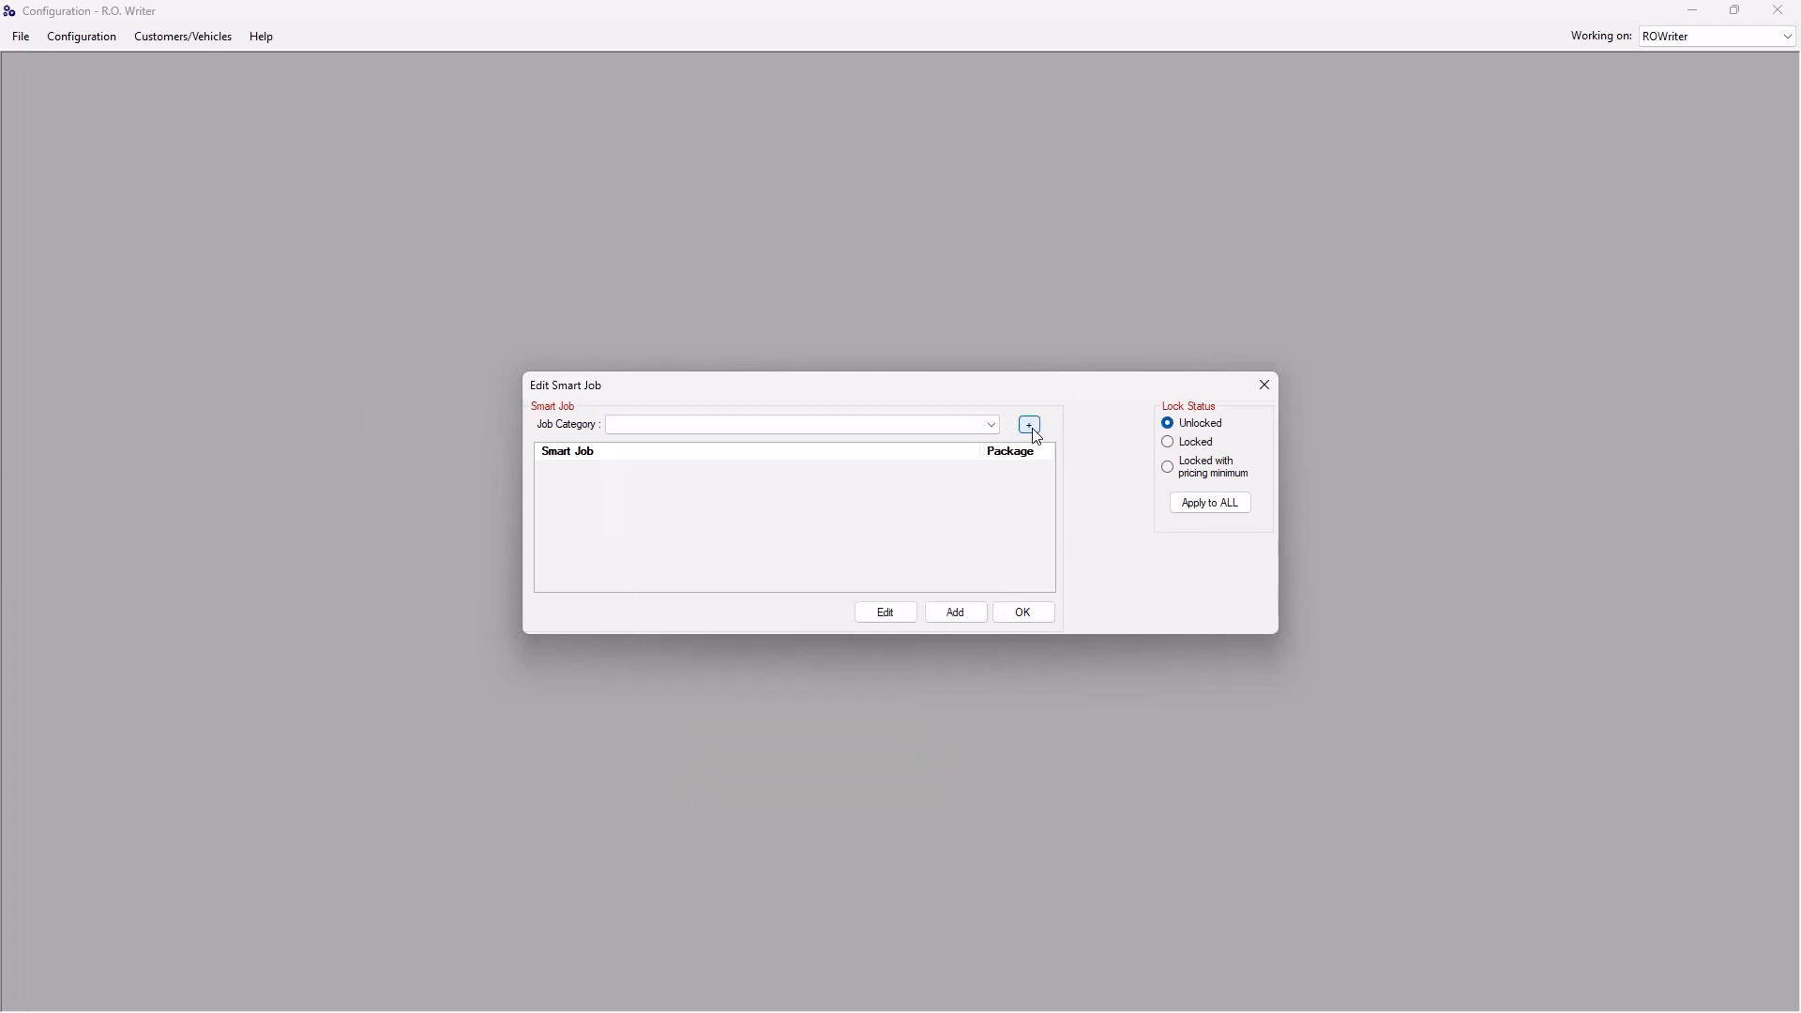
left_click(1036, 436)
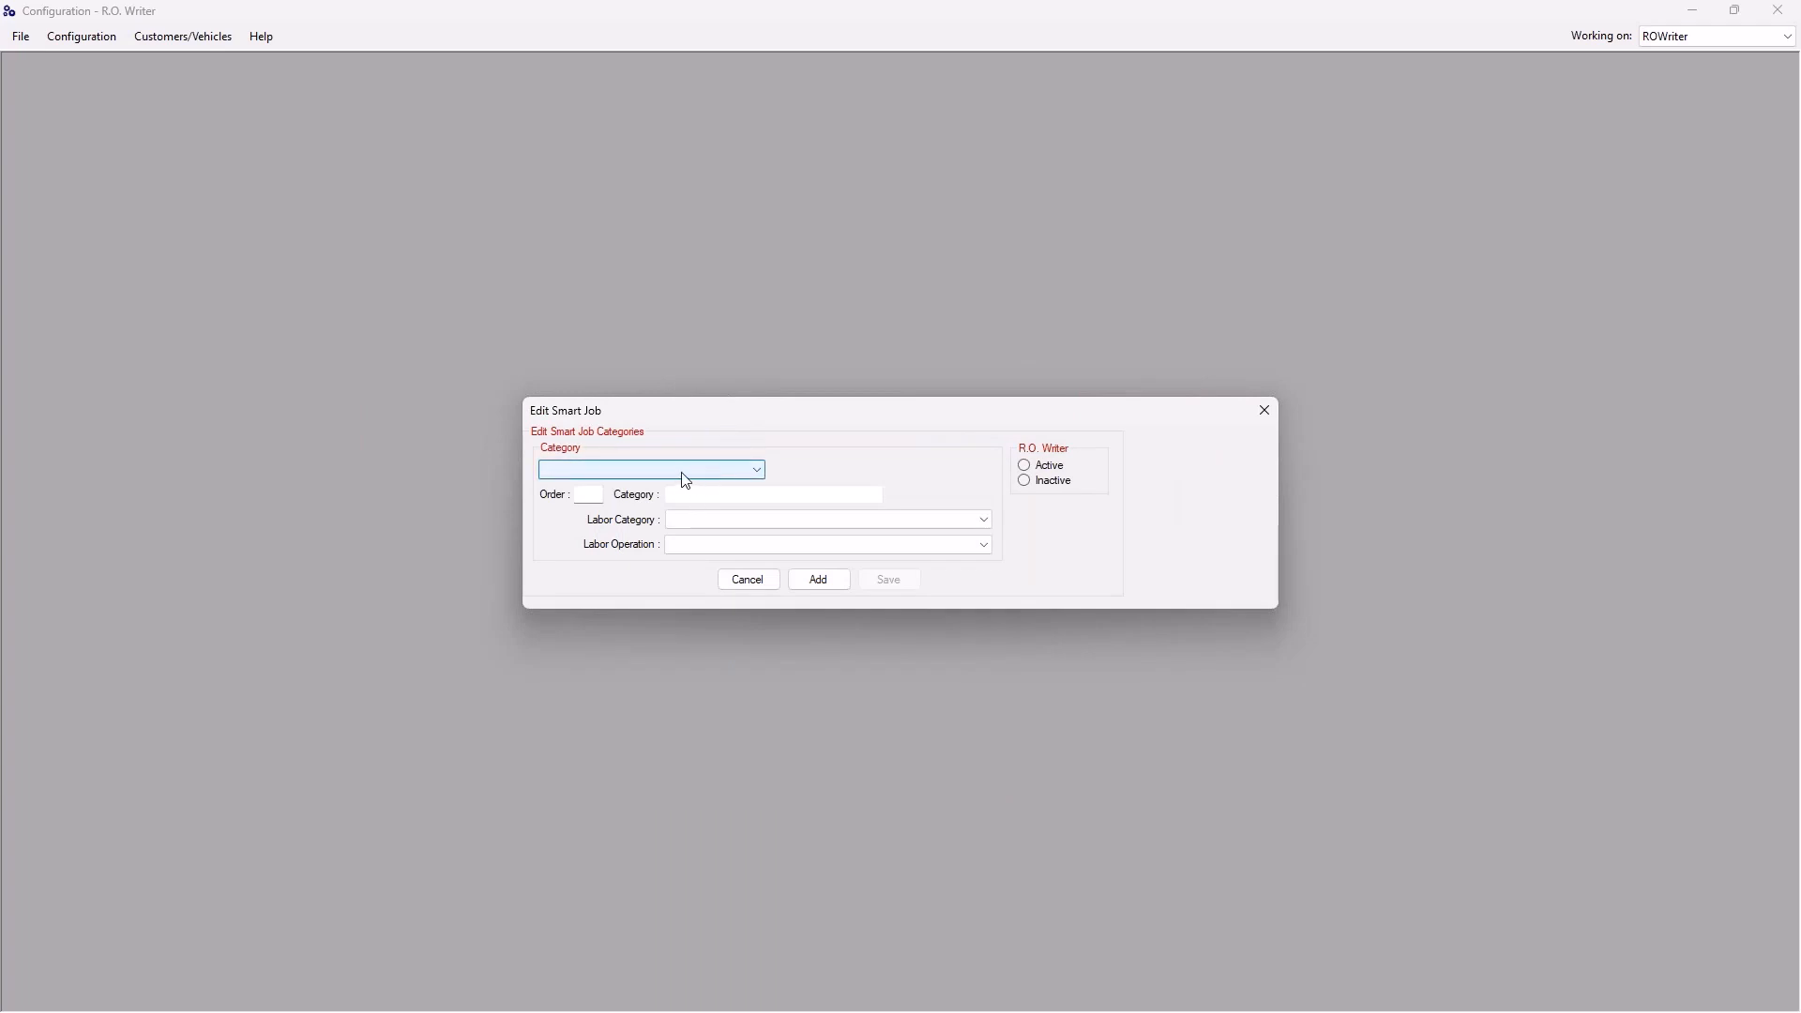
left_click(748, 579)
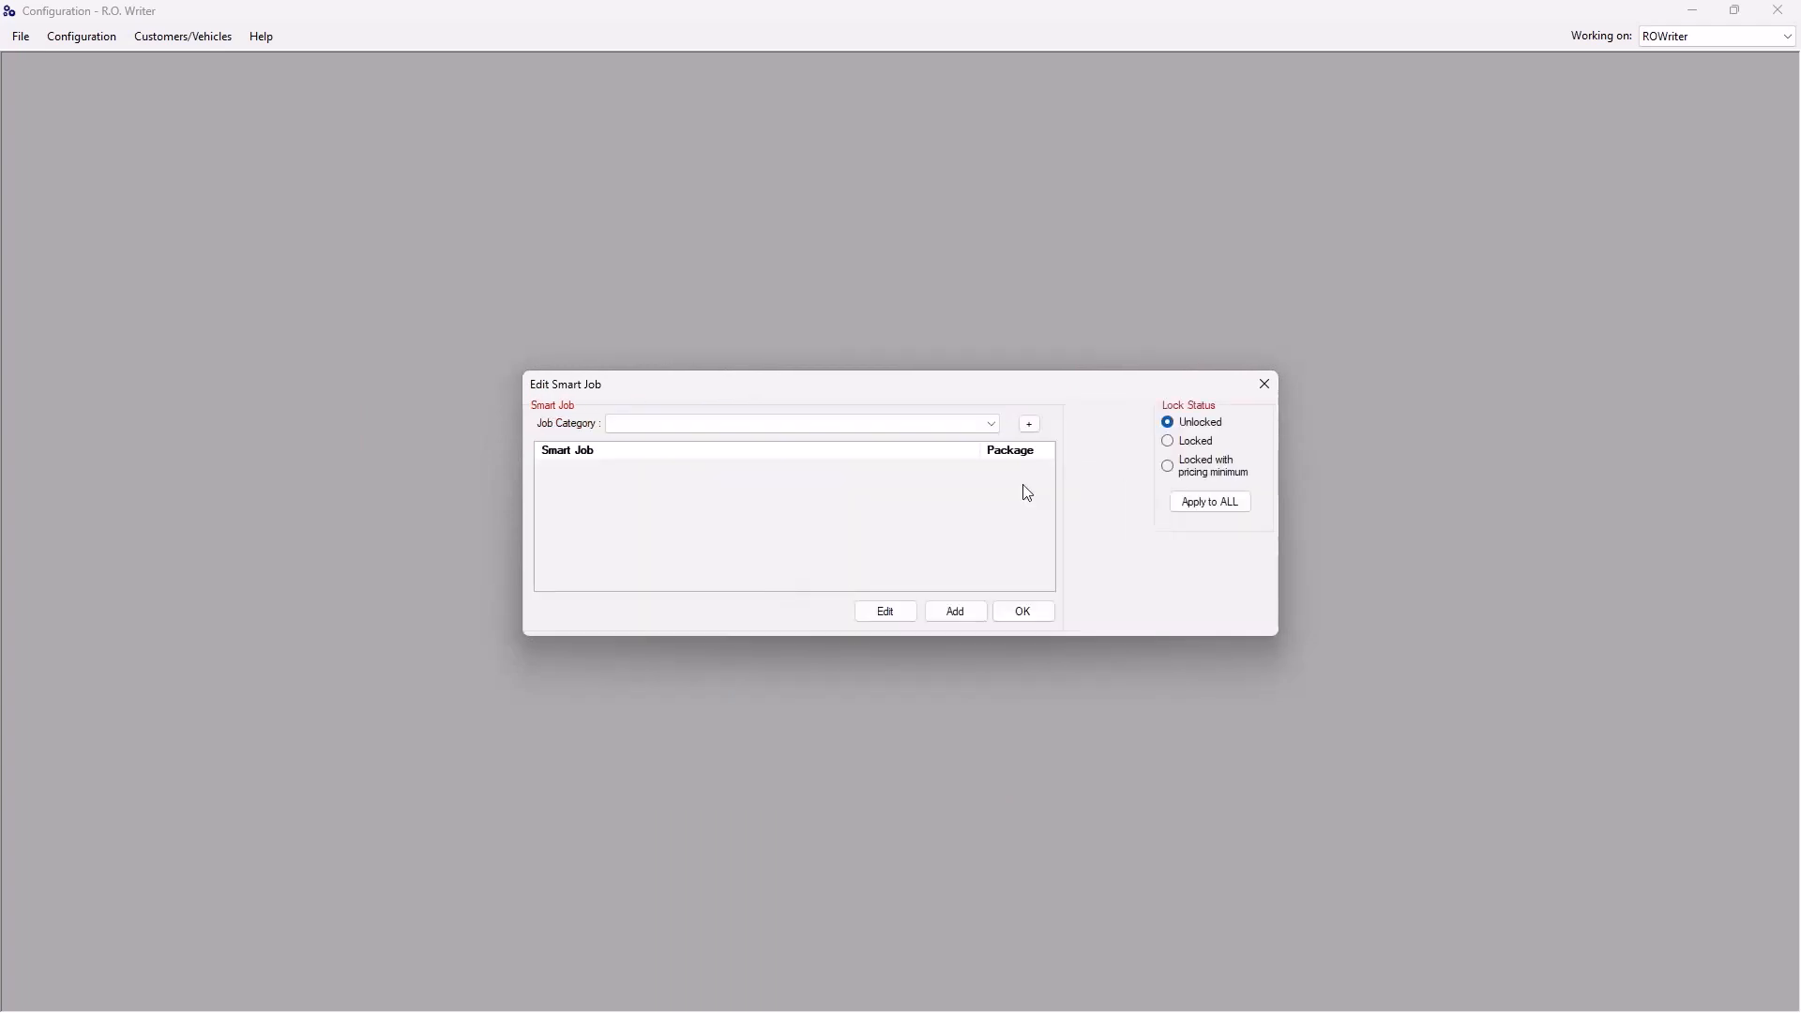
Open the "NEW front pads & rotors" smart job in the Brake - Front Disc category for editing.
left_click(990, 424)
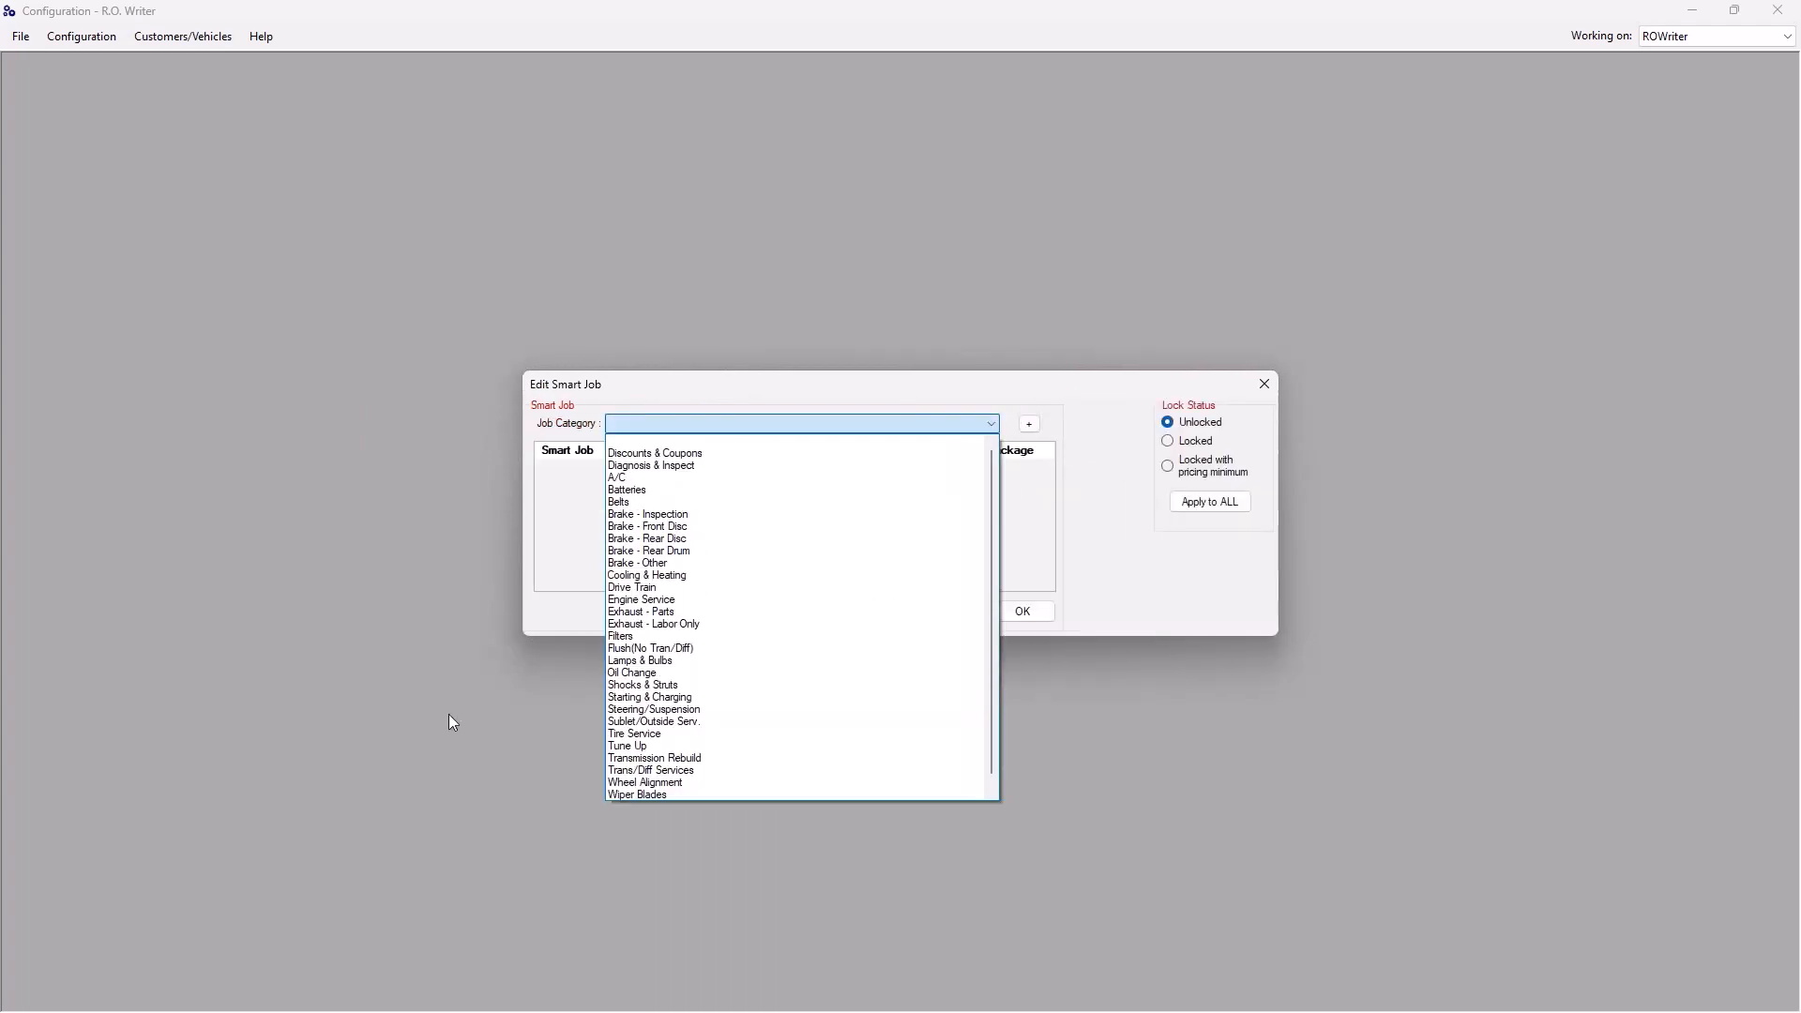
left_click(677, 528)
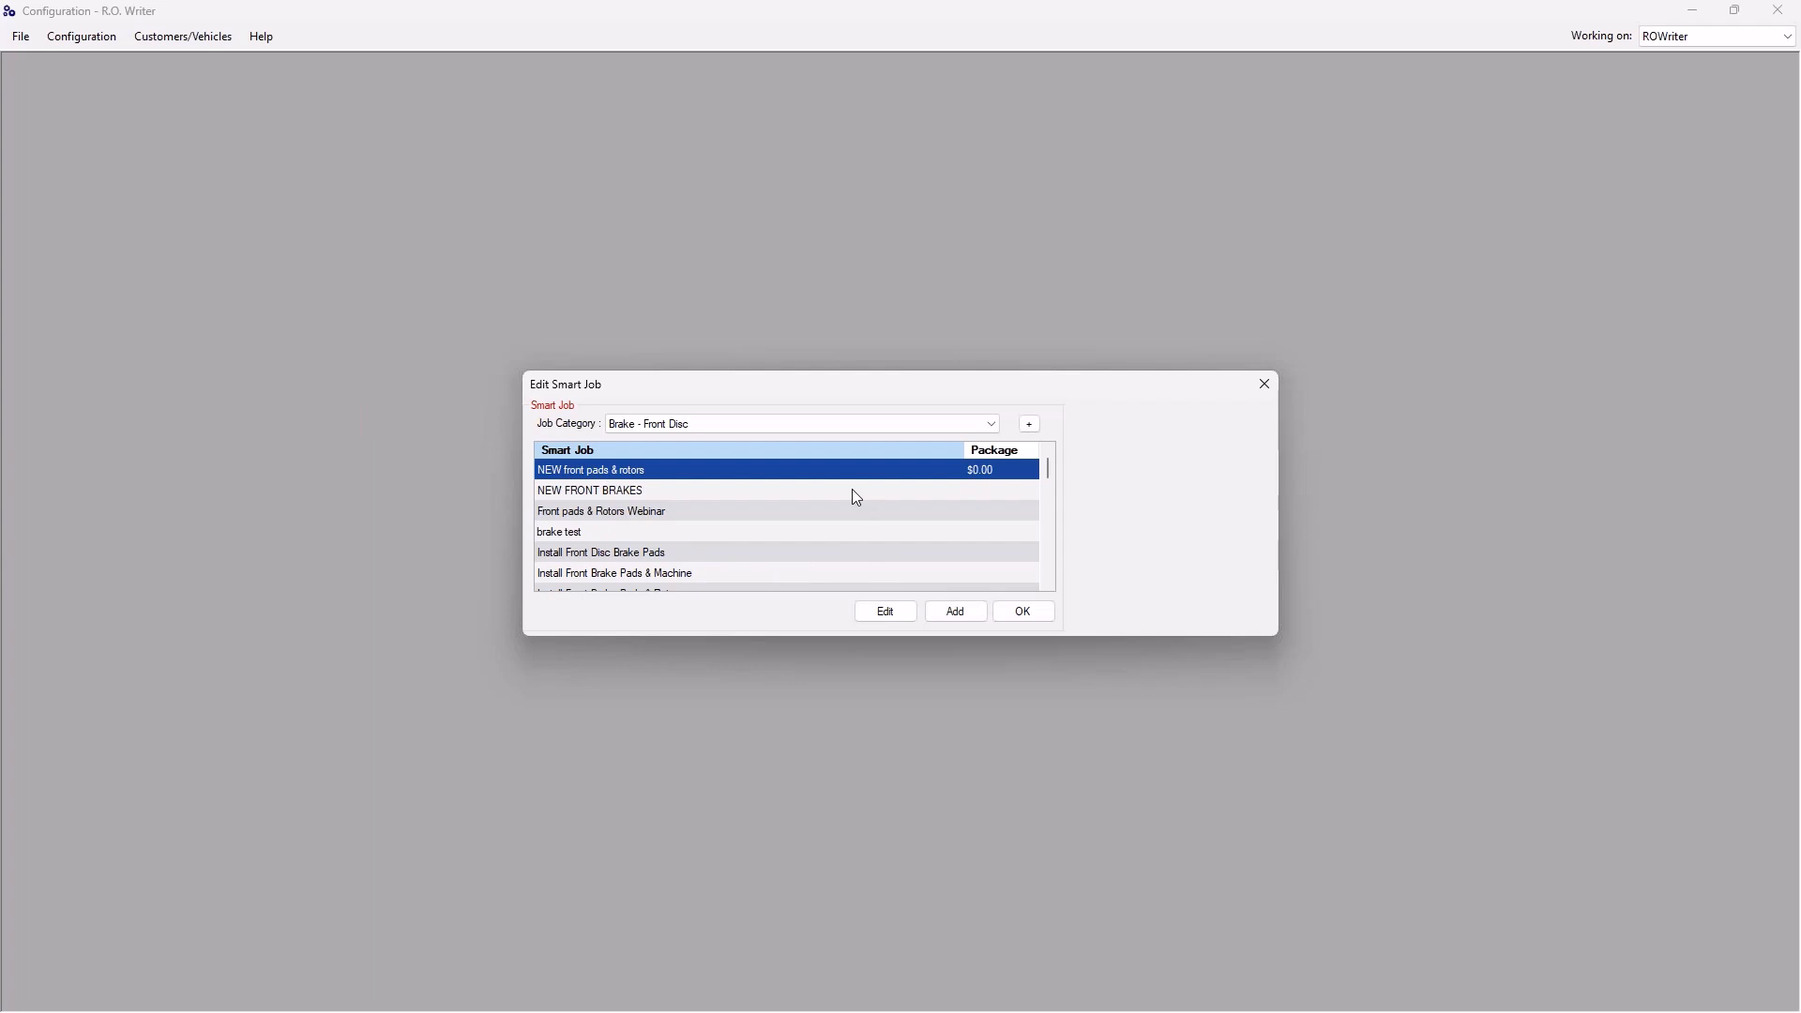
left_click(886, 611)
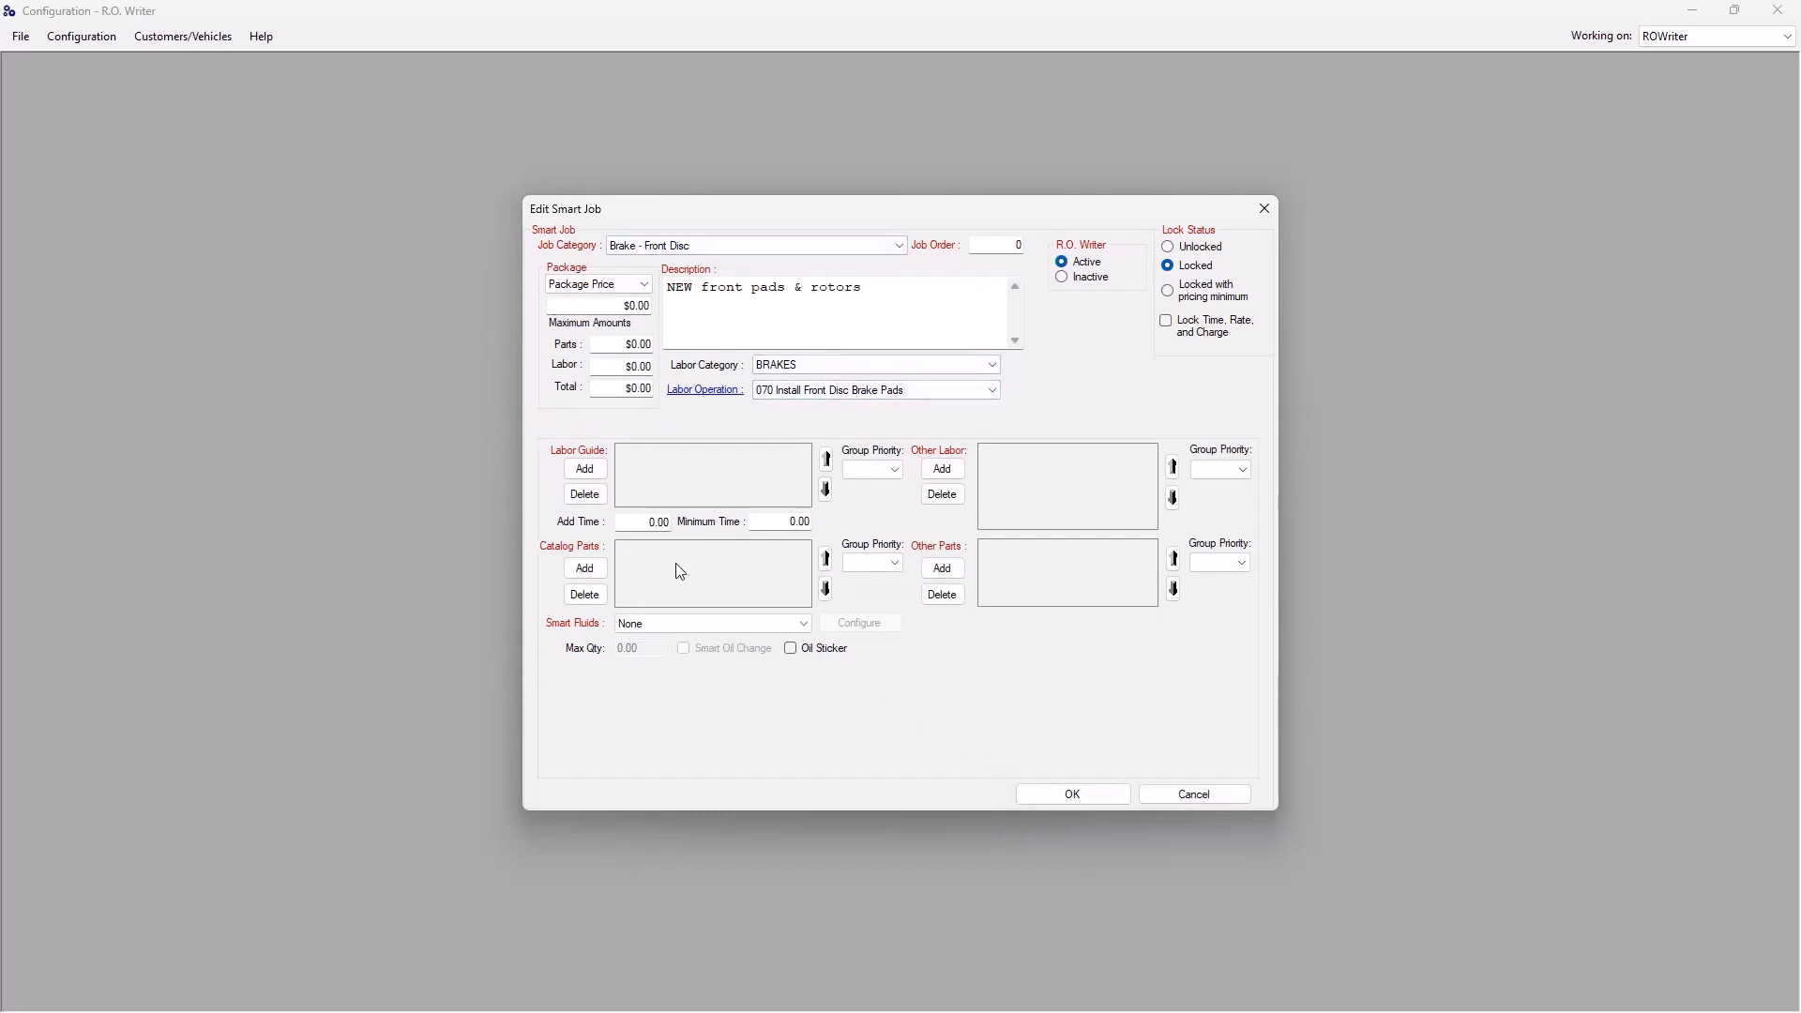
left_click(886, 287)
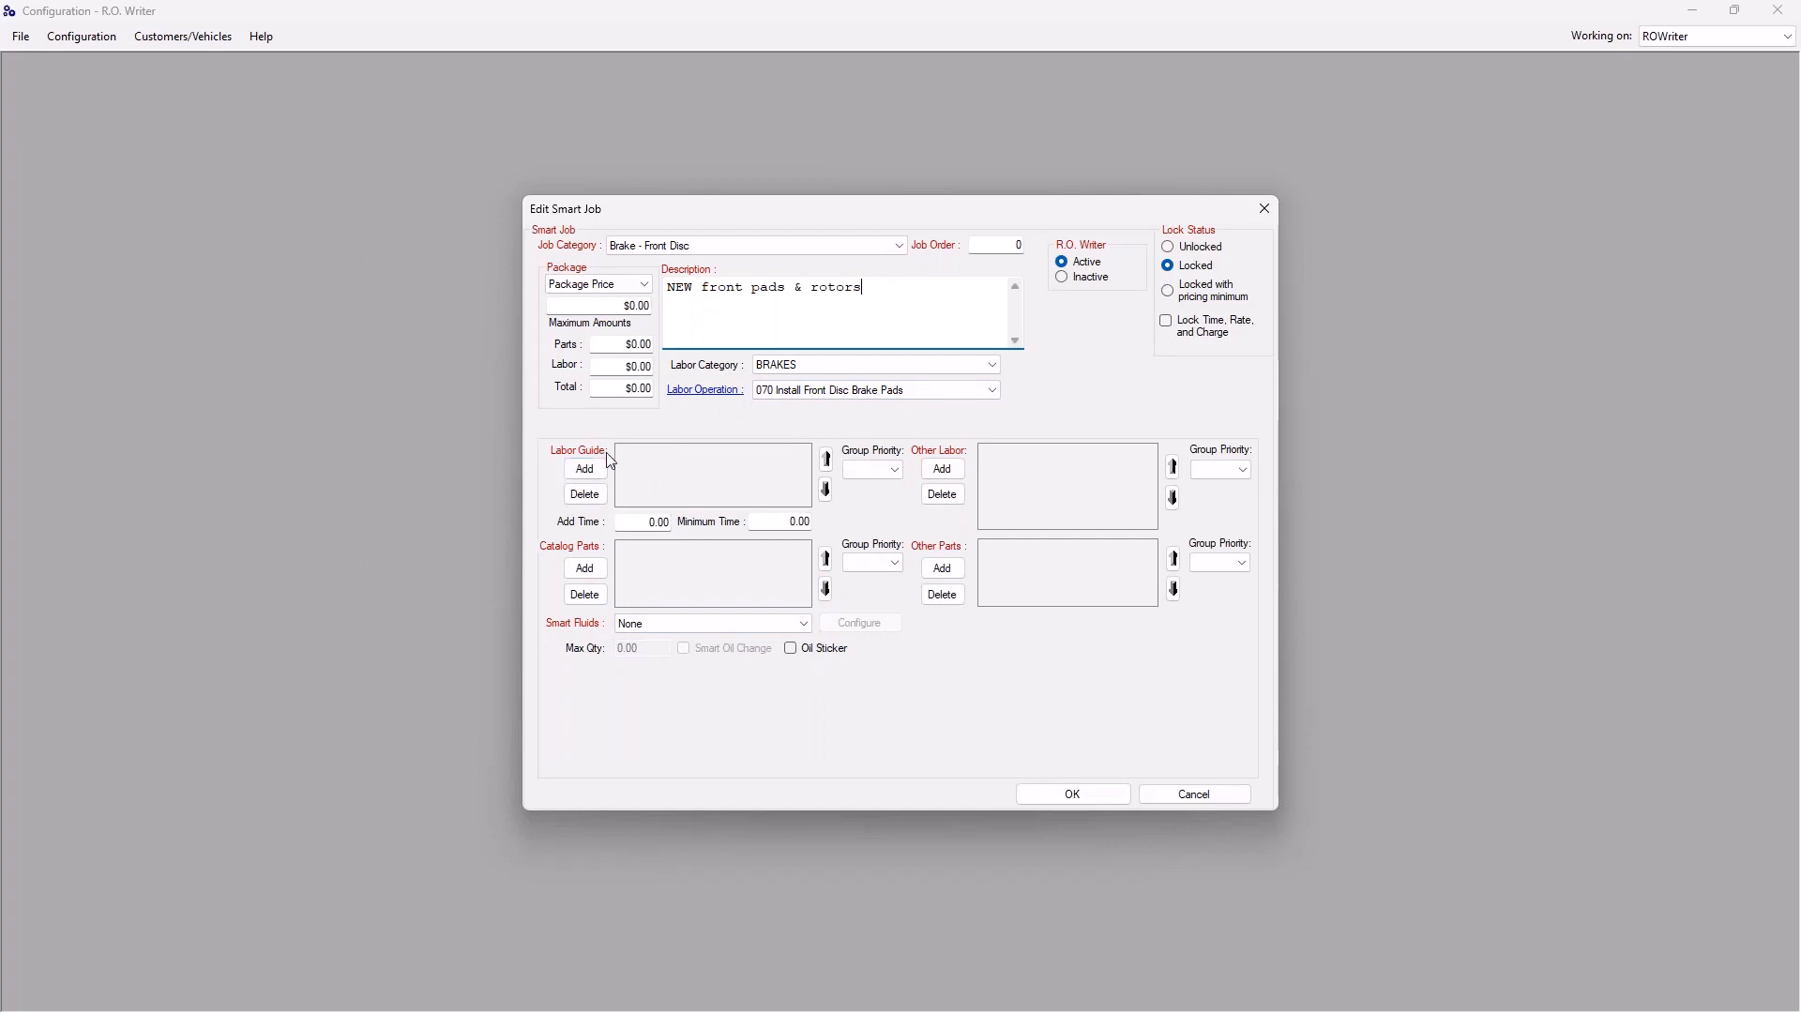
Search the labor descriptions for "brake pad" and add Brake Pads to the smart job's labor guide items.
left_click(593, 473)
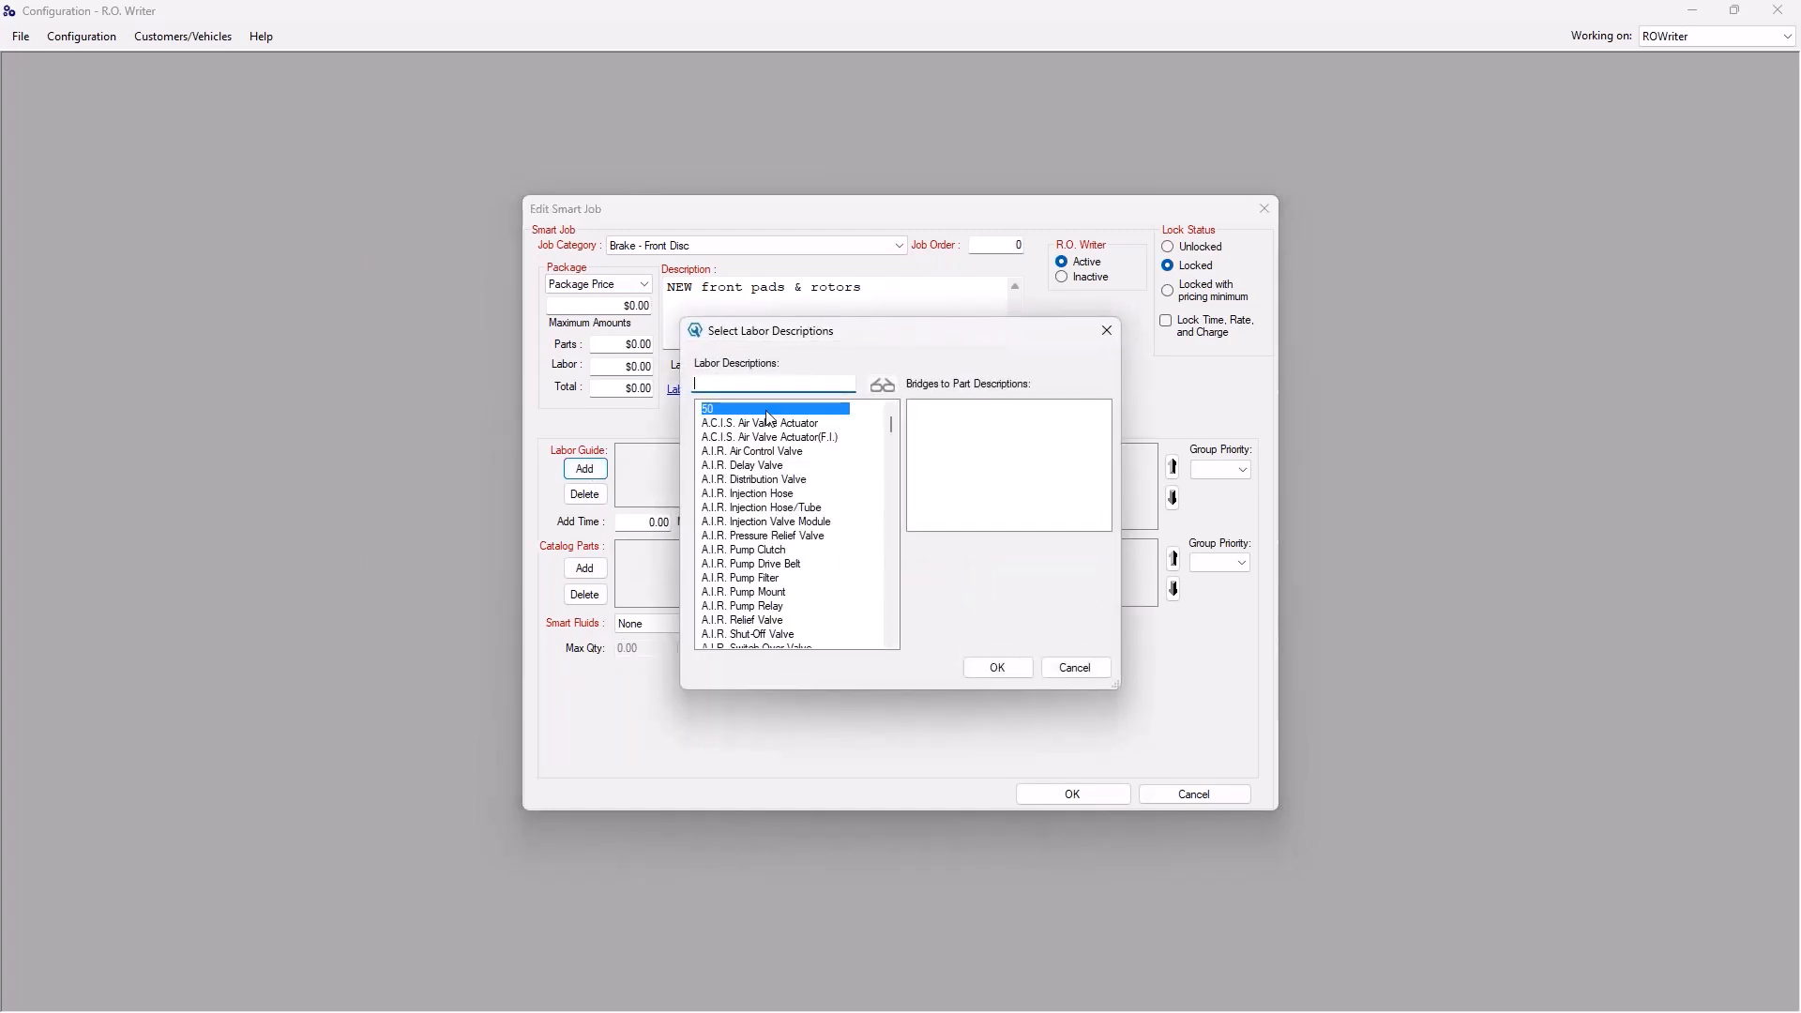
type("brake")
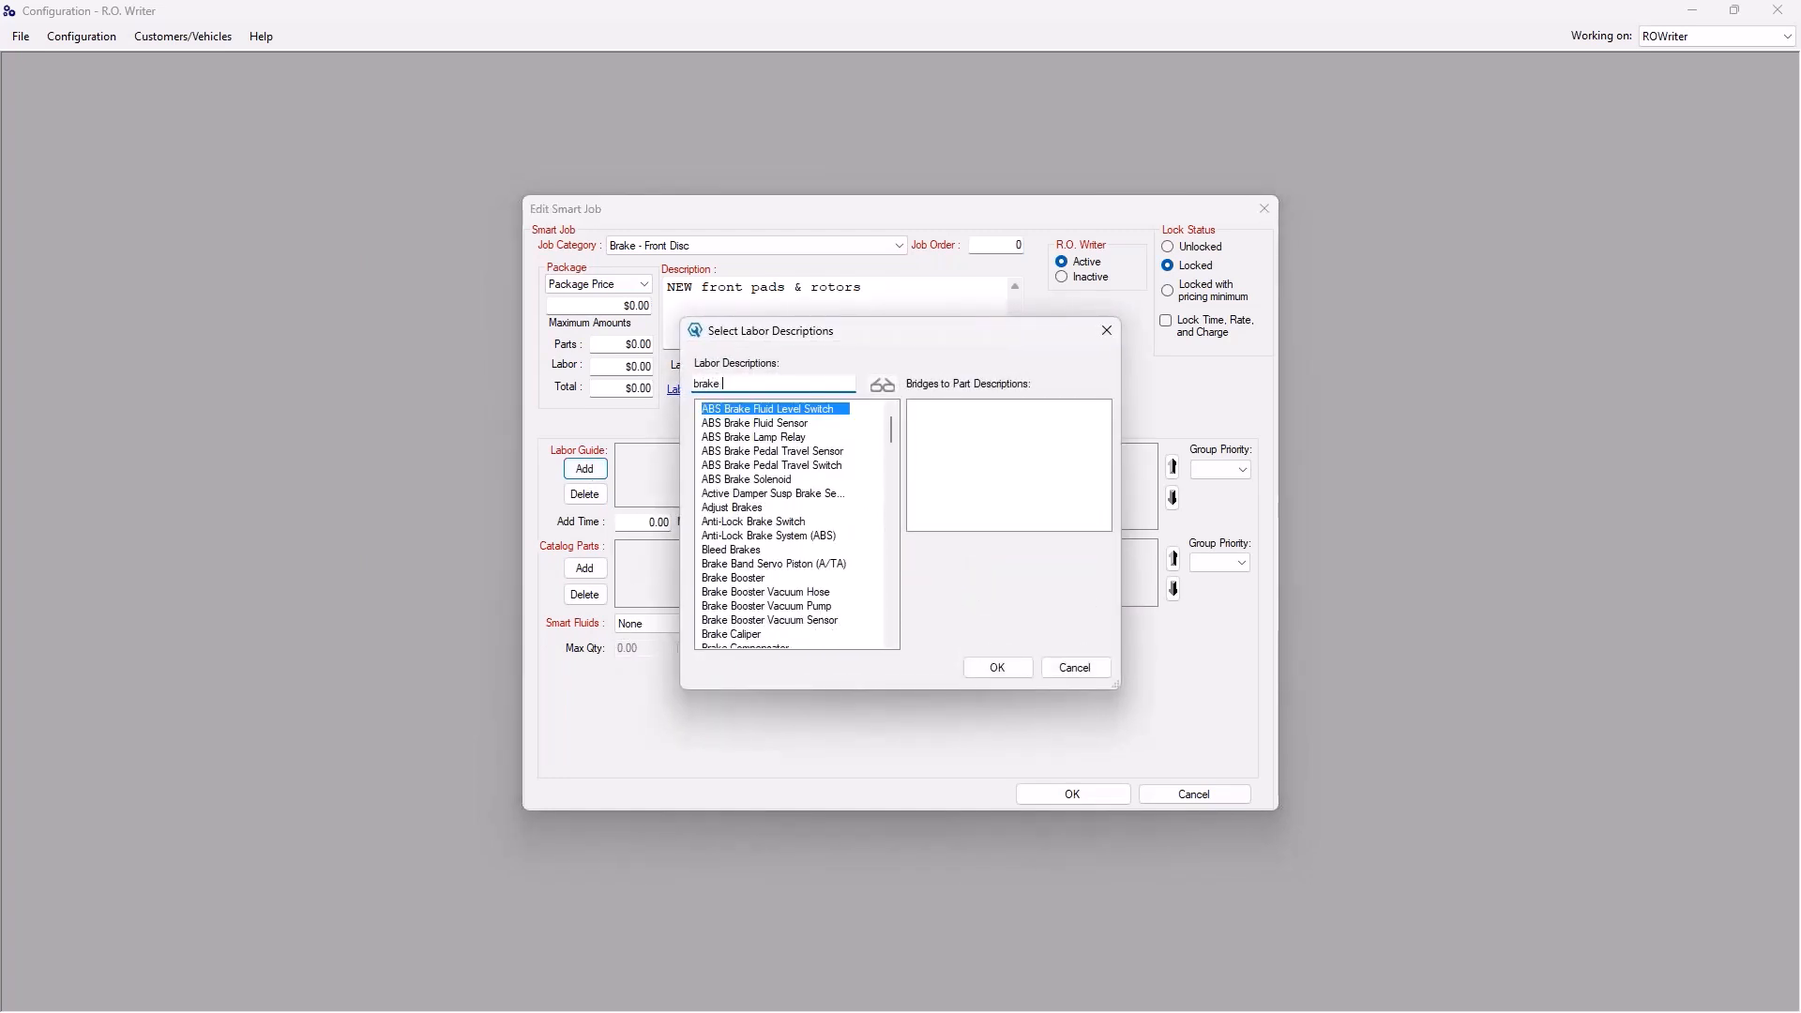
type(" pad")
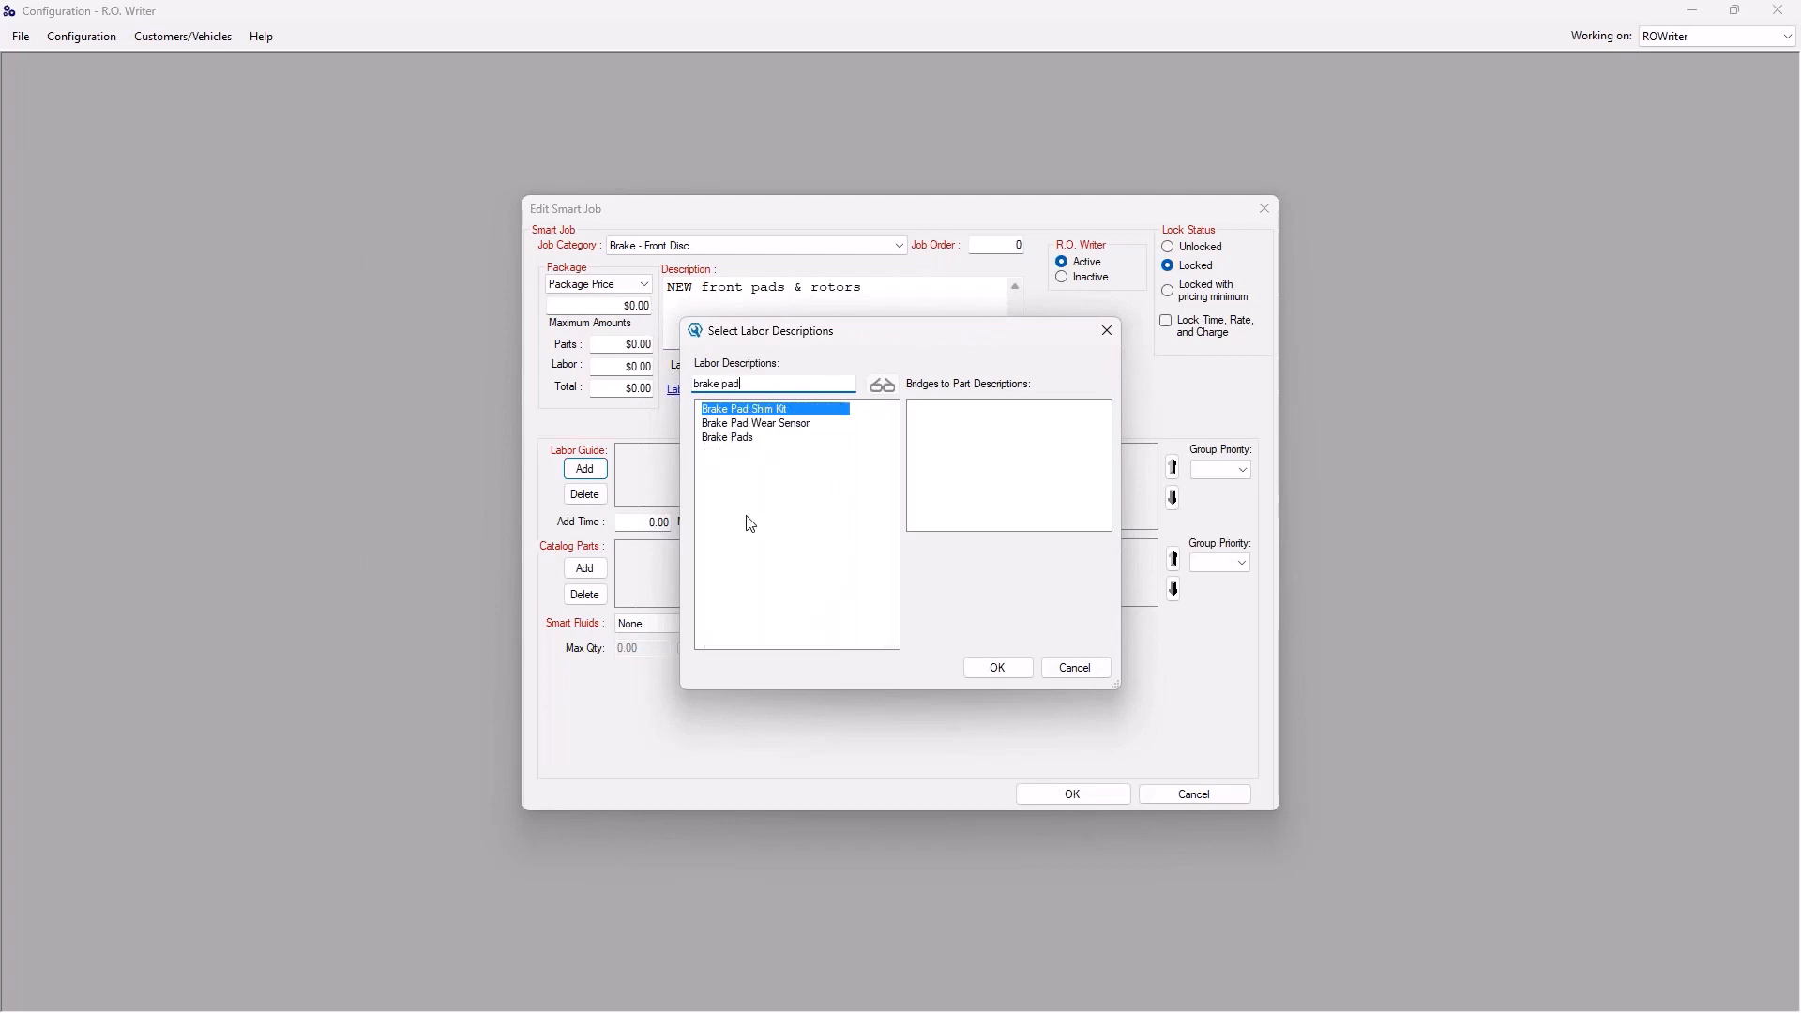
left_click(746, 437)
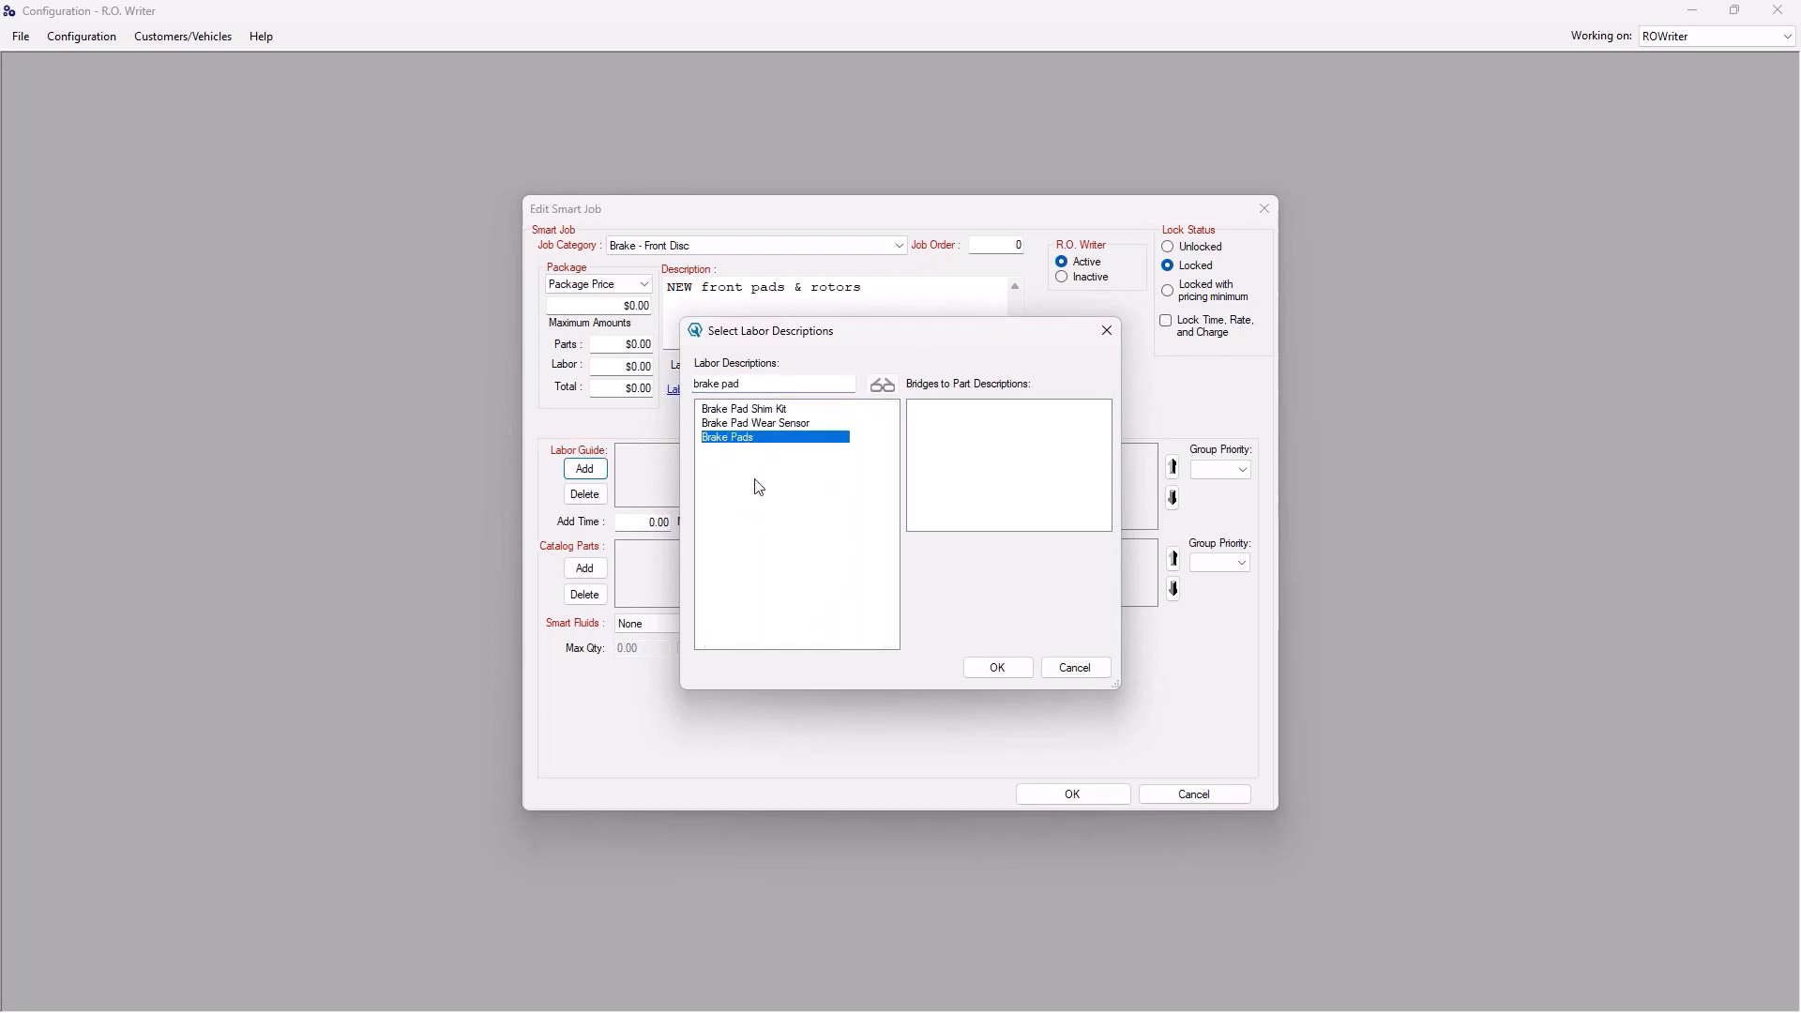
left_click(997, 668)
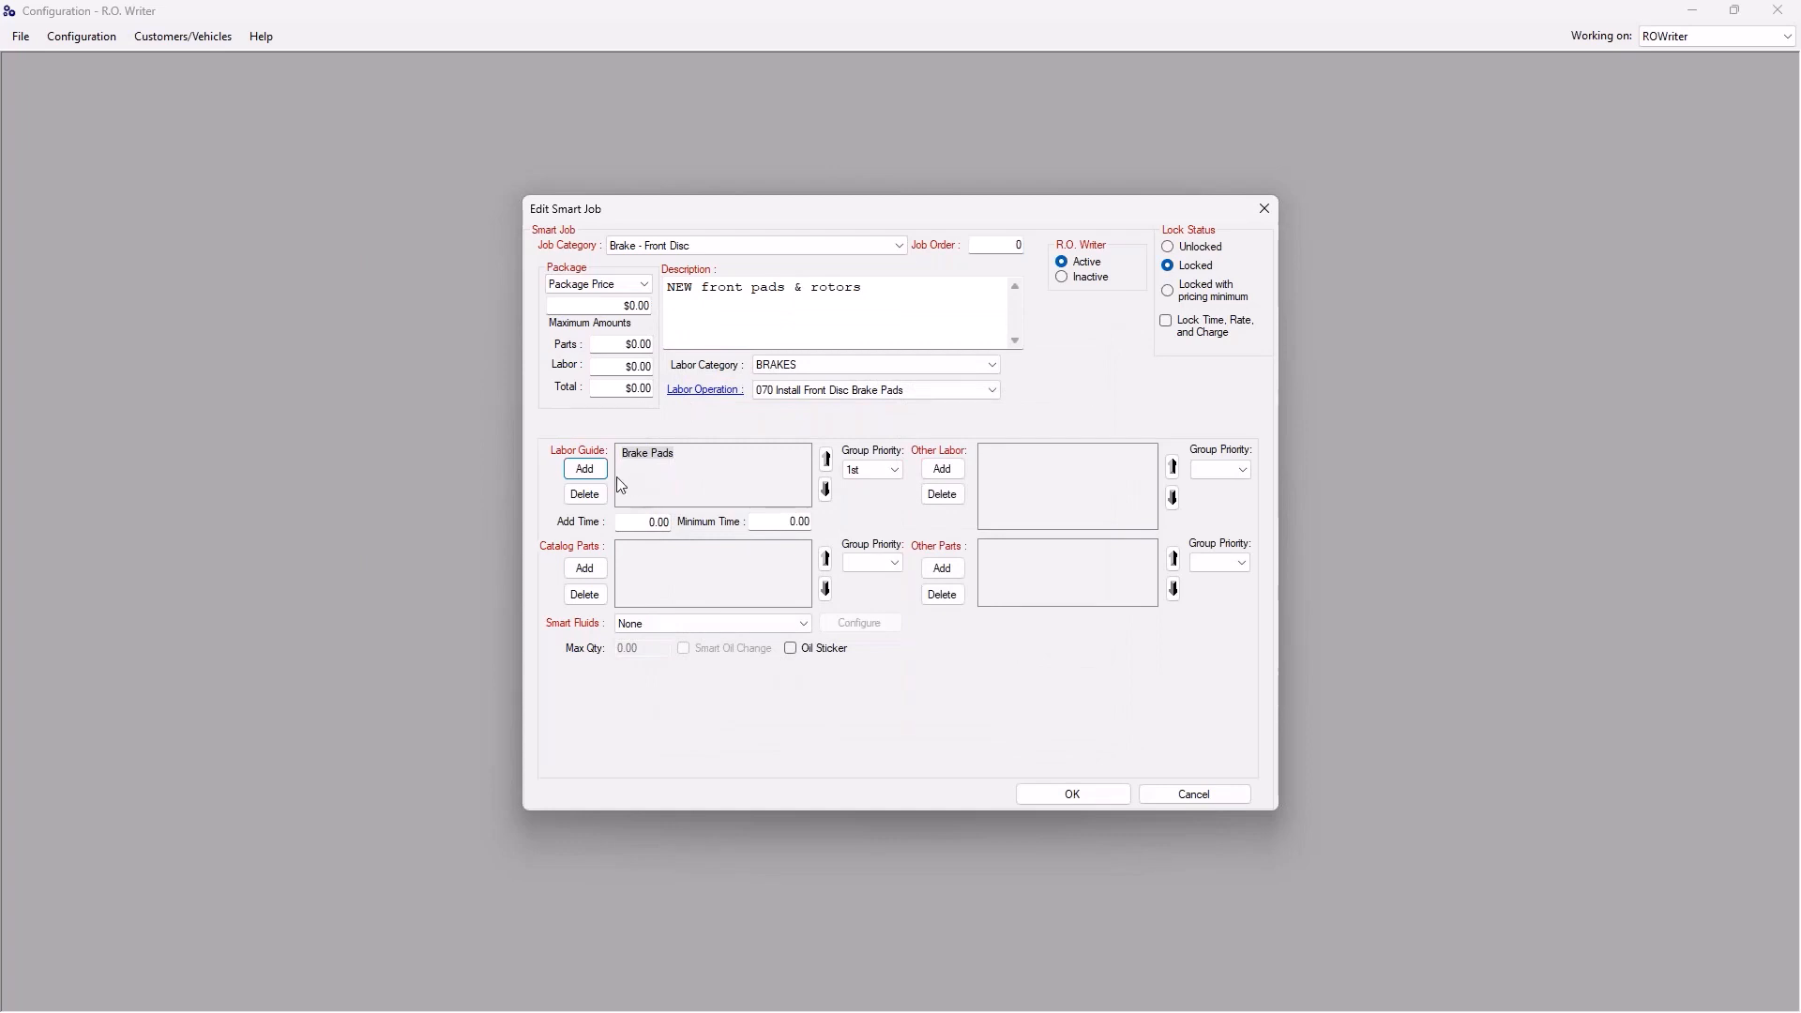
Search the labor descriptions for "brake rotor" and add Brake Rotor to the smart job's labor guide items.
left_click(585, 469)
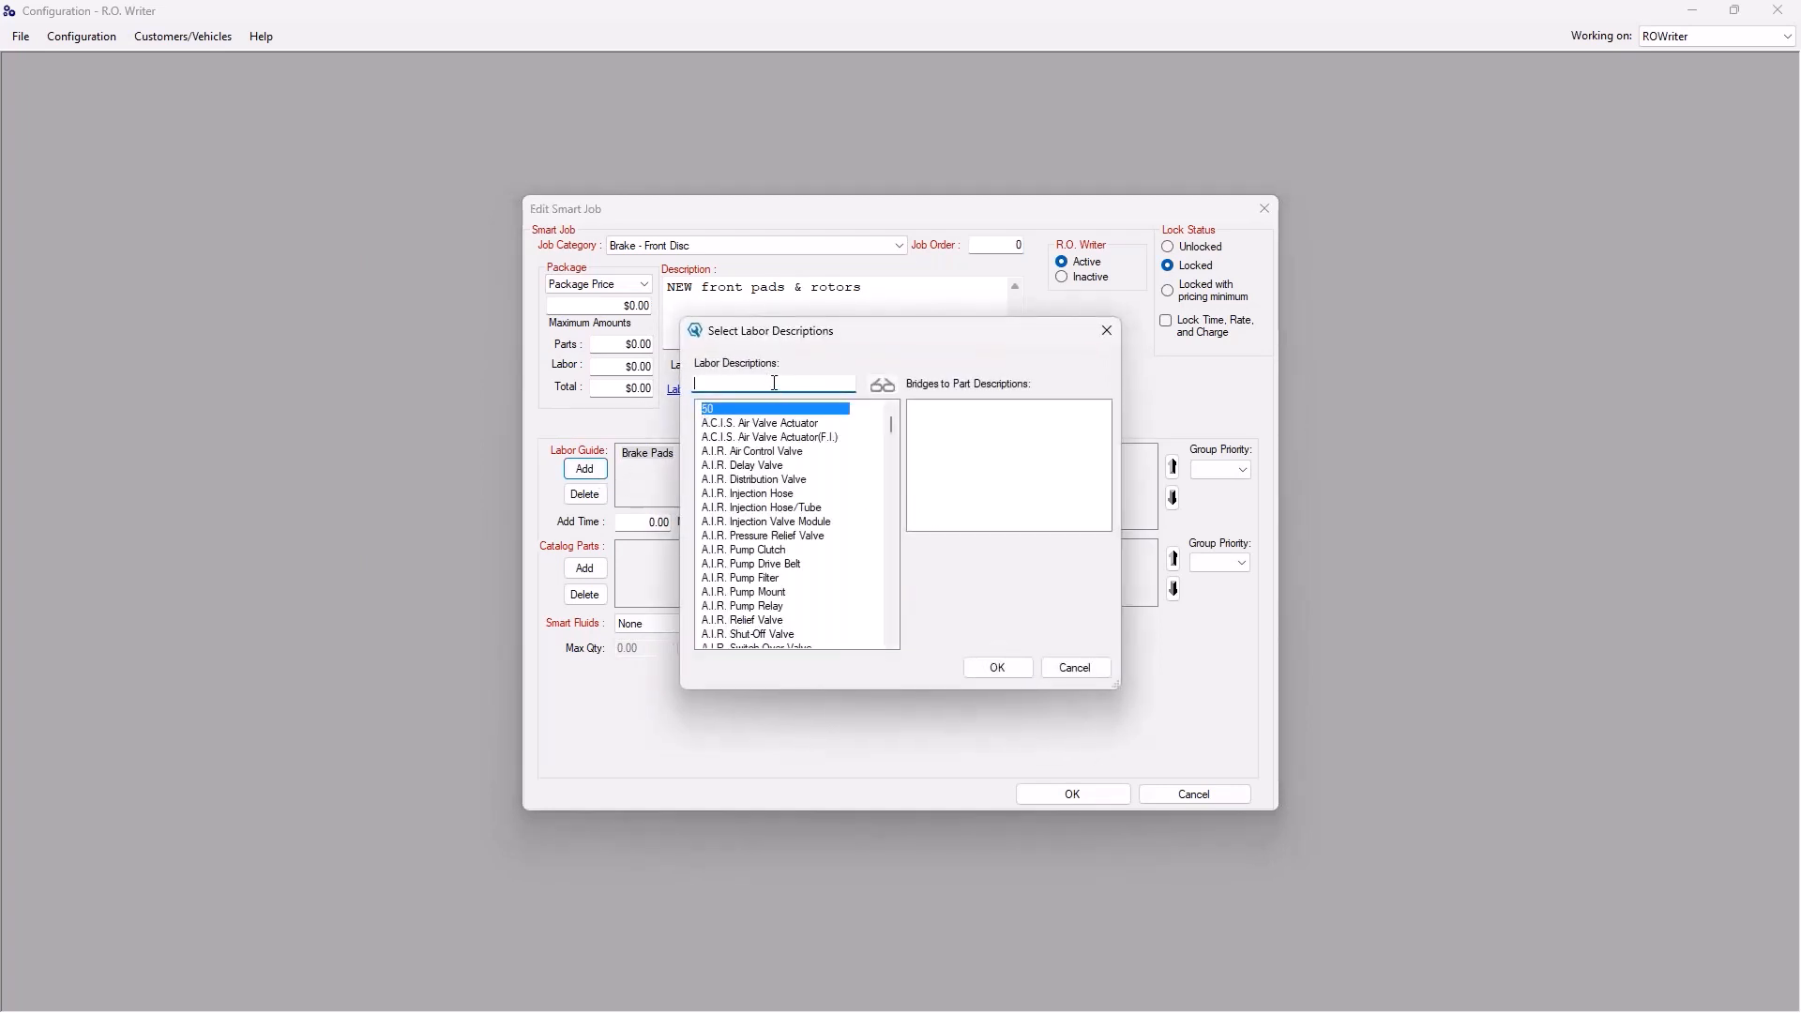
type("brake ")
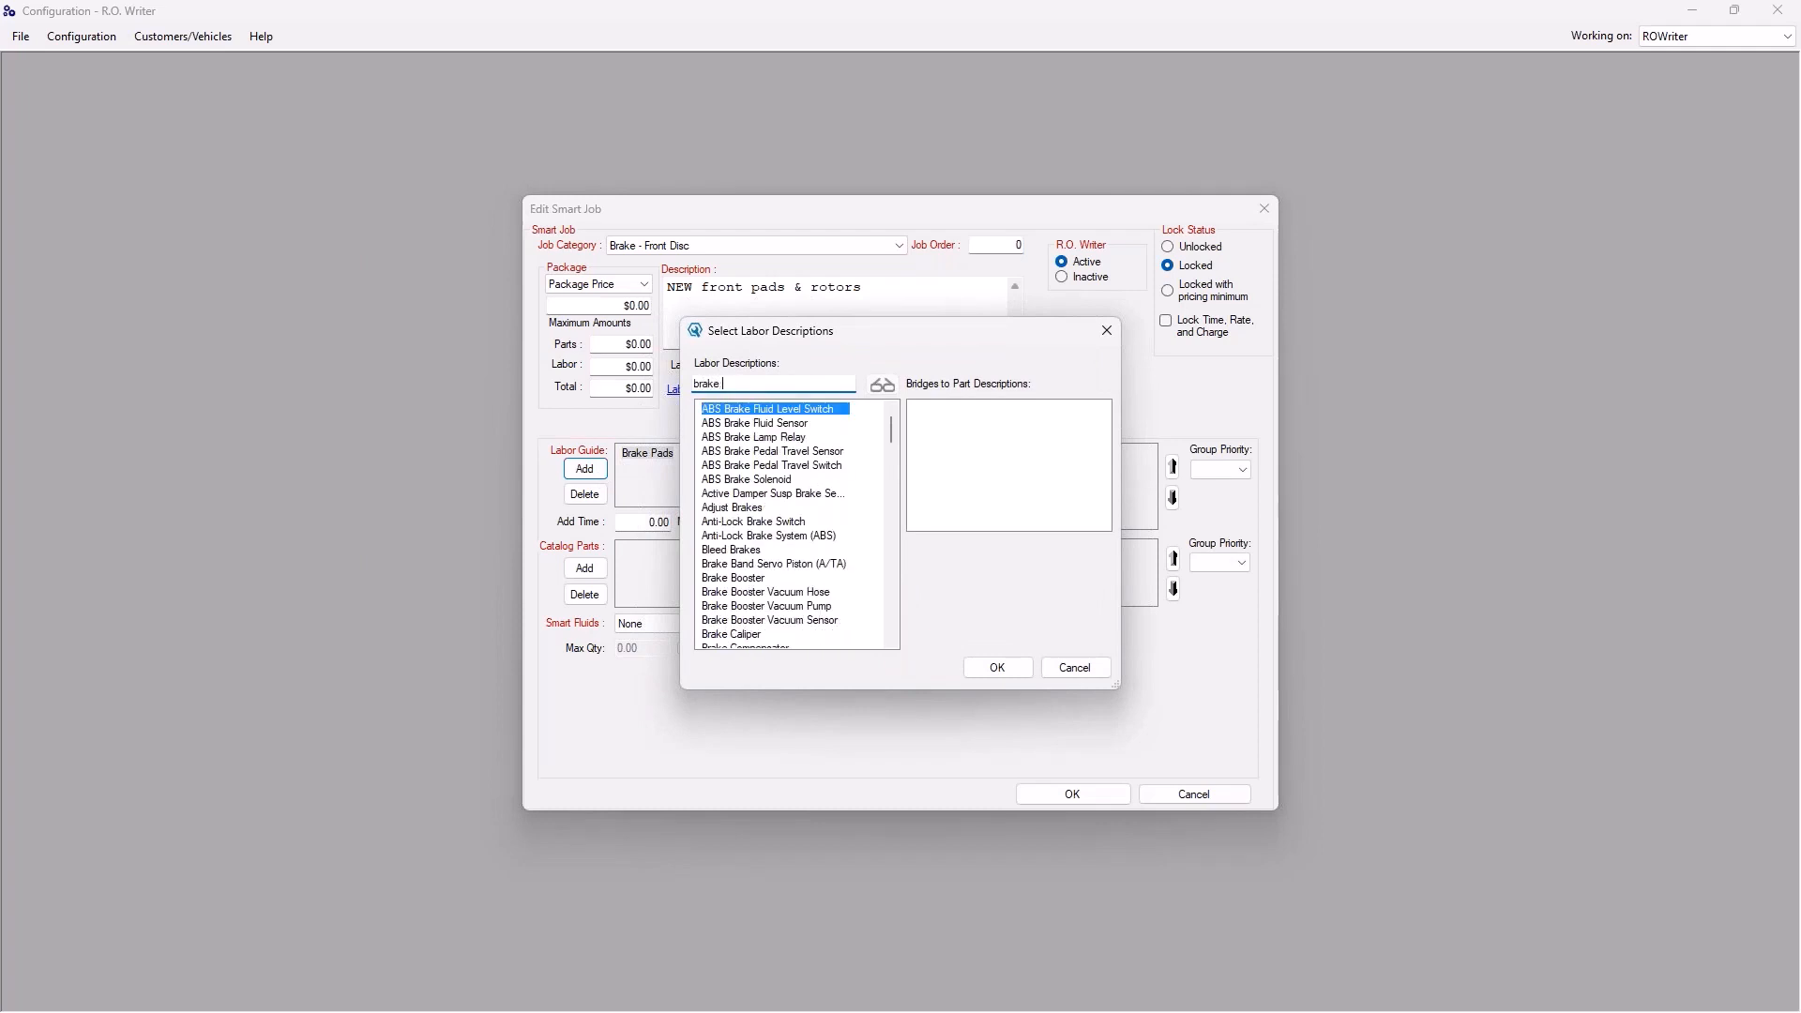
type("rotor")
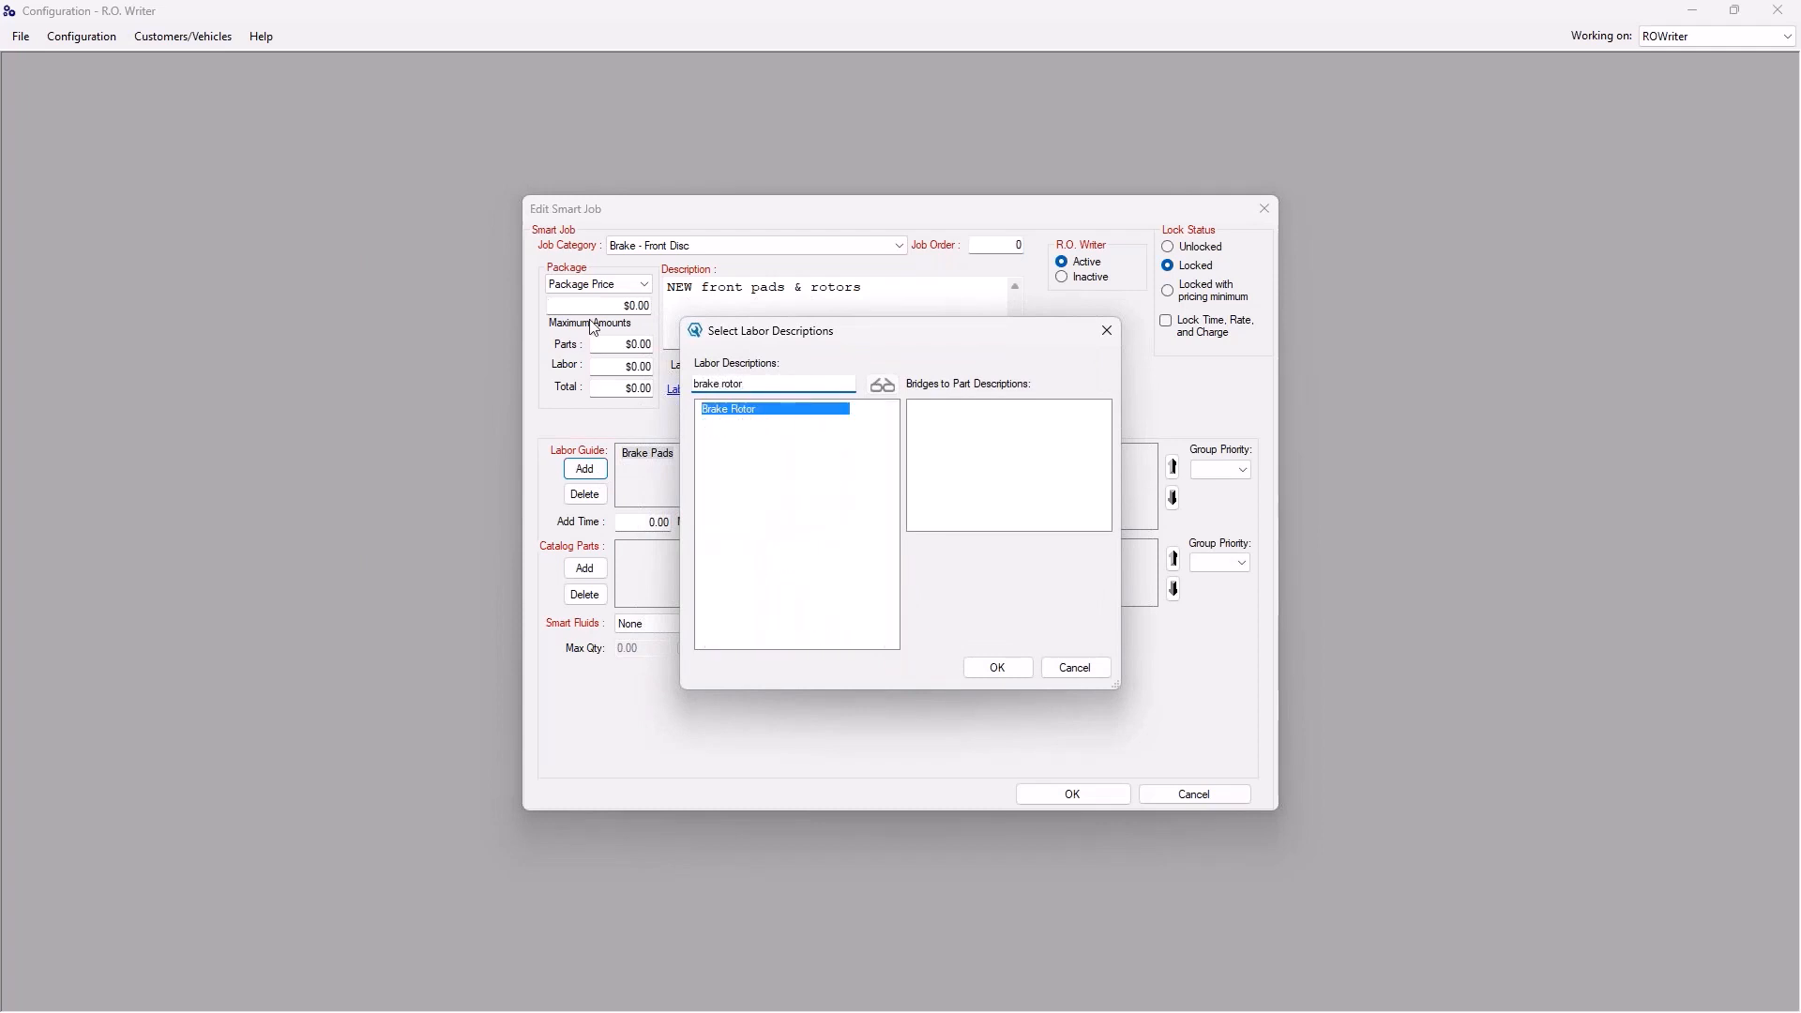
left_click(766, 412)
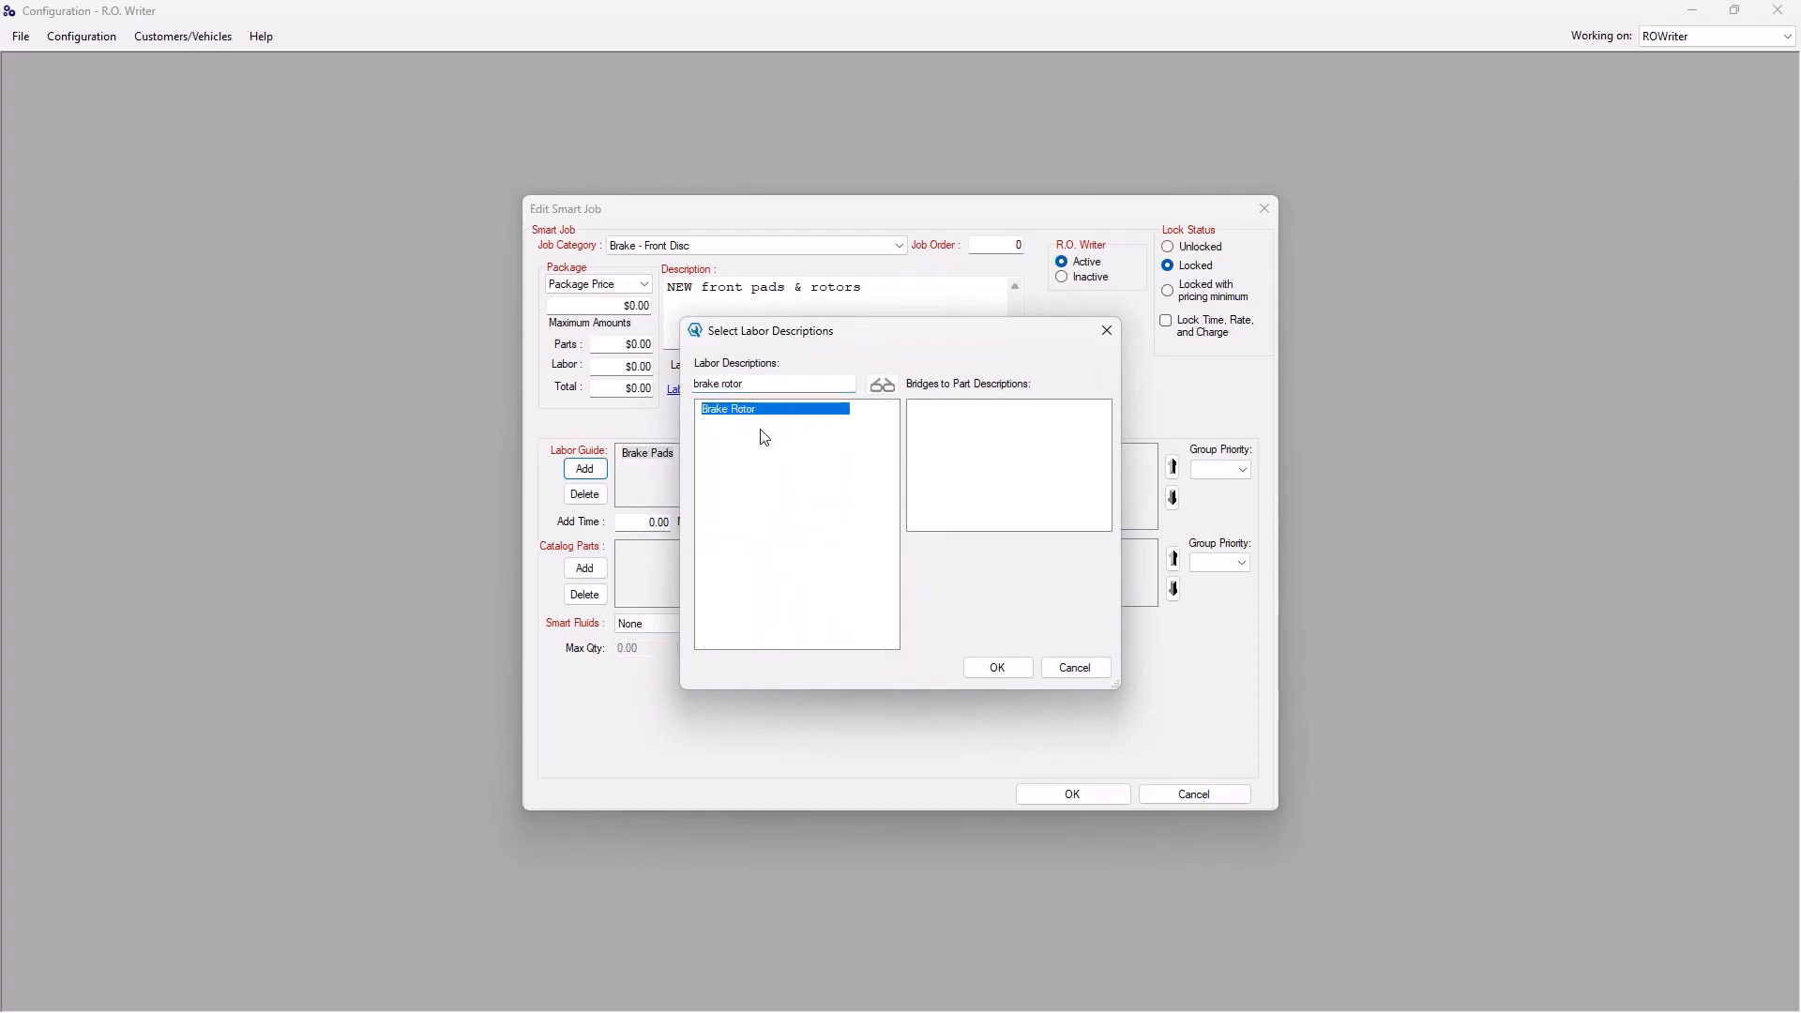
left_click(998, 668)
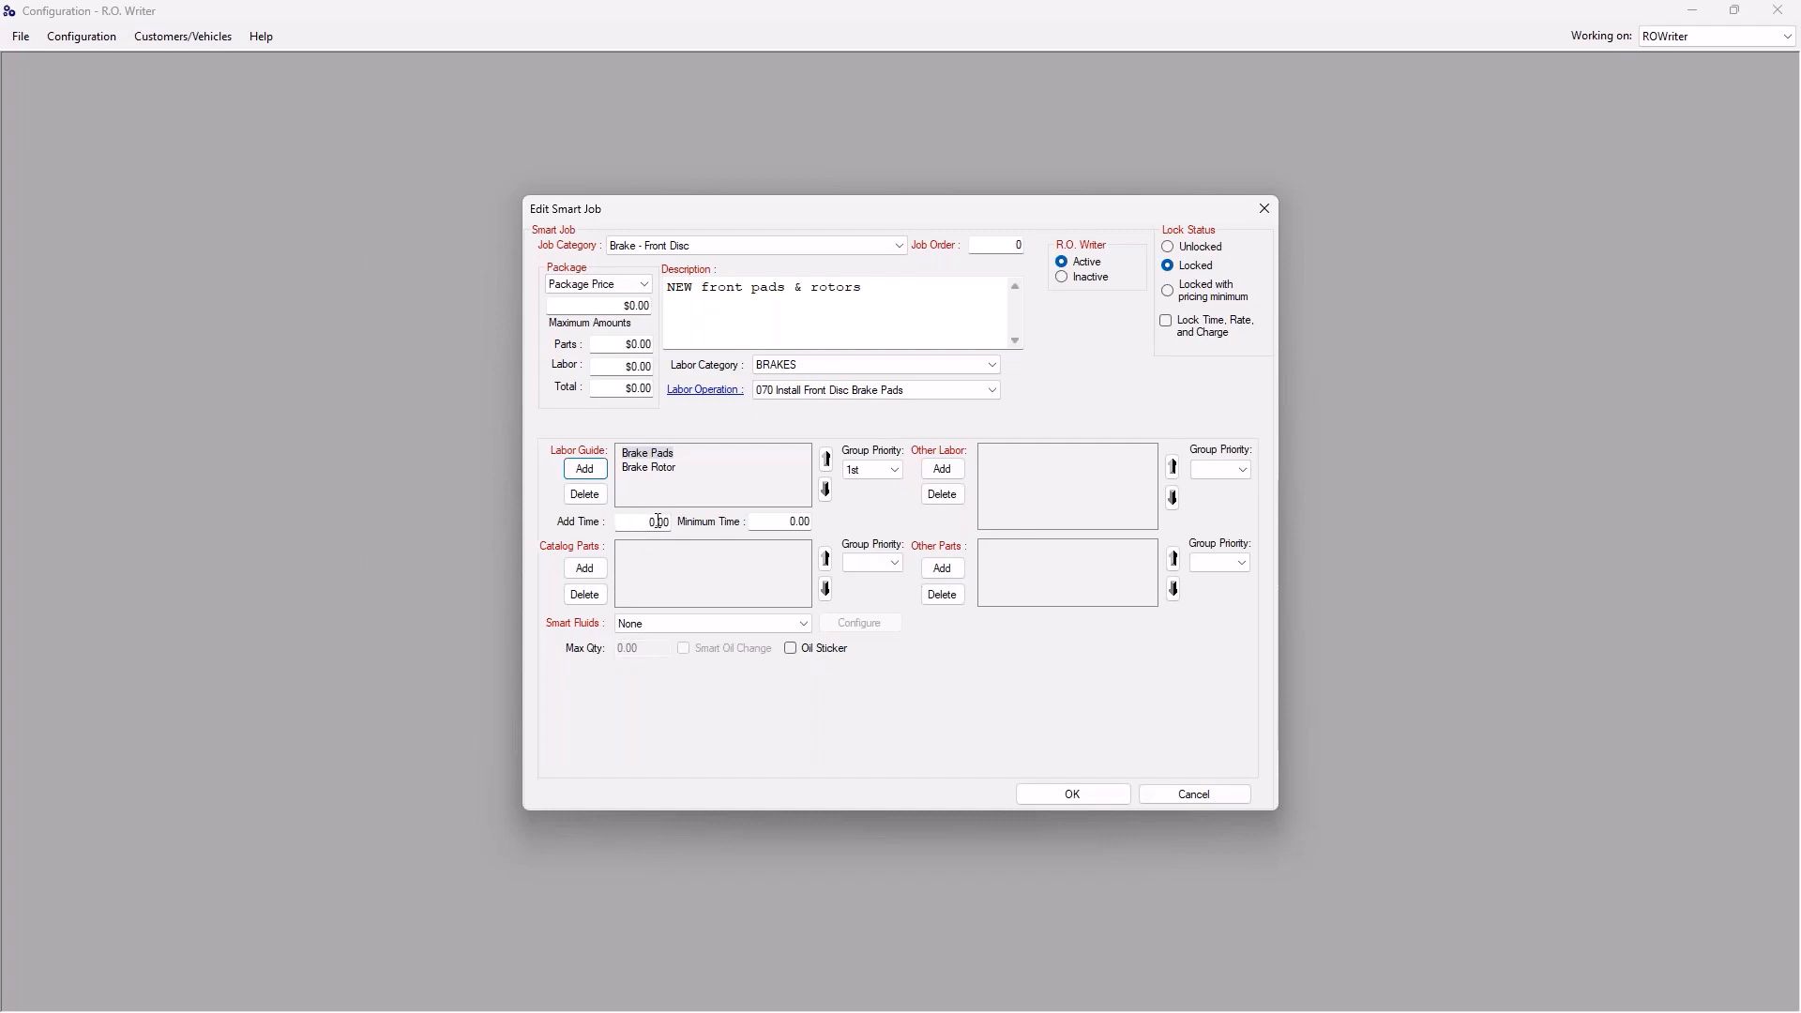
Search the part descriptions for "brake pads" and add Brake Pads, Front to the smart job's catalog parts.
left_click(587, 569)
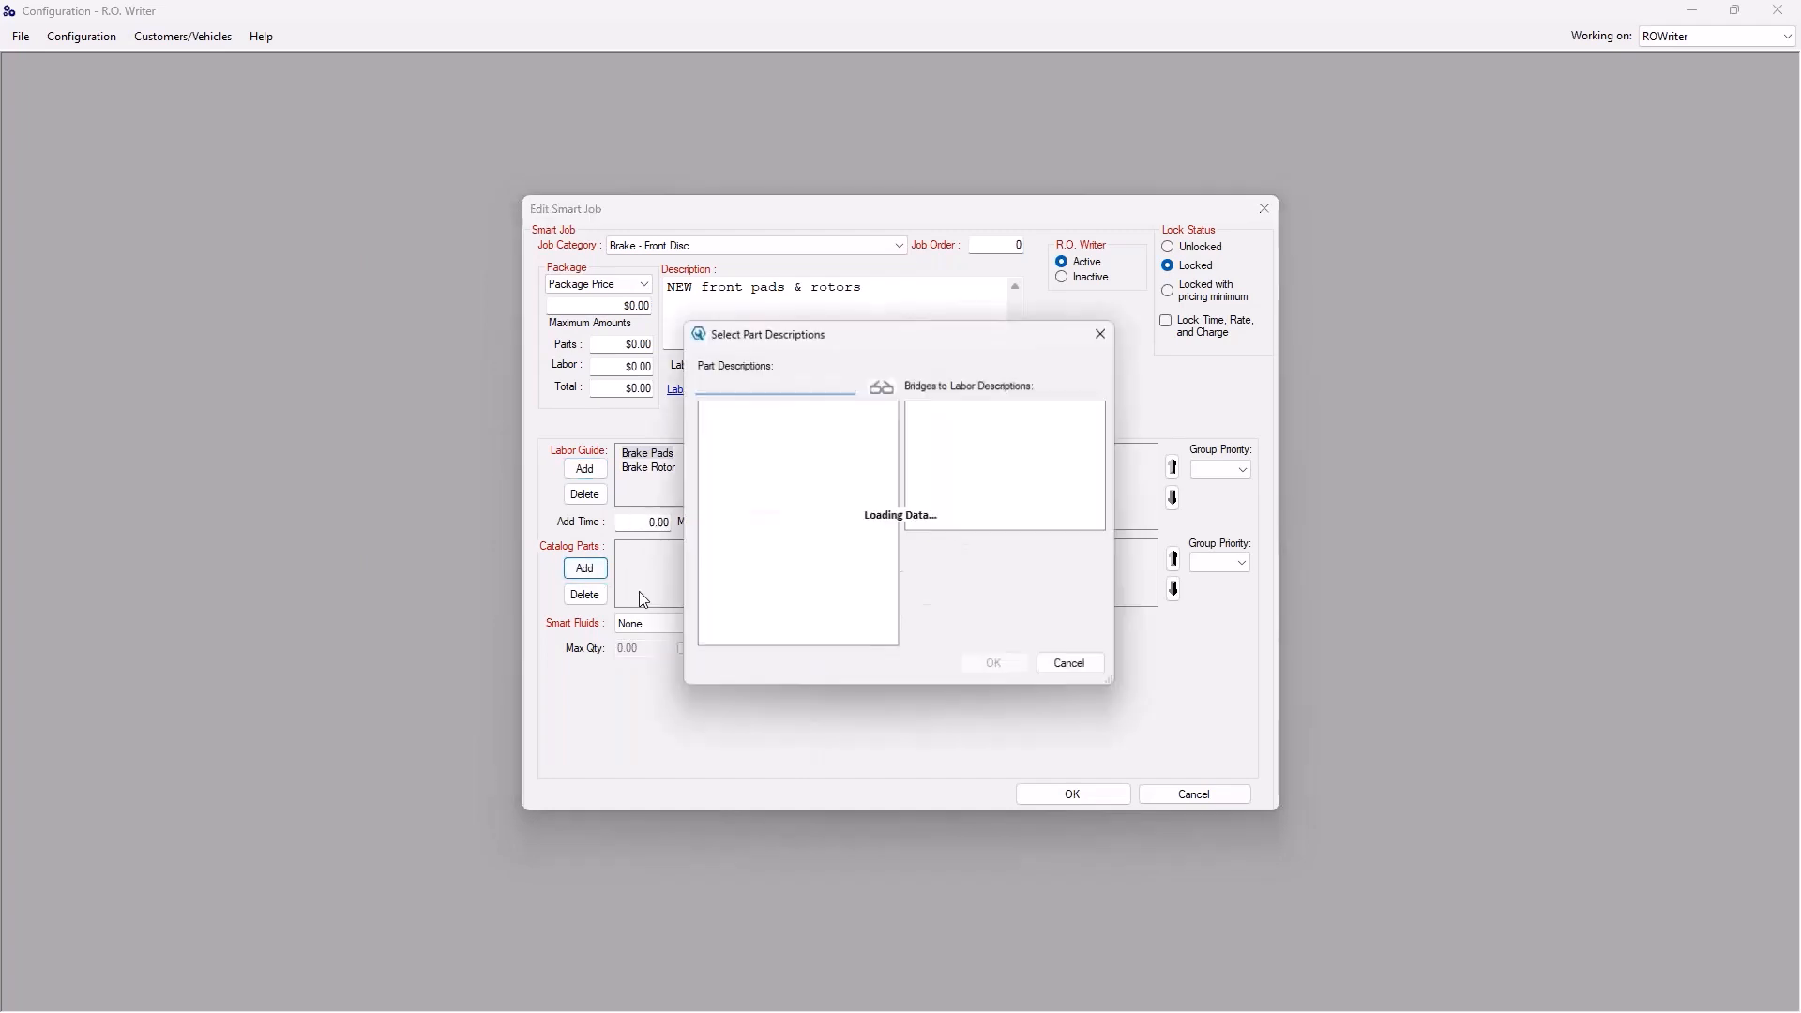
type("brake ")
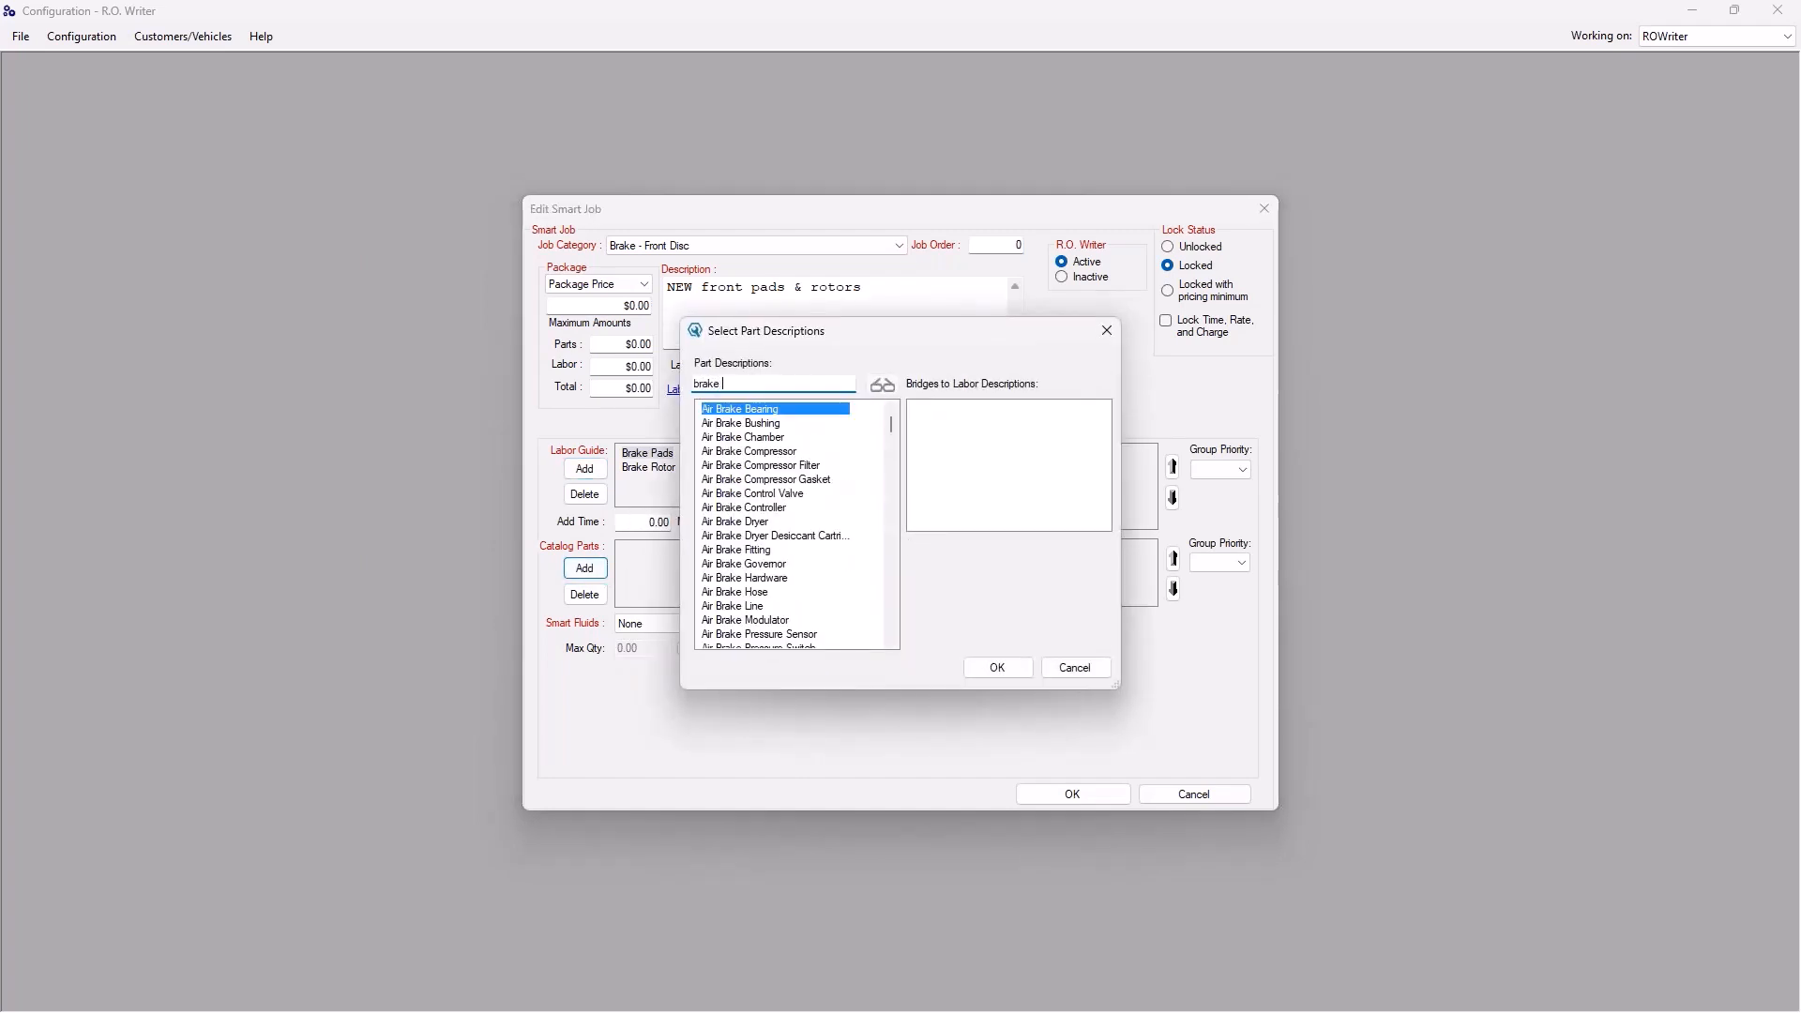
type("pads")
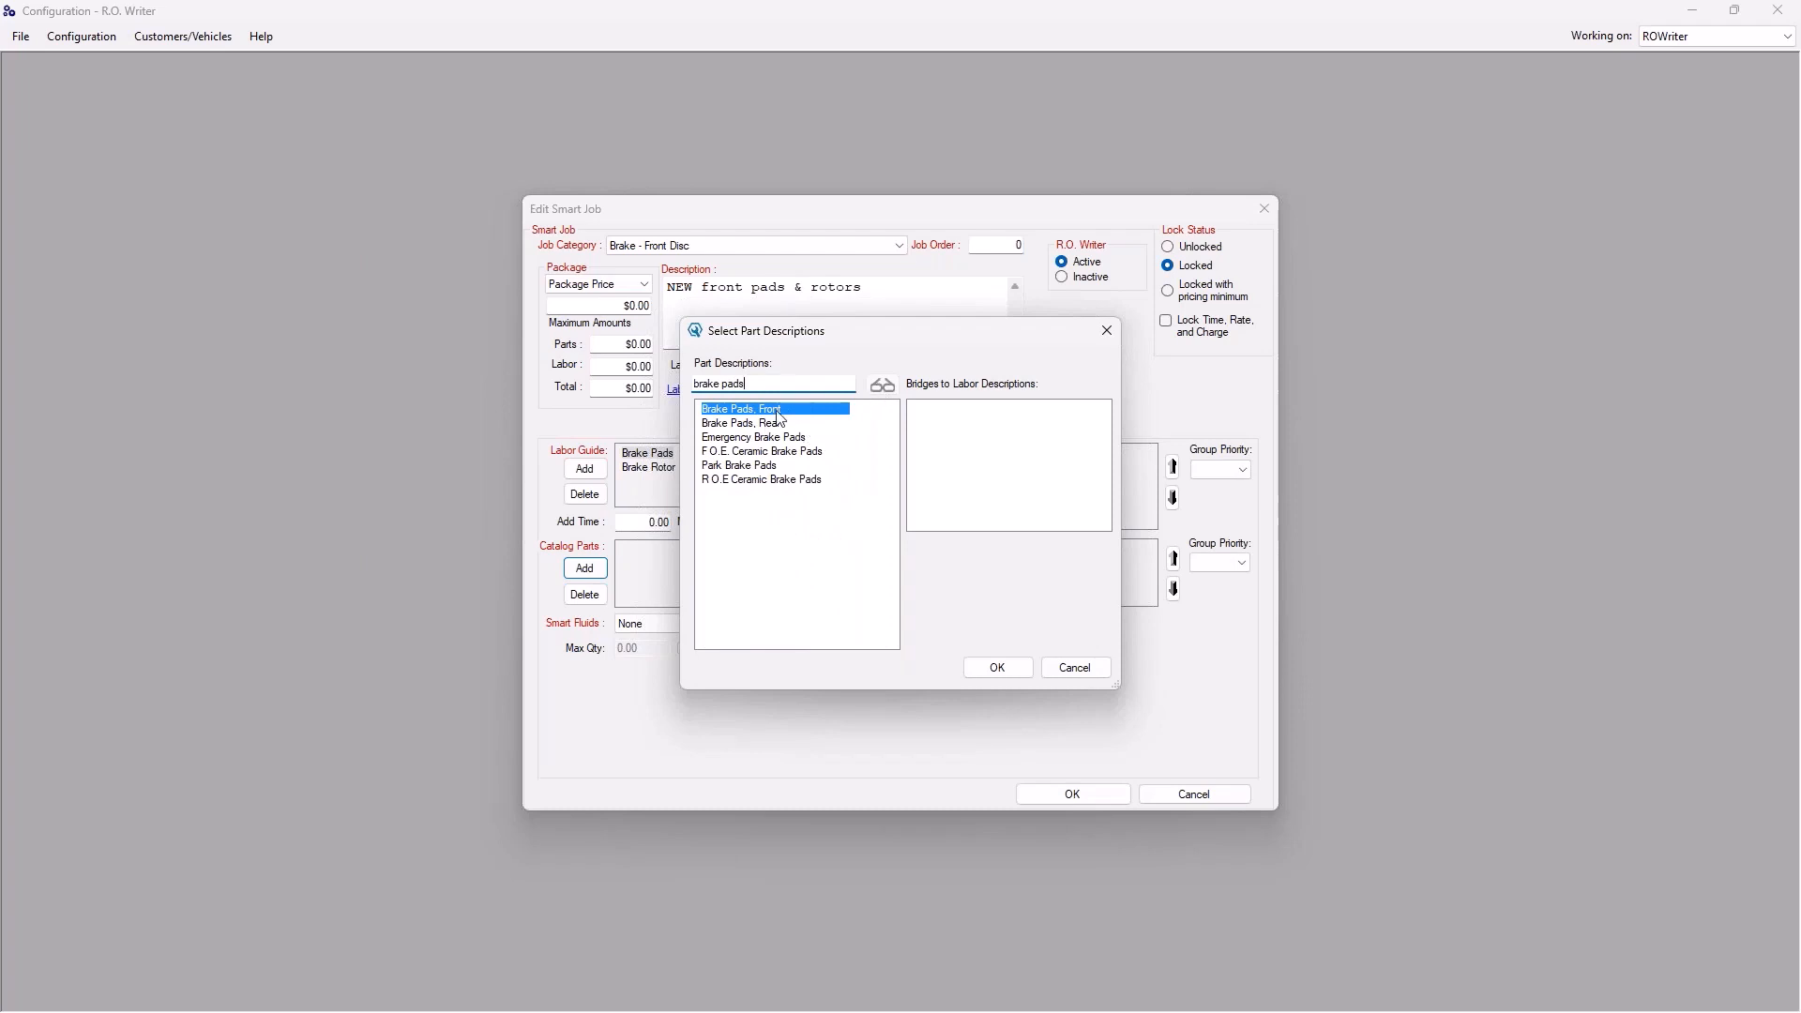
left_click(996, 668)
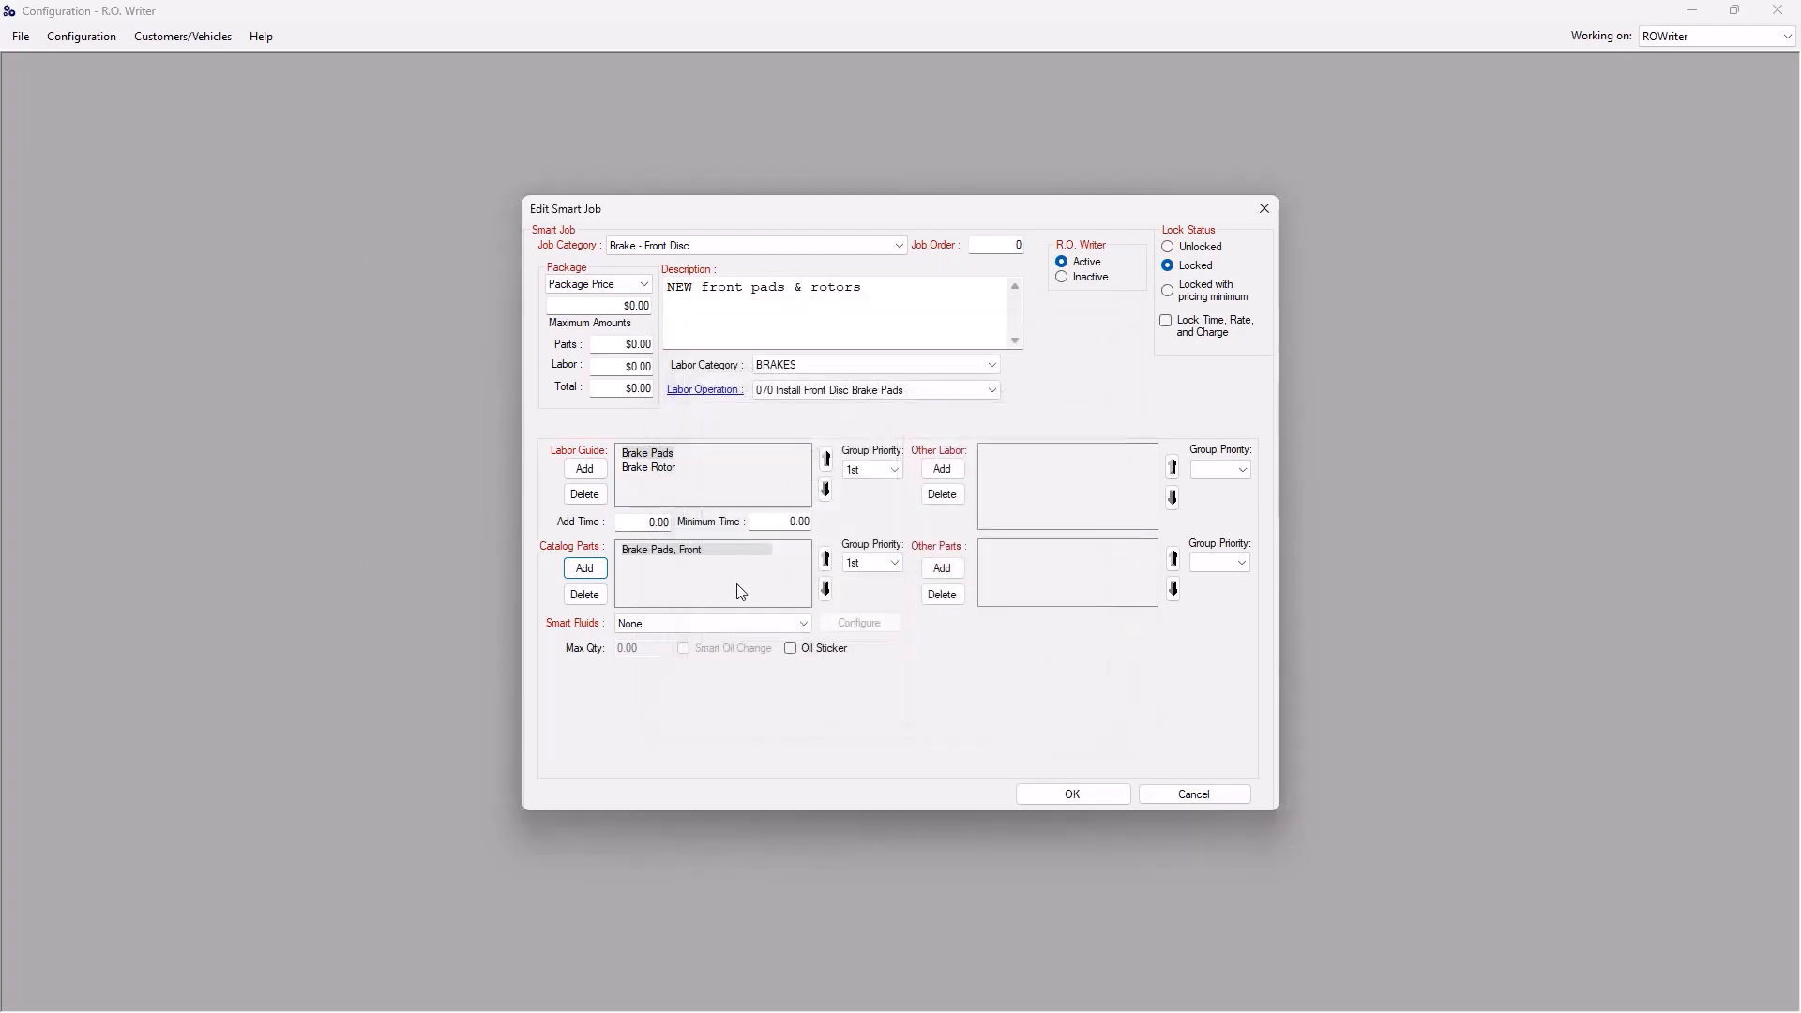
Search the part descriptions for "brake rotor" and add Brake Rotor, Front to the smart job's catalog parts.
left_click(585, 567)
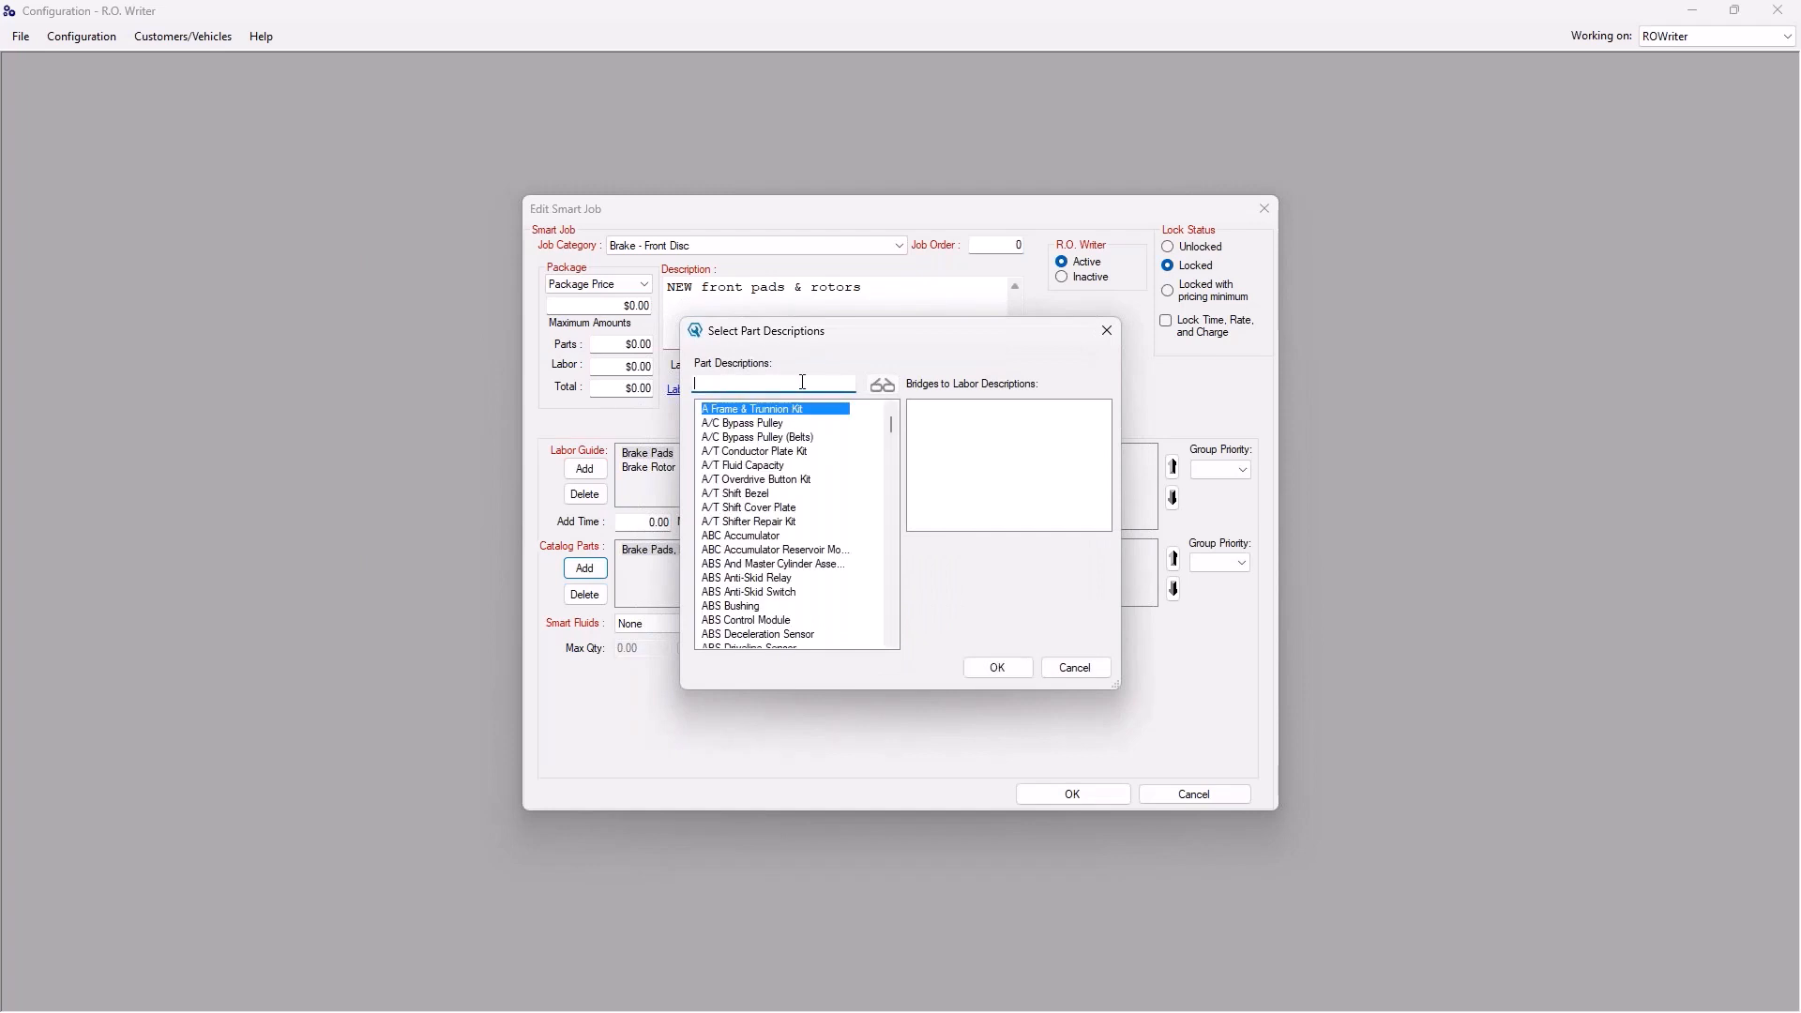
type("brake rotor")
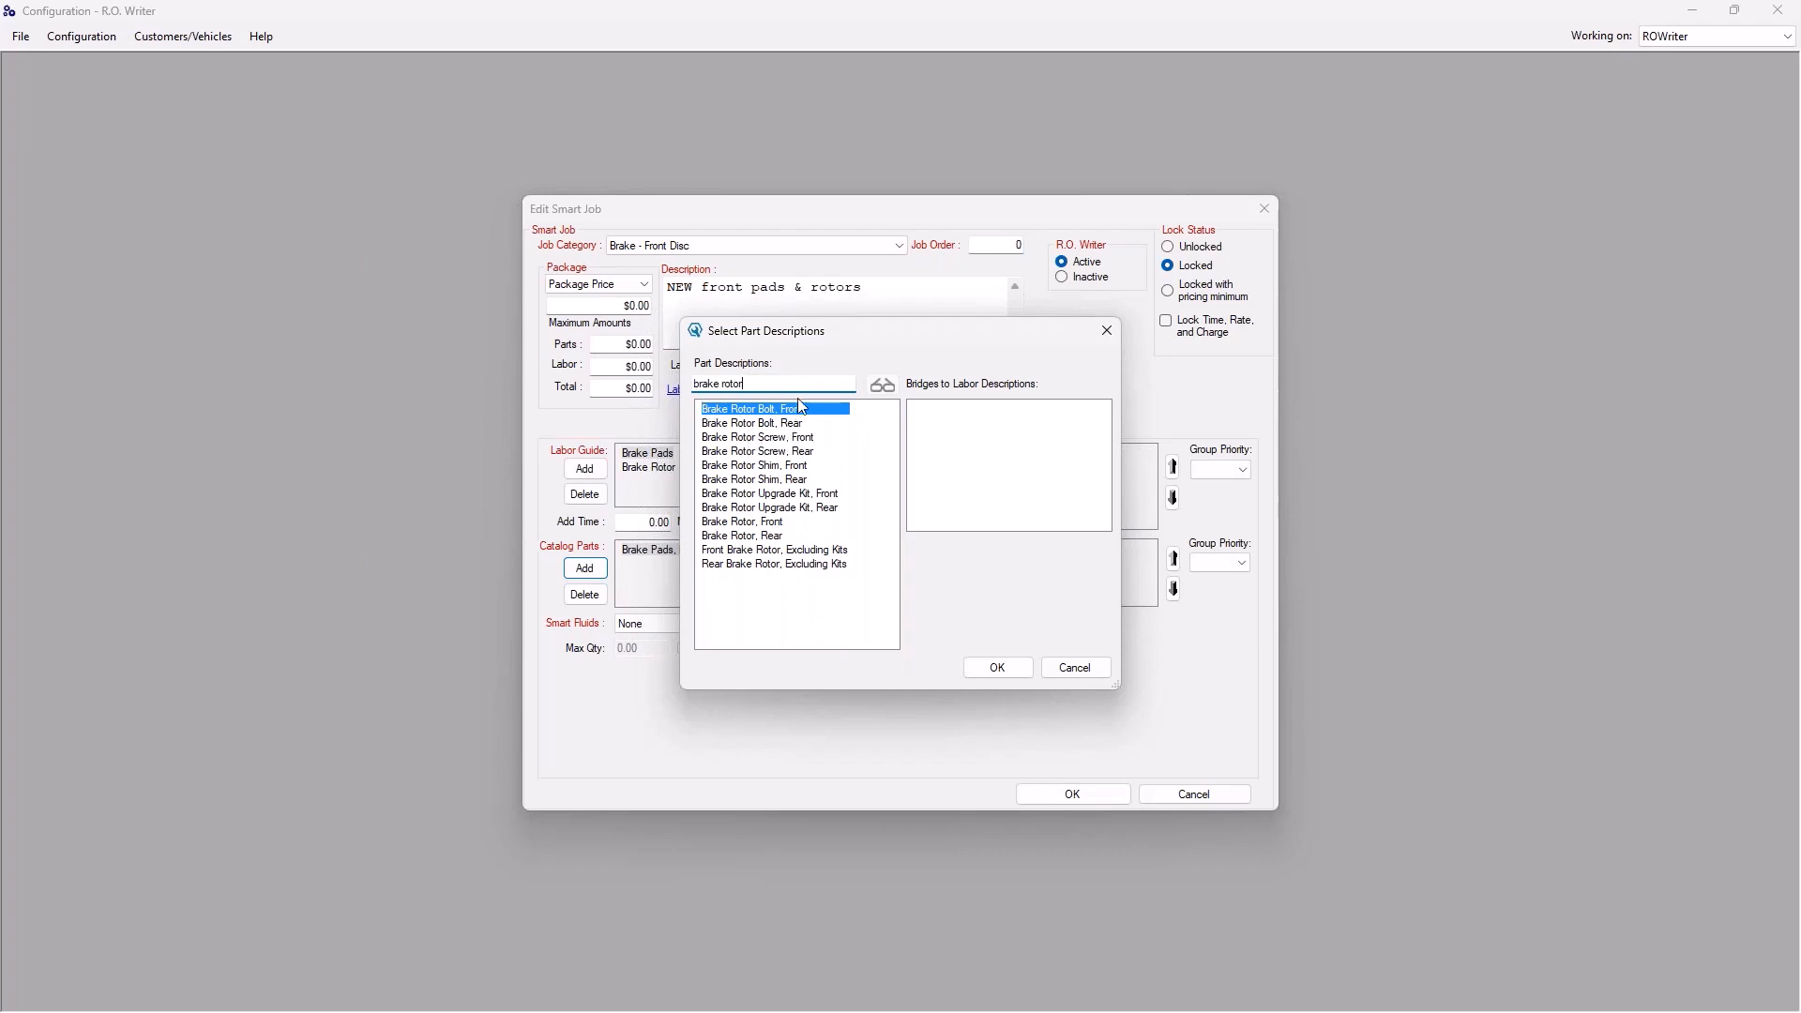
left_click(777, 526)
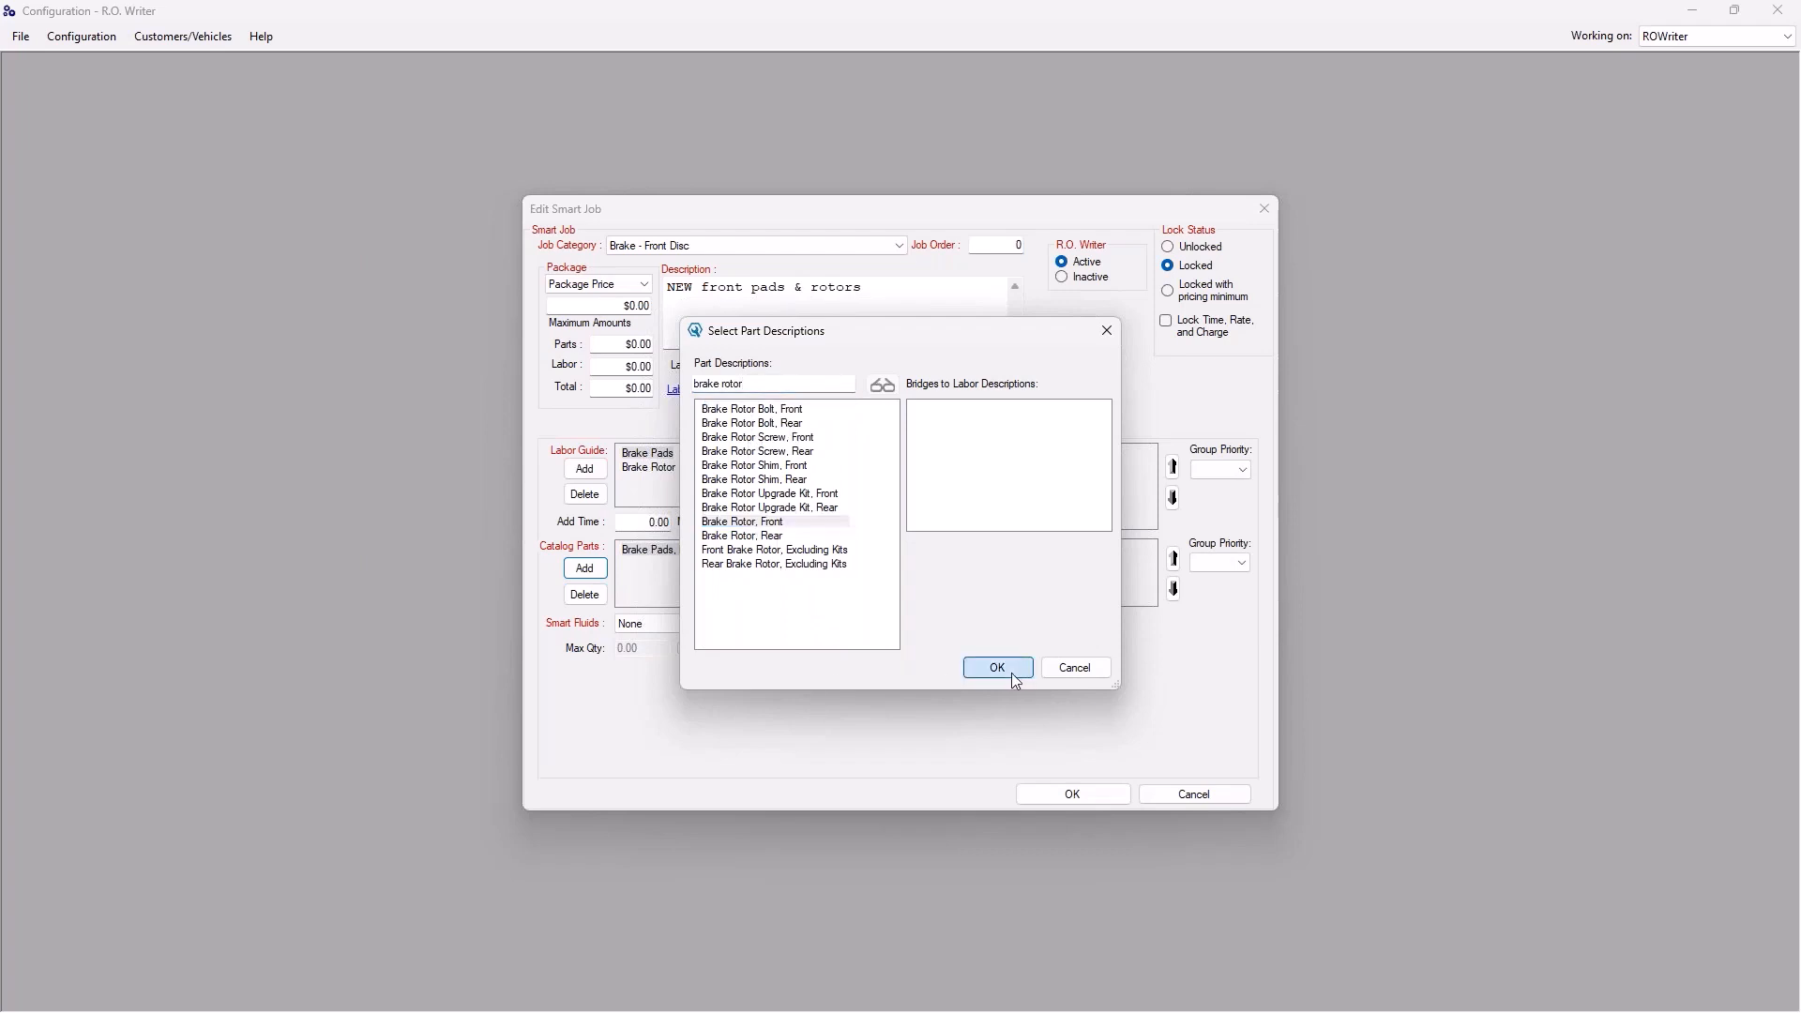
left_click(1009, 669)
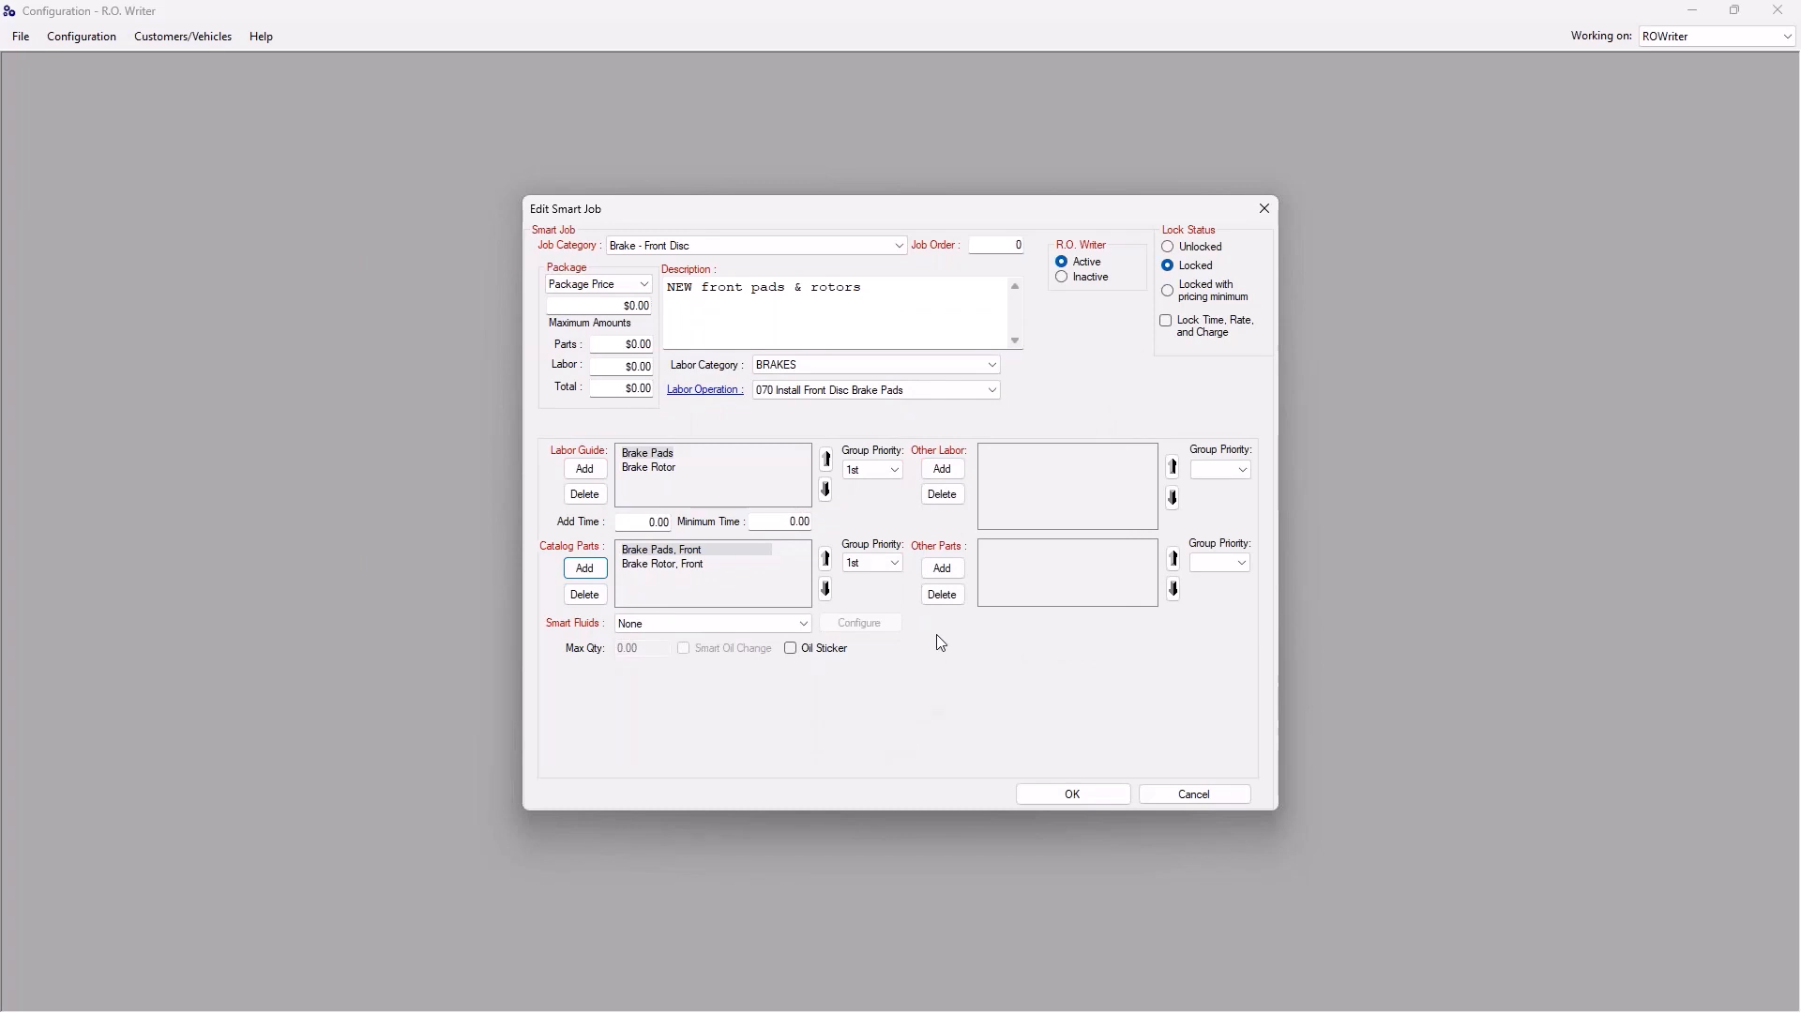
Add the Brake Flush operation from the FLUSH (NO TRANS/DIFF) category as other labor on the smart job.
left_click(959, 469)
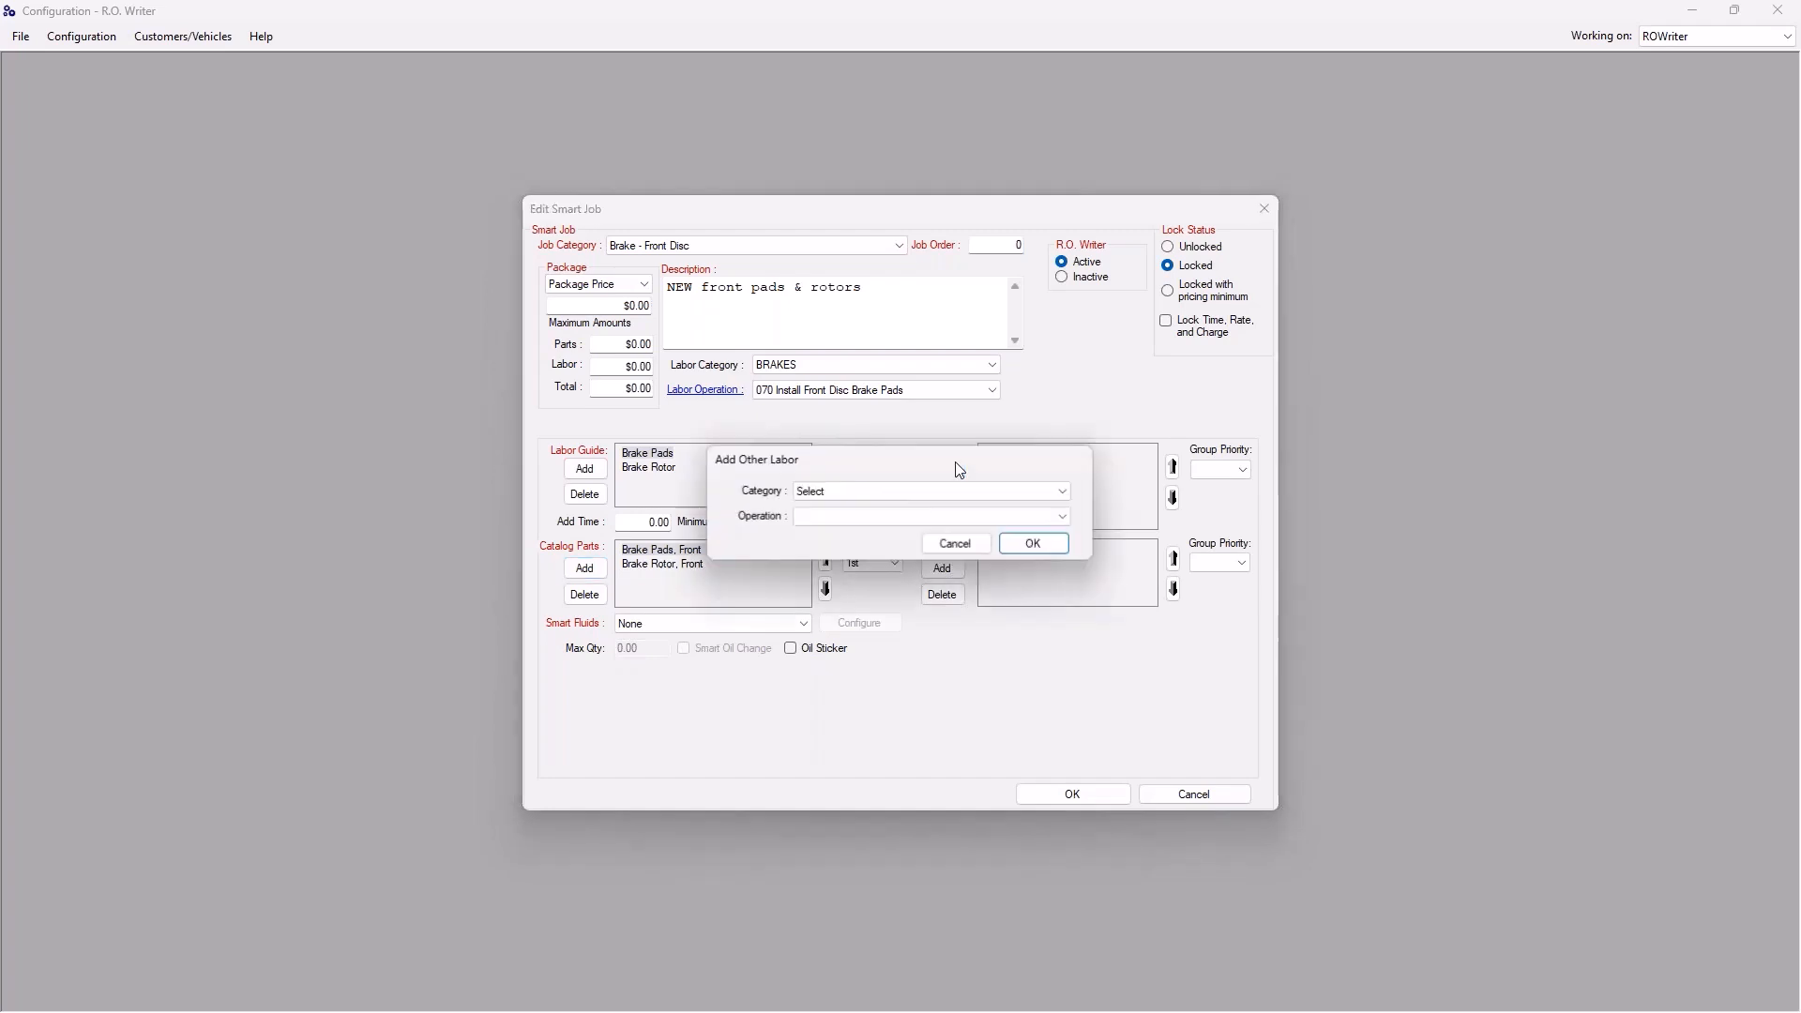
left_click(1062, 491)
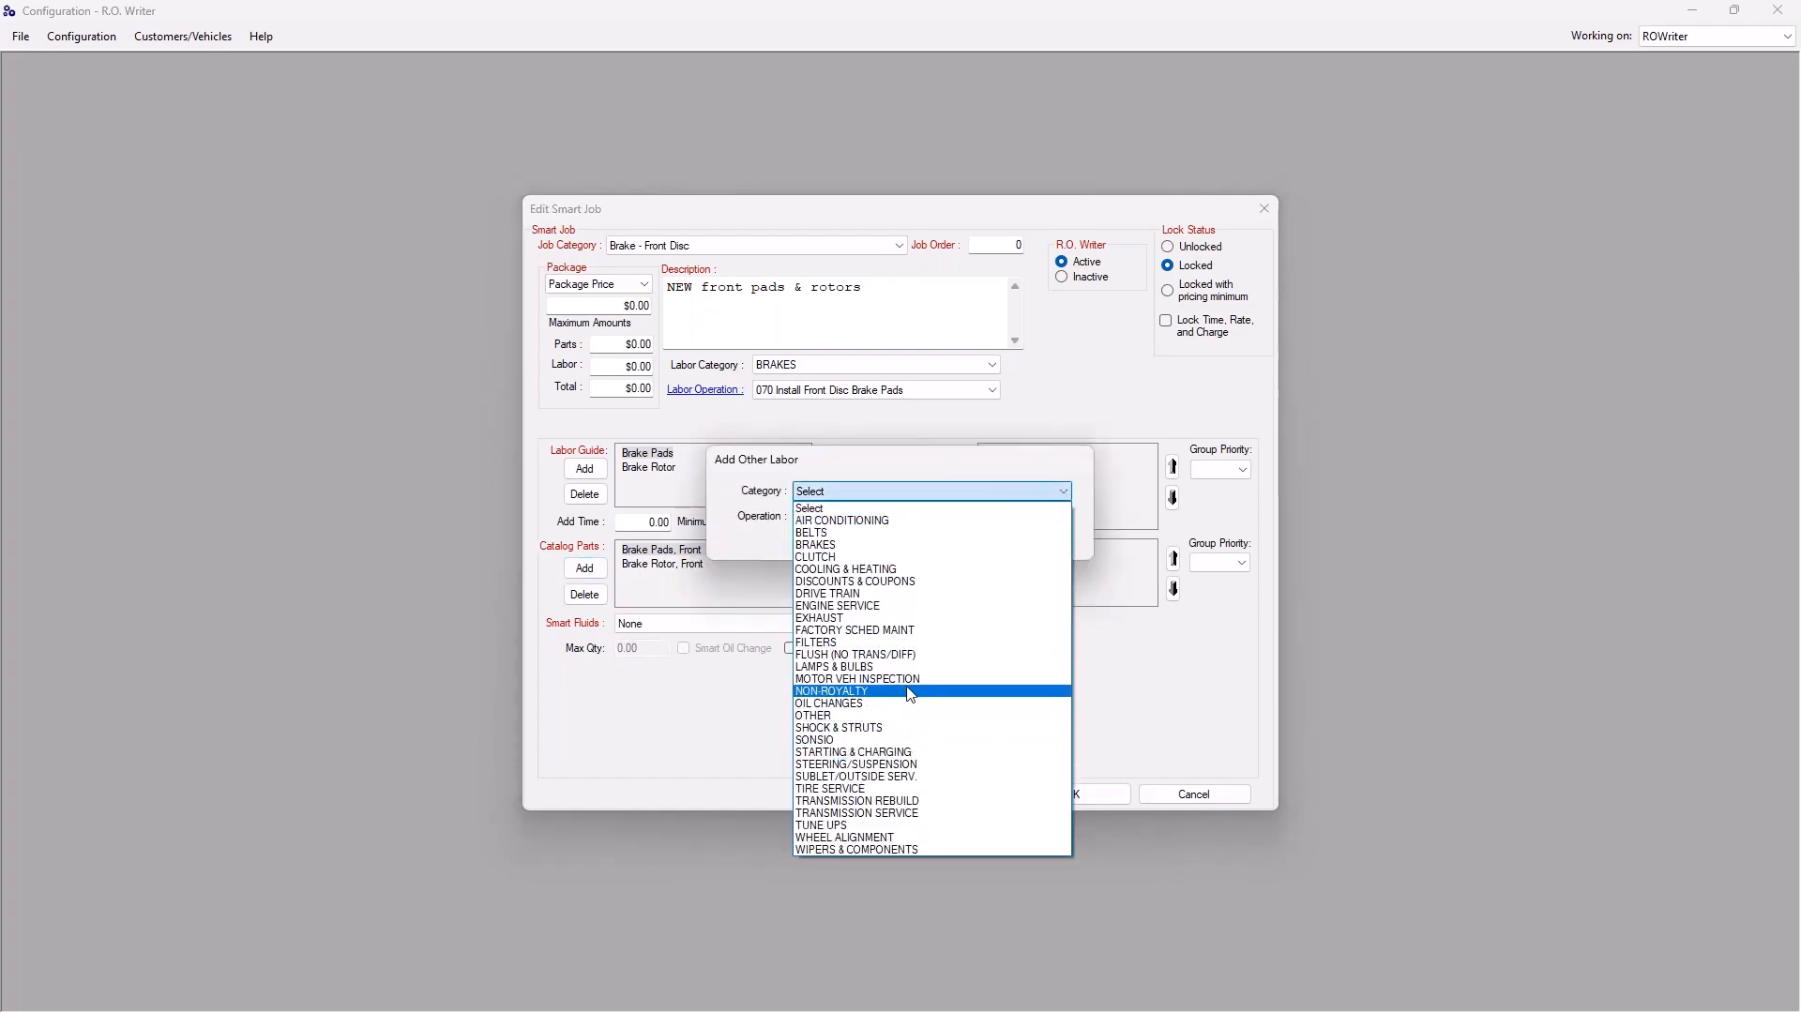
left_click(906, 655)
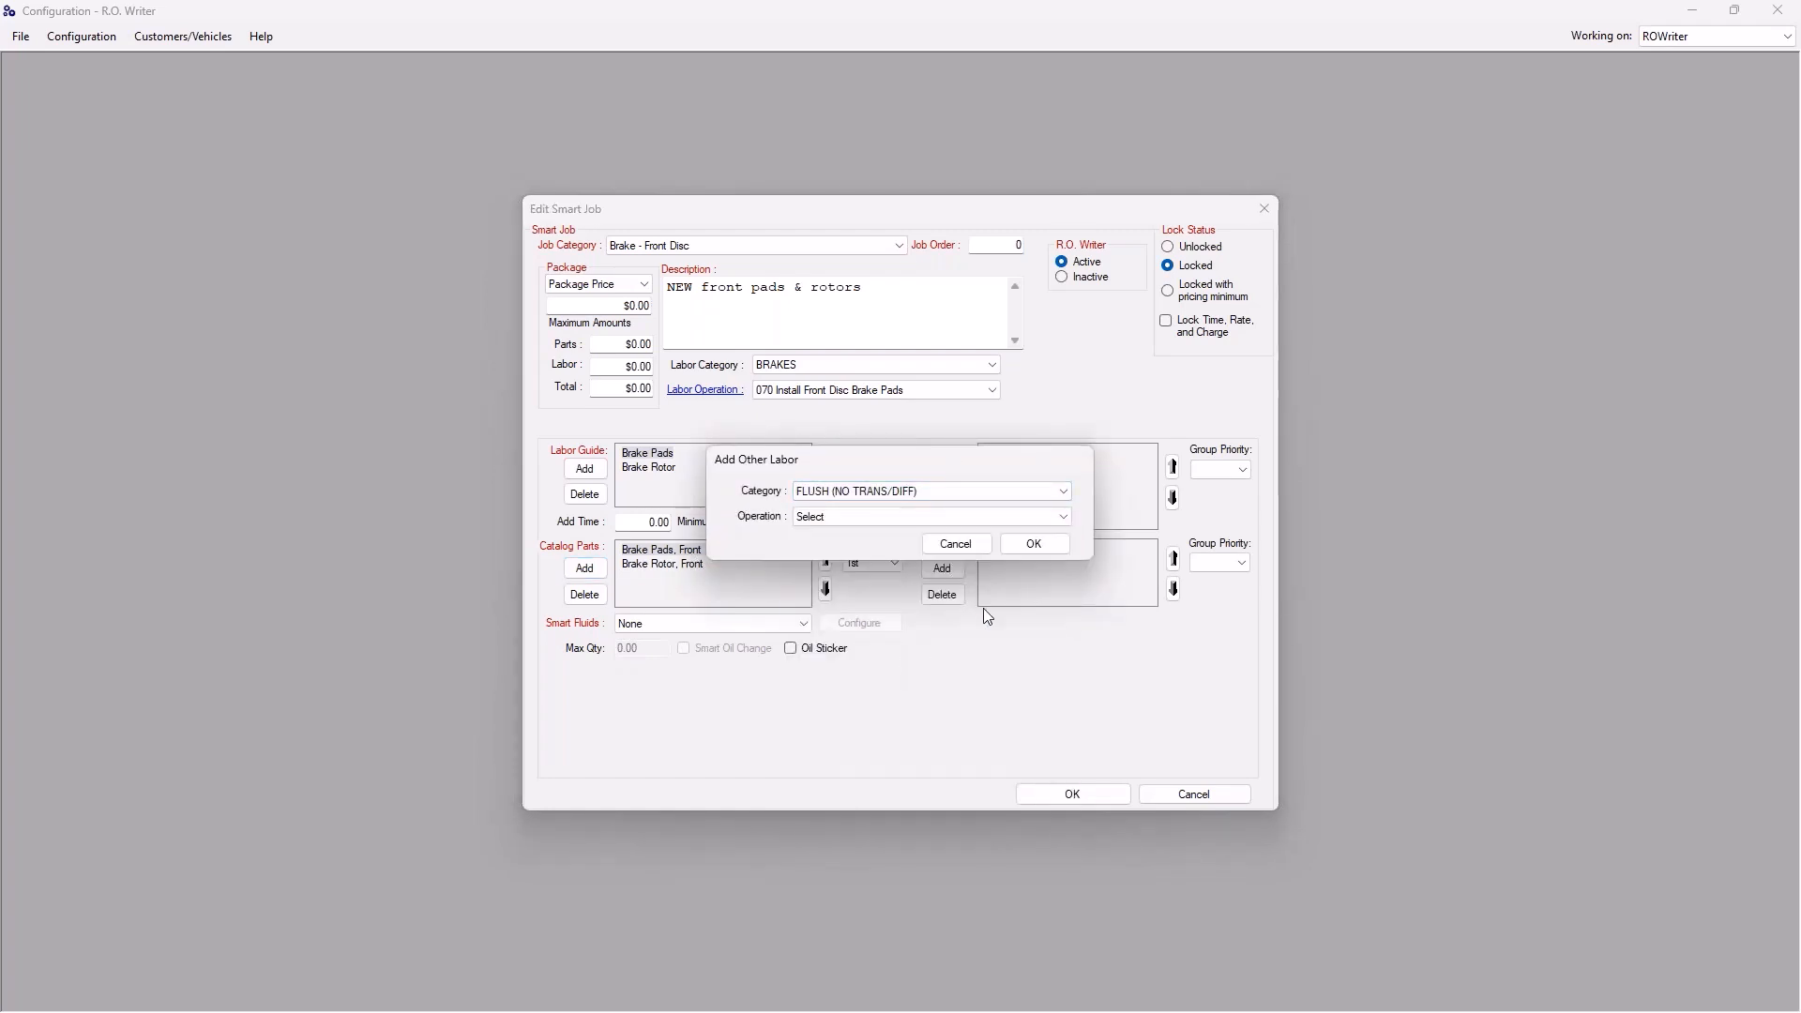
left_click(1066, 519)
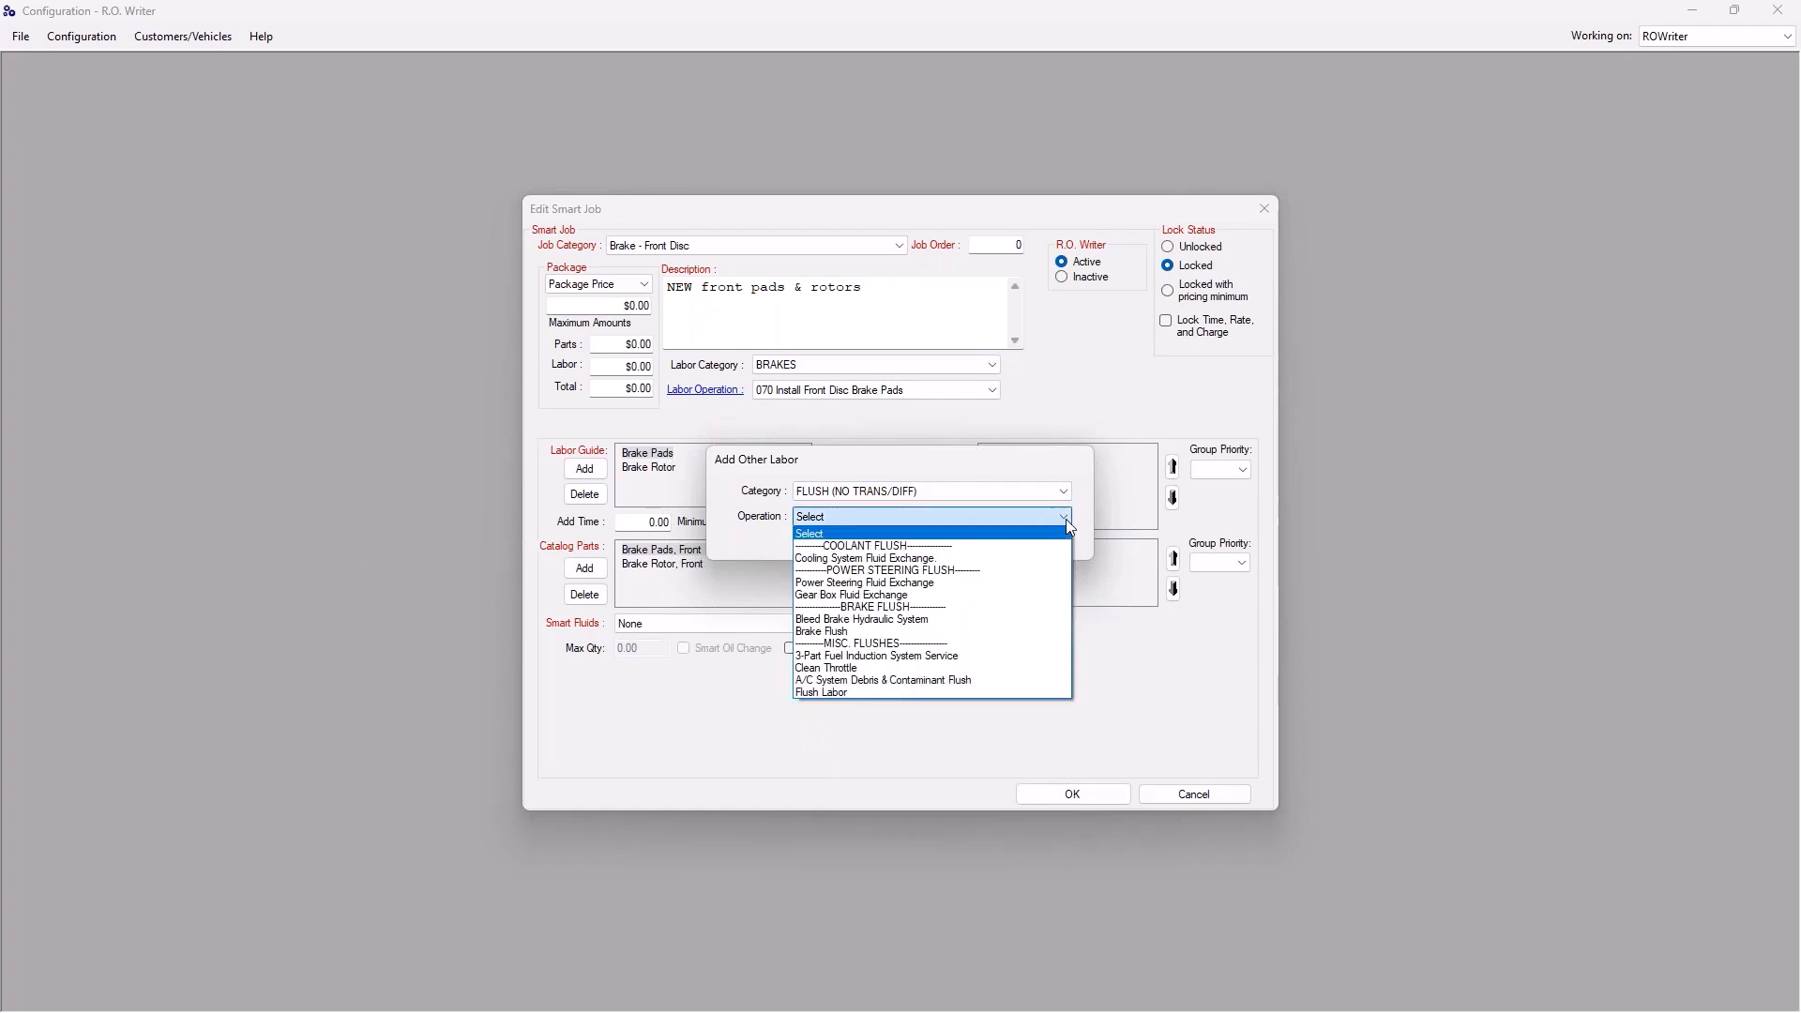
left_click(850, 632)
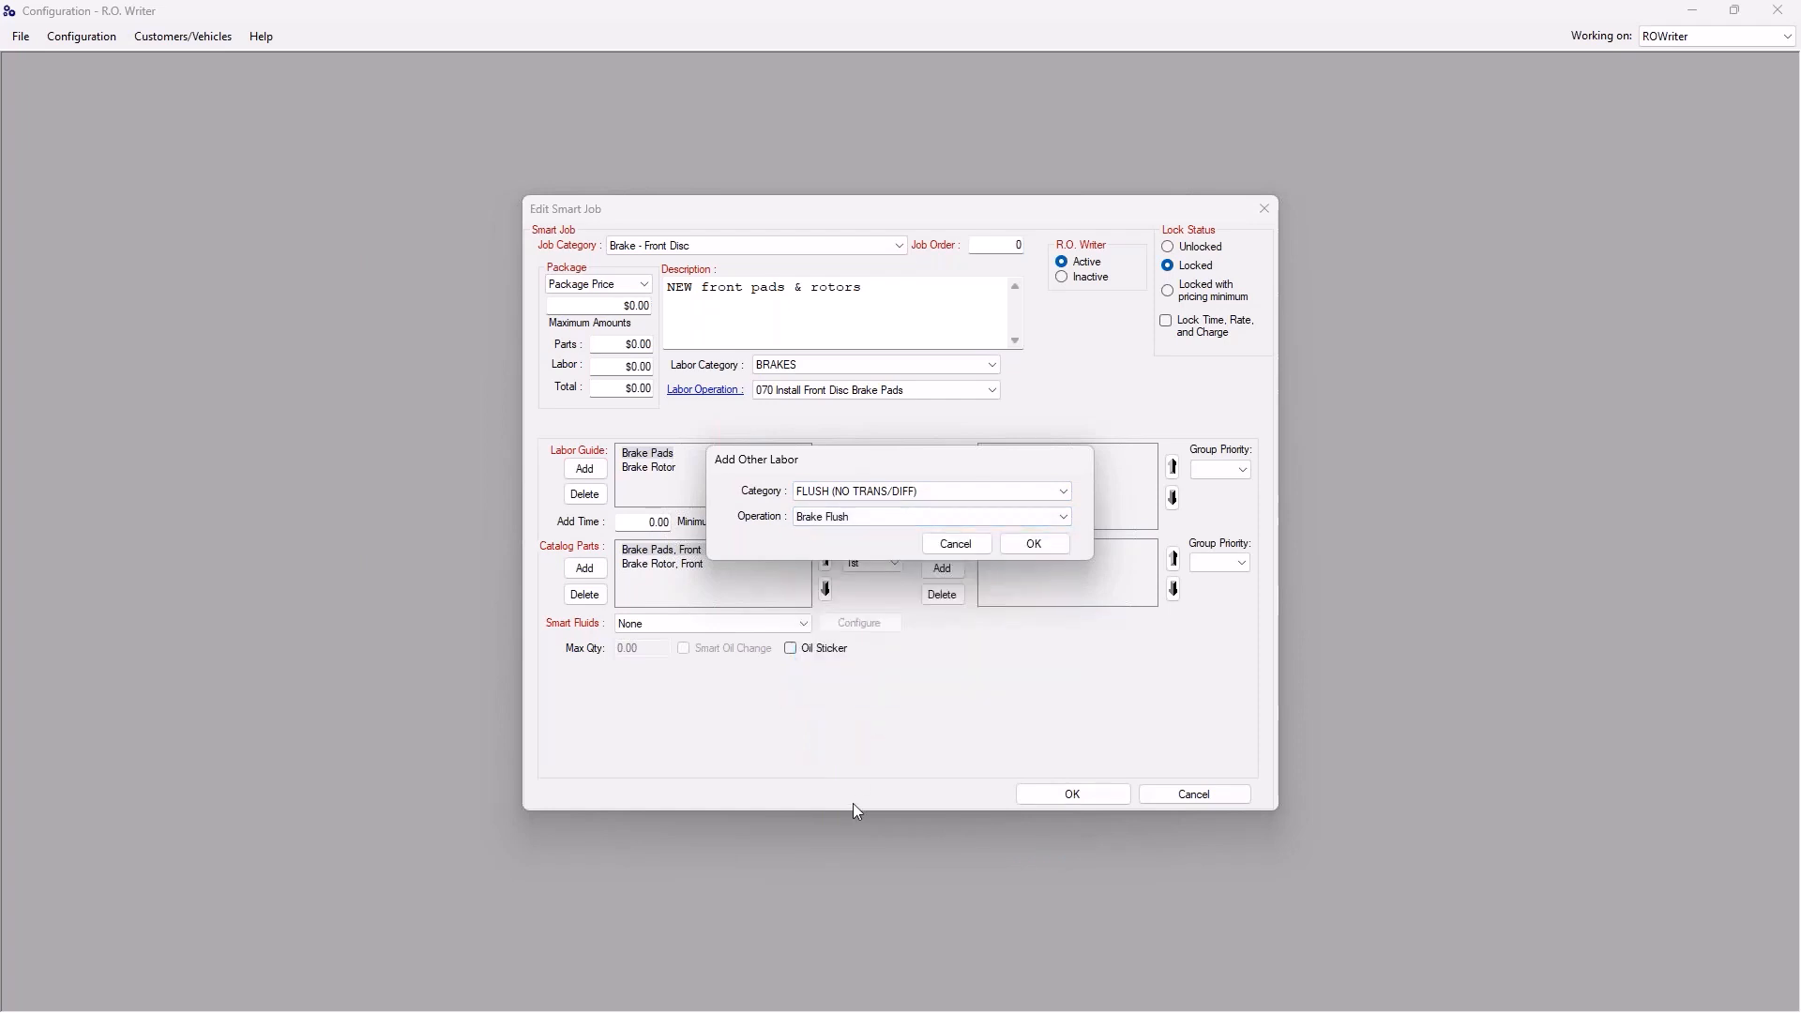
left_click(1035, 545)
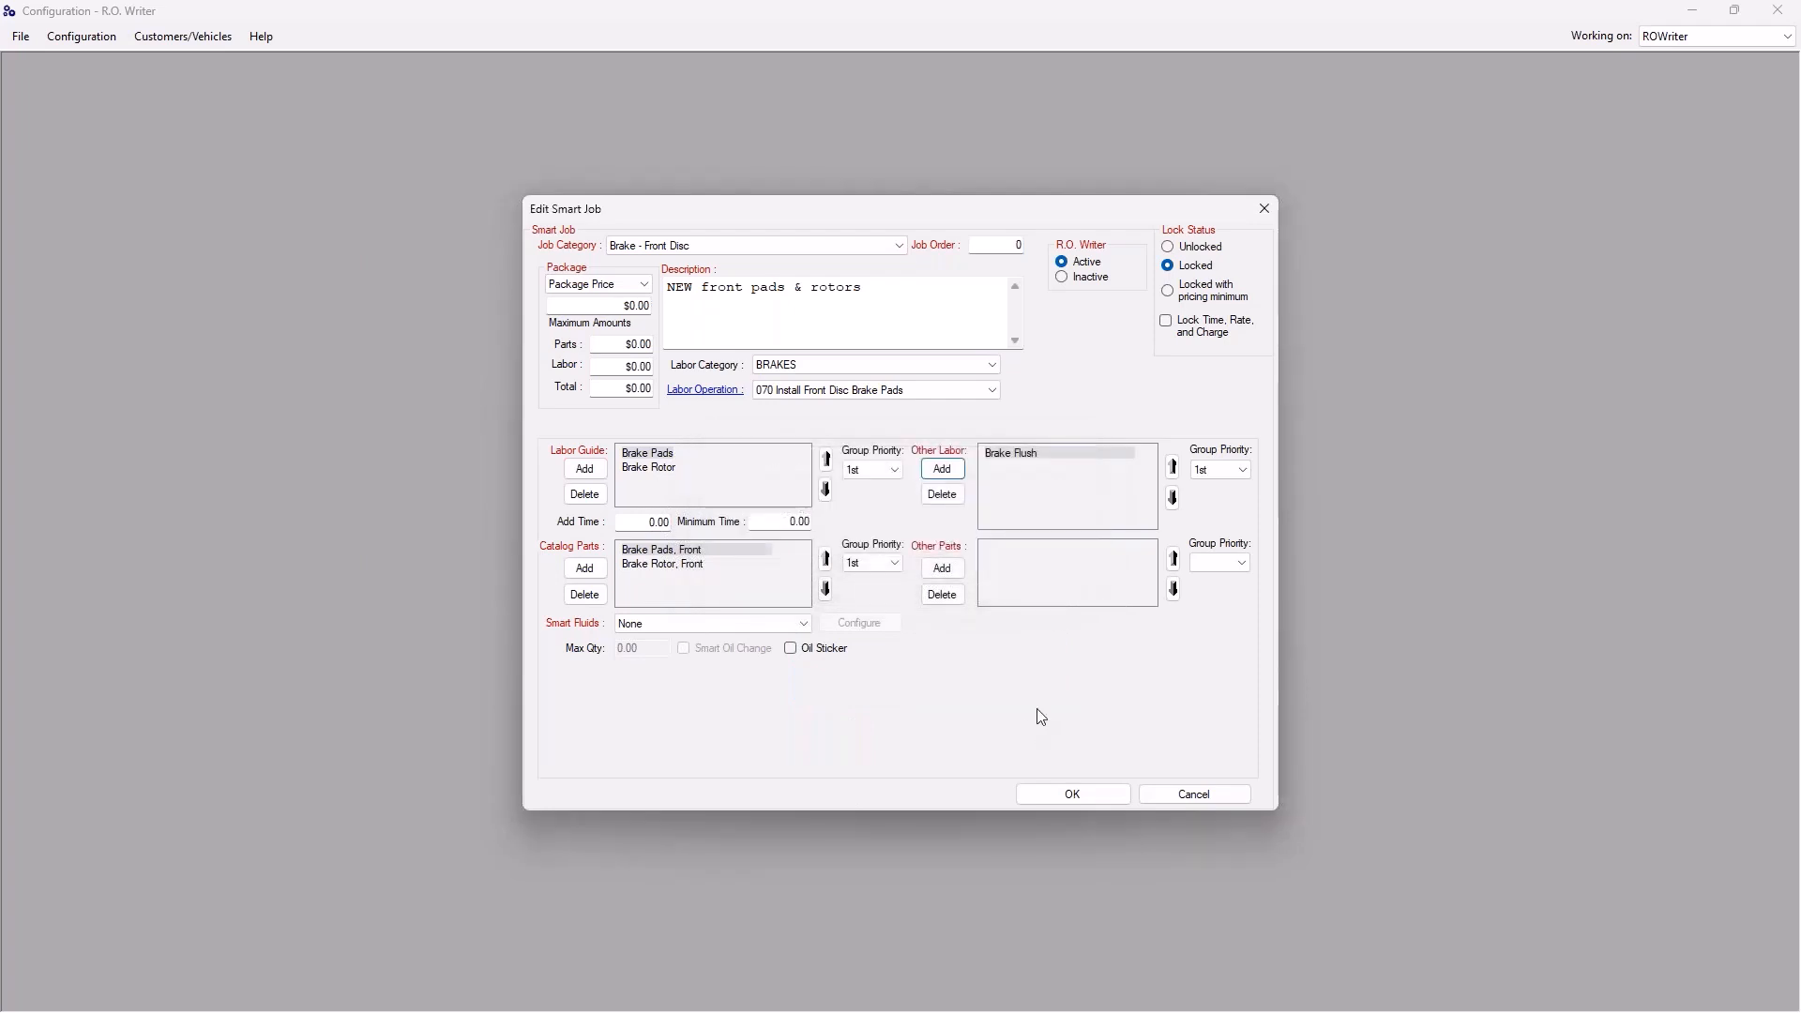
Find part BC in the inventory and add one BRAKE CLEAN to the smart job's other parts.
left_click(943, 569)
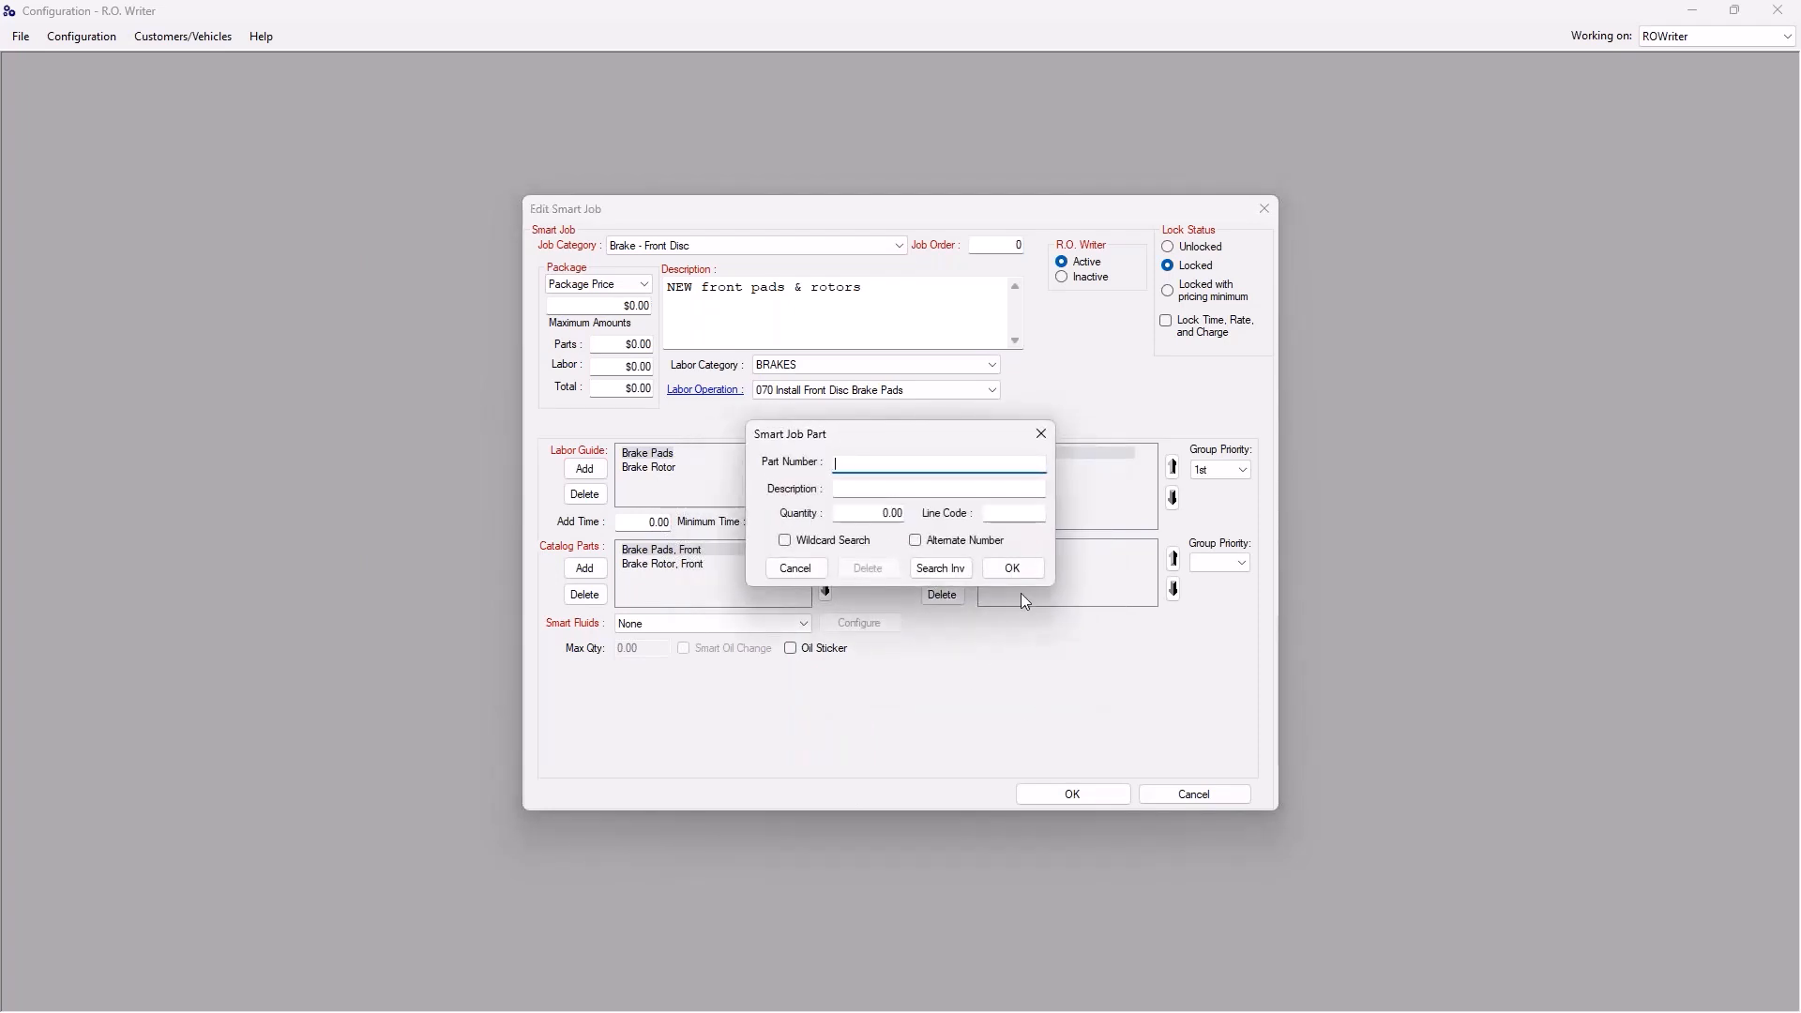
type("BC")
key("Return")
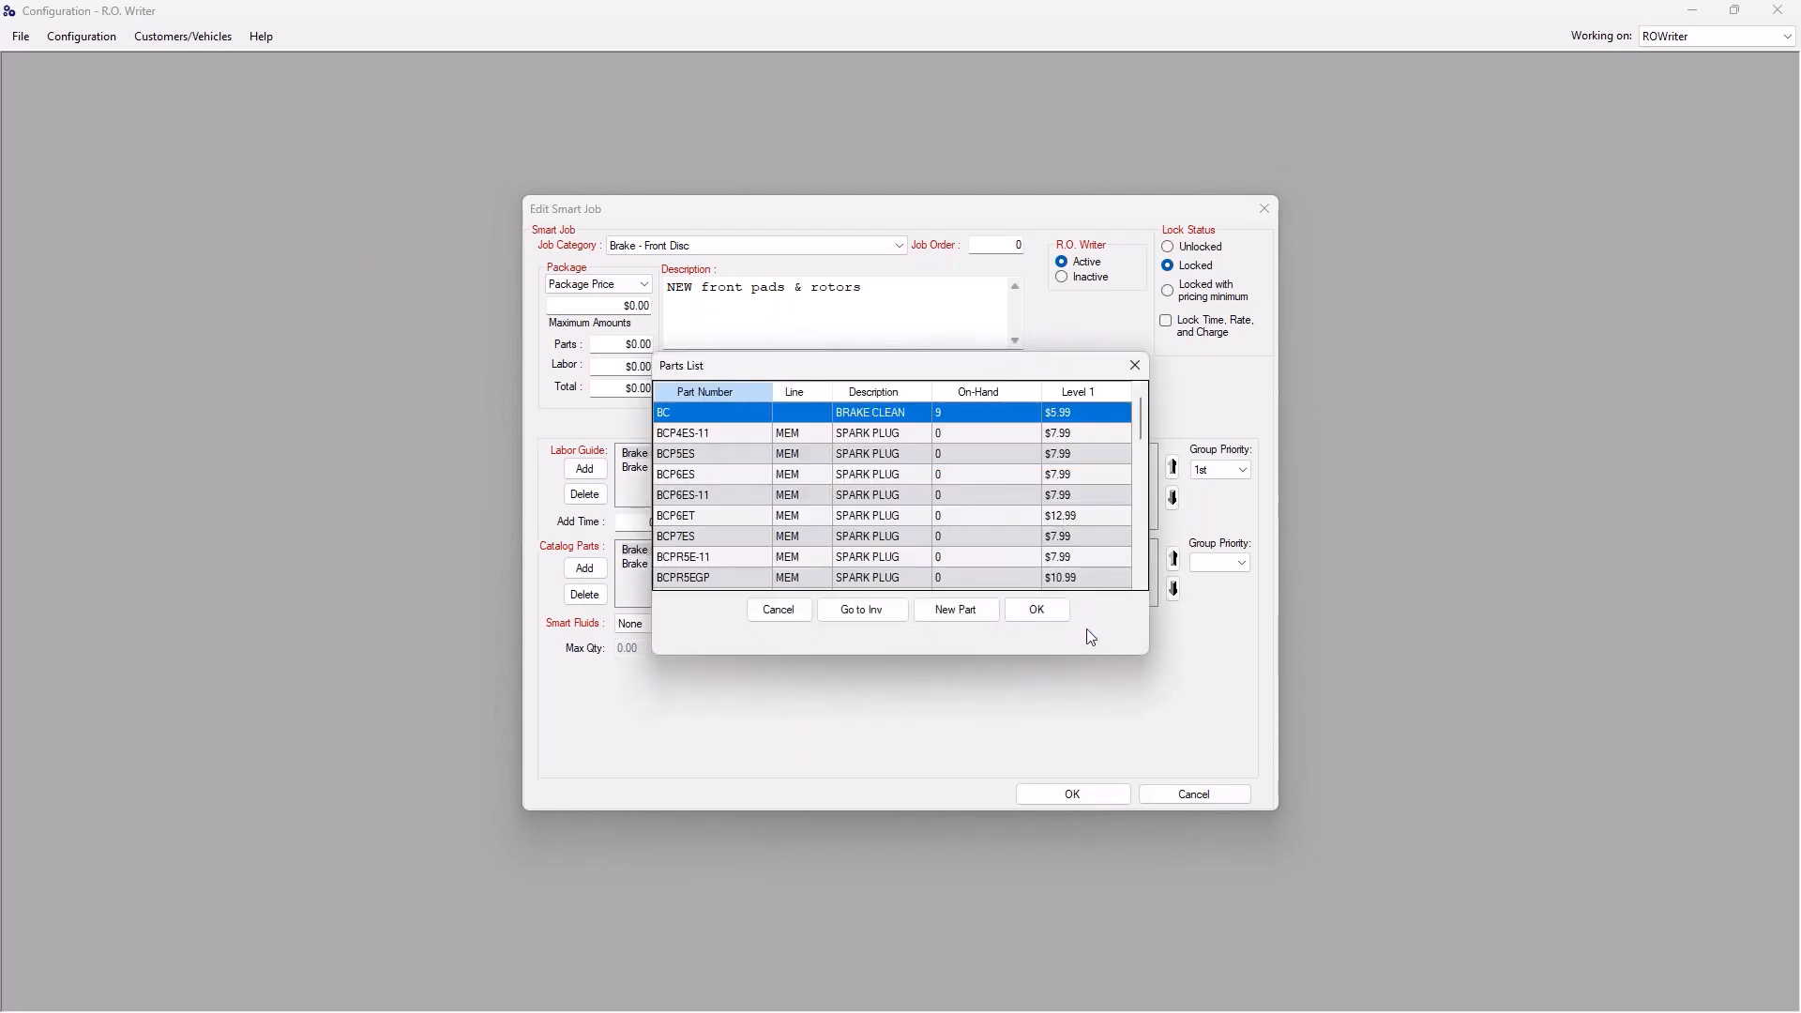
left_click(1055, 608)
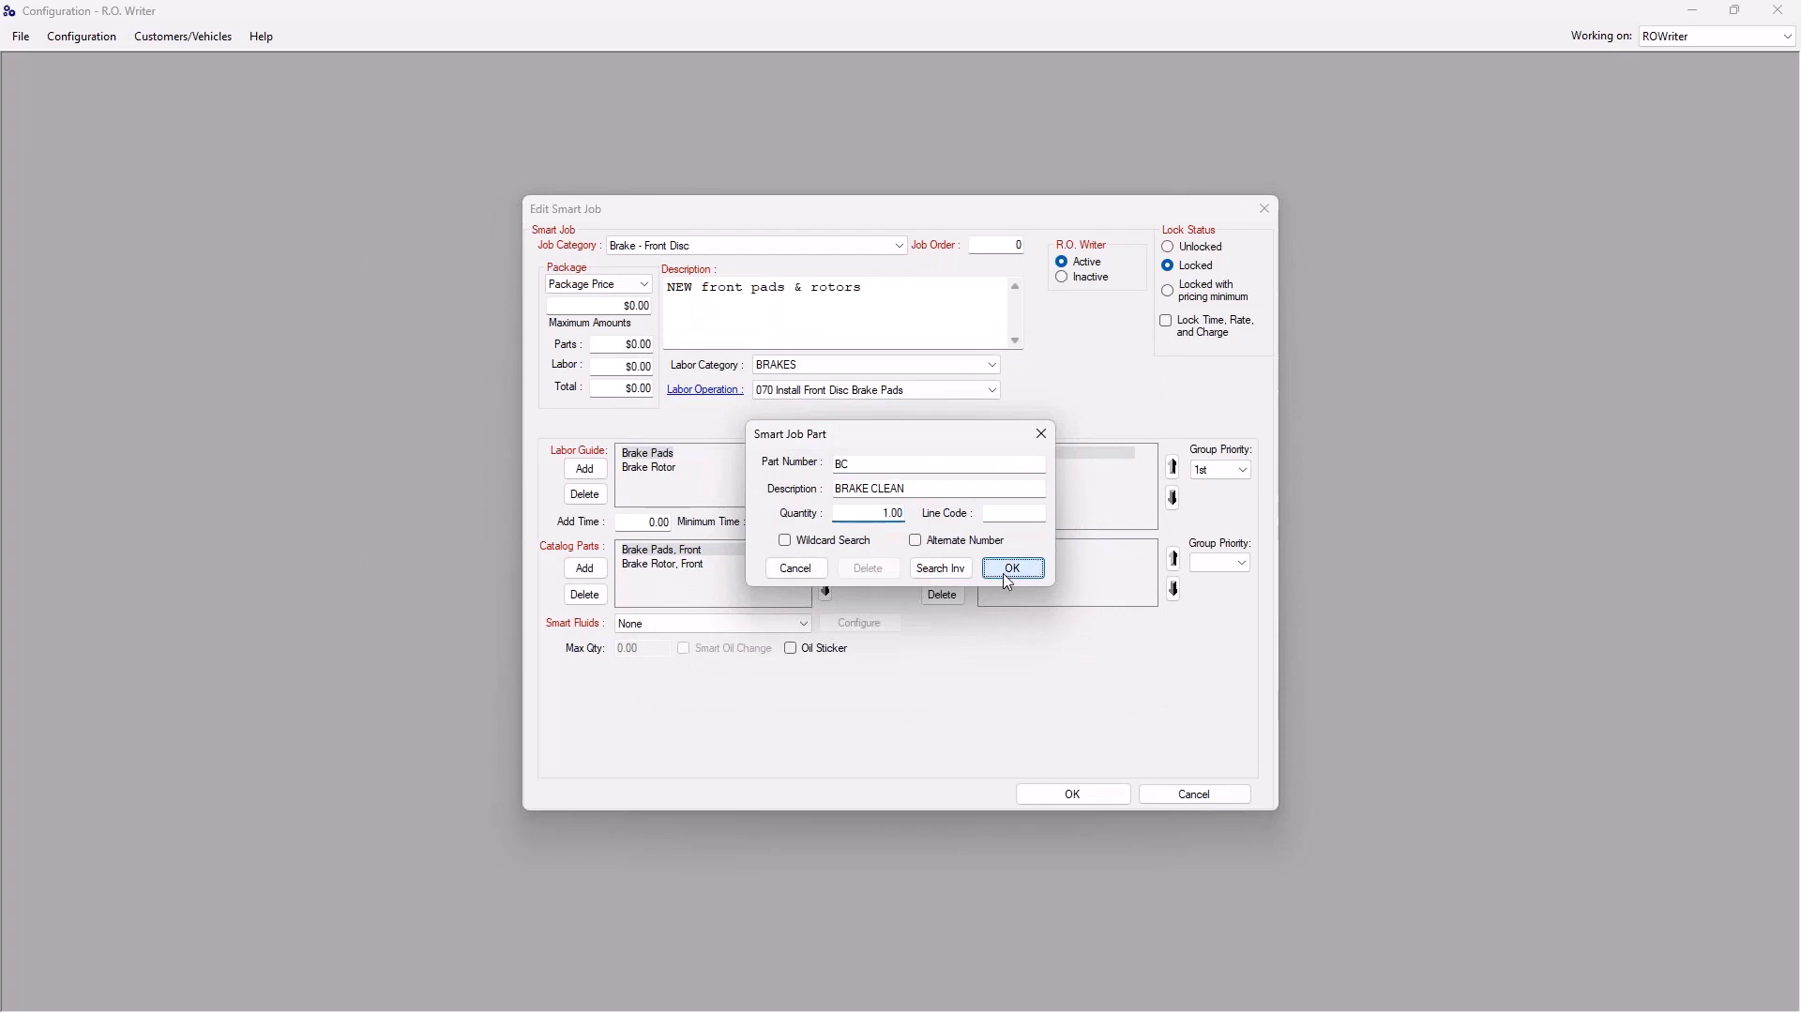
left_click(1006, 570)
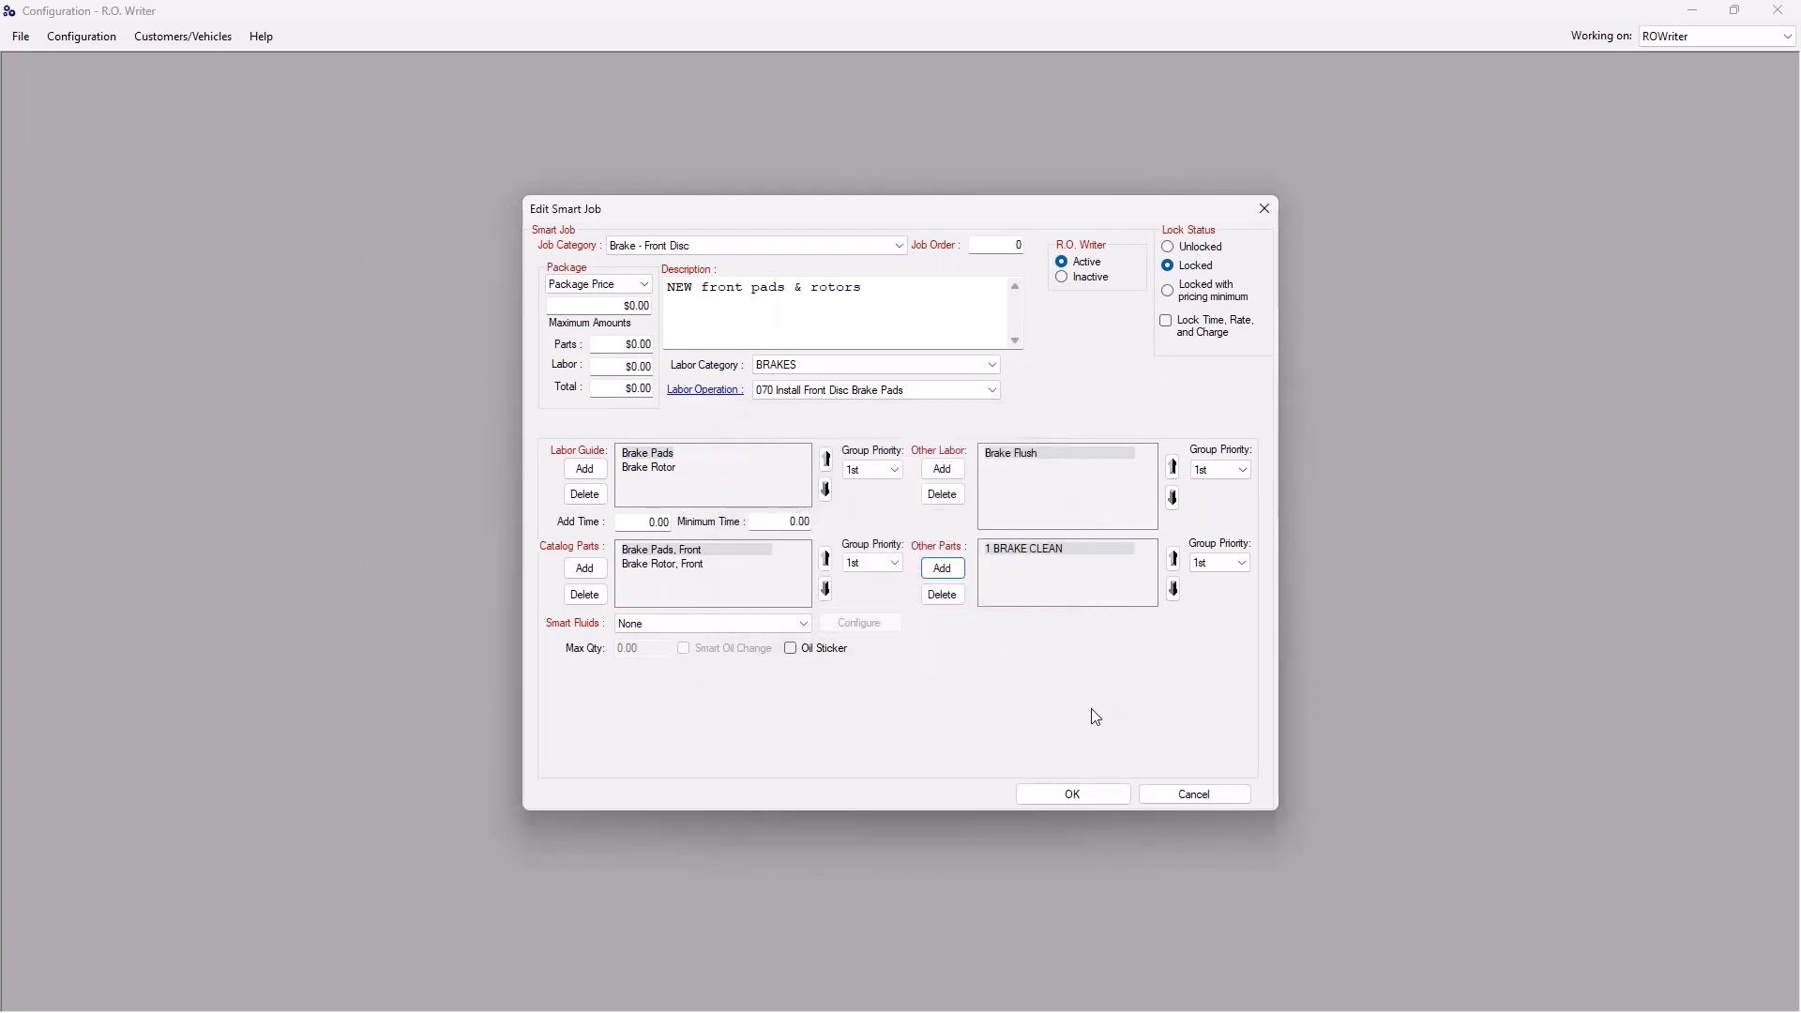
Save the NEW front pads & rotors smart job and close the smart job list.
left_click(668, 523)
left_click(646, 524)
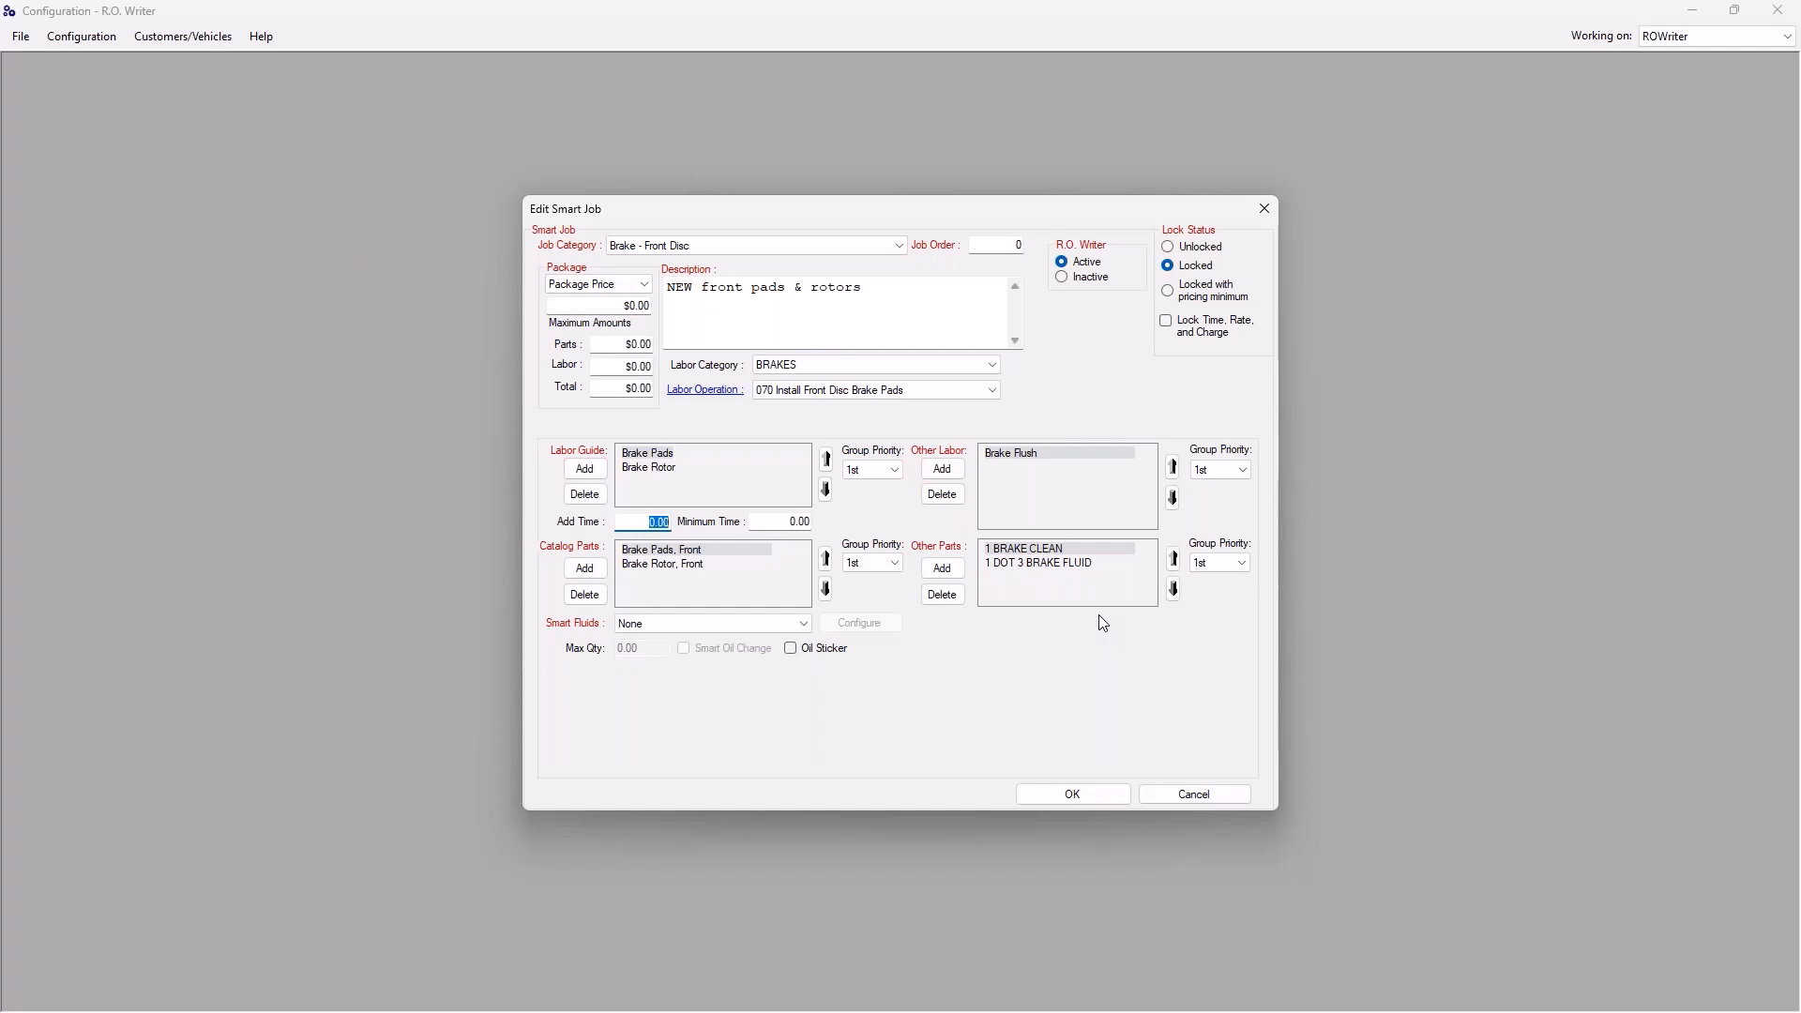
left_click(1097, 800)
left_click(1018, 613)
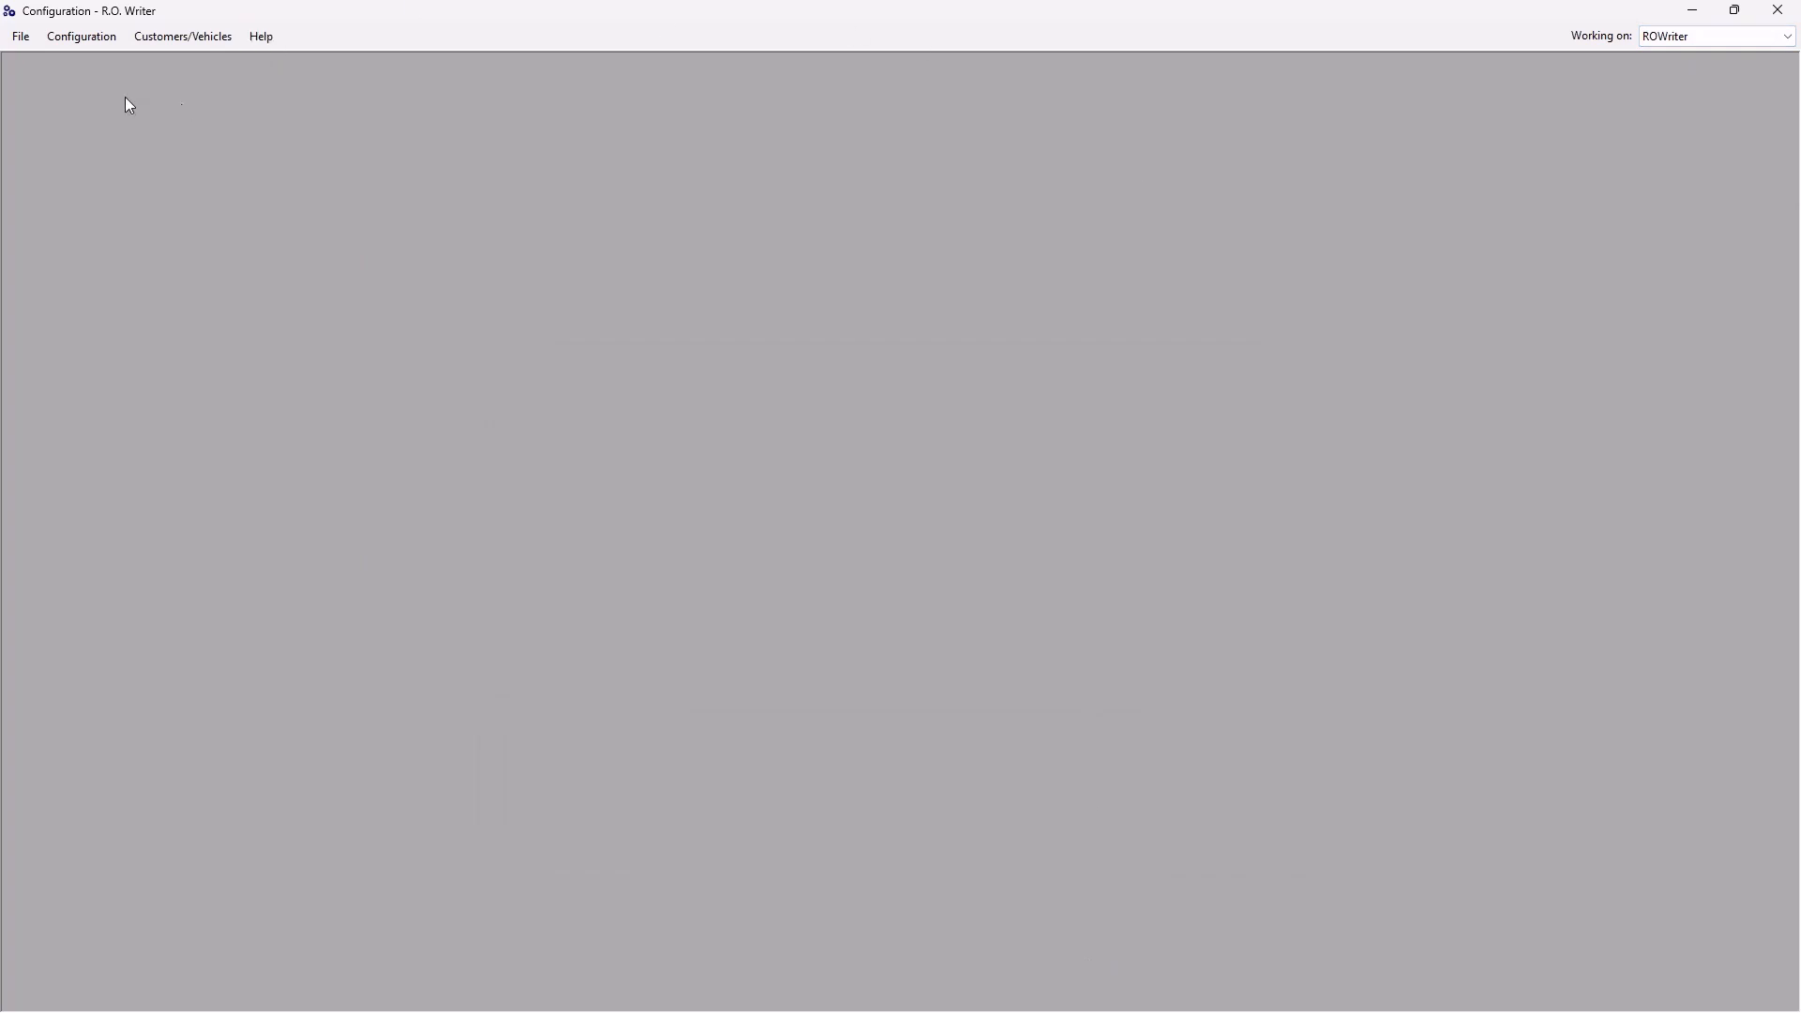
Open the labor Smart Jobs setup, passing the password prompt, and list the Brake - Rear Drum category.
left_click(92, 39)
mouse_move(90, 102)
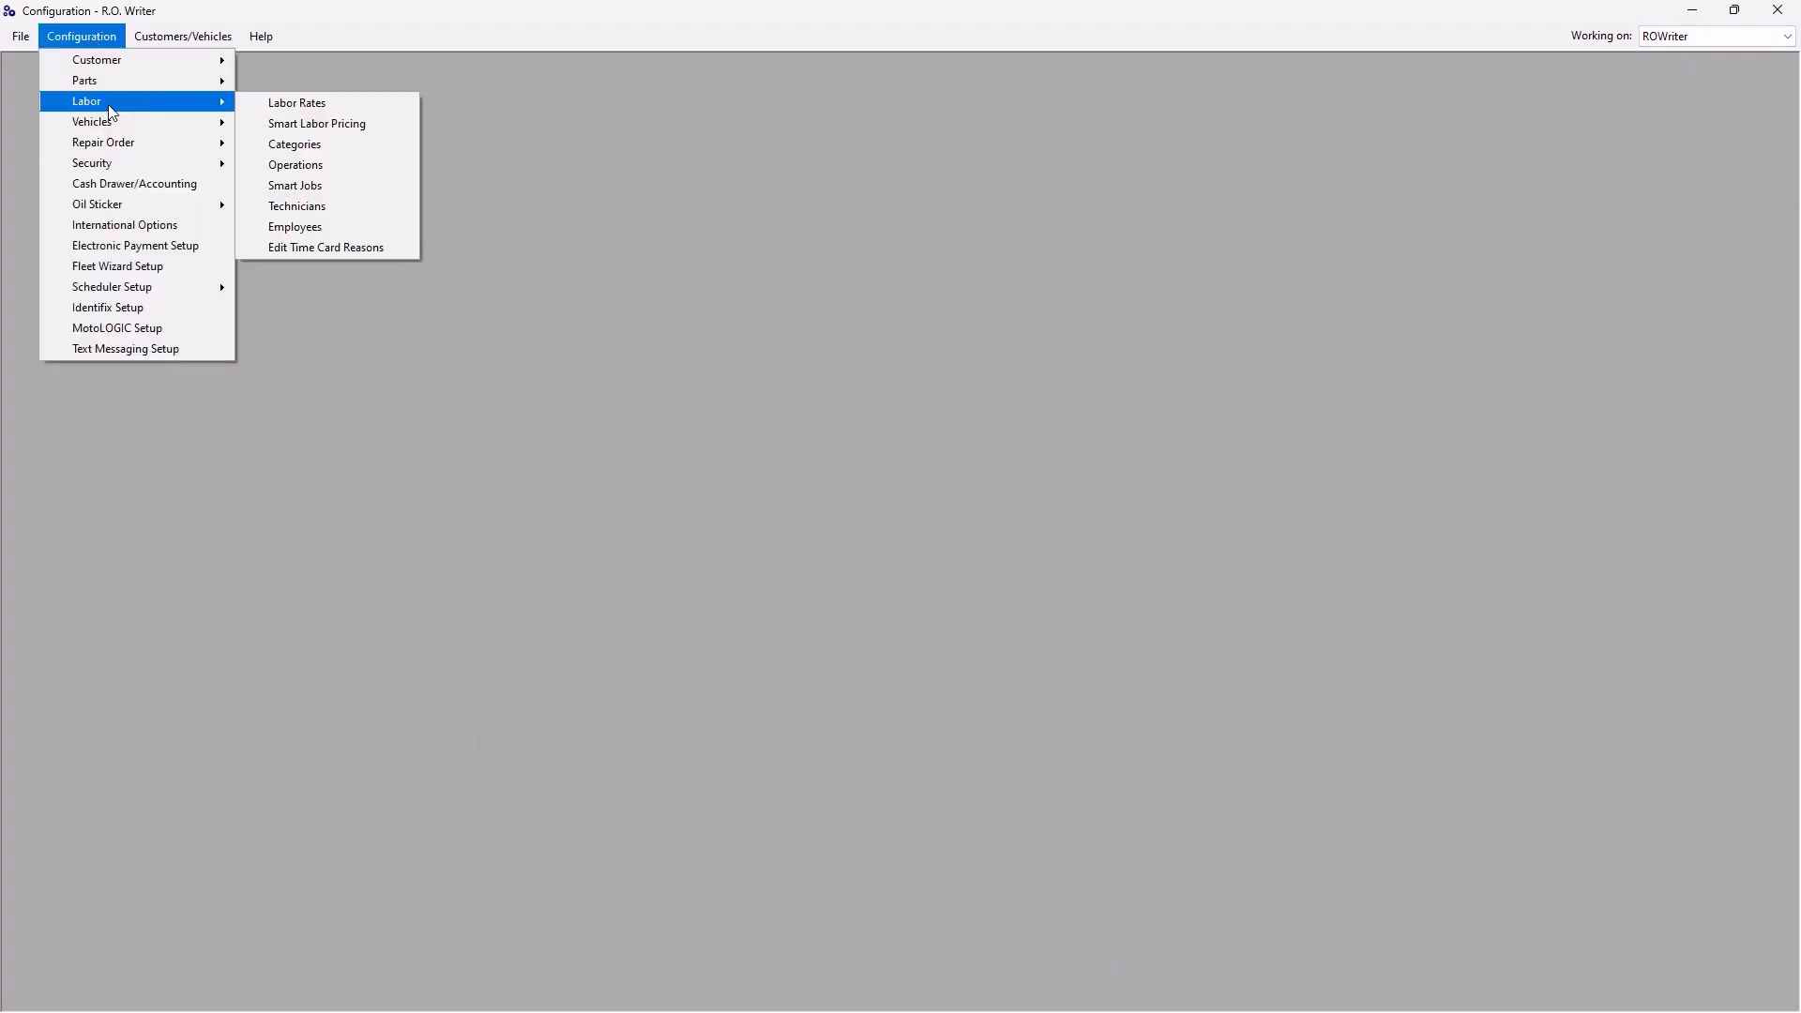
left_click(296, 186)
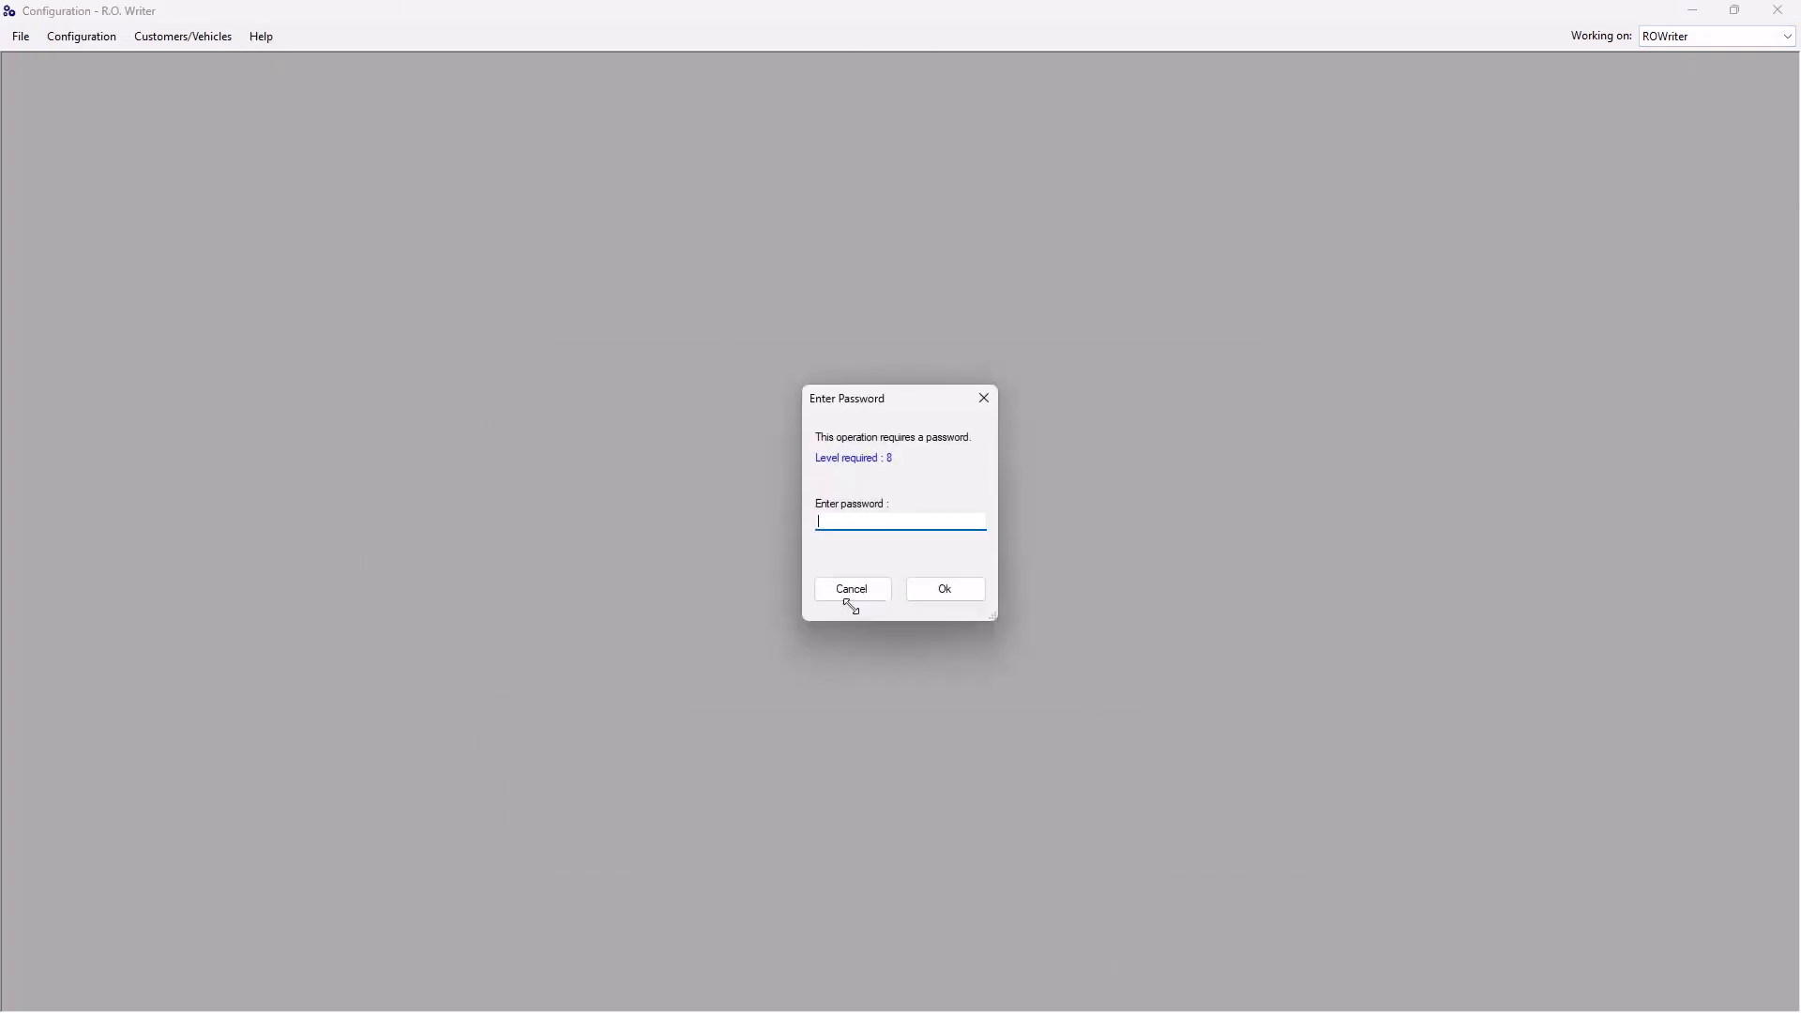
left_click(956, 587)
left_click(929, 427)
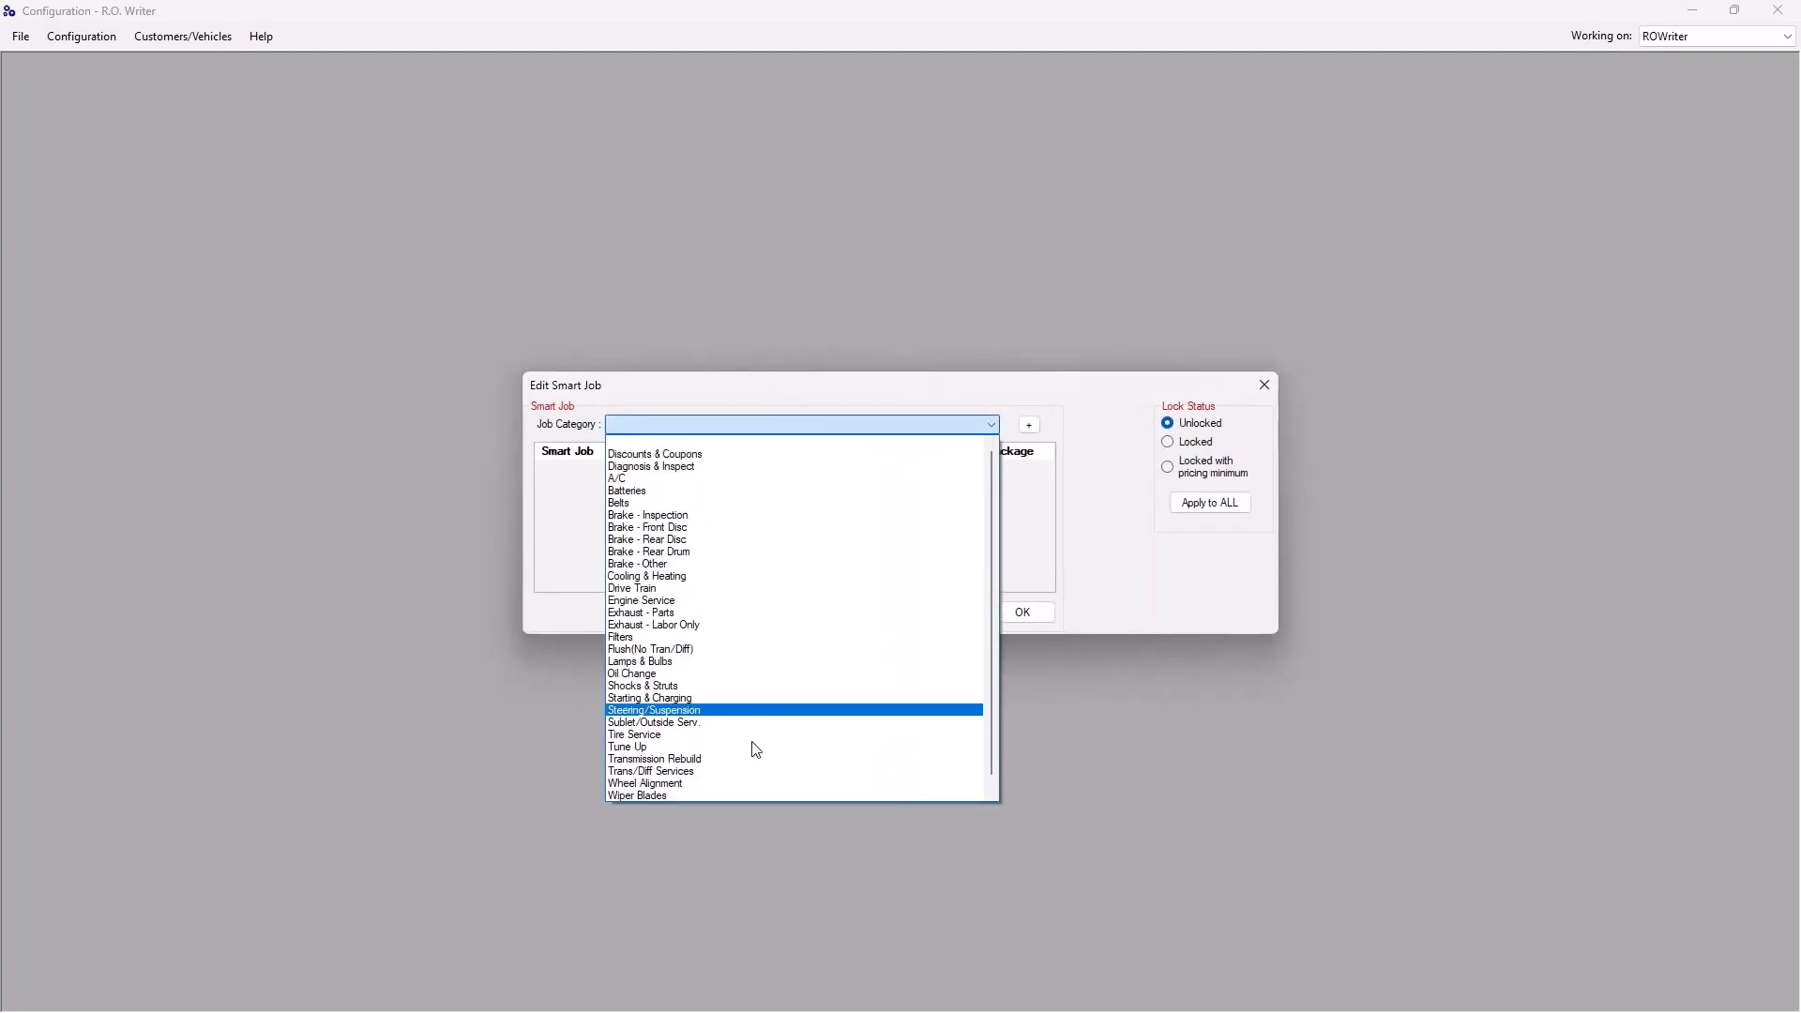
left_click(692, 552)
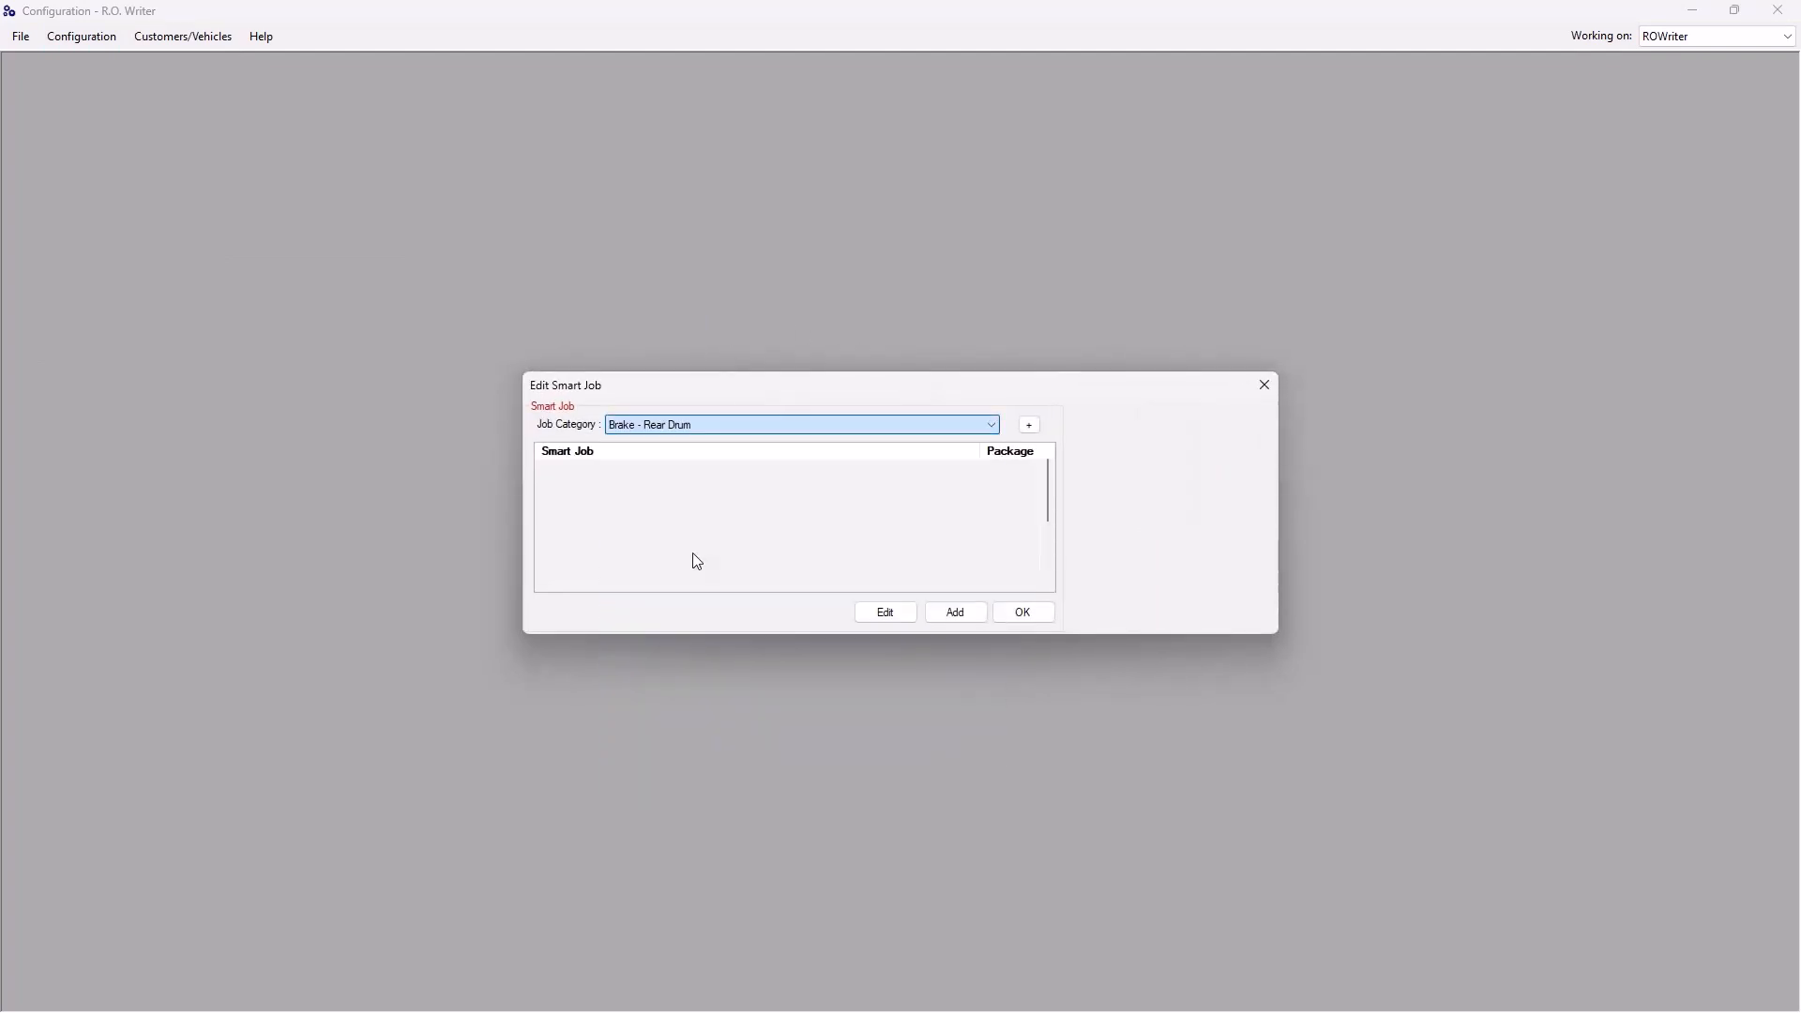
Review the setup of the Install Rear Brake Shoes & Machine smart job, and close the smart job list.
left_click(672, 492)
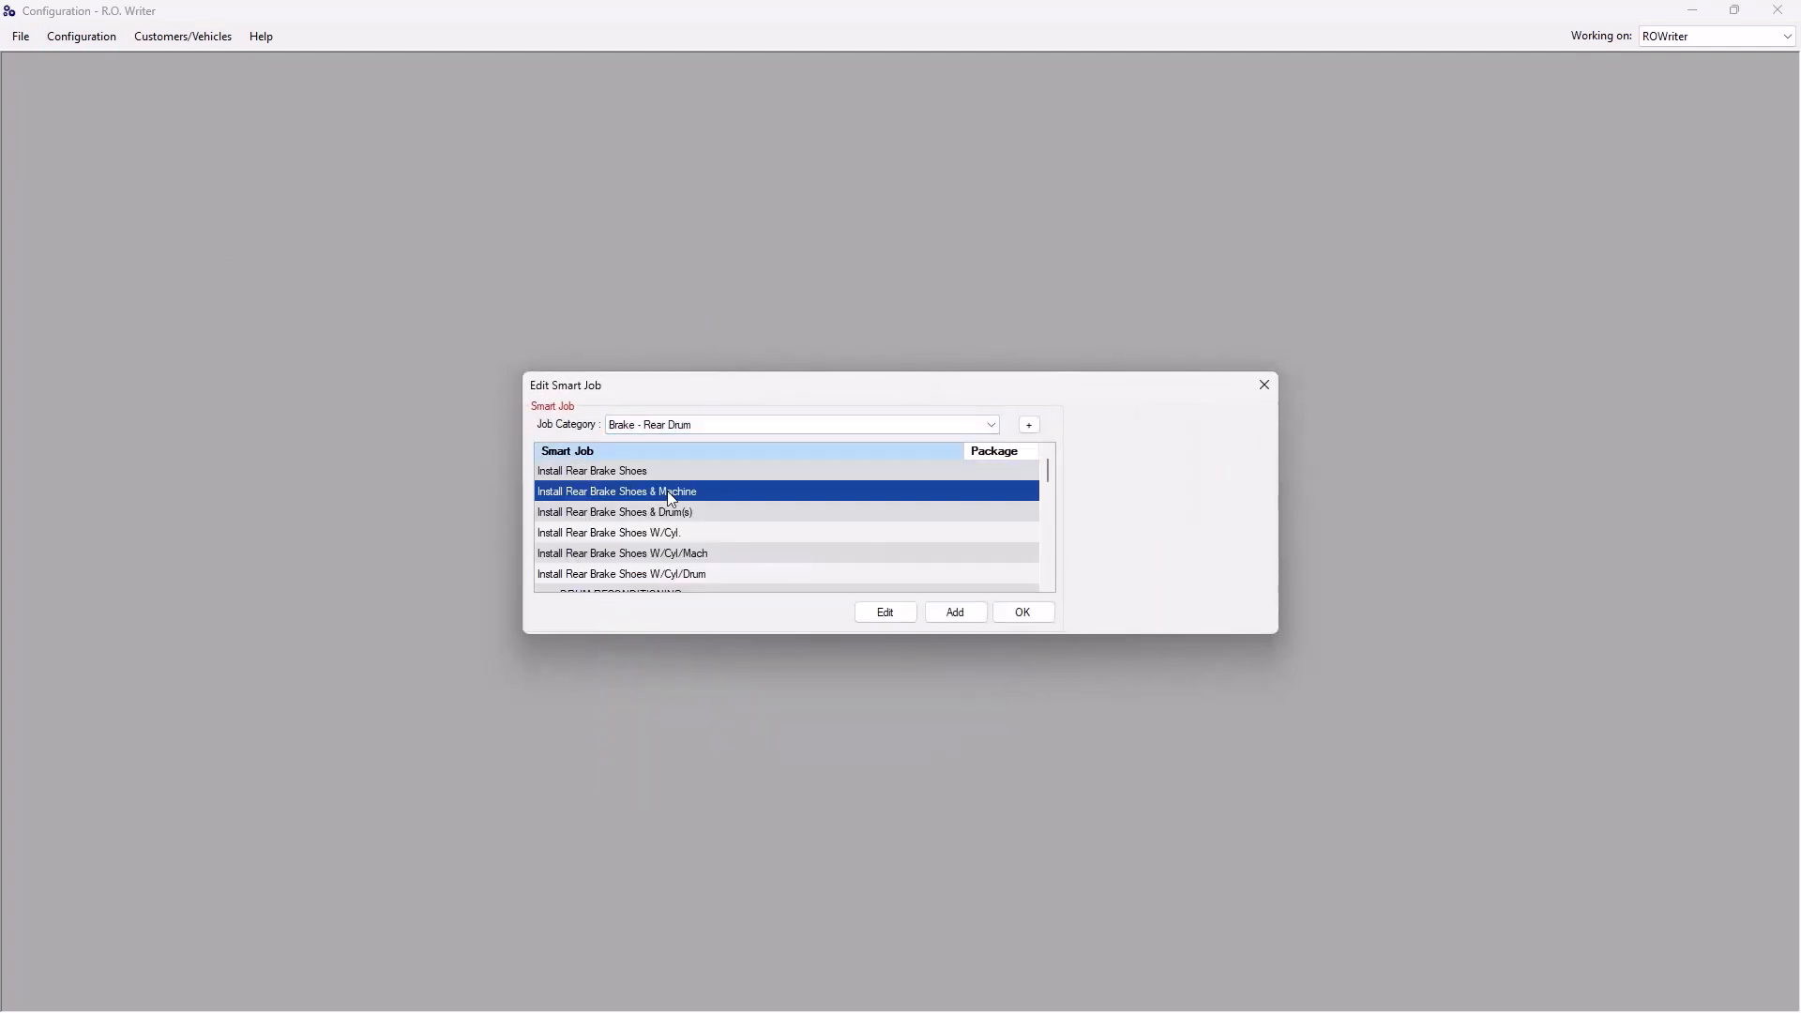
left_click(885, 612)
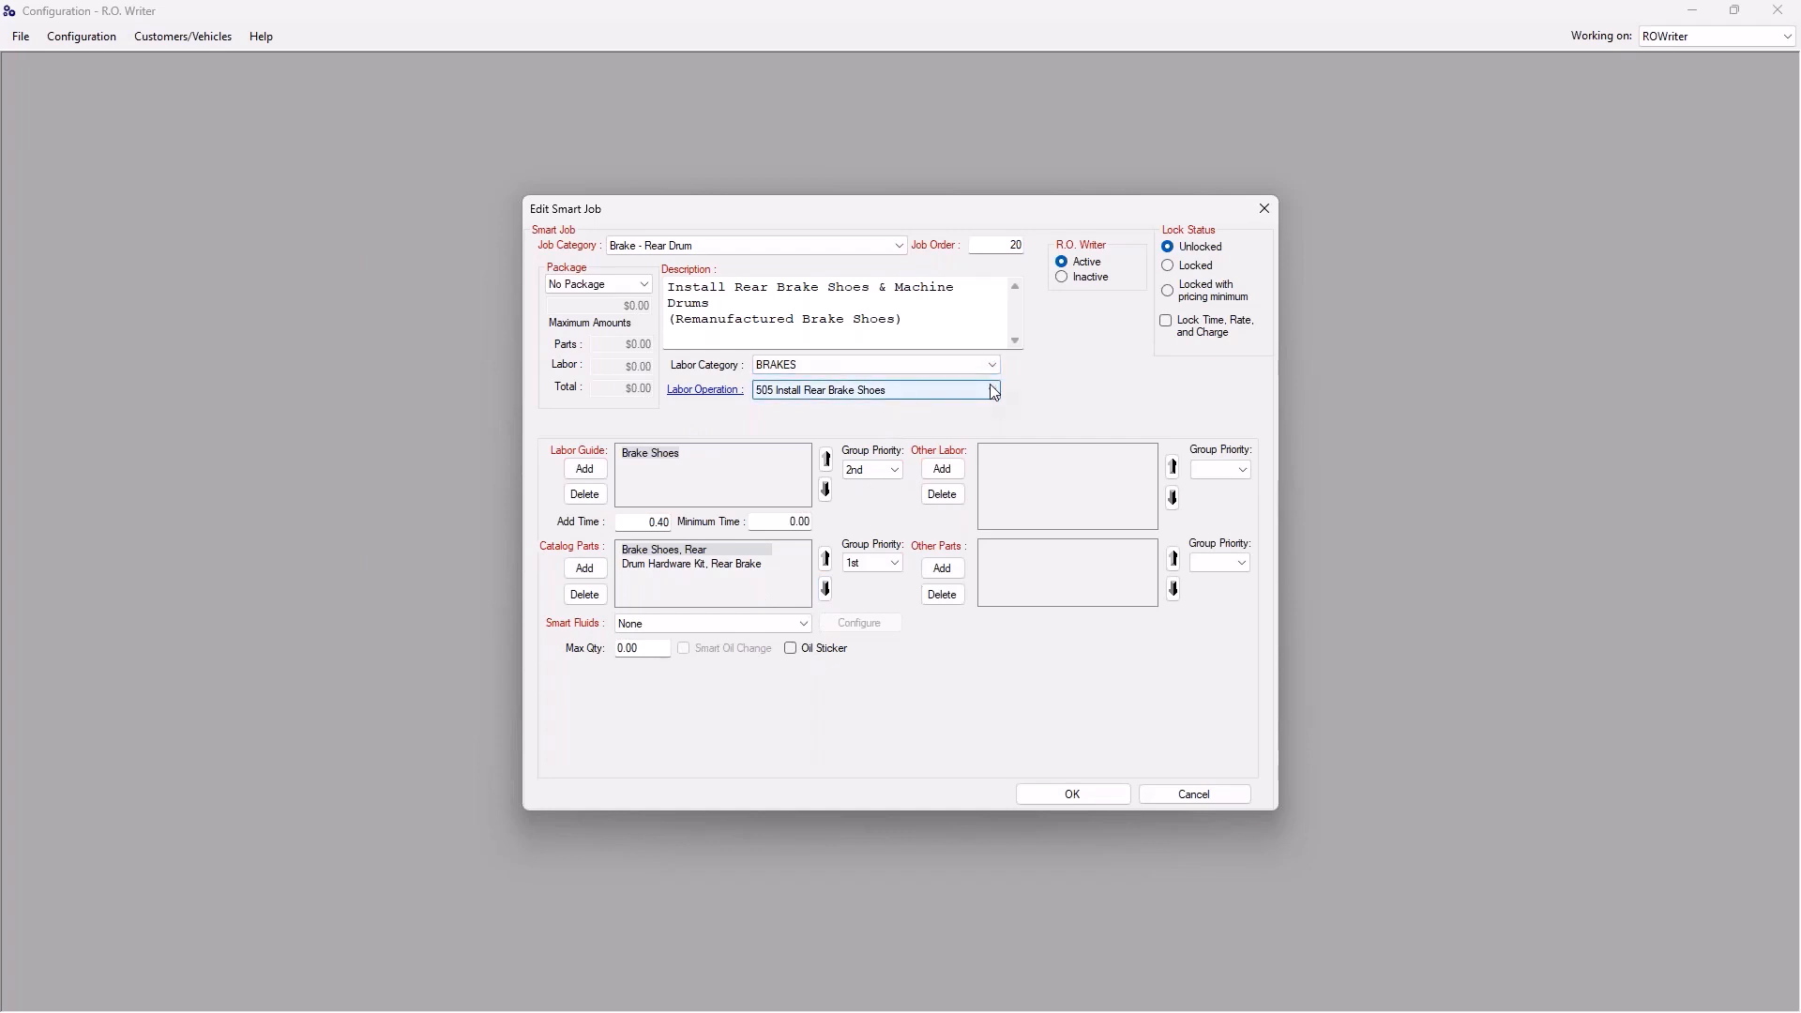
left_click(1071, 796)
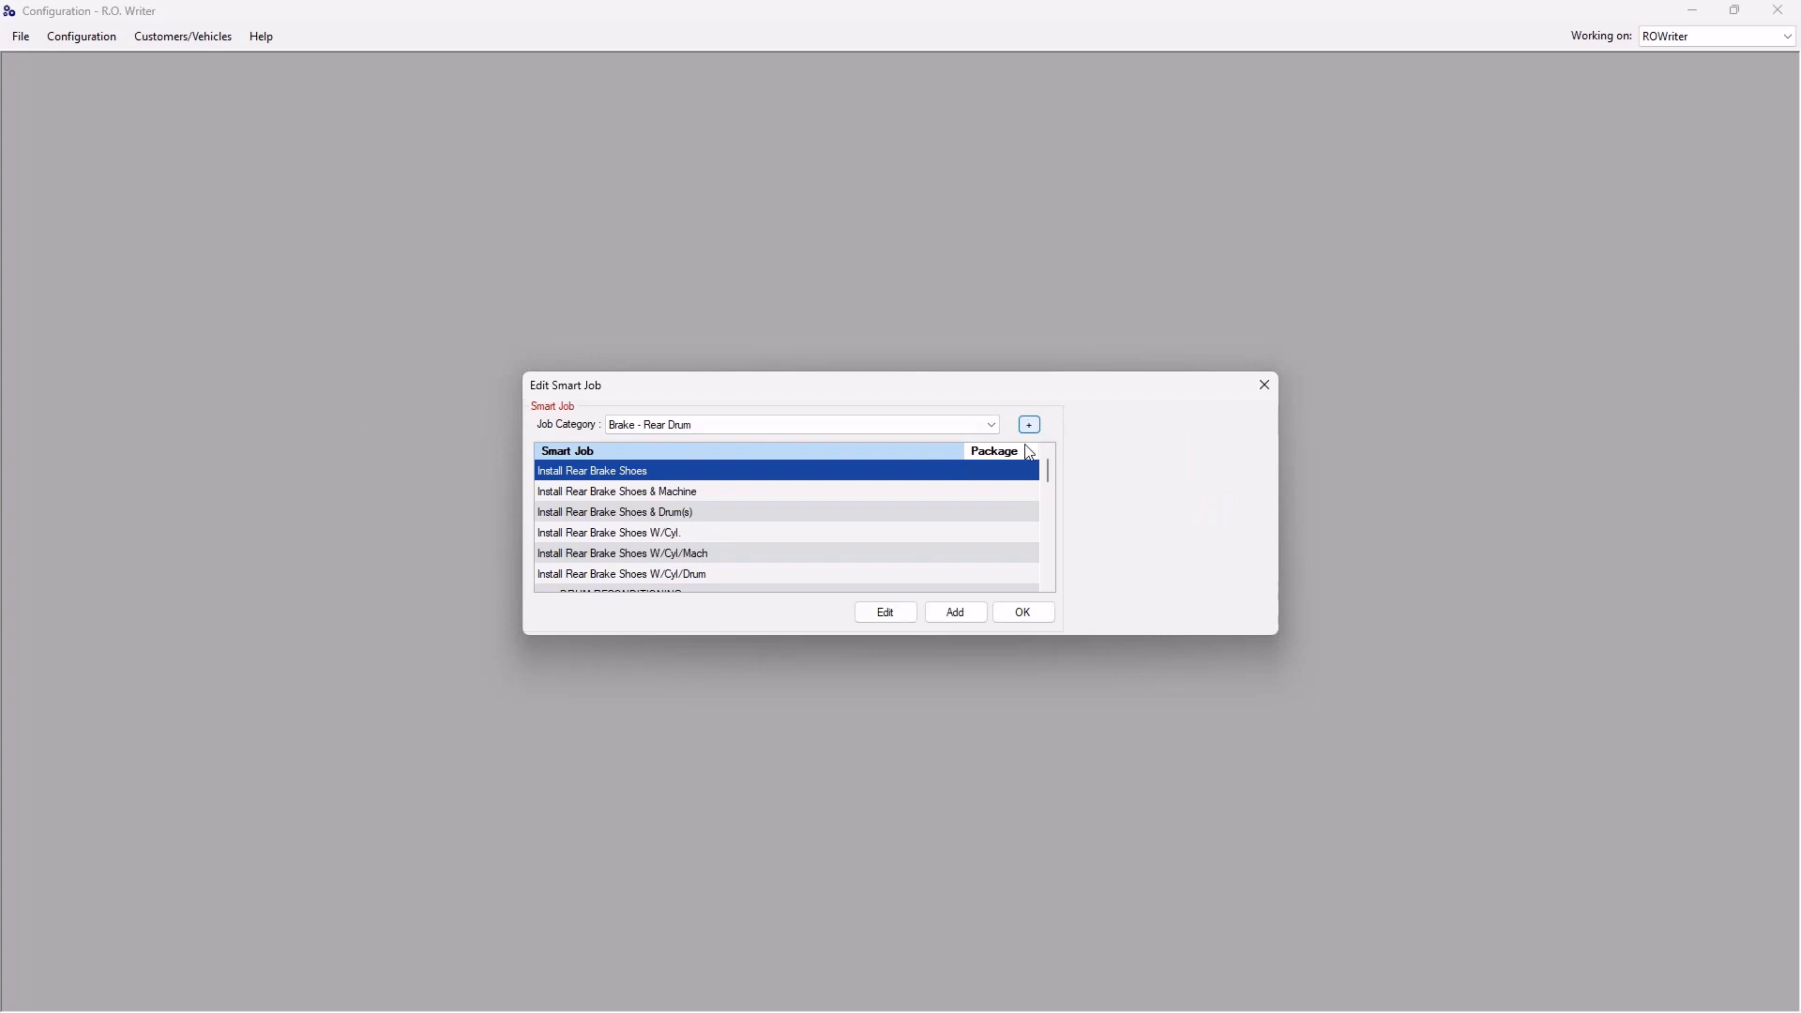
left_click(1023, 620)
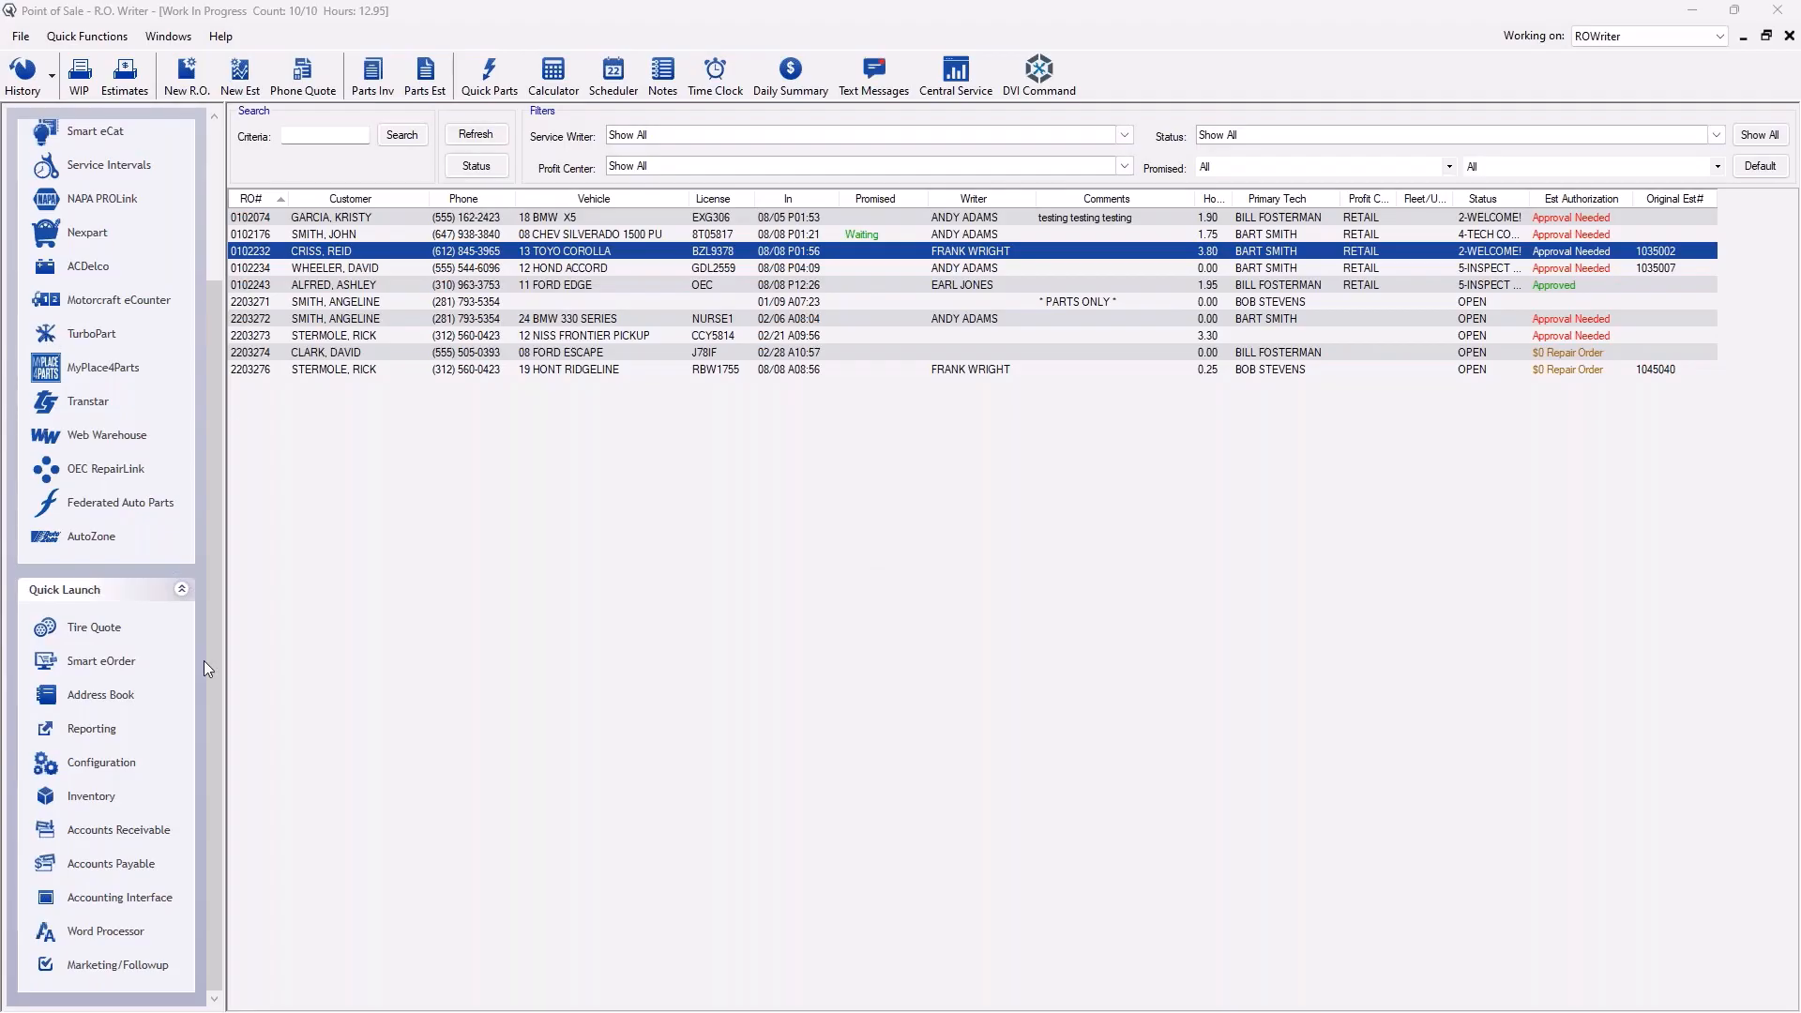
Switch to Point of Sale and open the Smart eCat configuration, passing the password prompt.
left_click(106, 133)
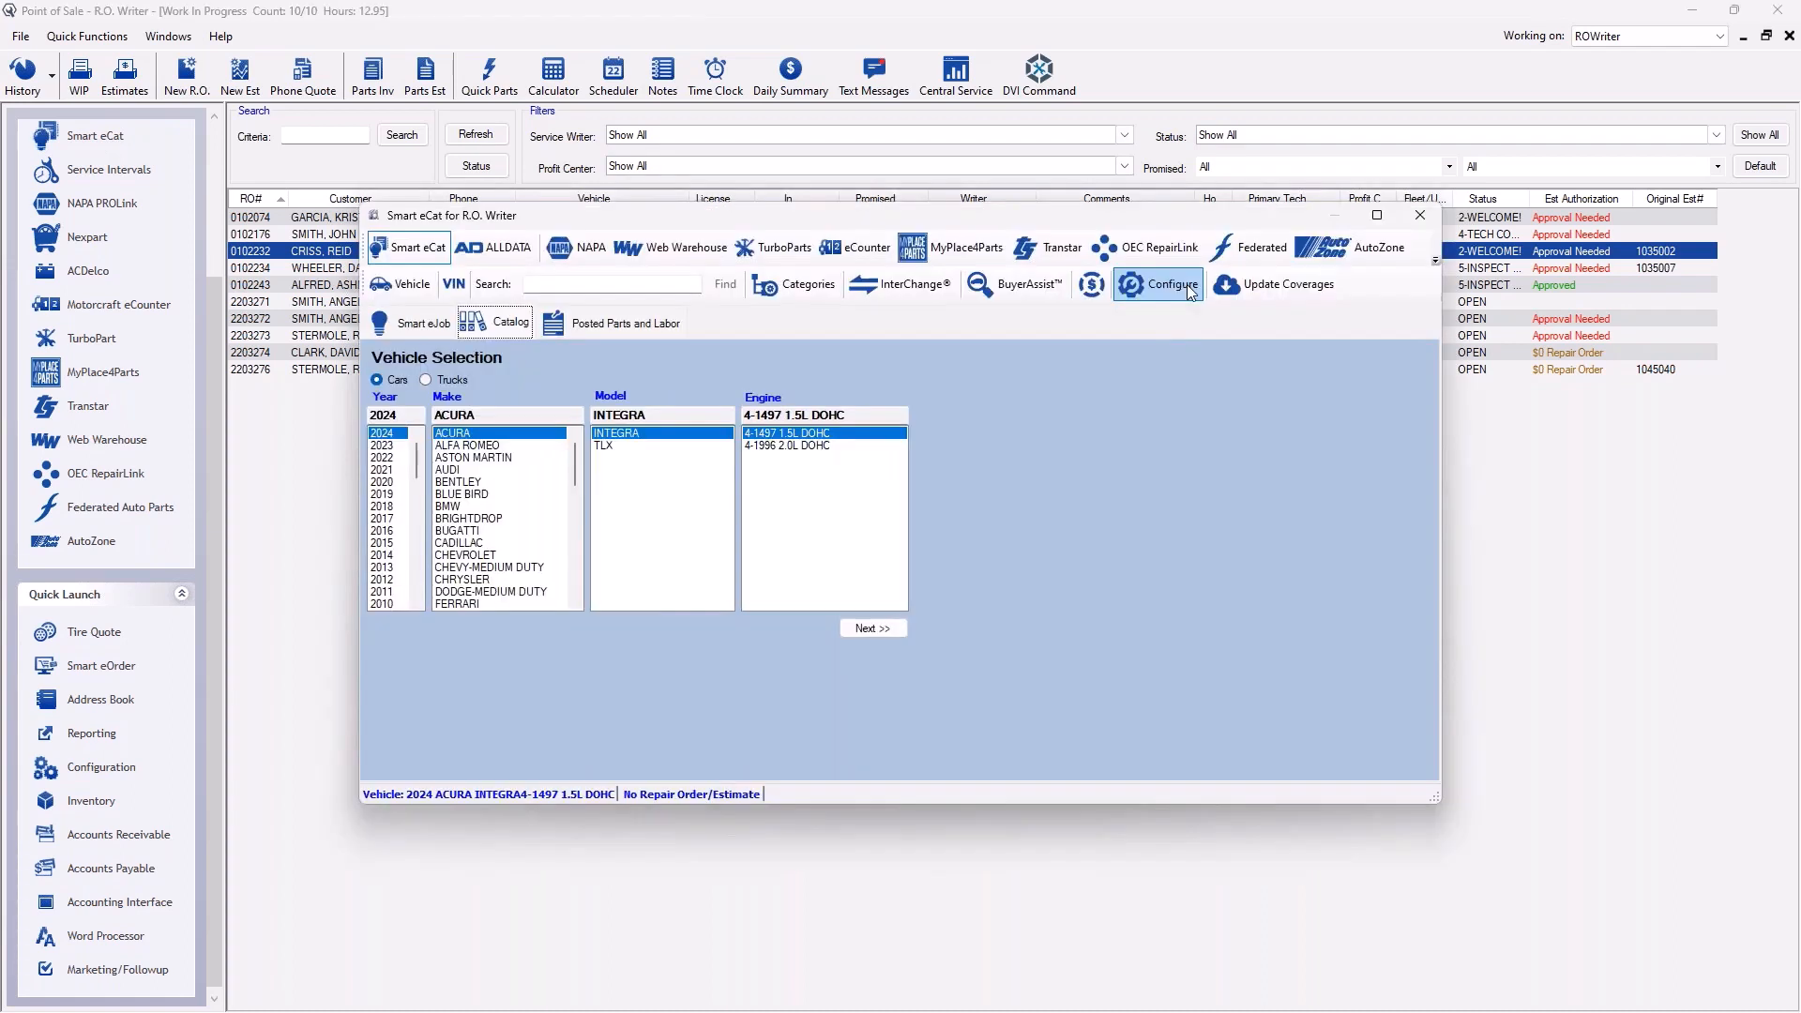
left_click(1163, 285)
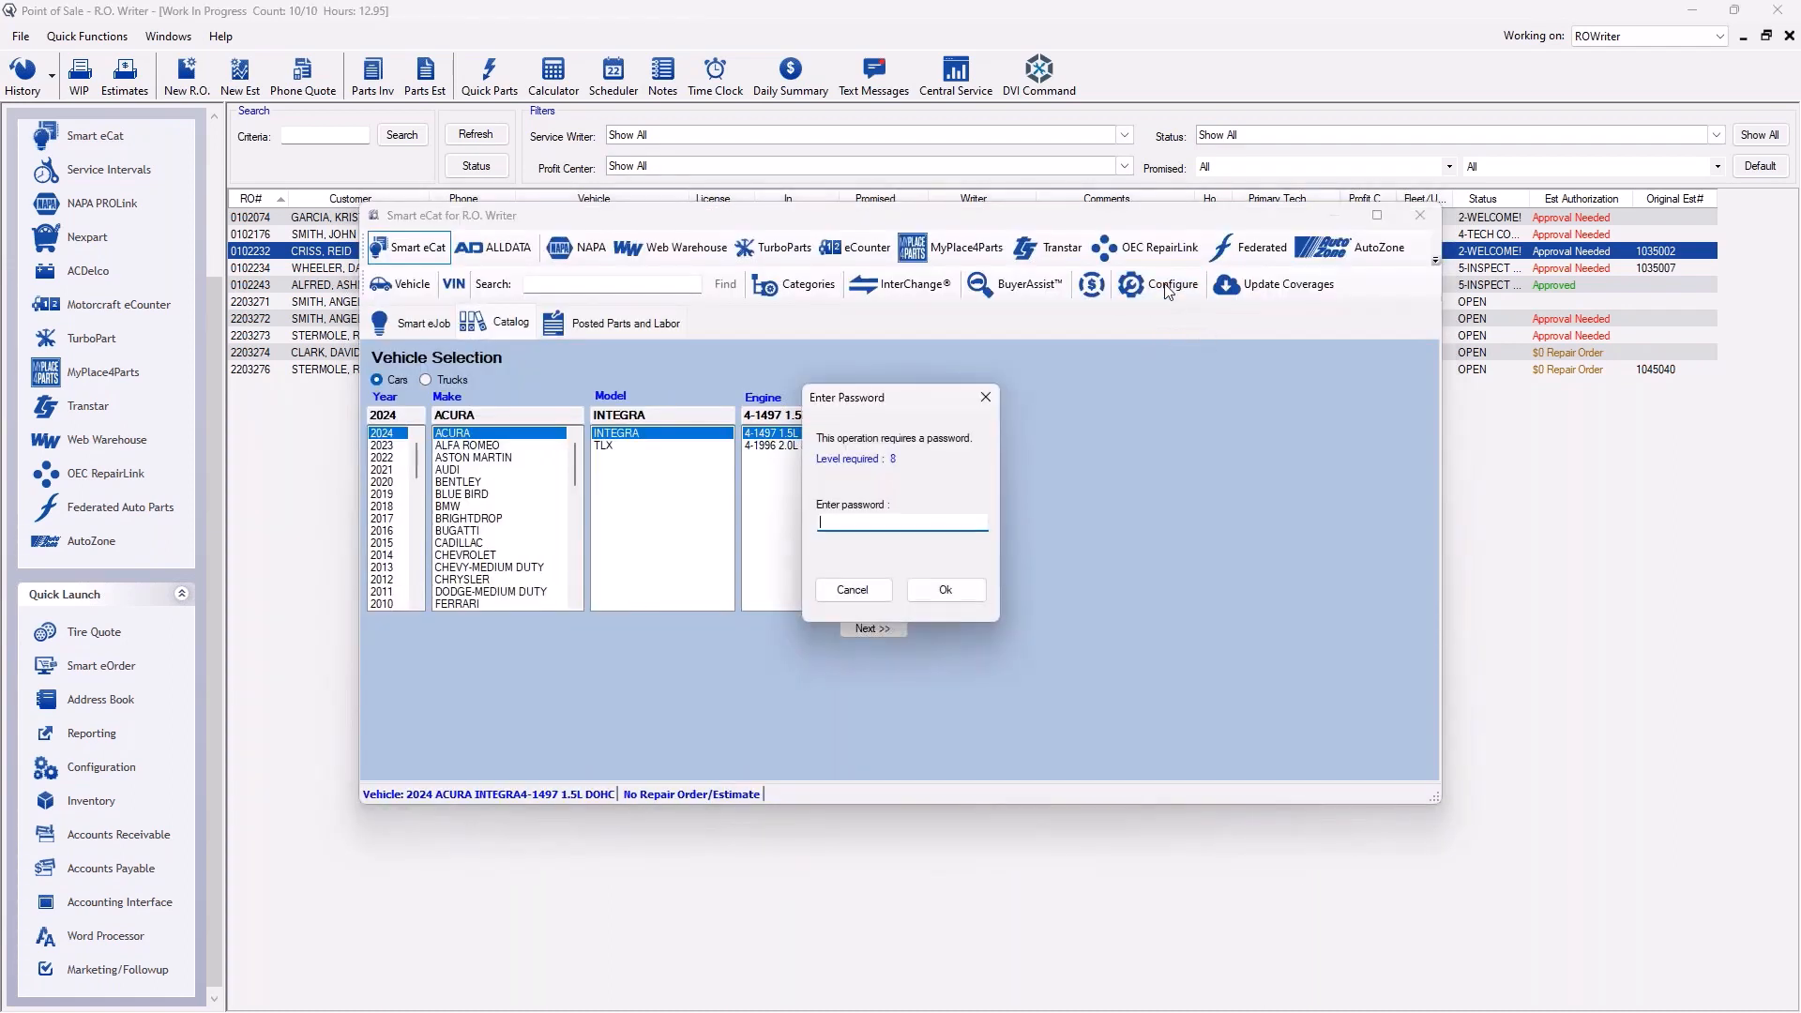
left_click(946, 589)
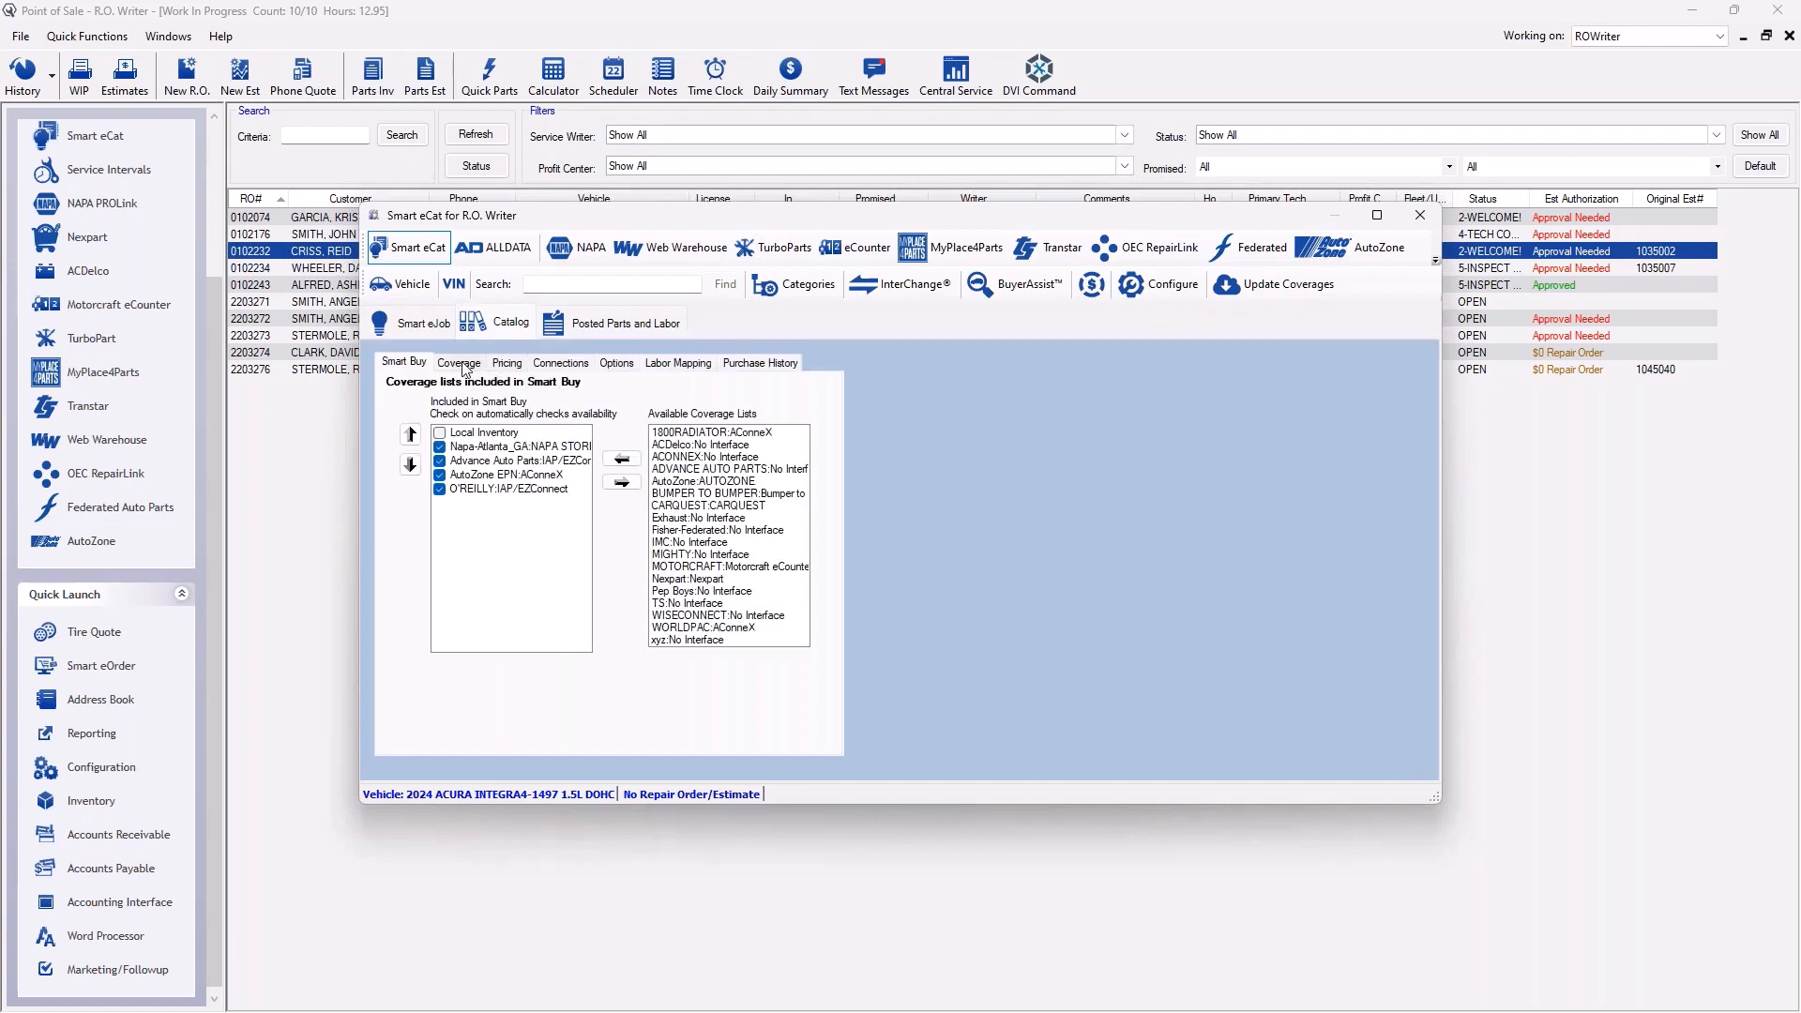
Review the coverage choices and the suppliers with online ordering, and return to the Smart Buy coverage lists.
left_click(461, 364)
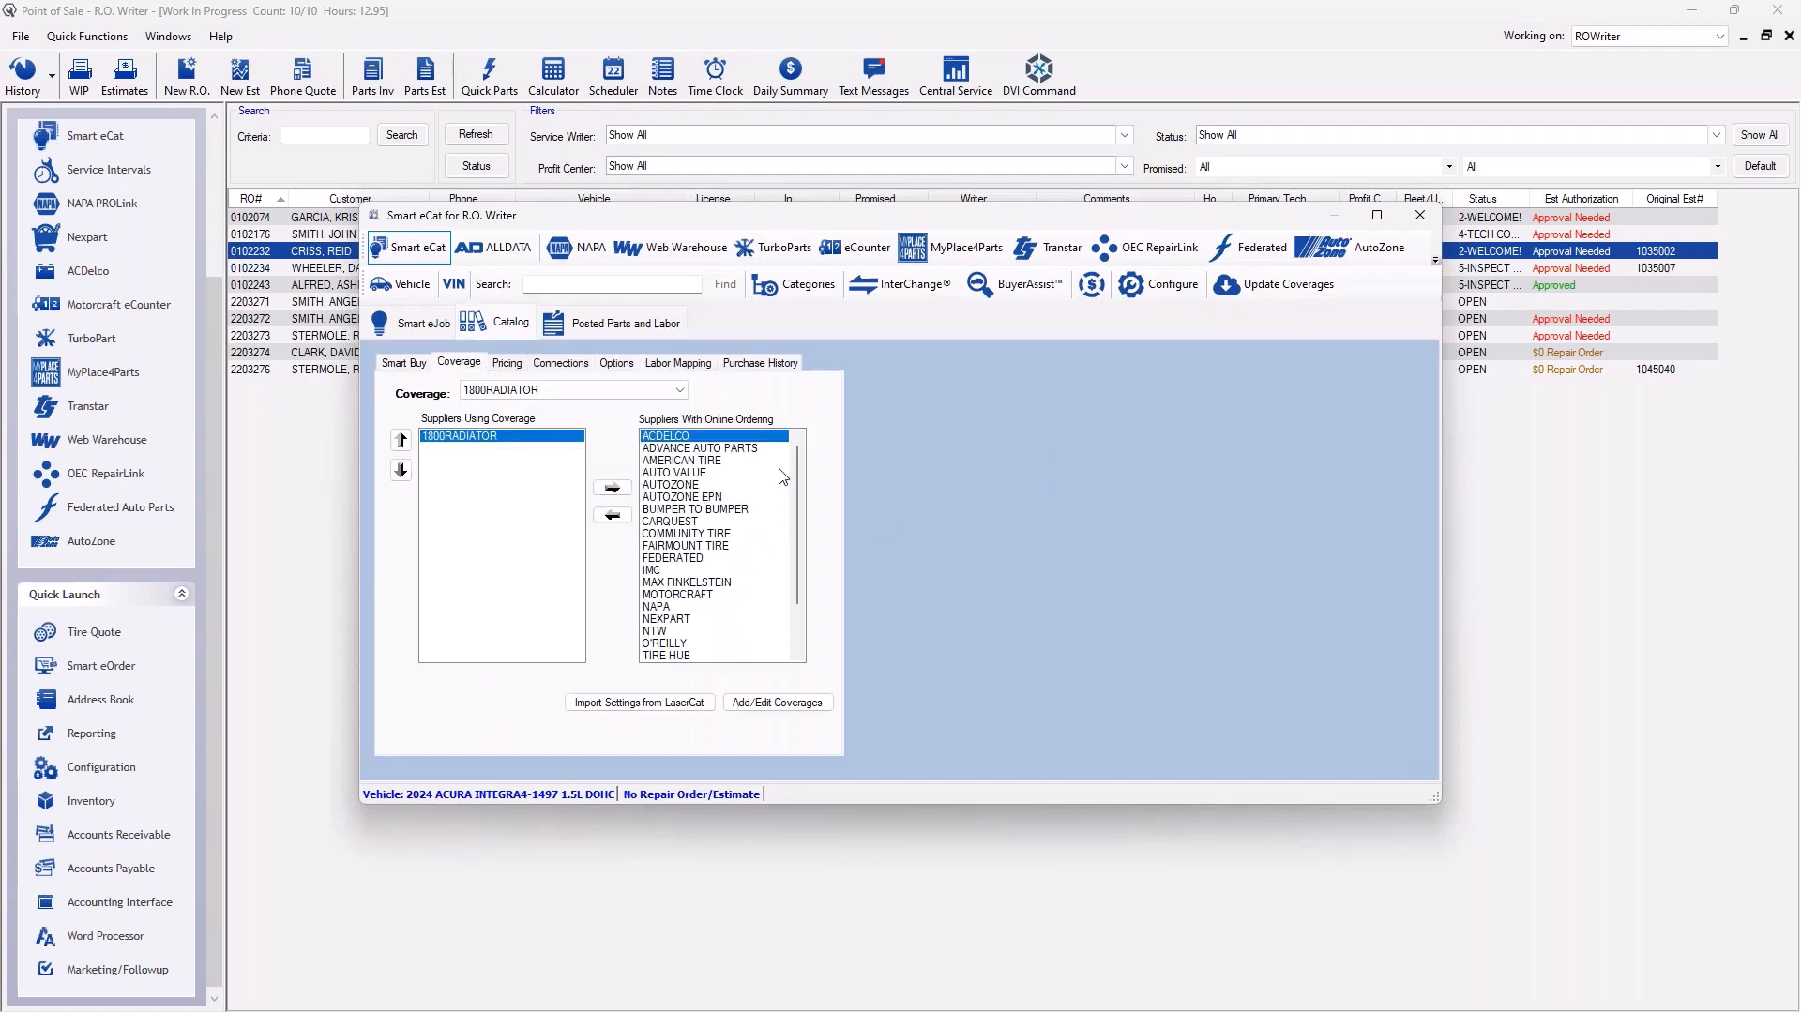
left_click(684, 391)
left_click(739, 467)
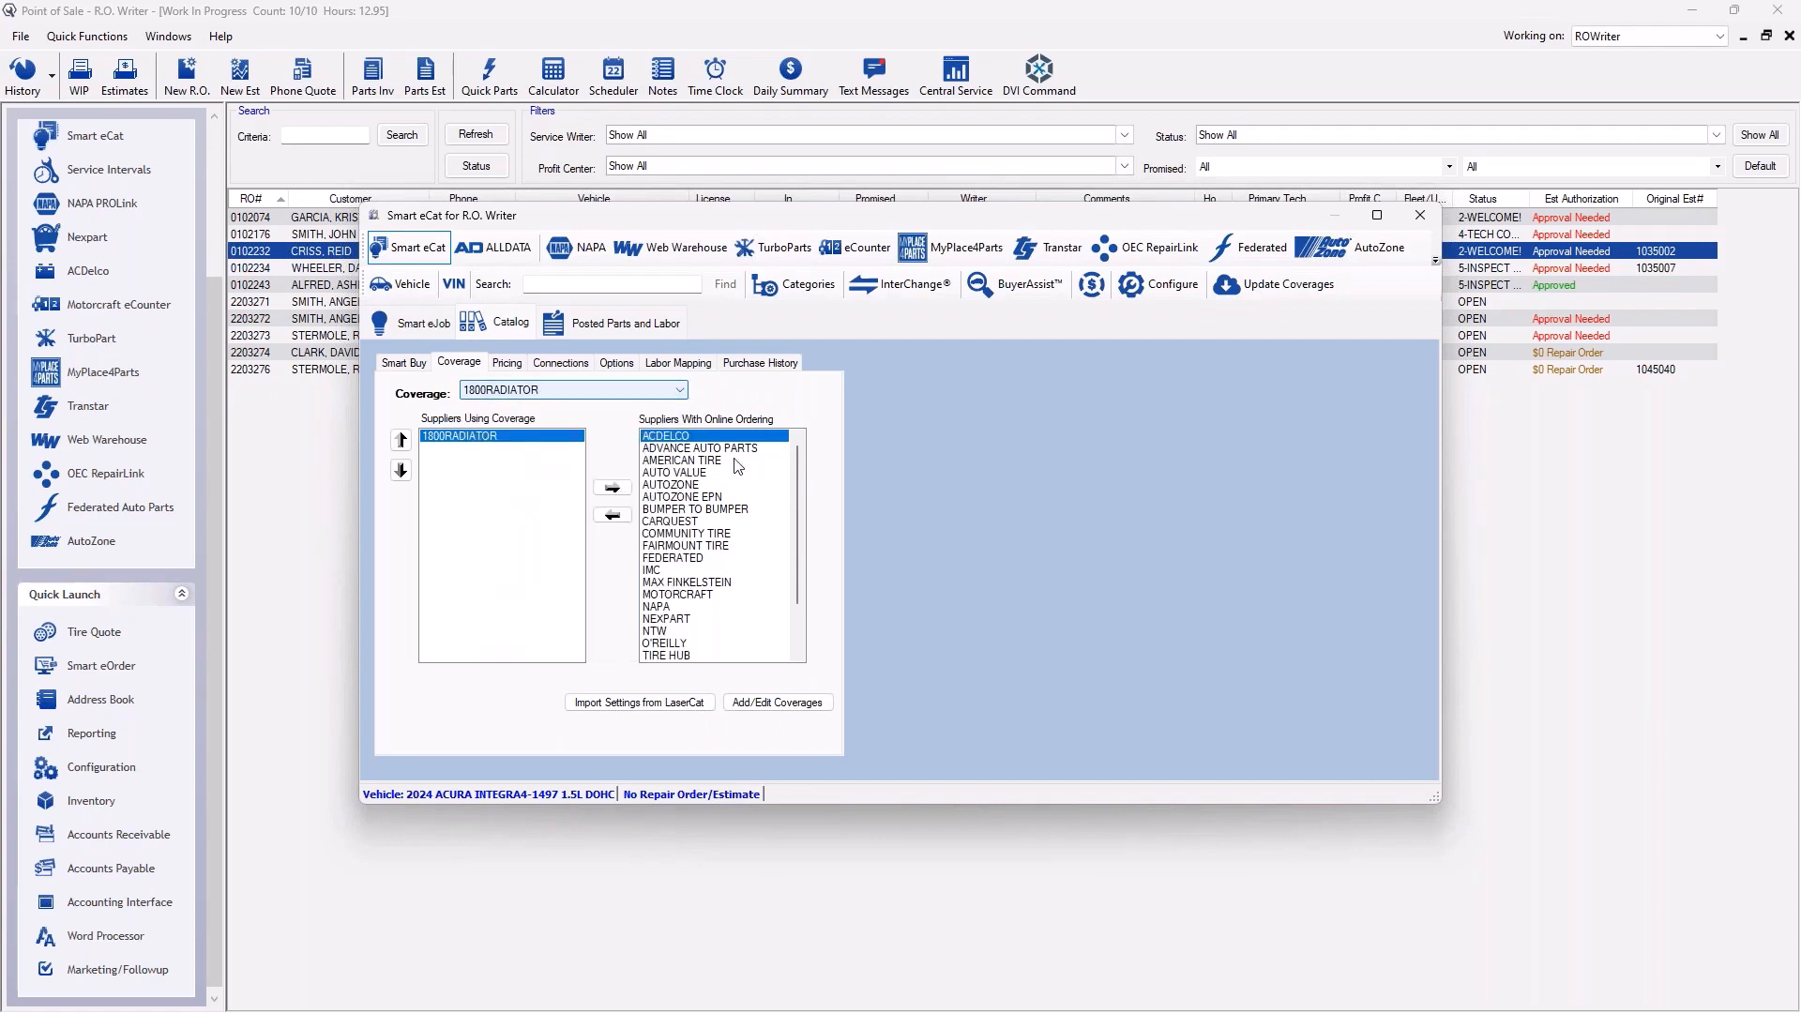
mouse_move(793, 463)
left_mouse_down()
mouse_move(796, 565)
mouse_move(810, 478)
left_mouse_up()
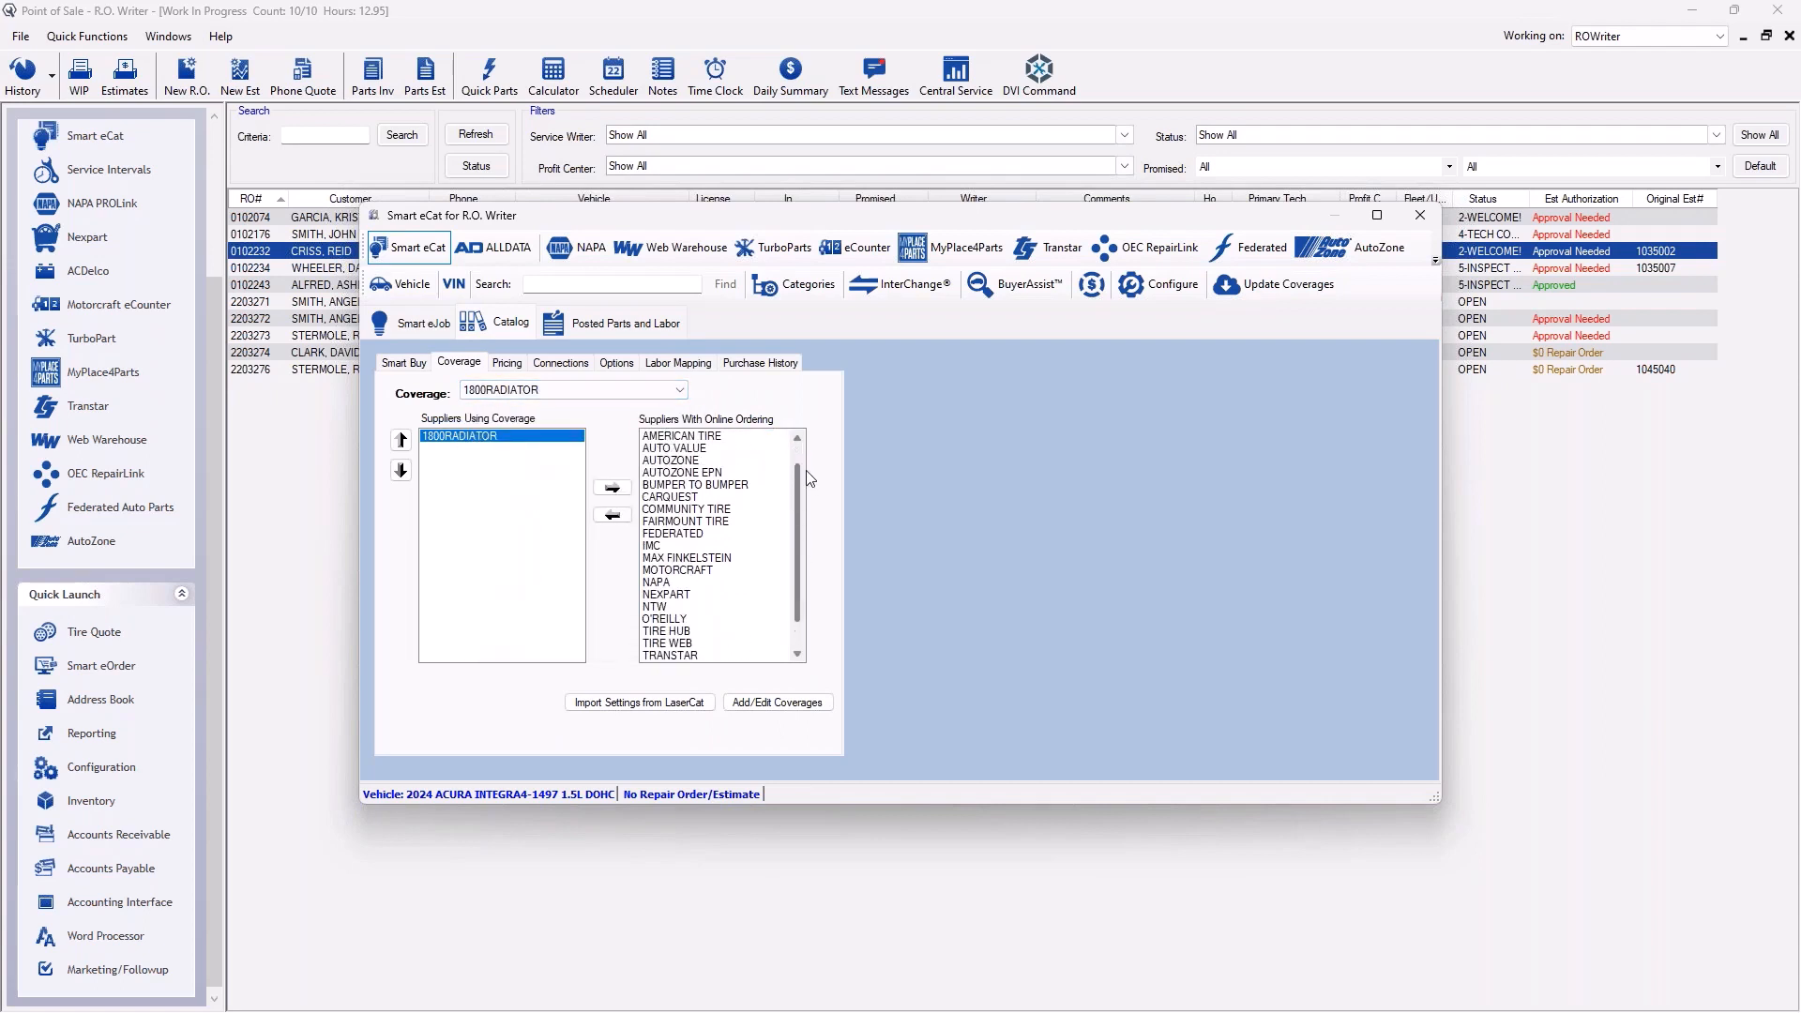
left_click(404, 363)
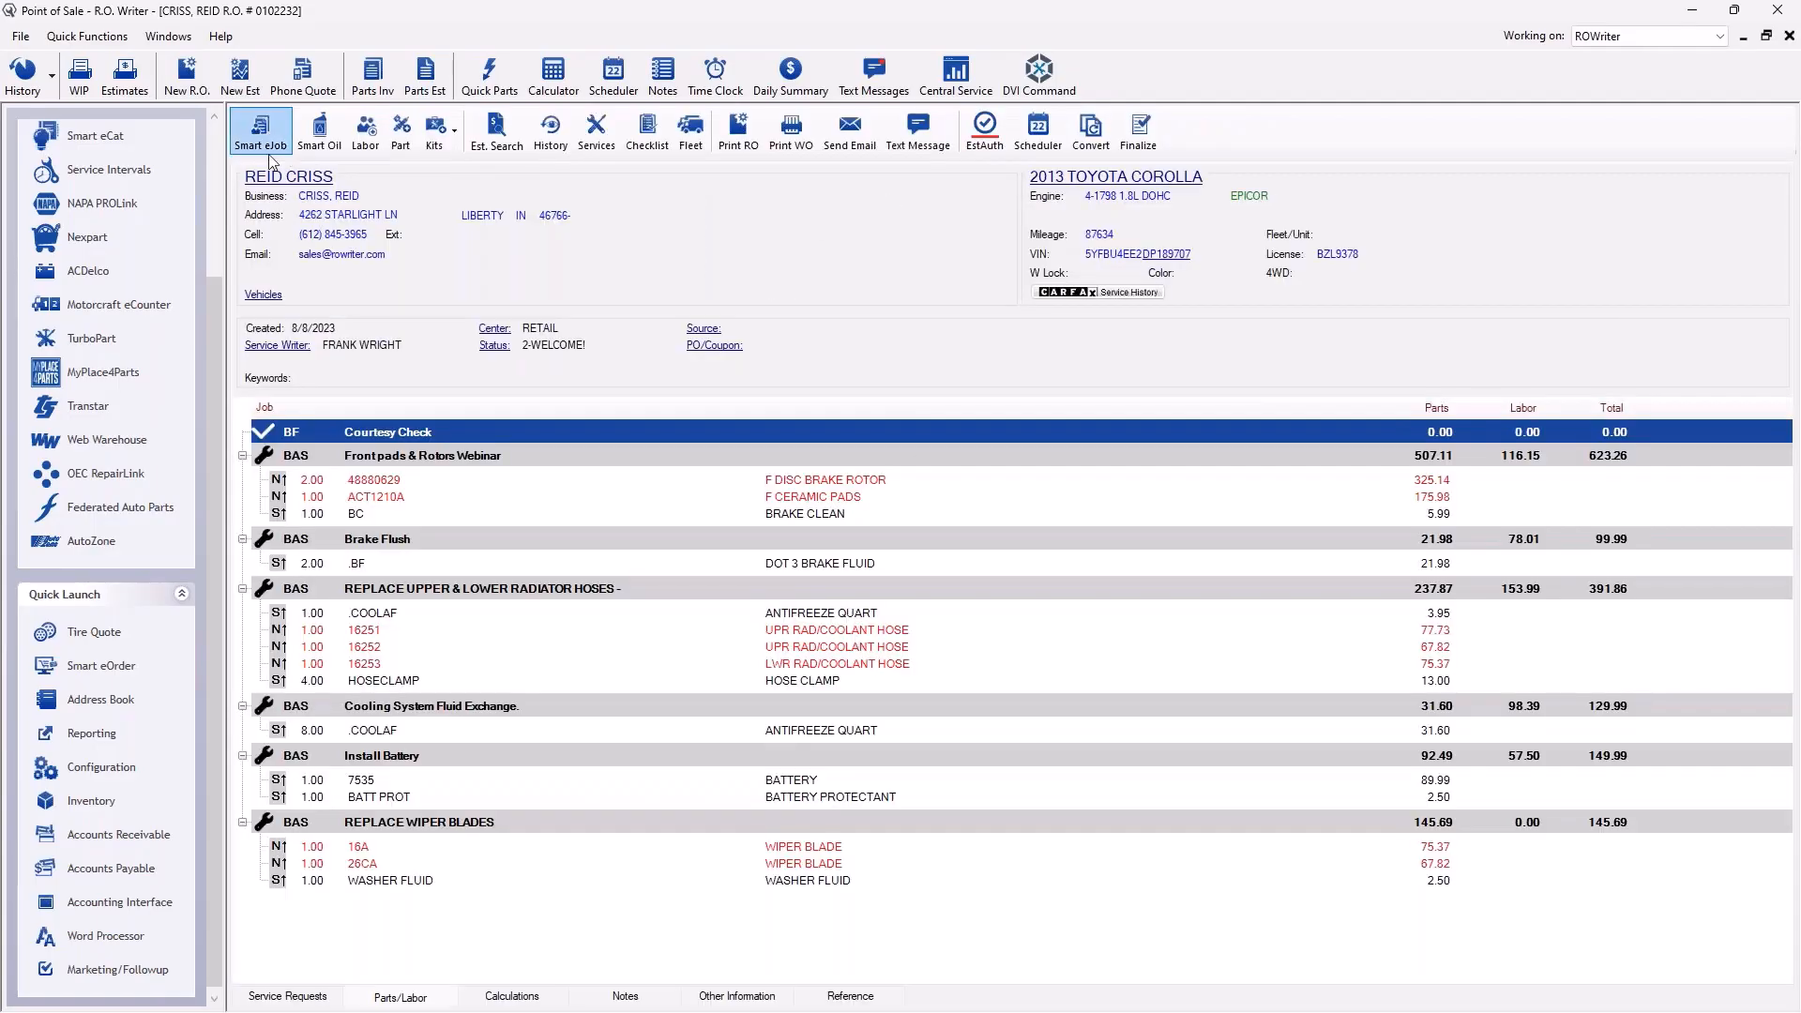
Start Smart eJob from the 2013 Toyota Corolla repair order and choose the Install Battery job in the Batteries category.
left_click(267, 157)
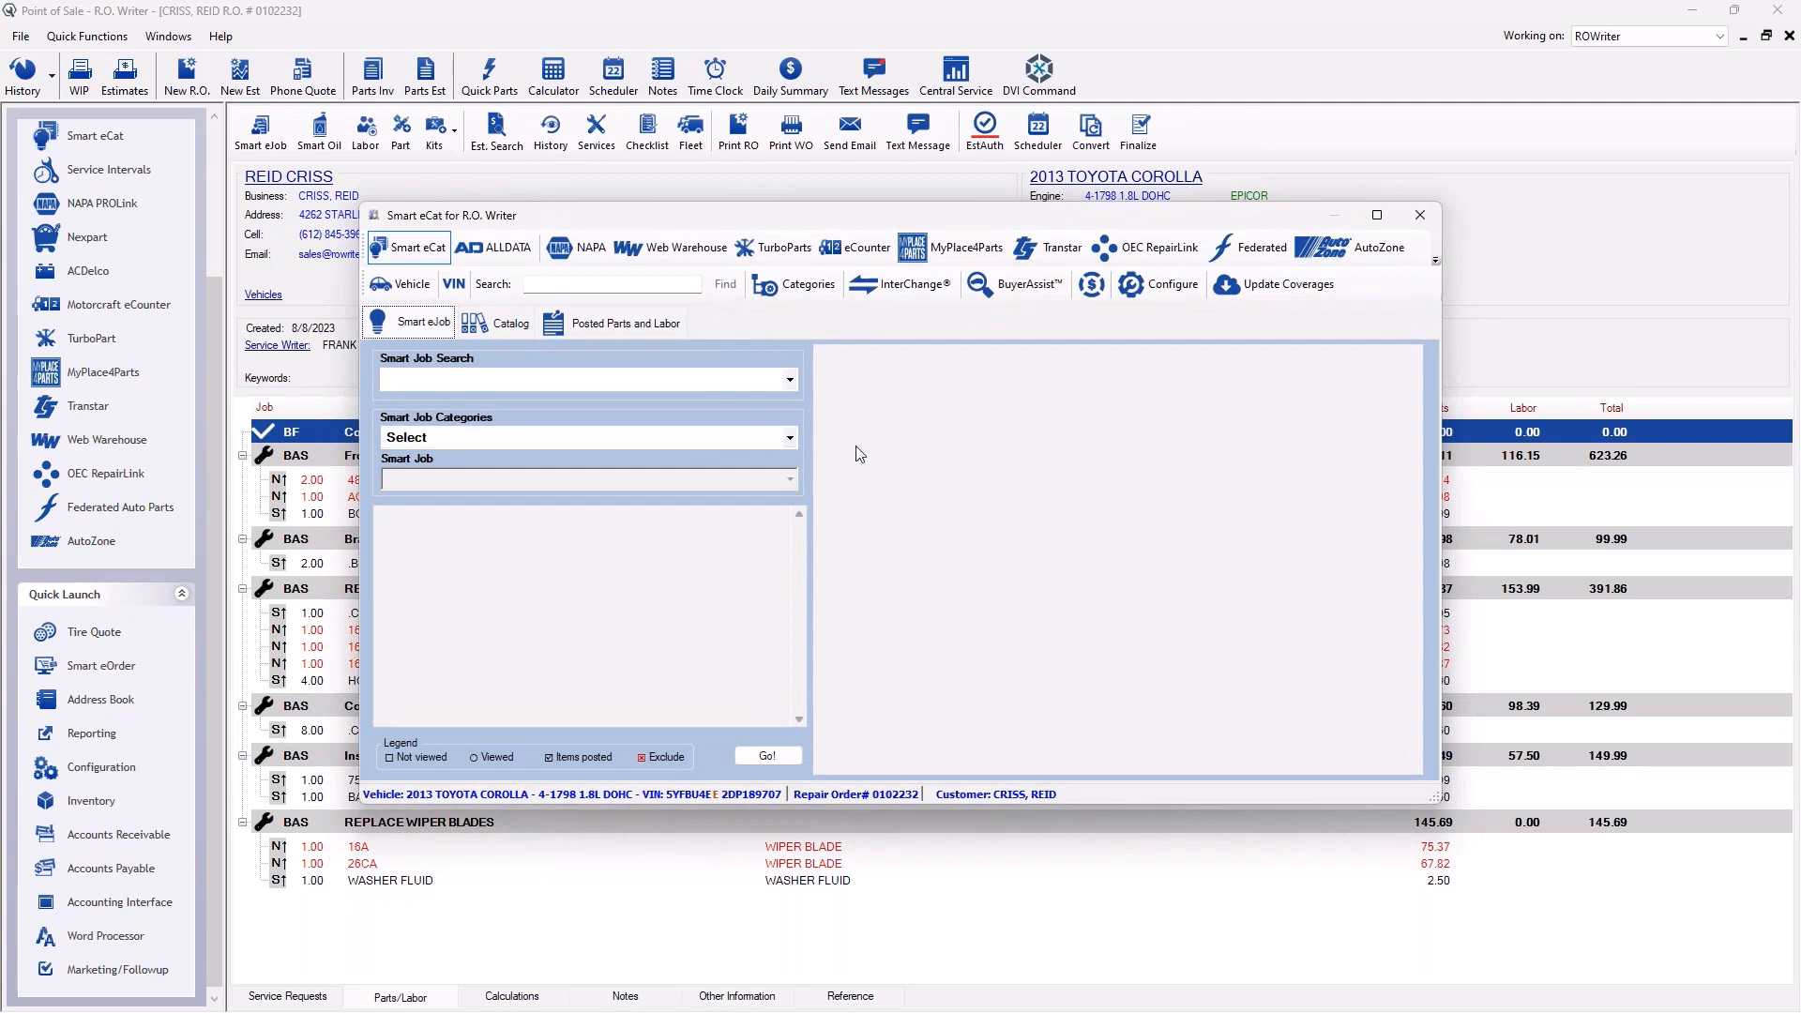
left_click(791, 438)
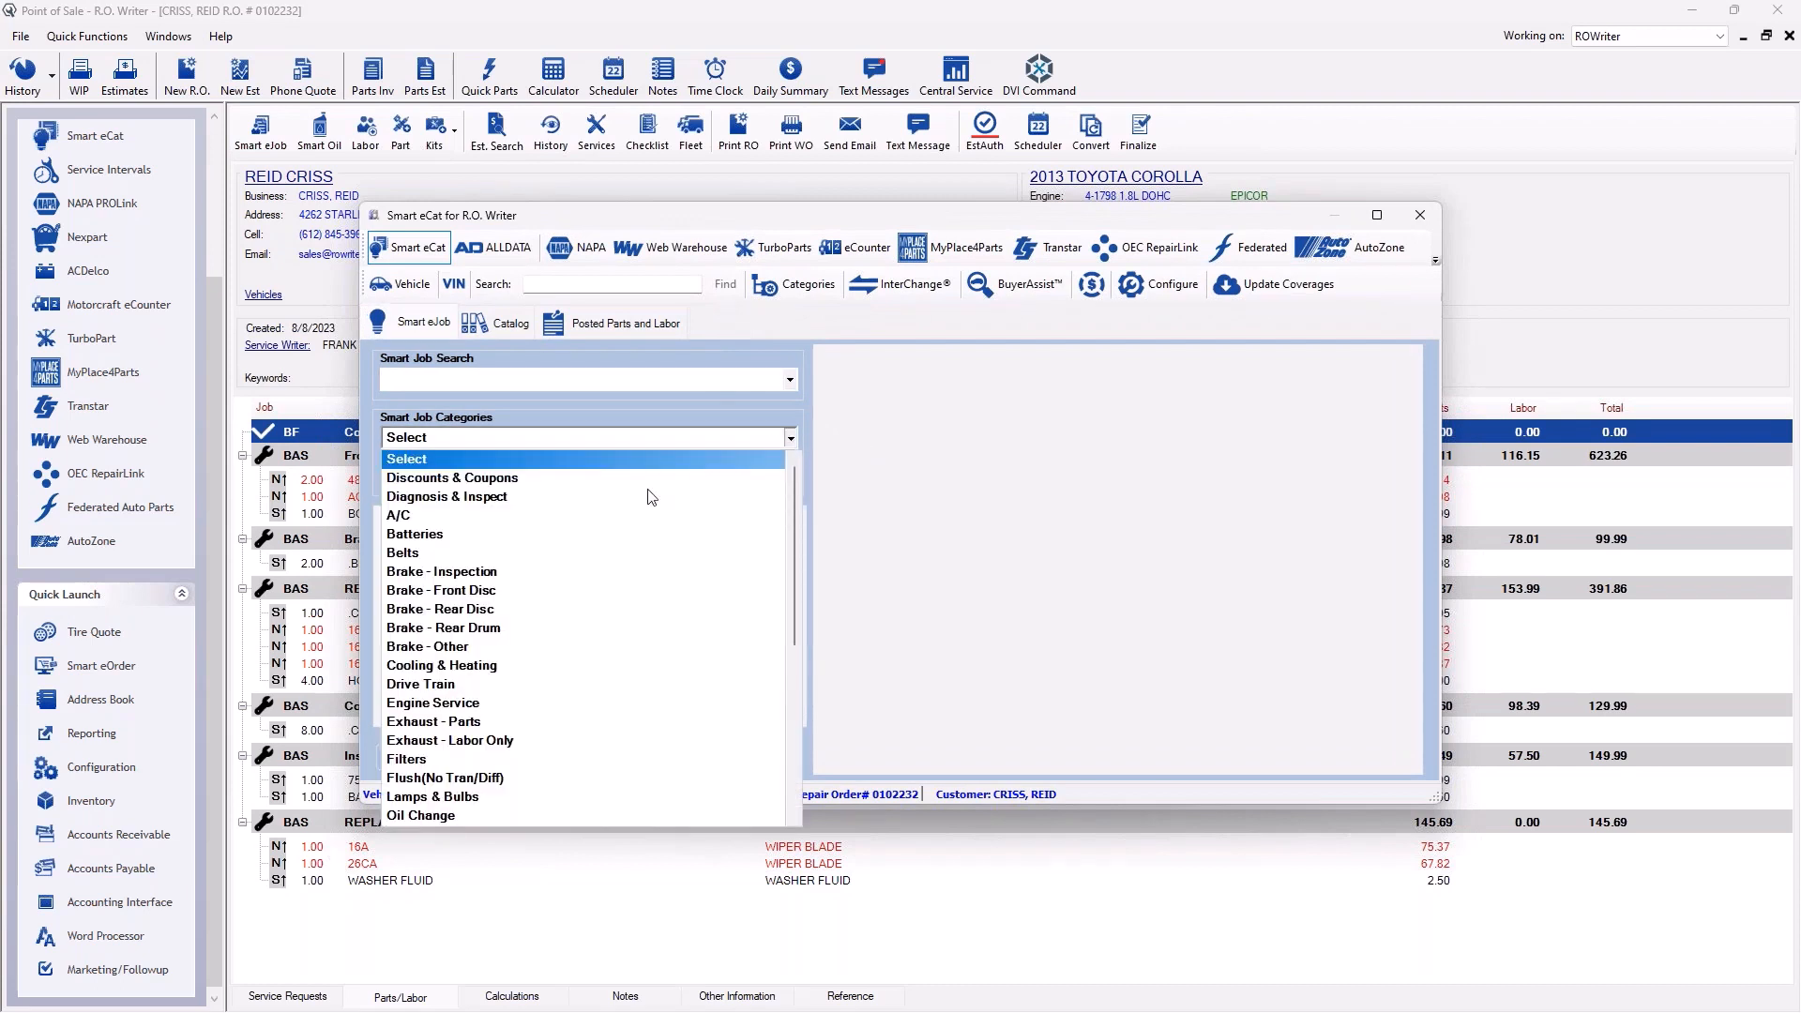
left_click(445, 535)
left_click(790, 481)
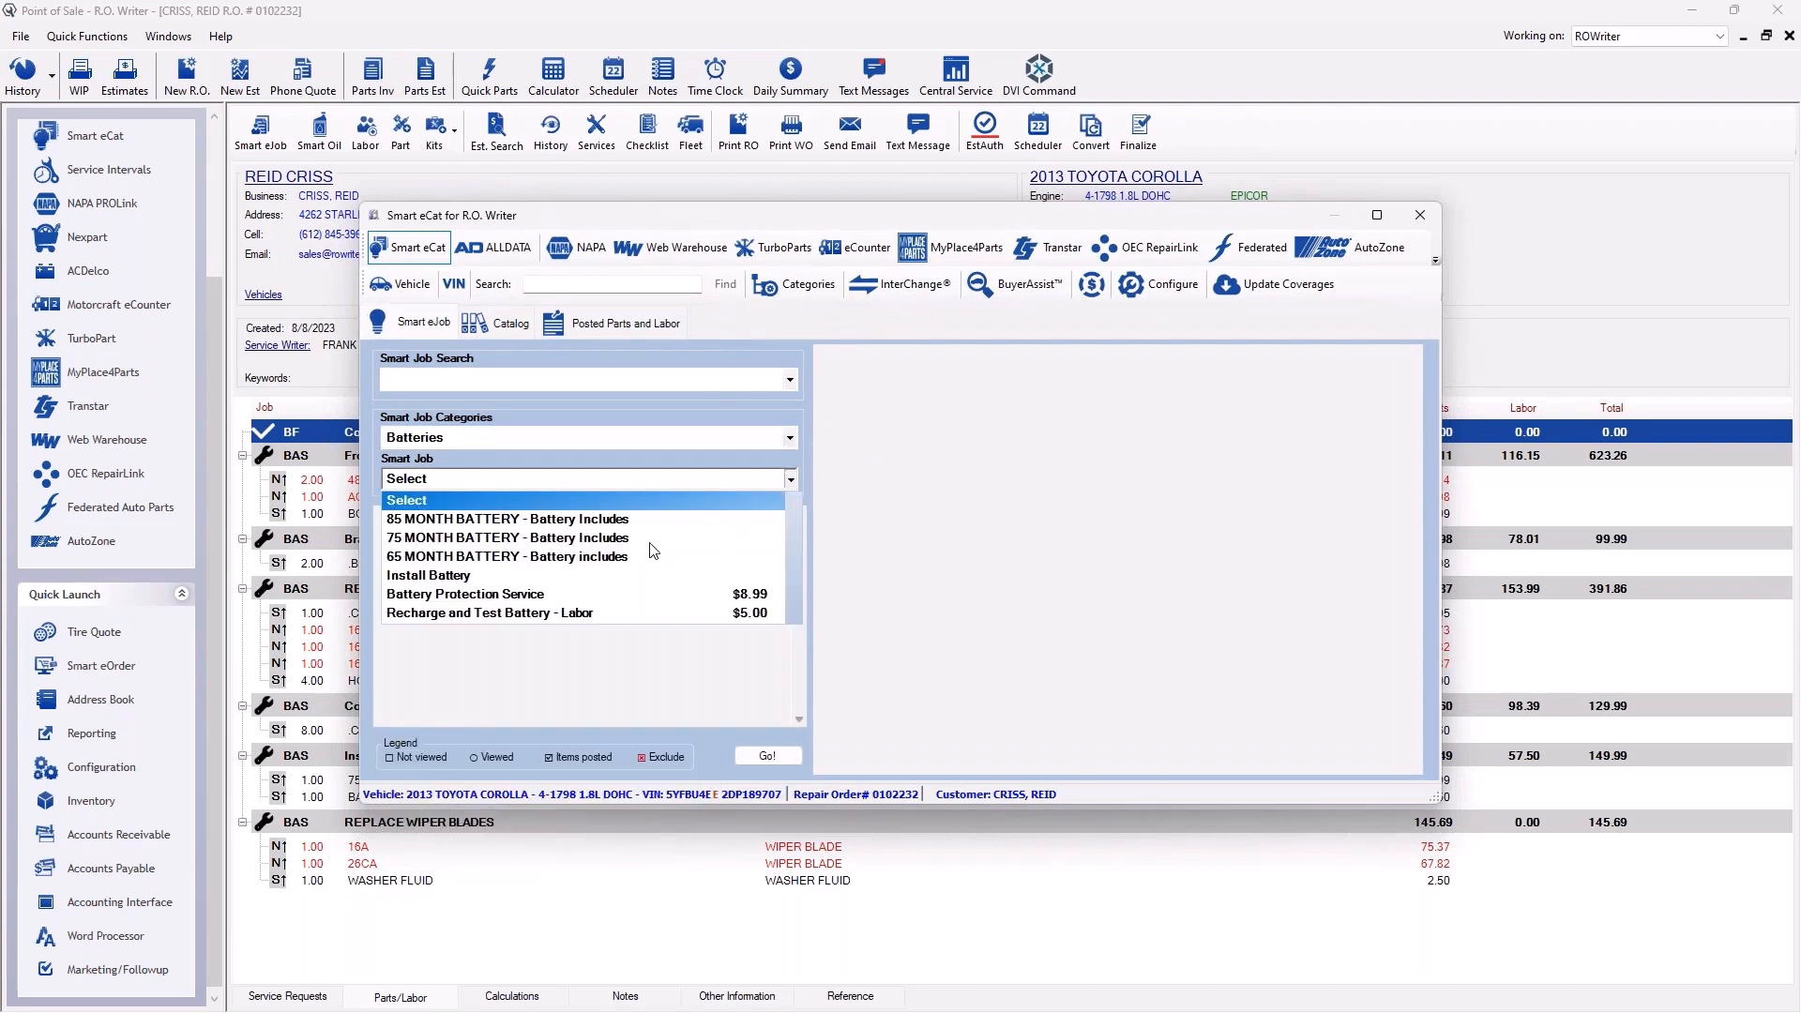
left_click(472, 577)
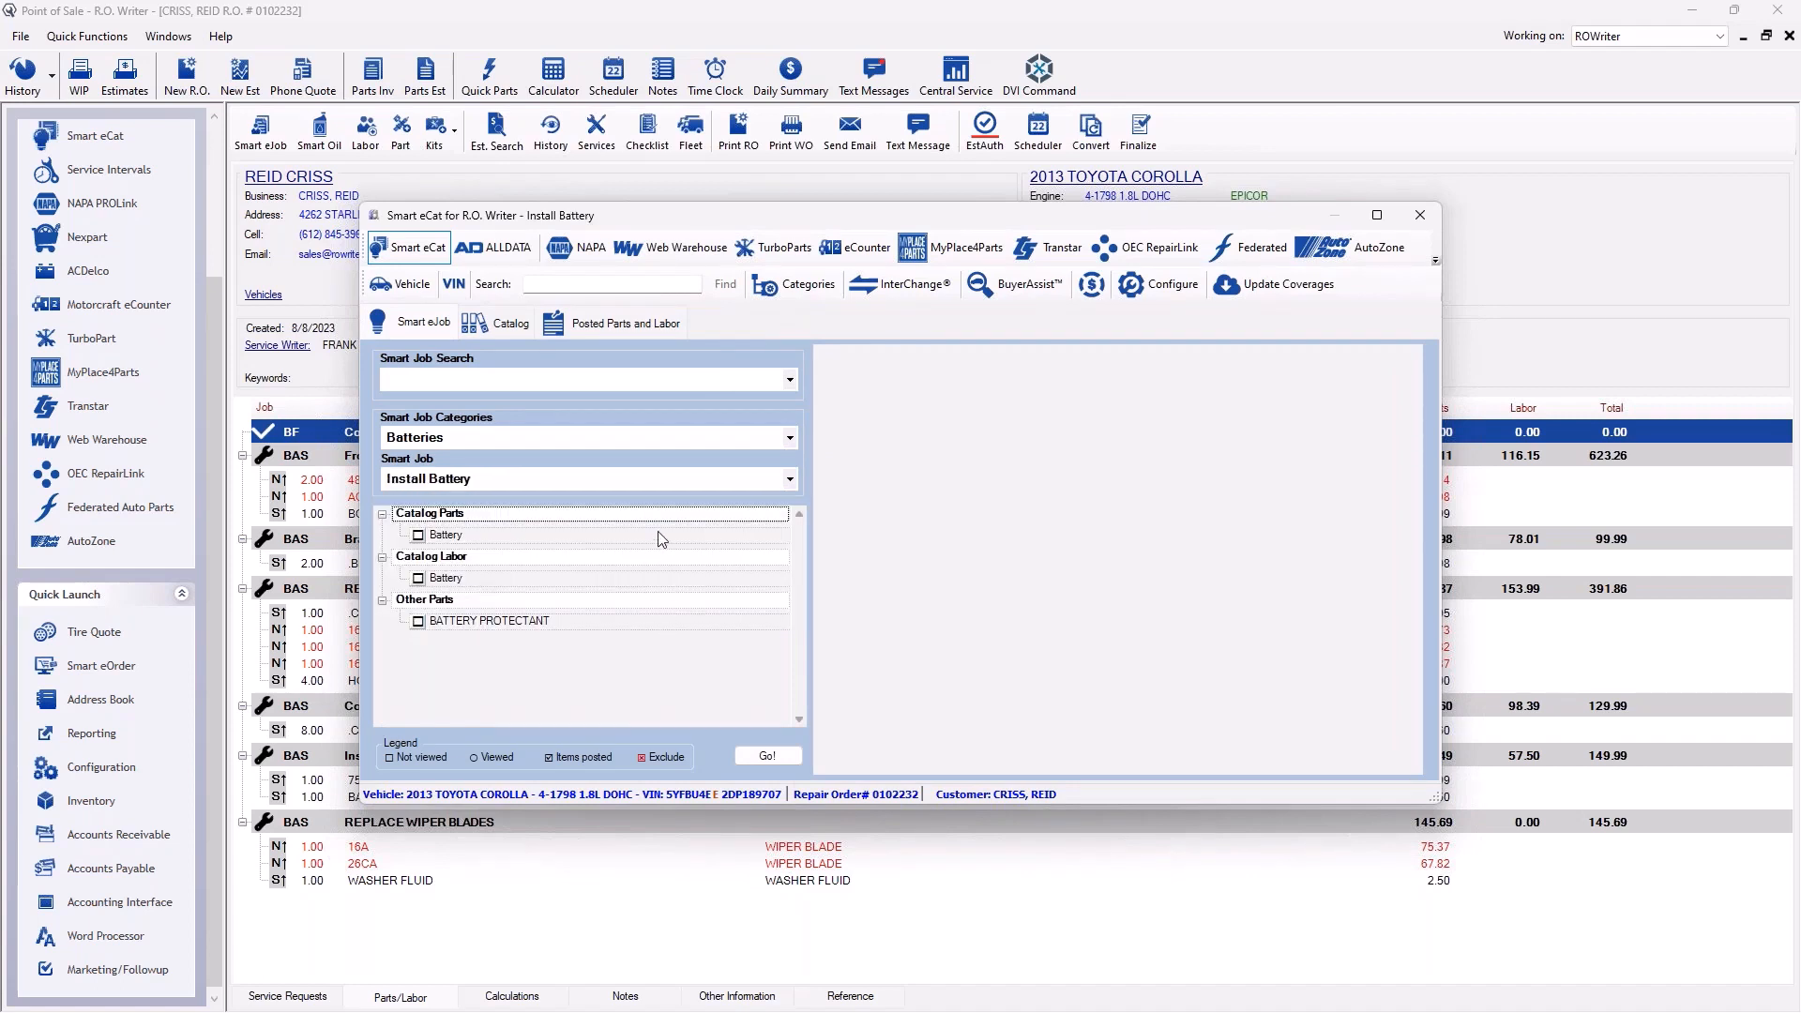
Run the Install Battery job, choose NAPA battery 7535 and R&R Battery labor, and exit without posting them.
left_click(773, 756)
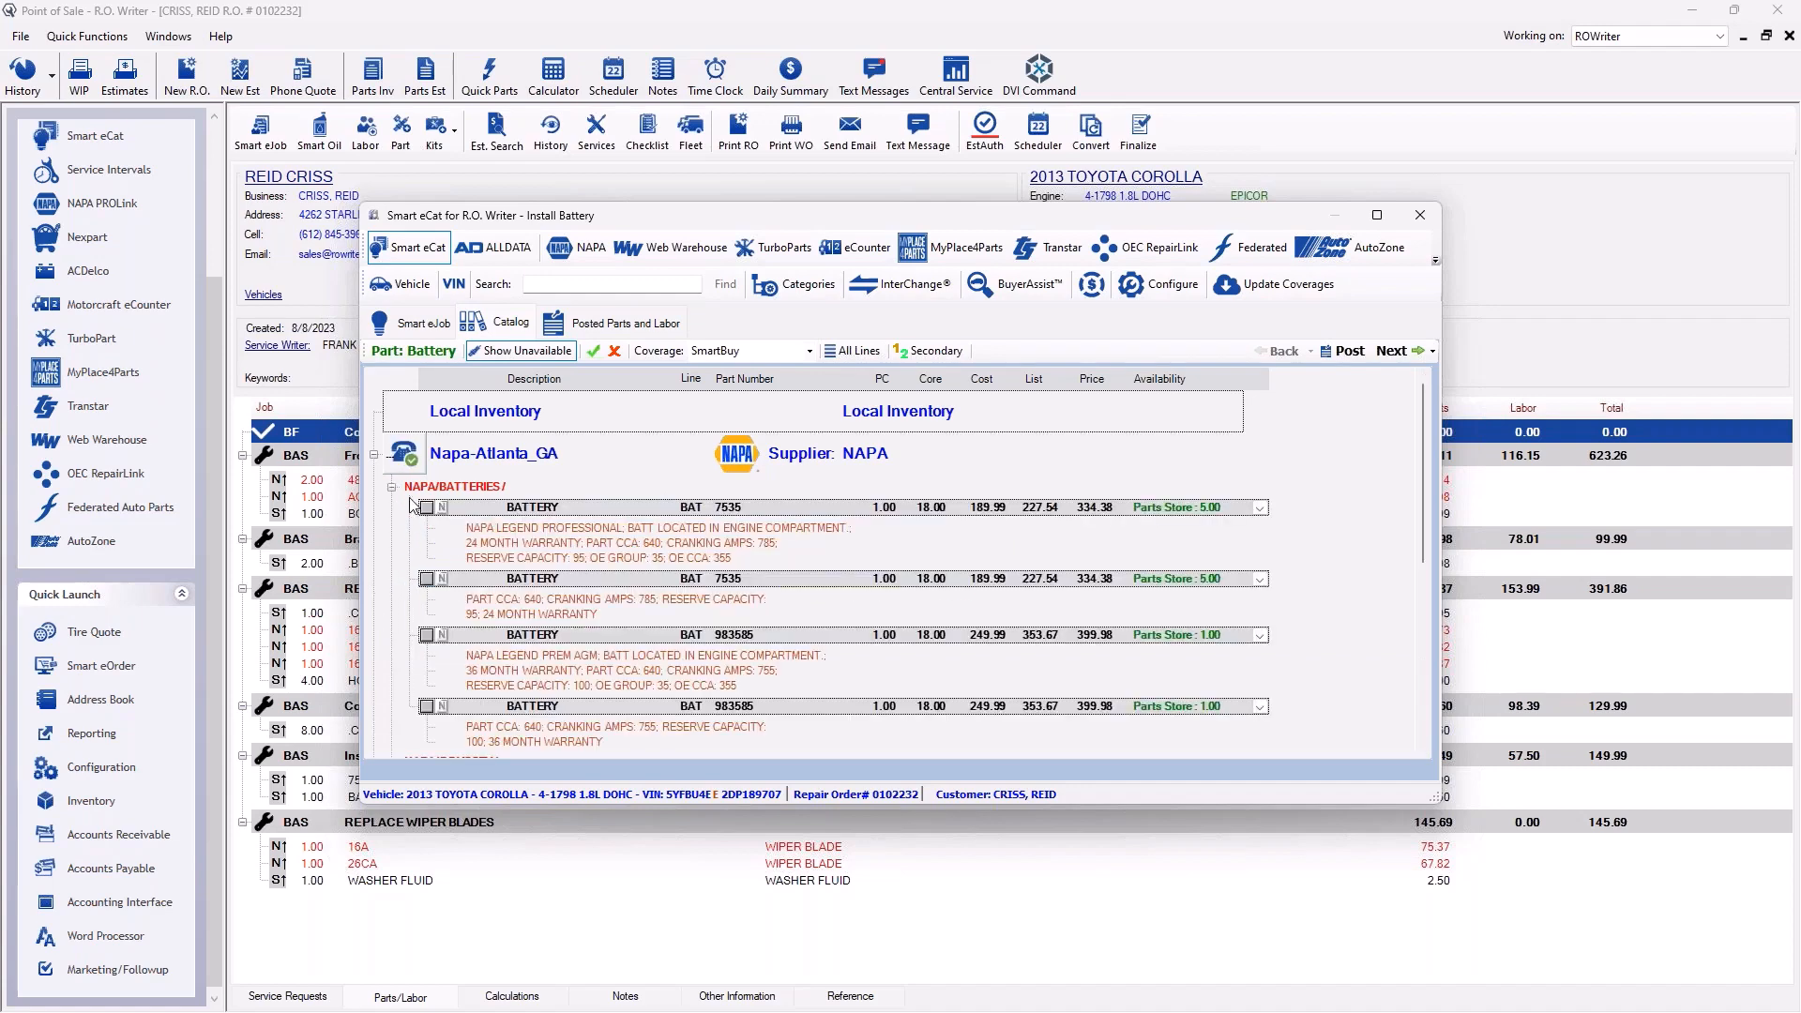
left_click(428, 508)
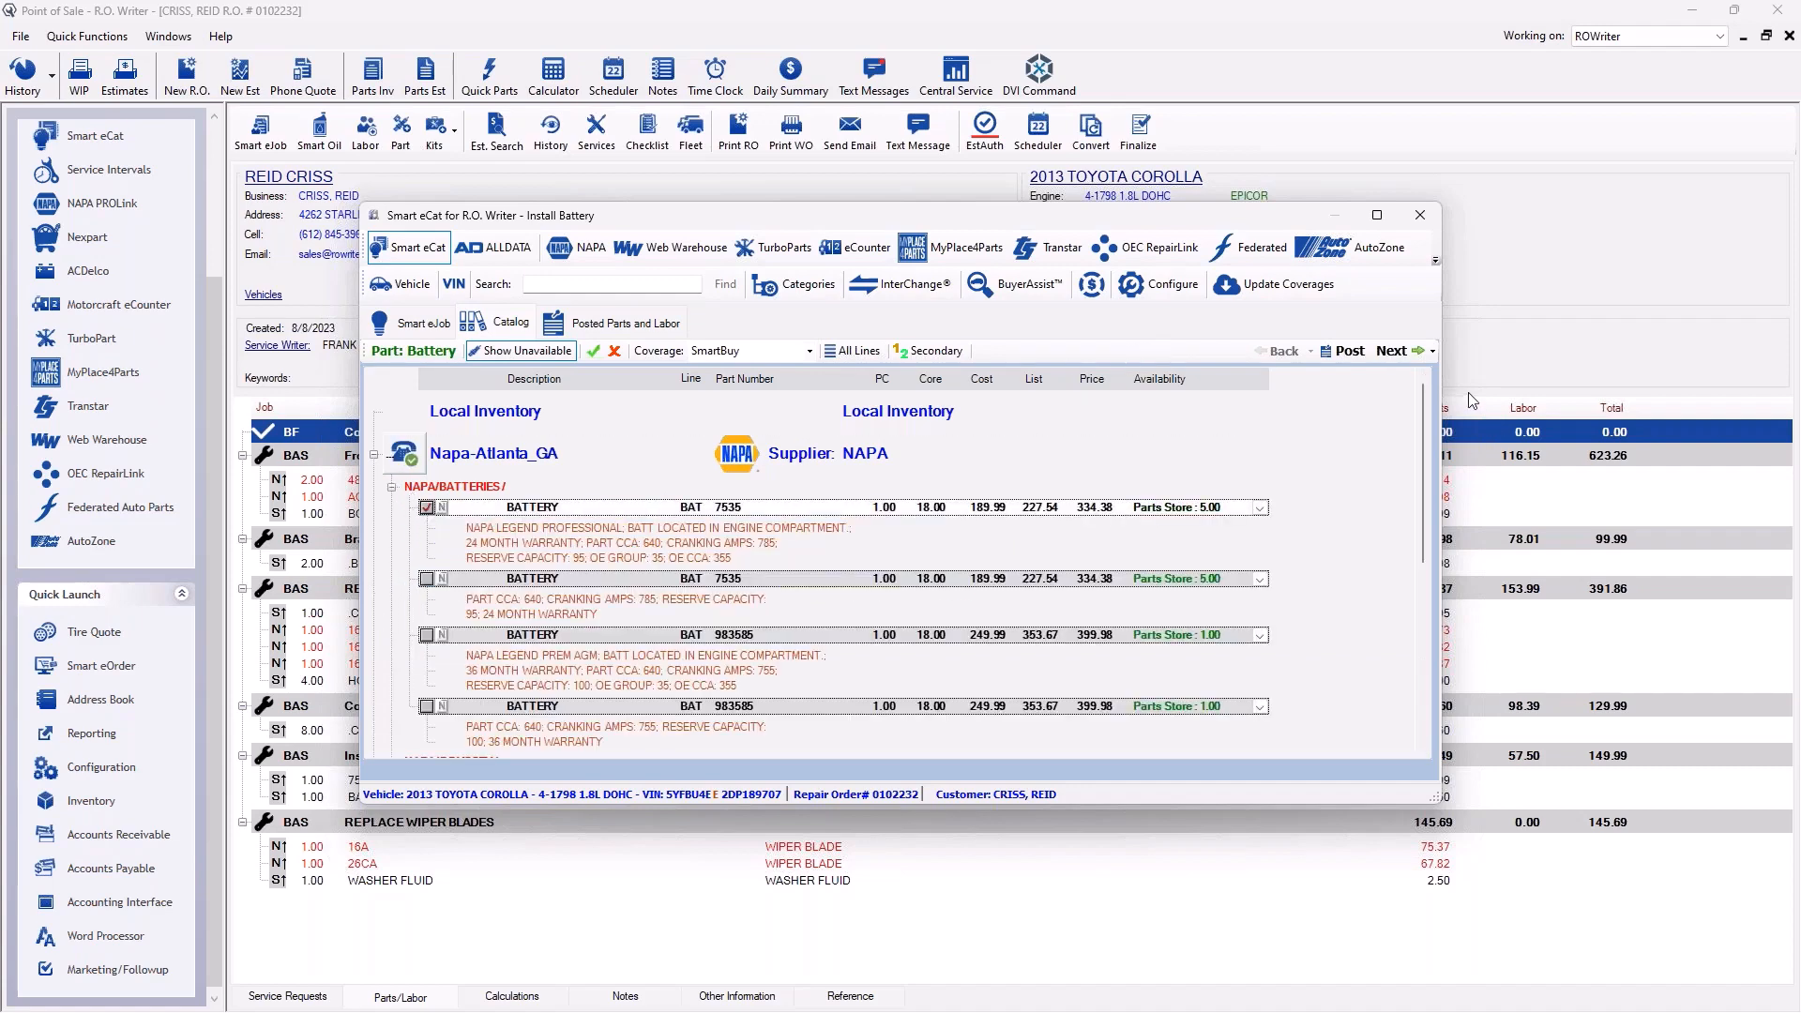
left_click(1395, 351)
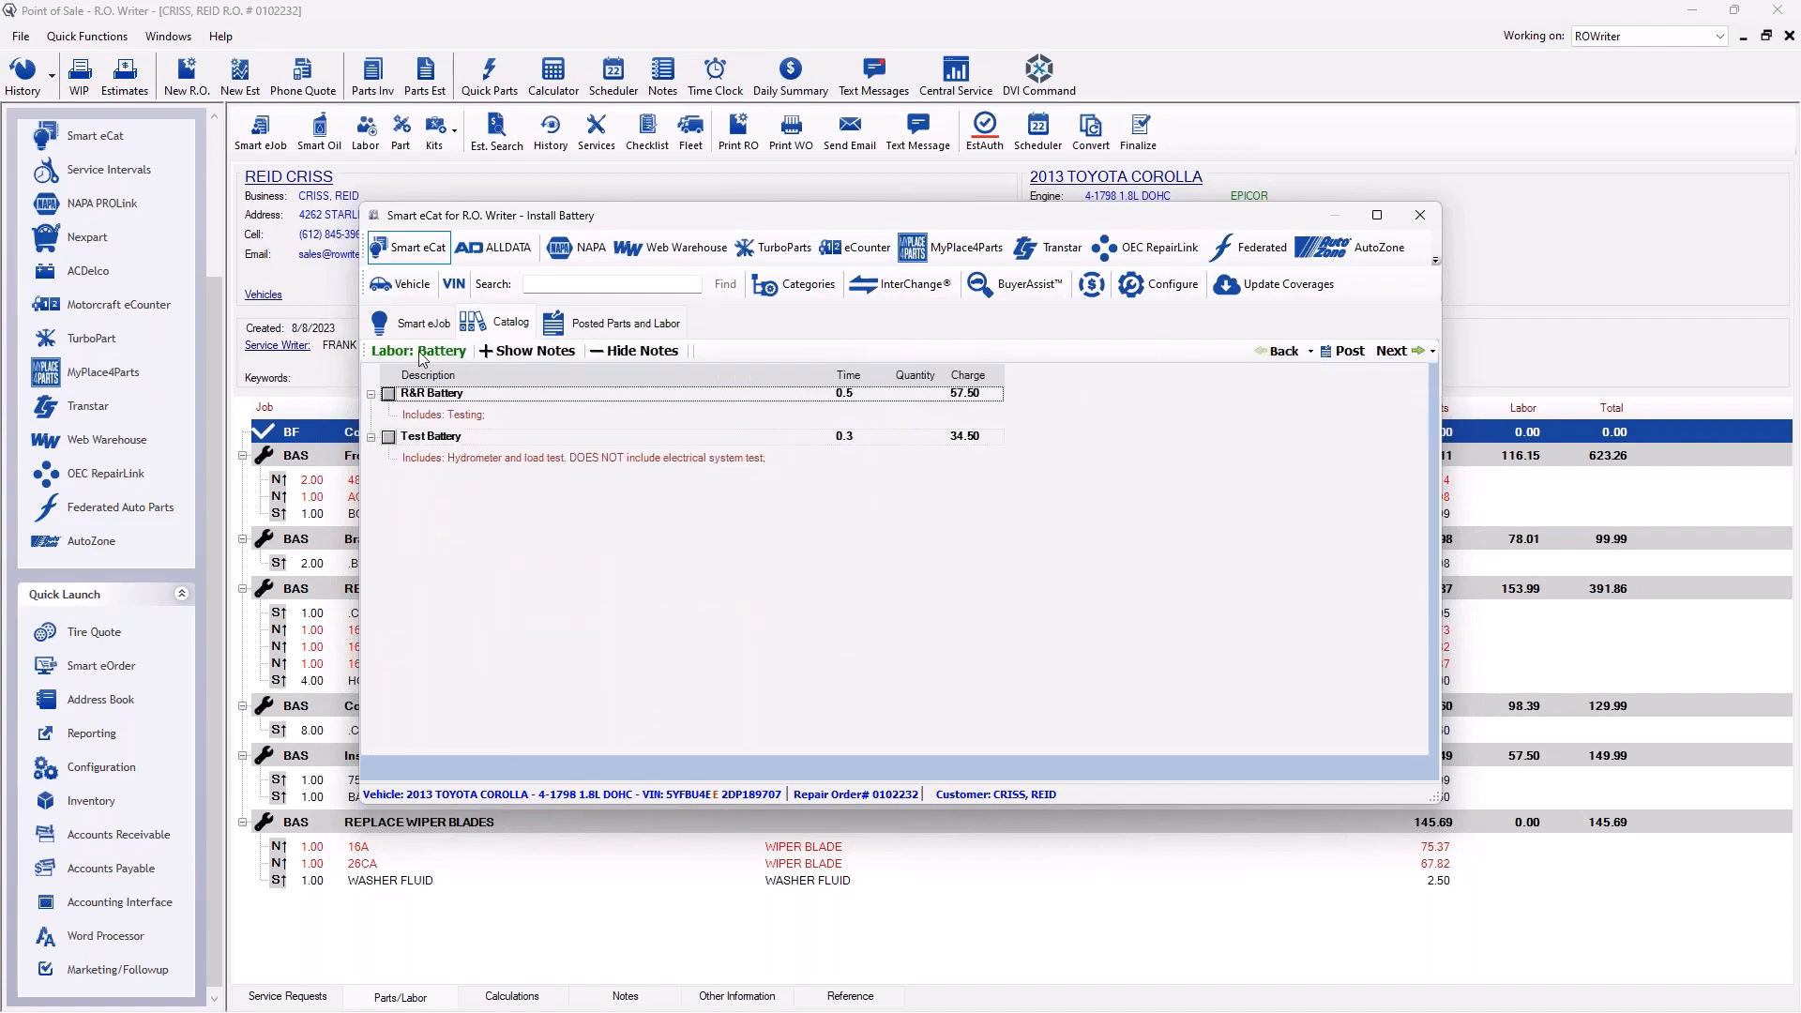
left_click(388, 393)
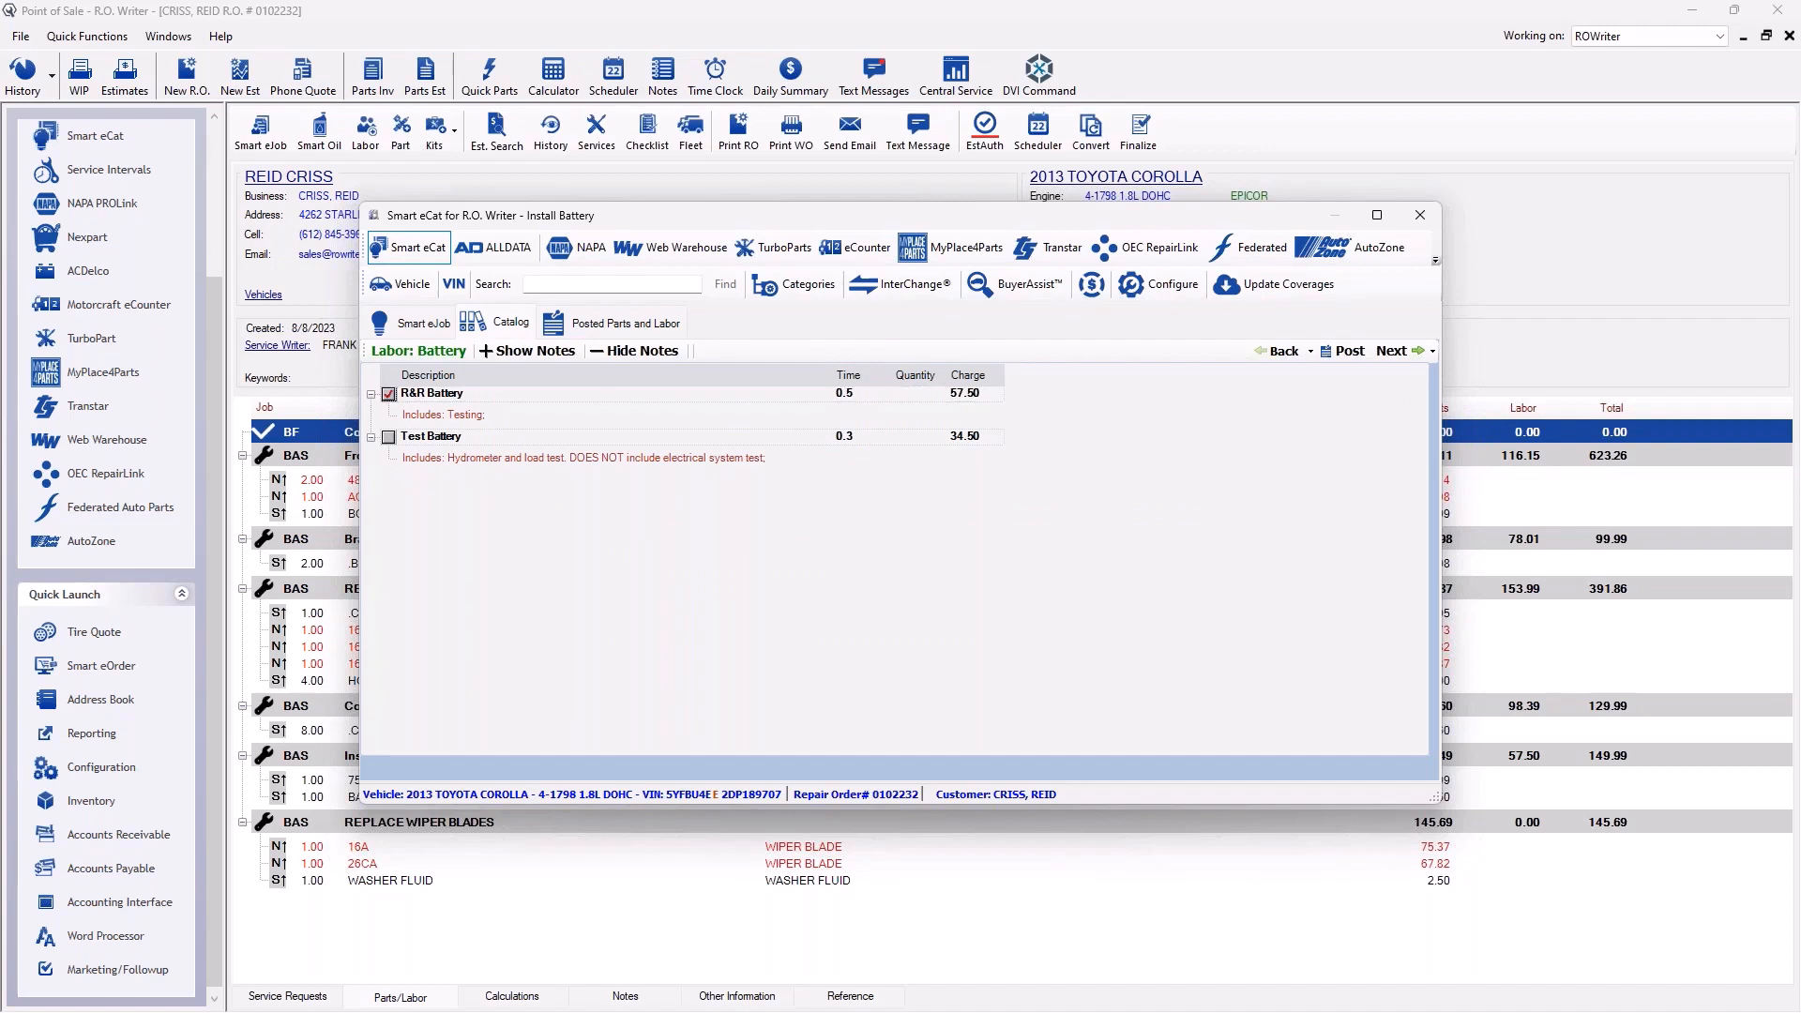
left_click(1393, 350)
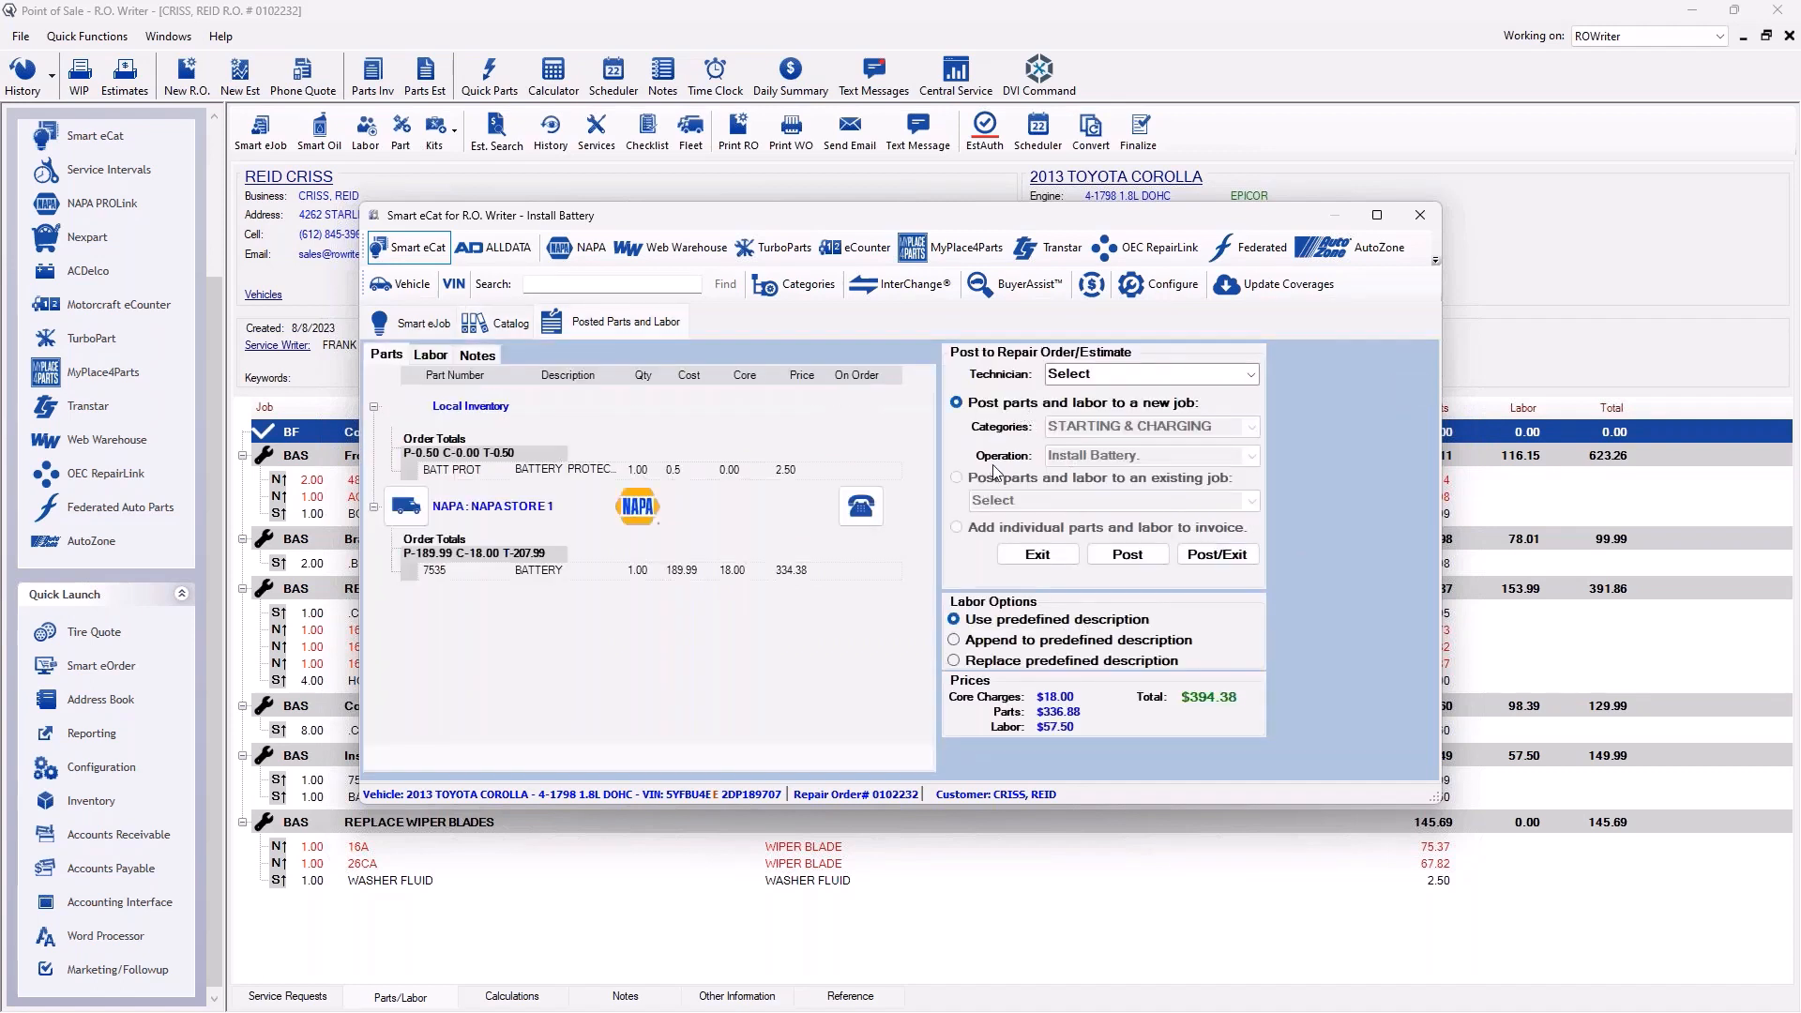
left_click(1032, 560)
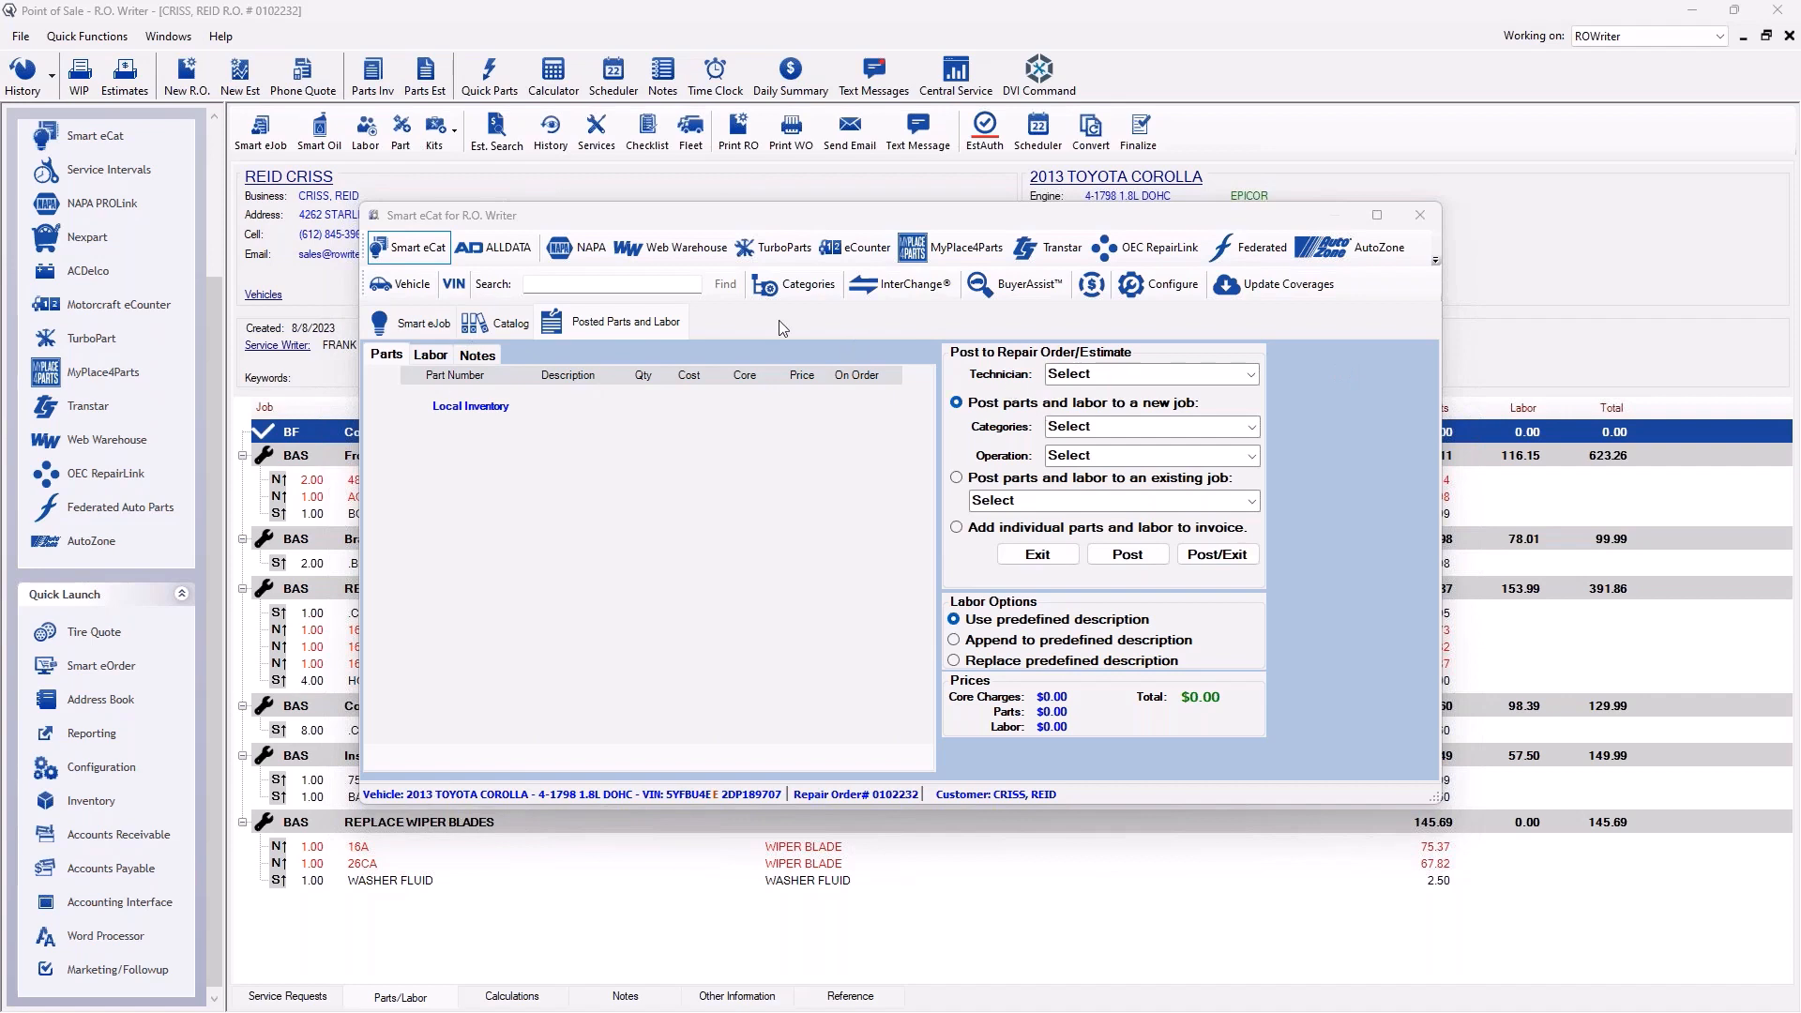
Return to Smart eJob and choose the Brake - Front Disc job category.
left_click(403, 331)
left_click(791, 438)
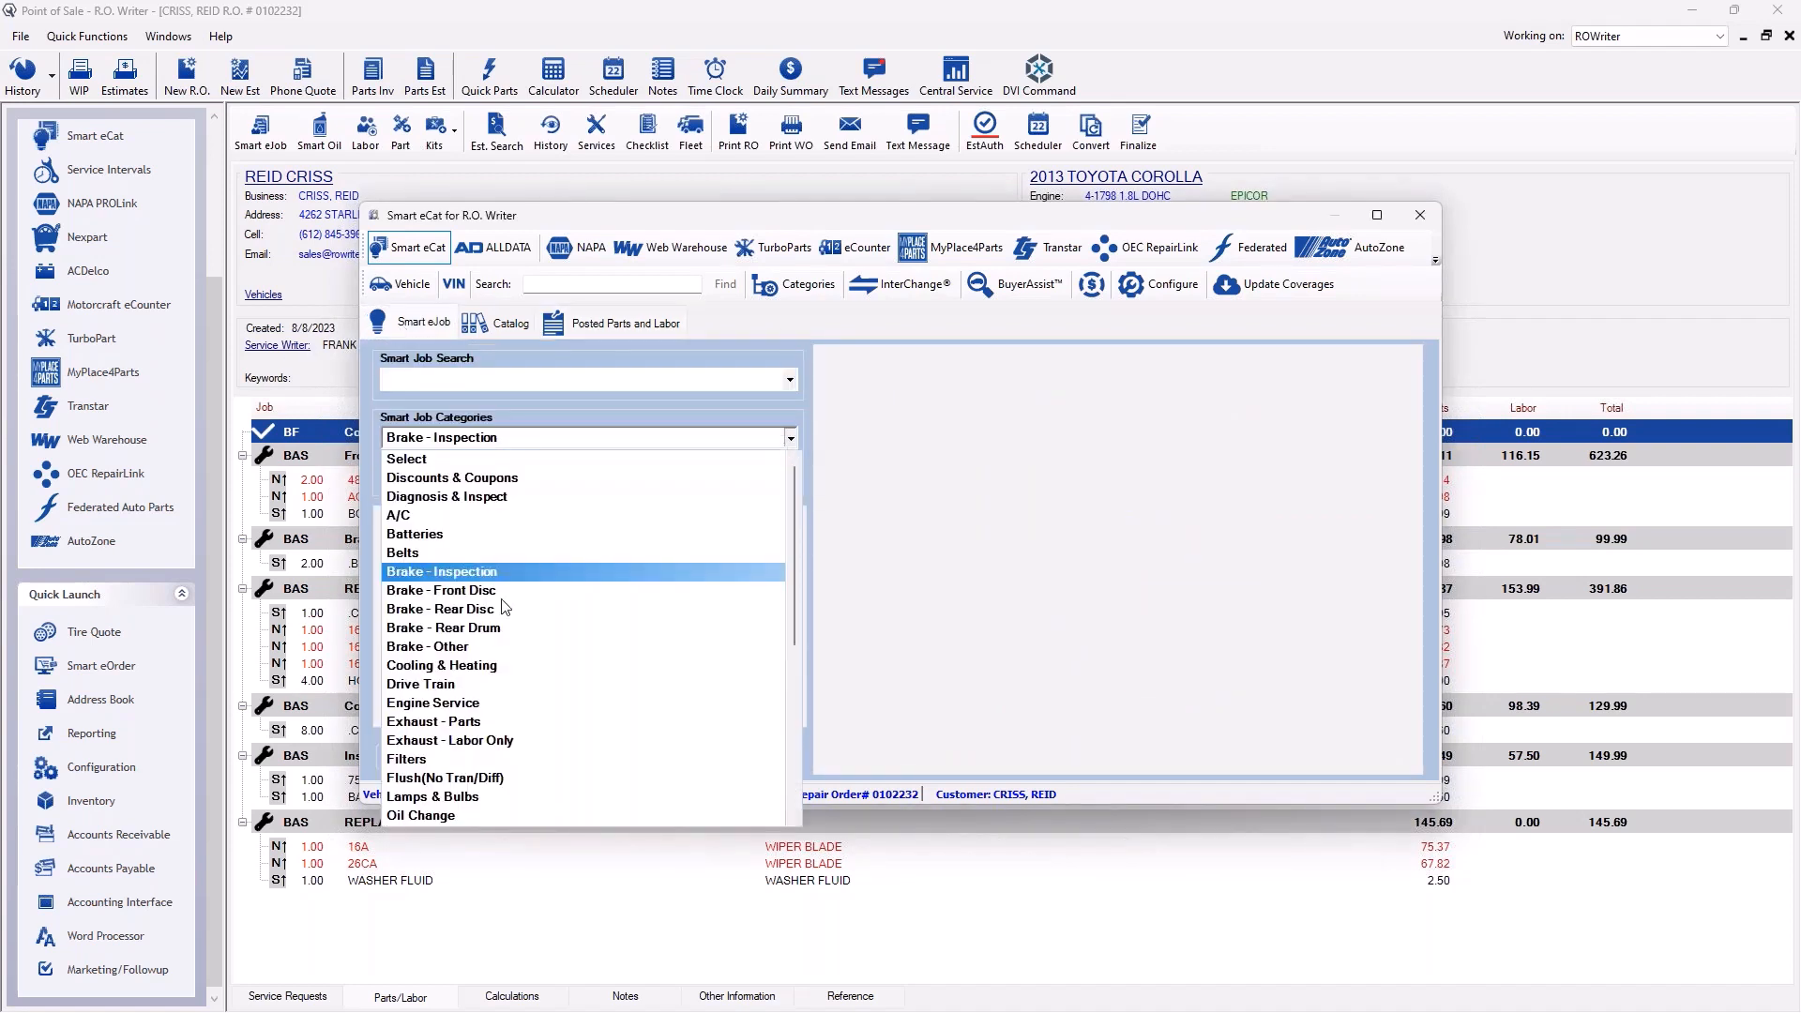
left_click(441, 590)
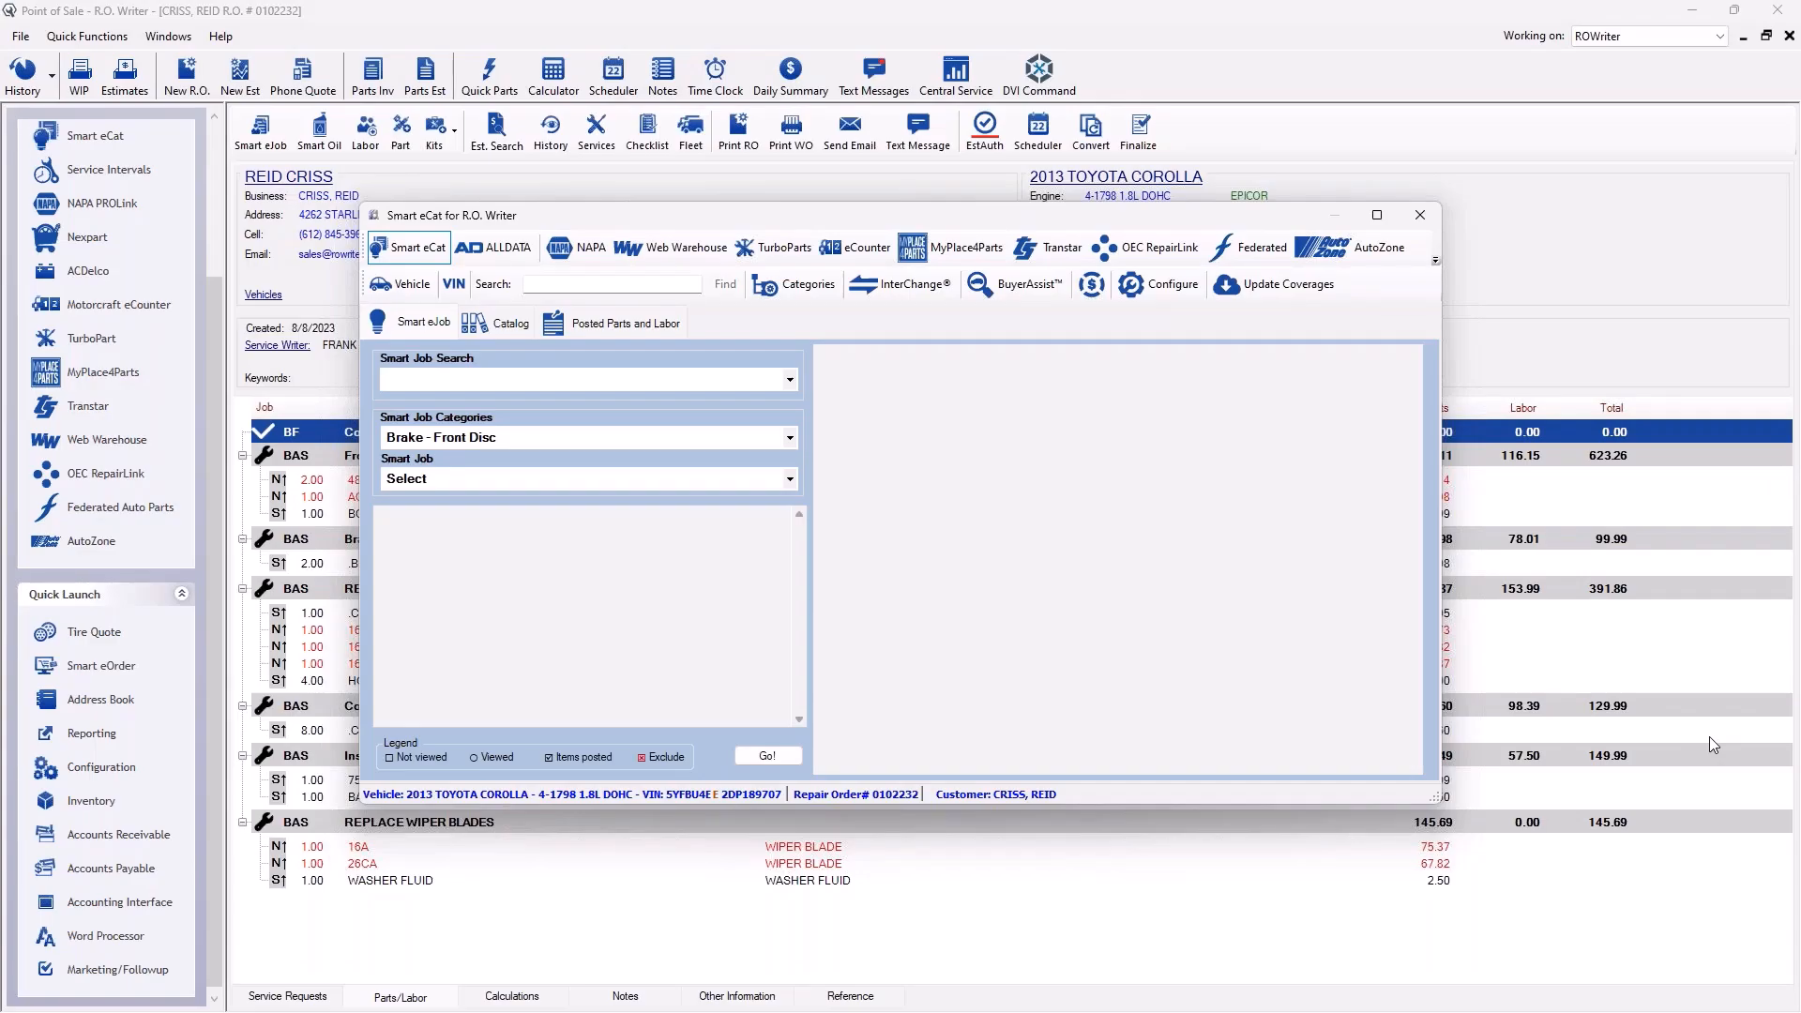
Search the Smart eCat catalog for "battery" and choose the Battery part type.
left_click(596, 284)
type("battery")
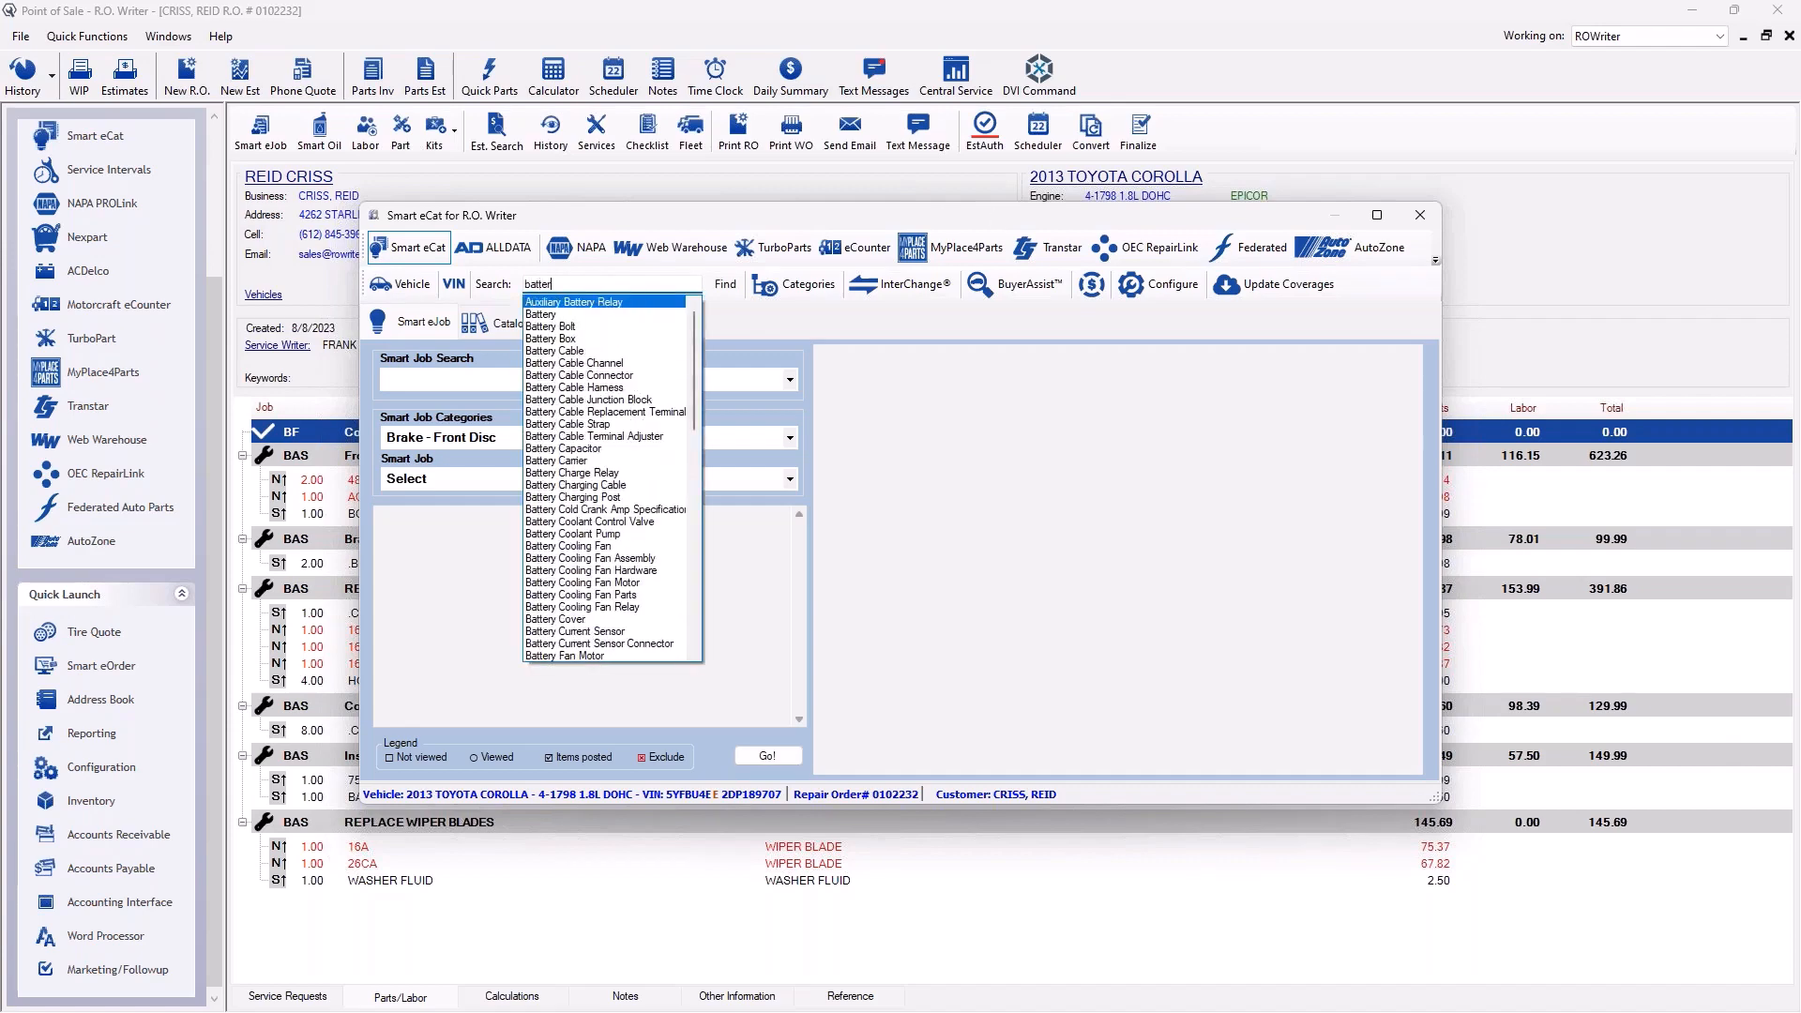
left_click(552, 315)
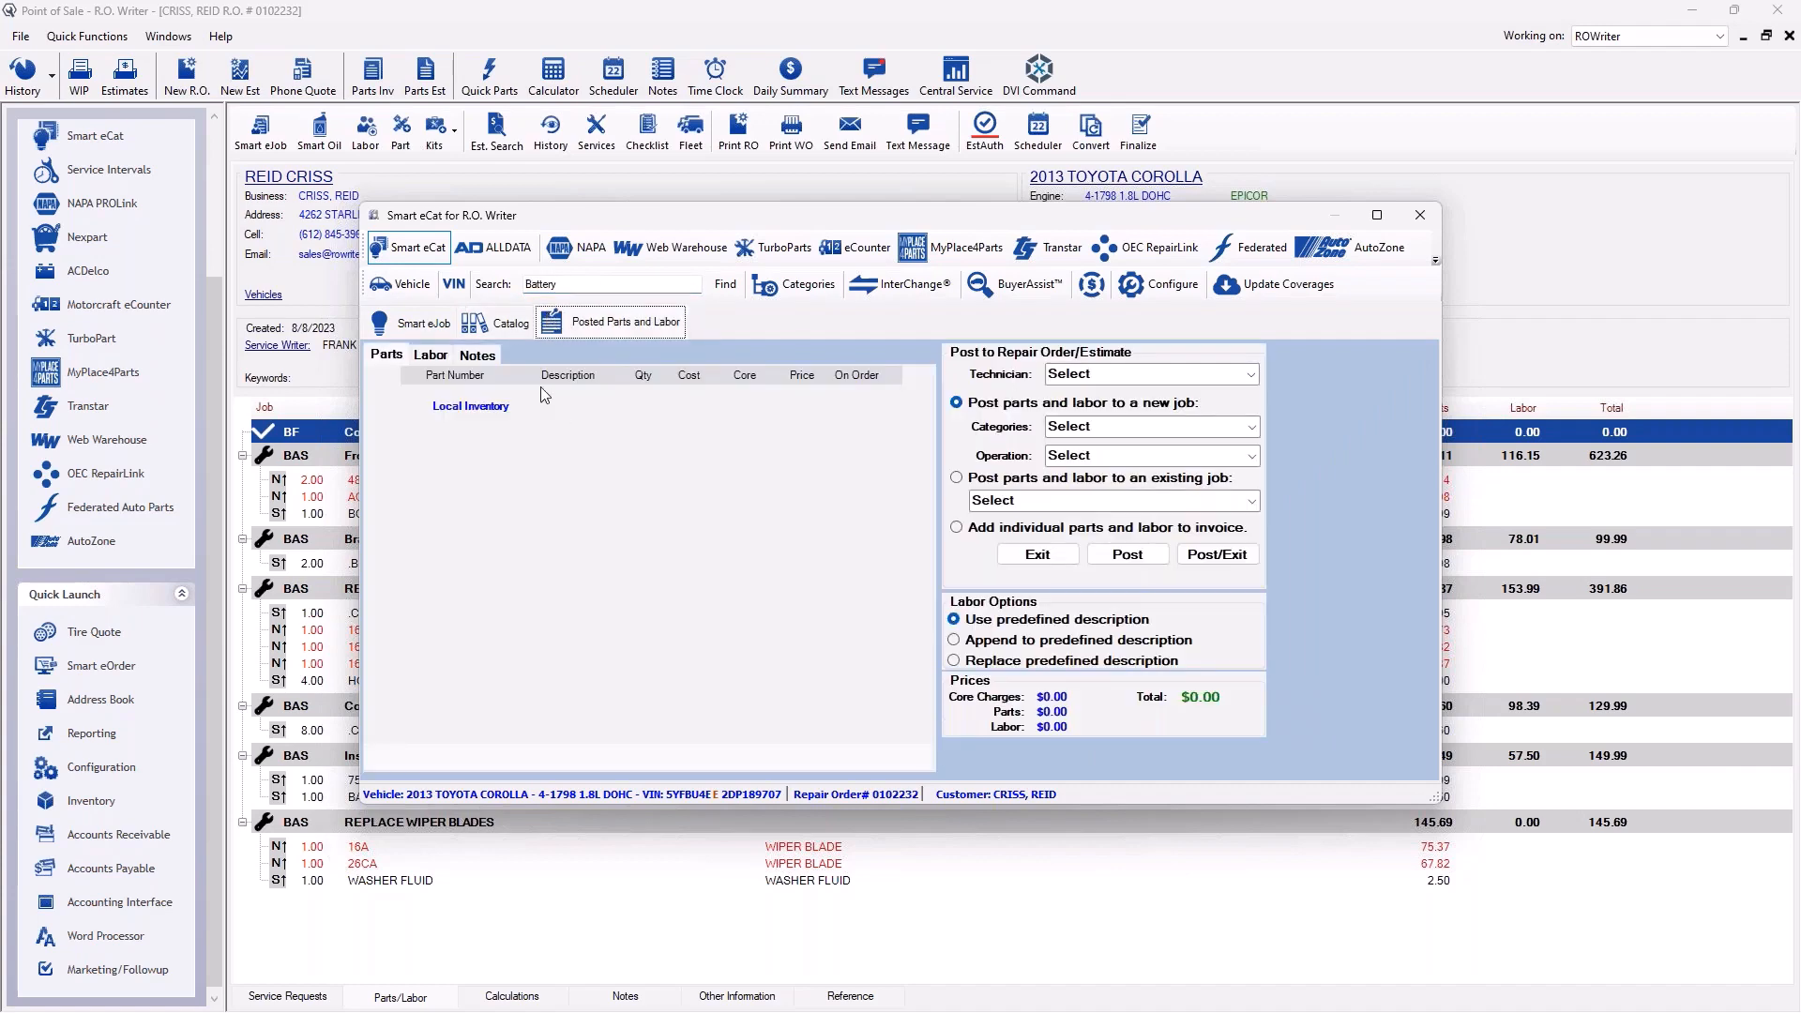
Look up batteries for the Corolla in the Smart eCat catalog and review the listings from each supplier.
left_click(726, 284)
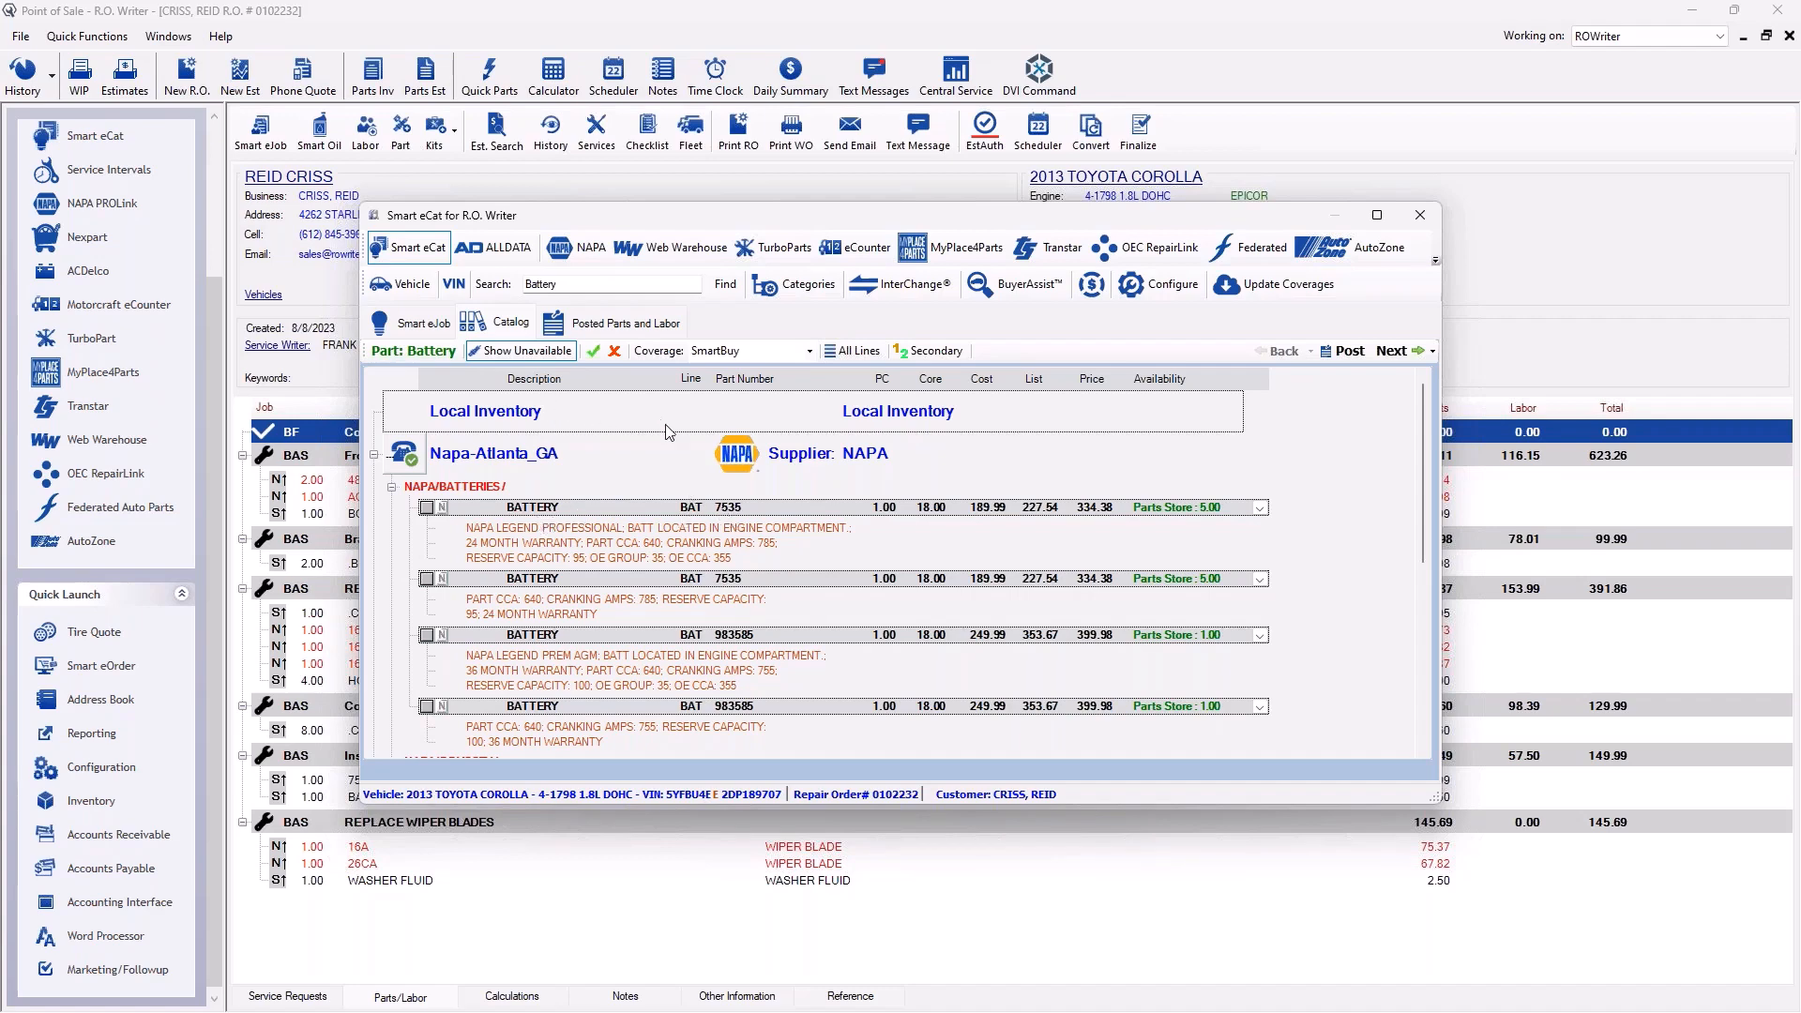
scroll(1110, 561, "down", 5)
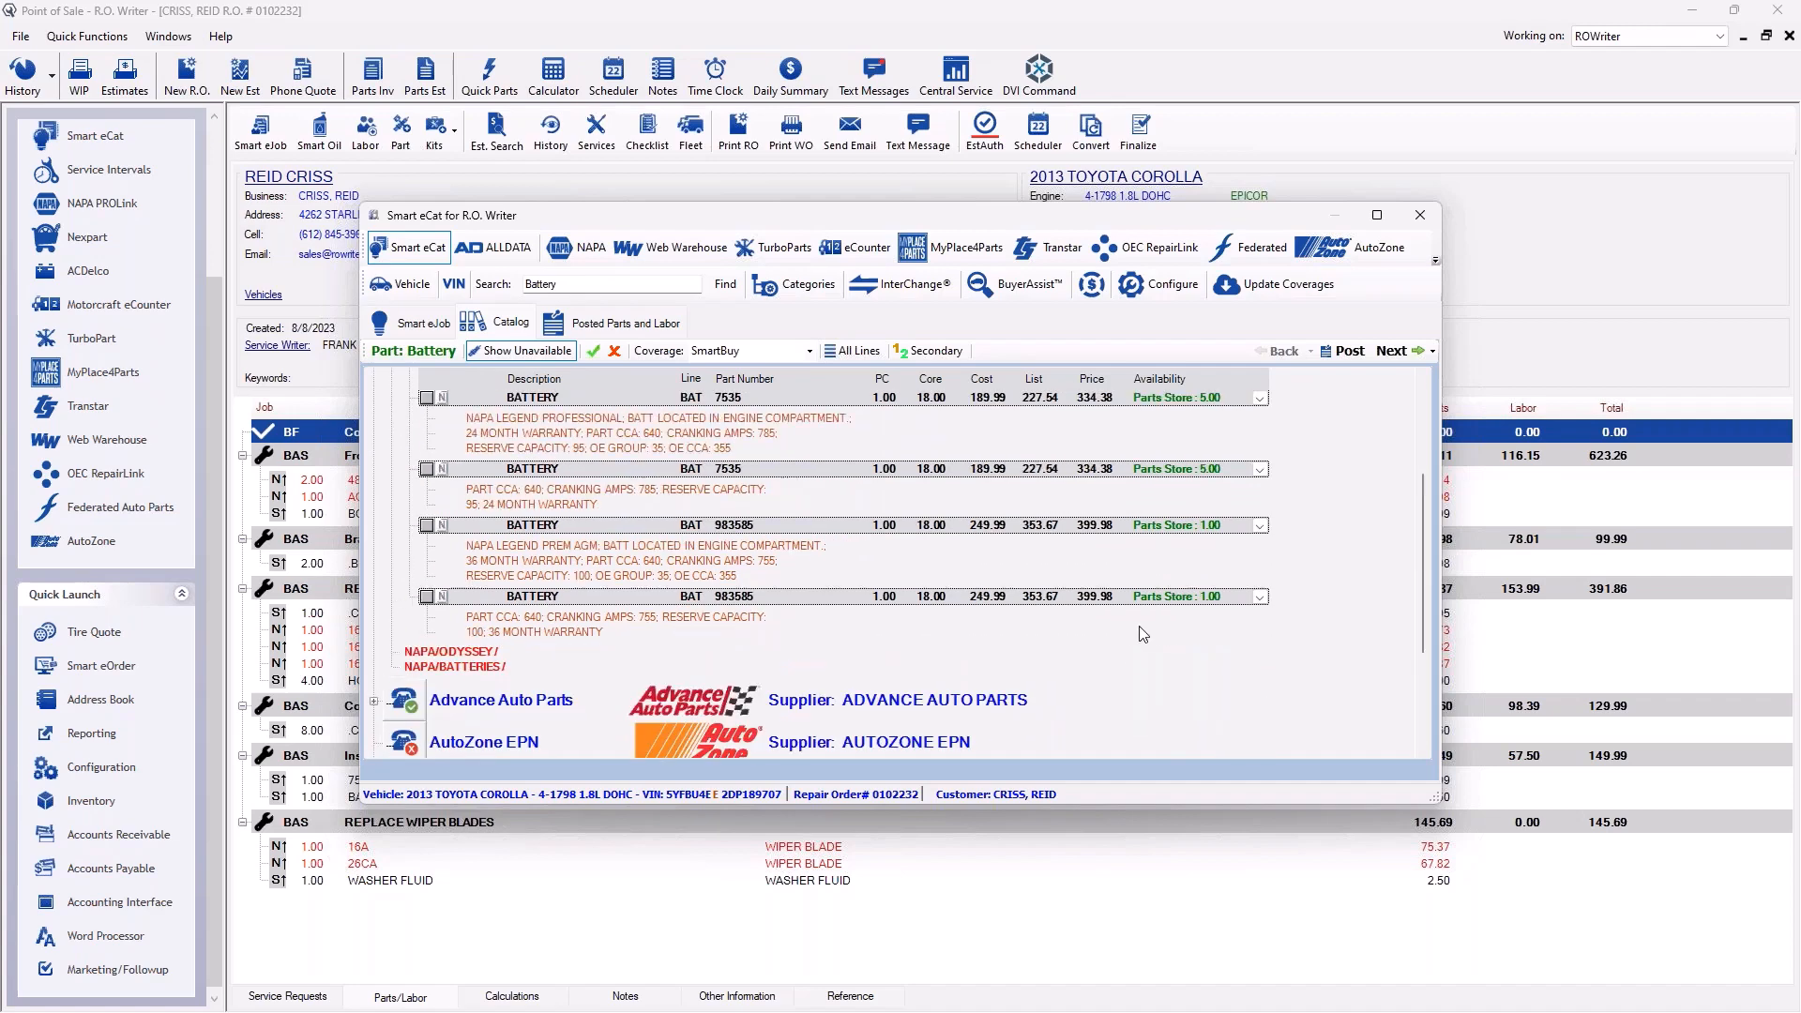
scroll(1059, 676, "up", 5)
scroll(826, 692, "down", 3)
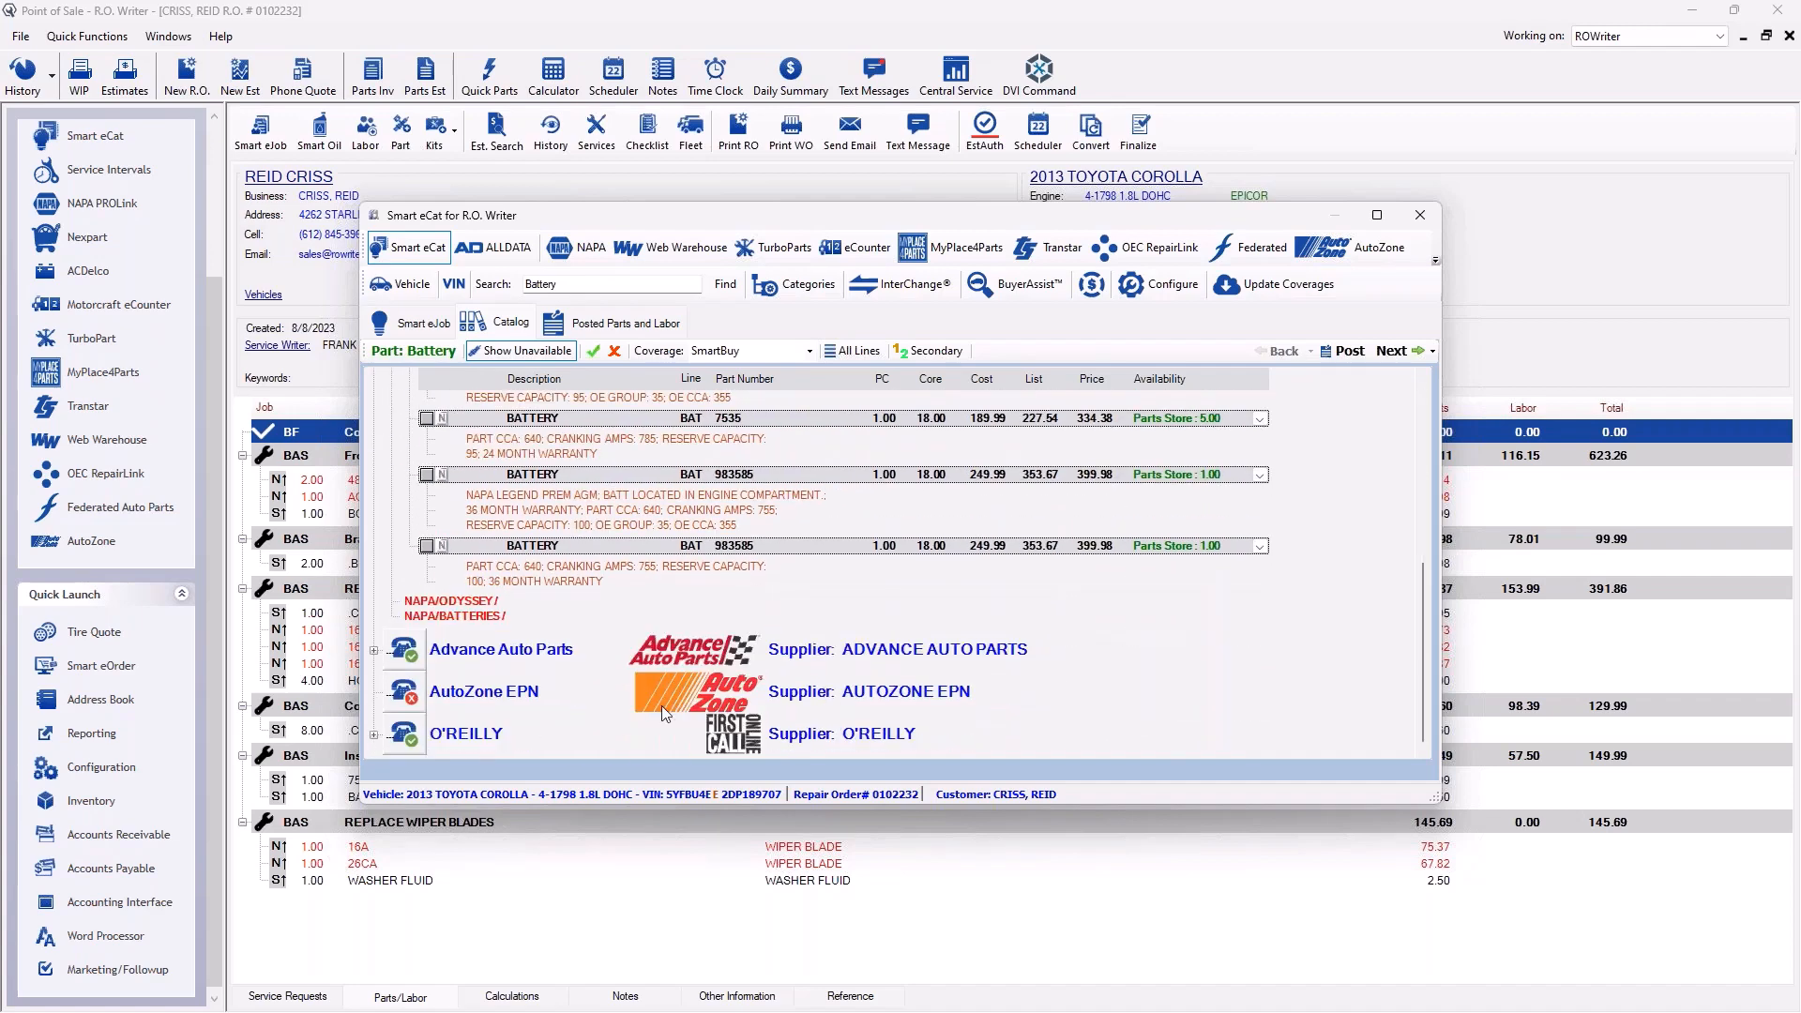
Search the Smart eCat catalog for "pads", choose Brake Pads, Front, and review the NAPA pad listings.
left_click_drag(592, 289, 400, 297)
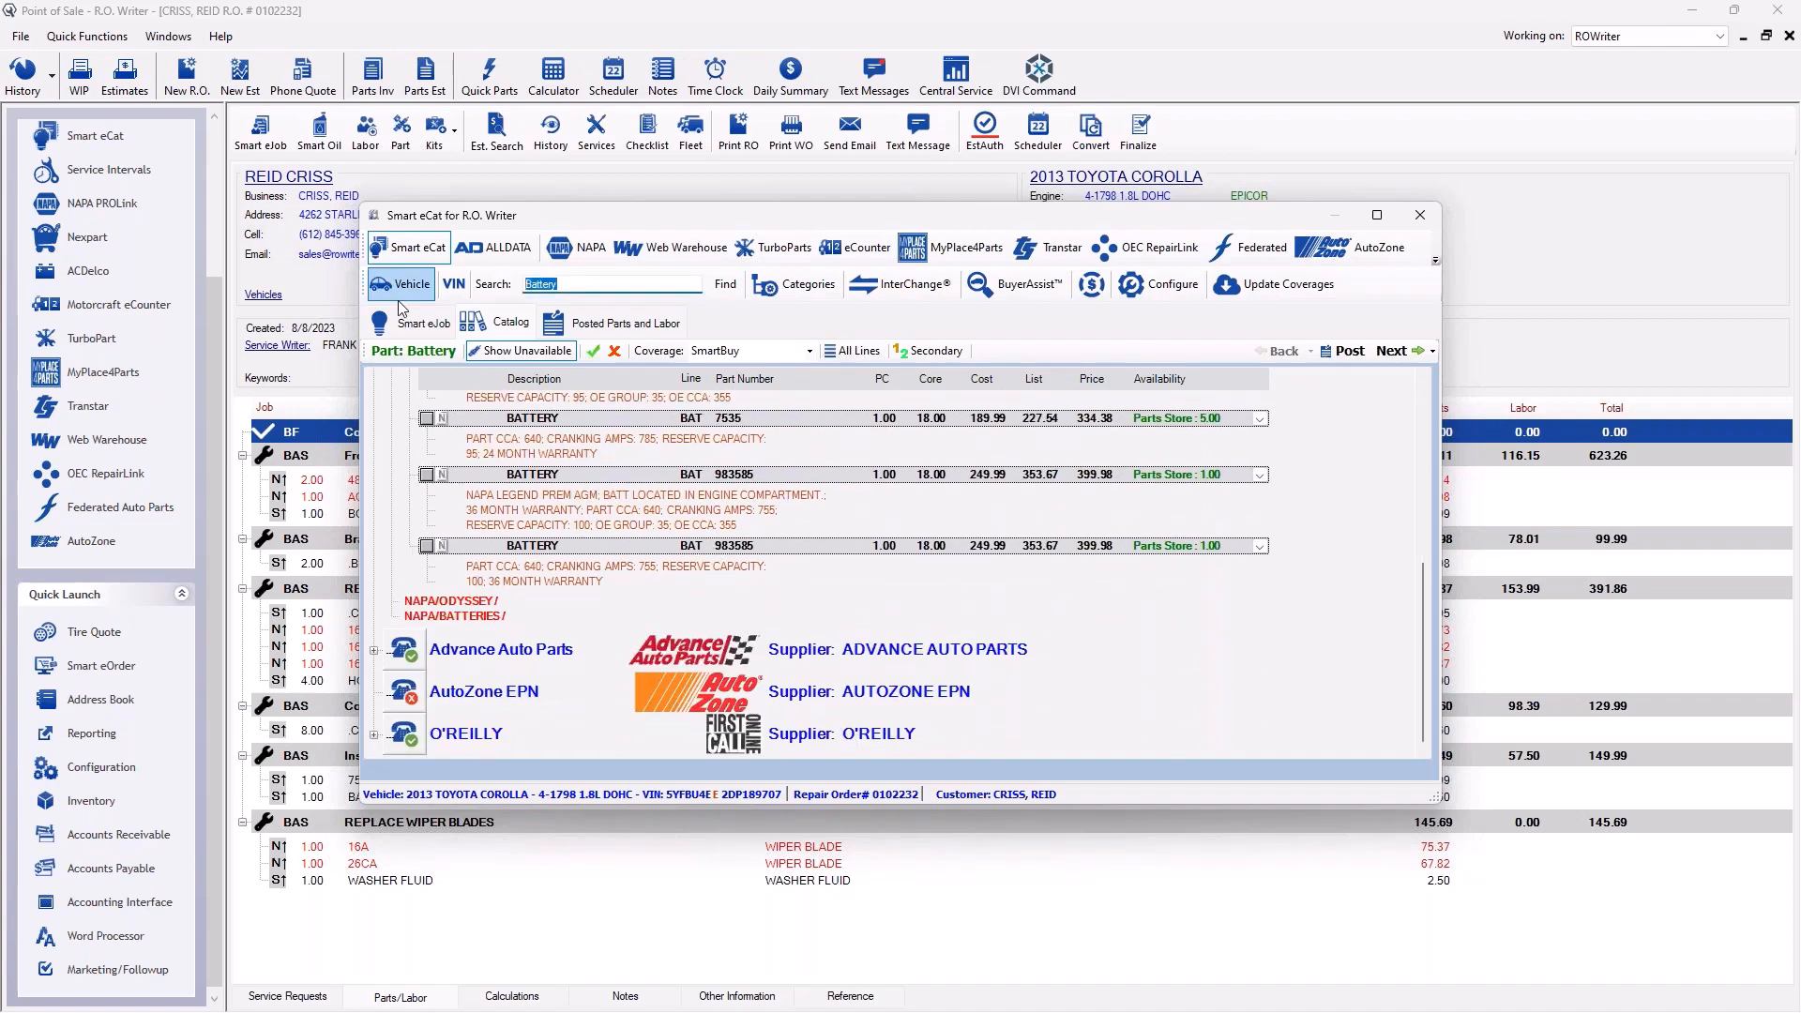
key("BackSpace")
type("pads")
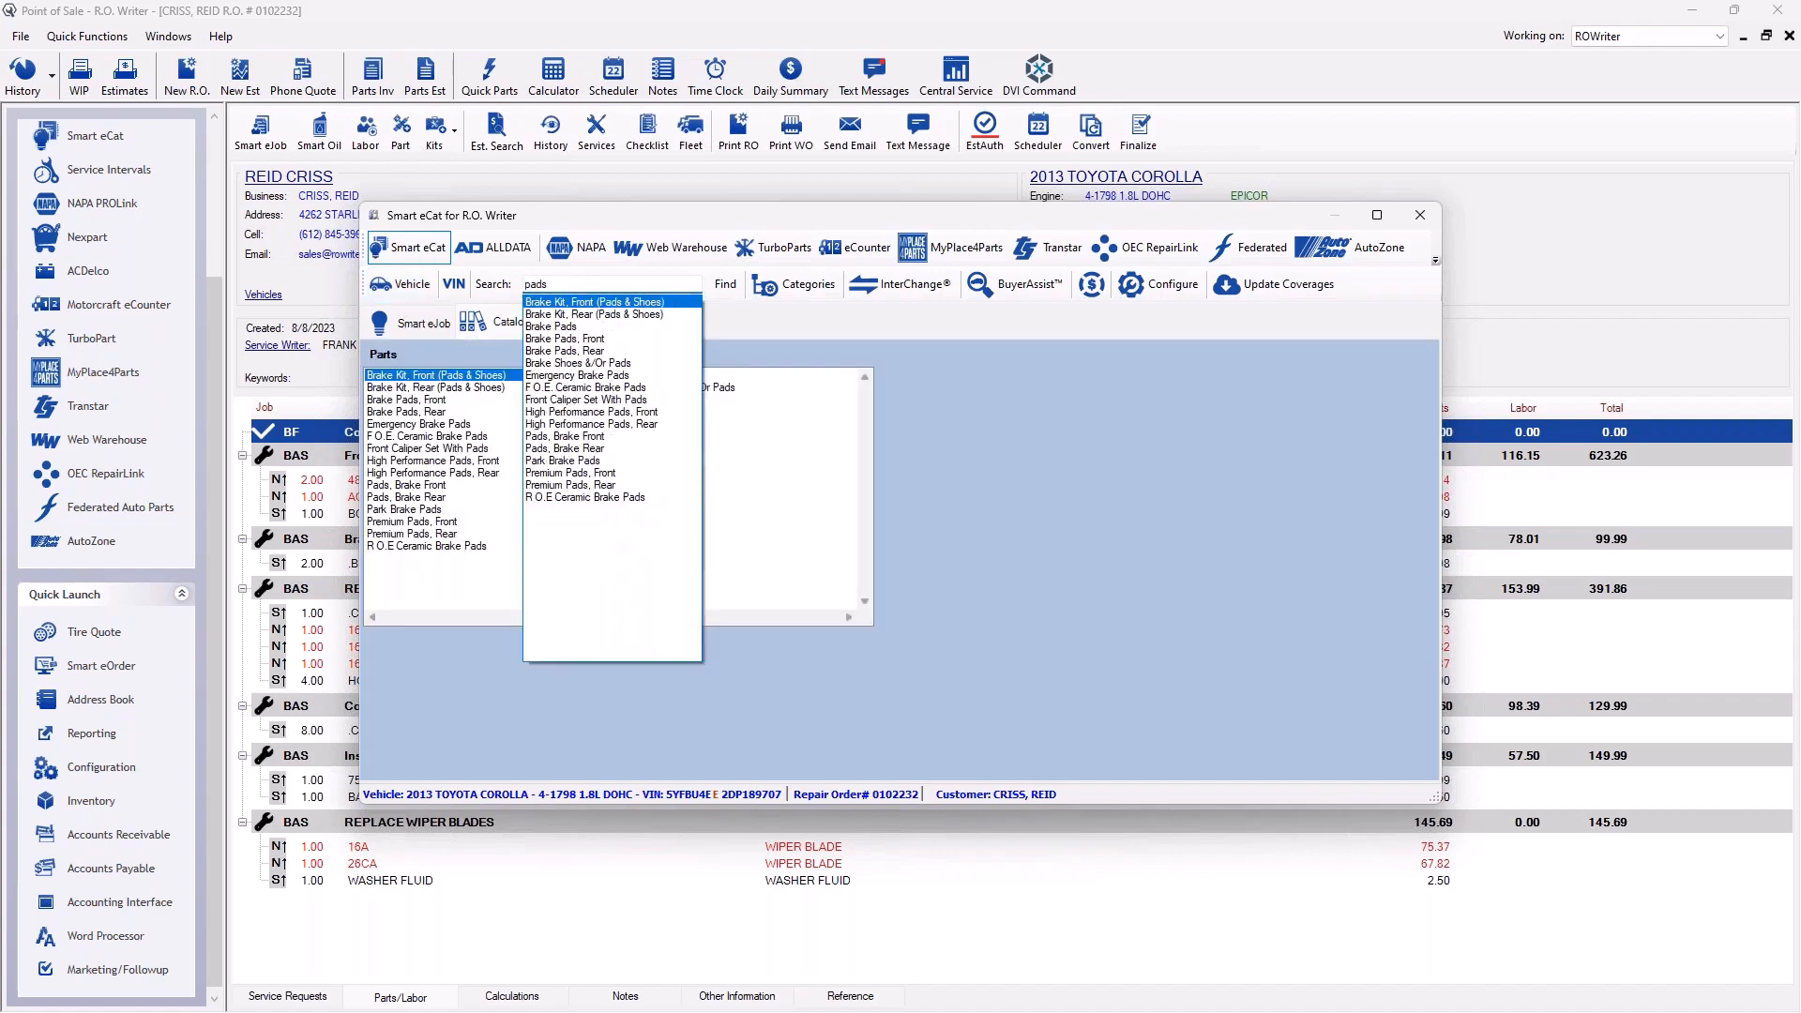
left_click(563, 337)
double_click(452, 377)
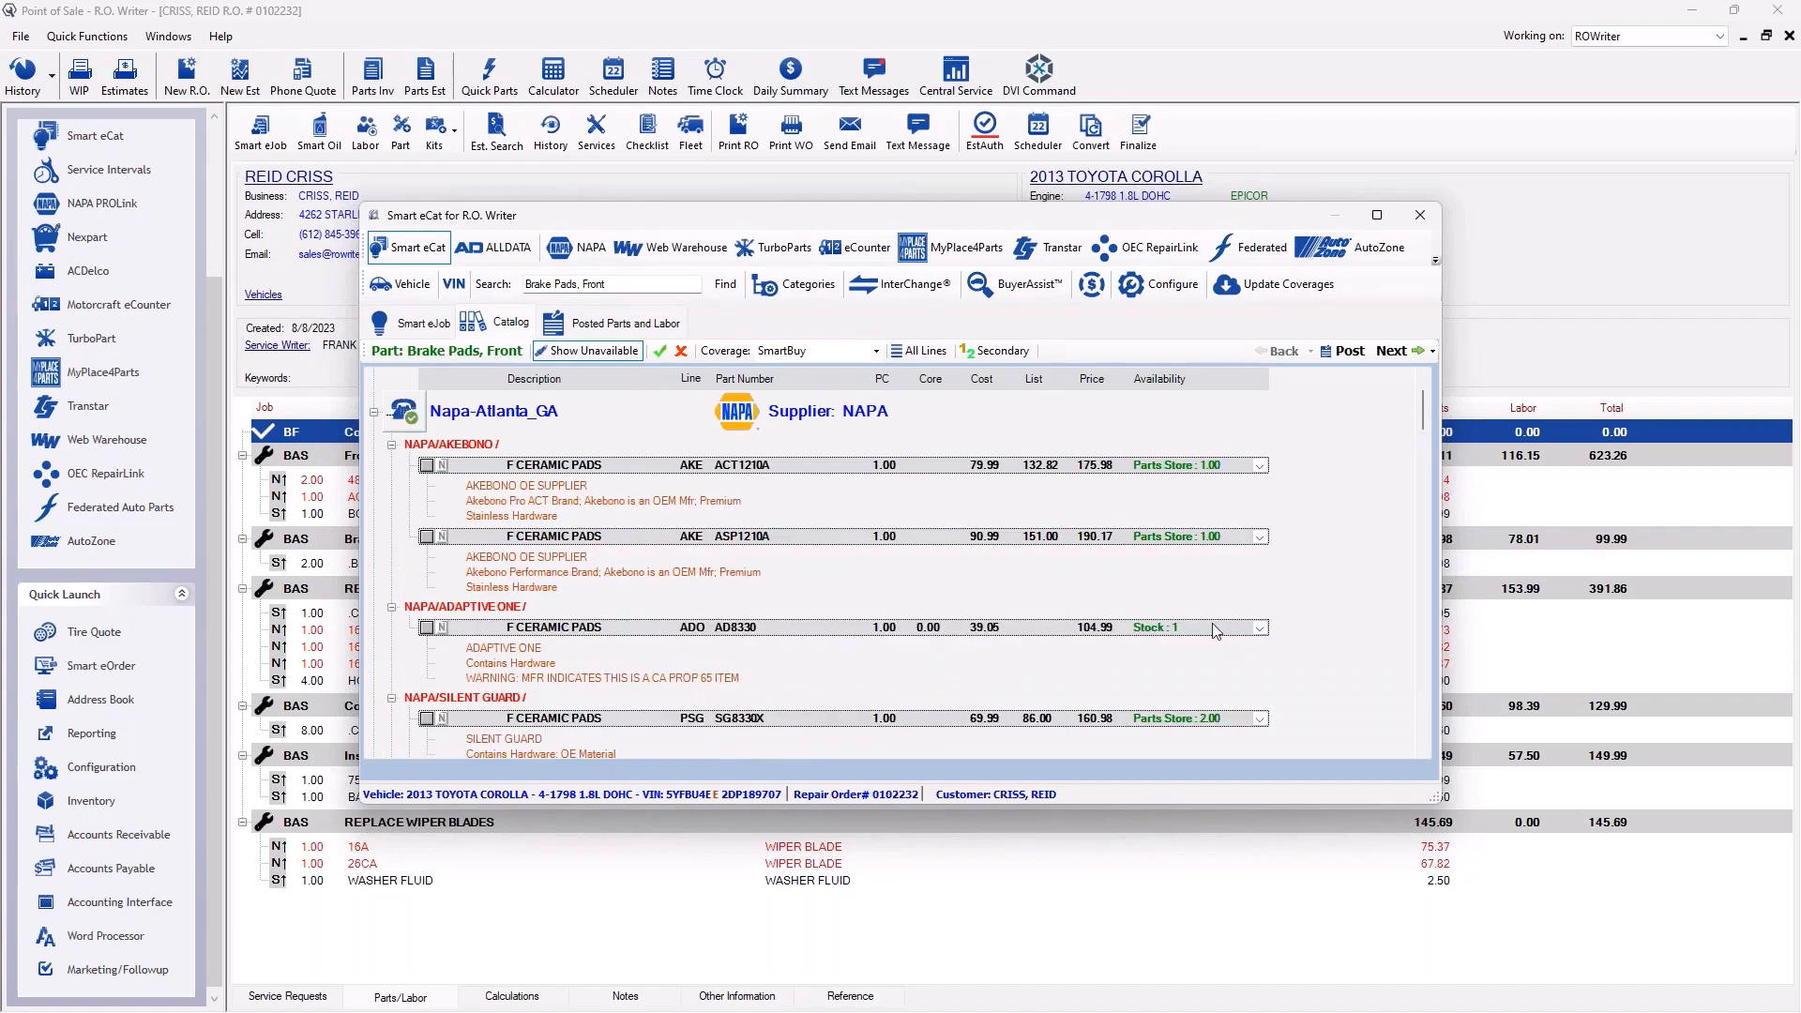
scroll(1088, 562, "down", 3)
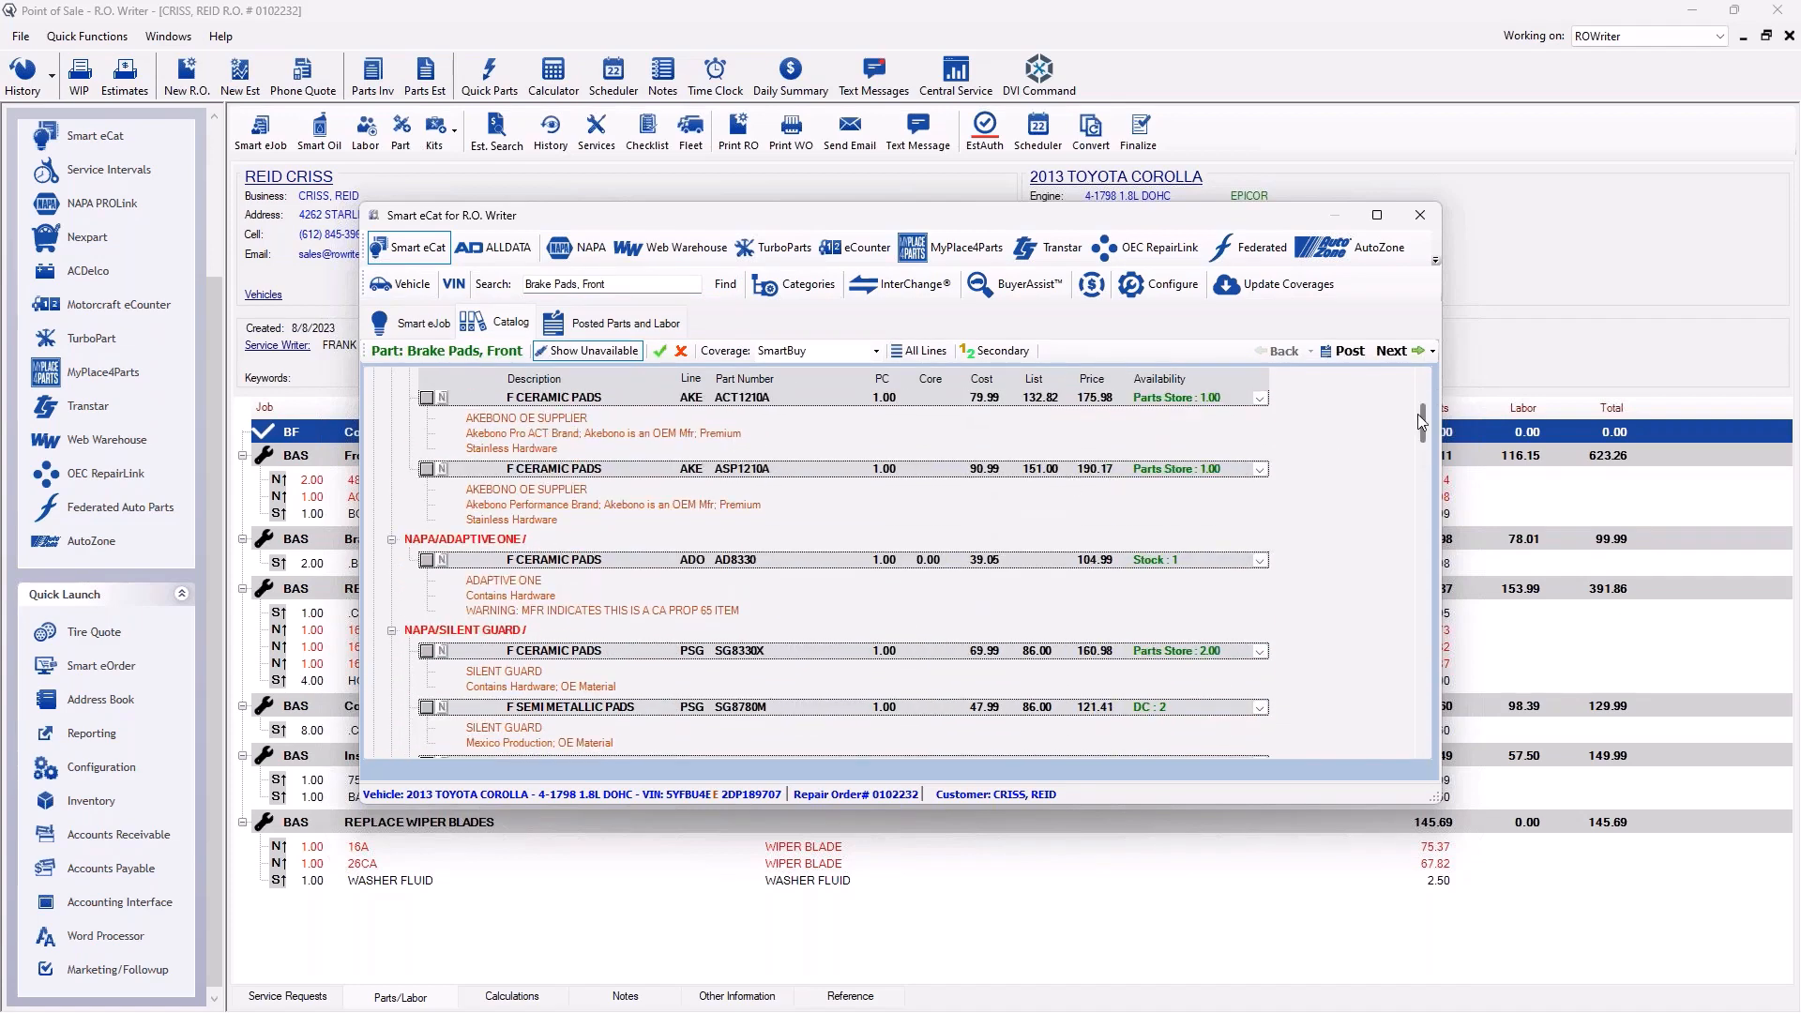
left_click_drag(1423, 415, 1424, 375)
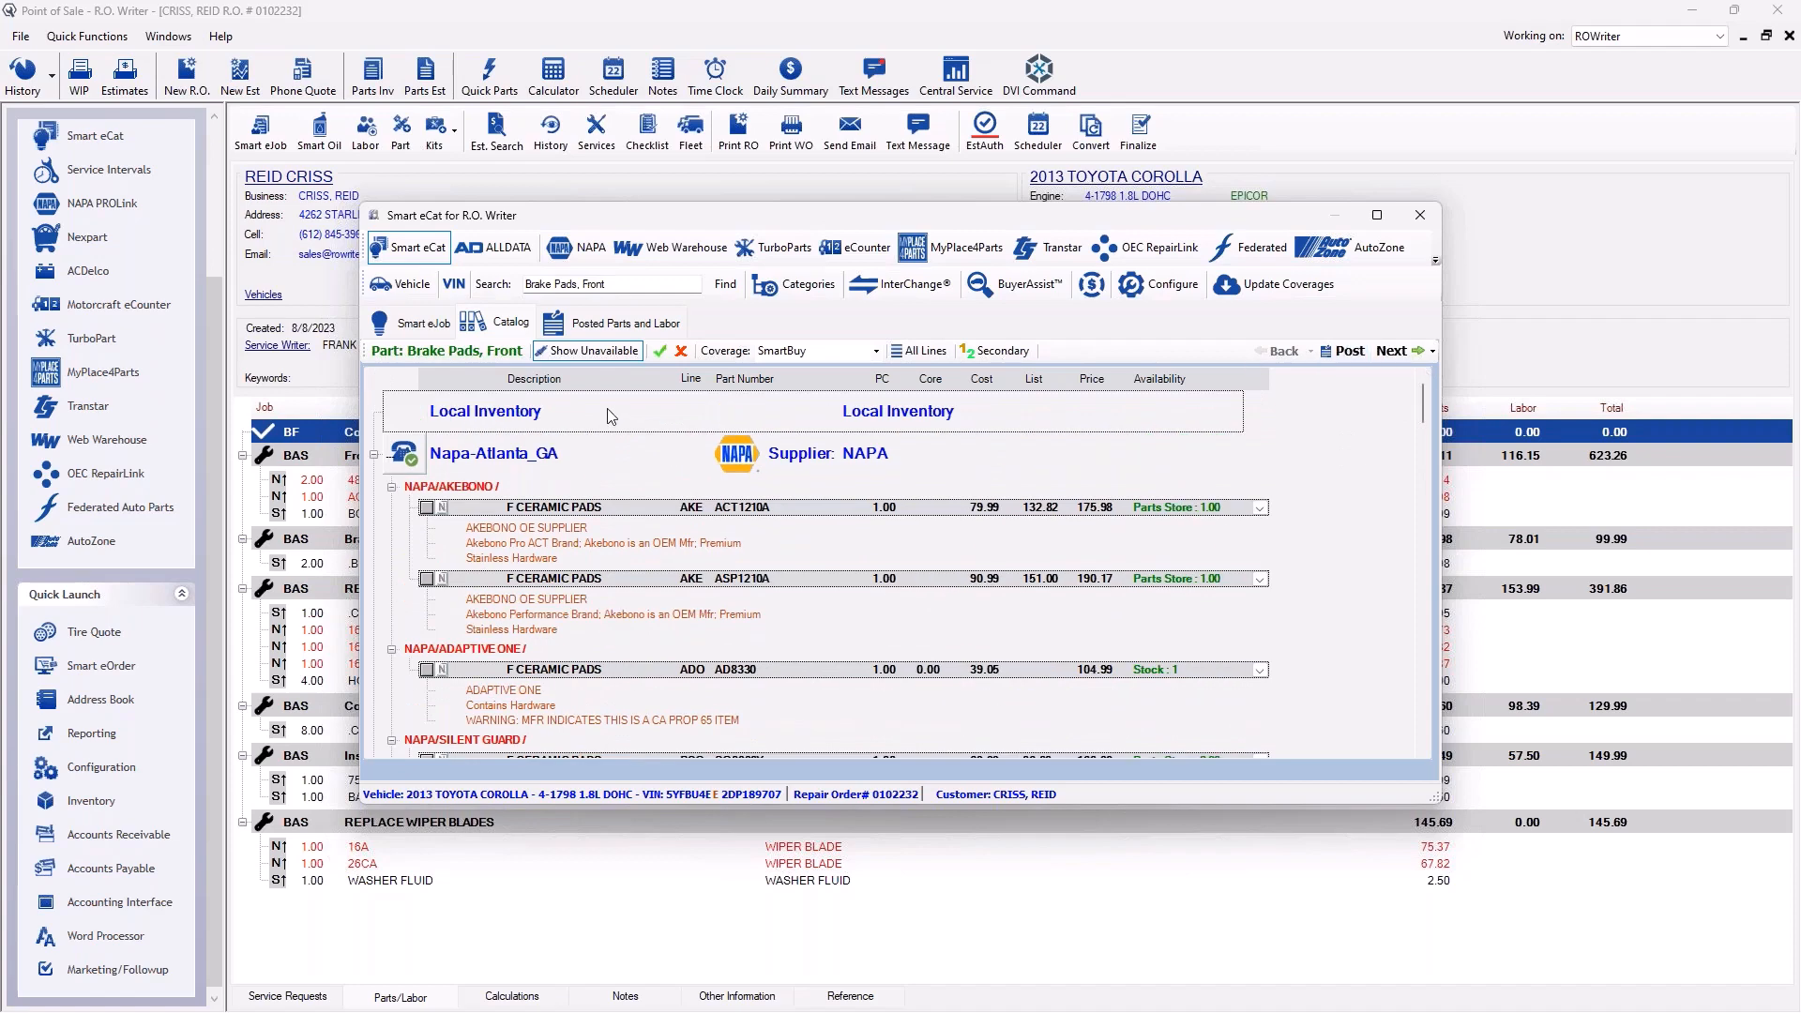
scroll(1176, 684, "down", 3)
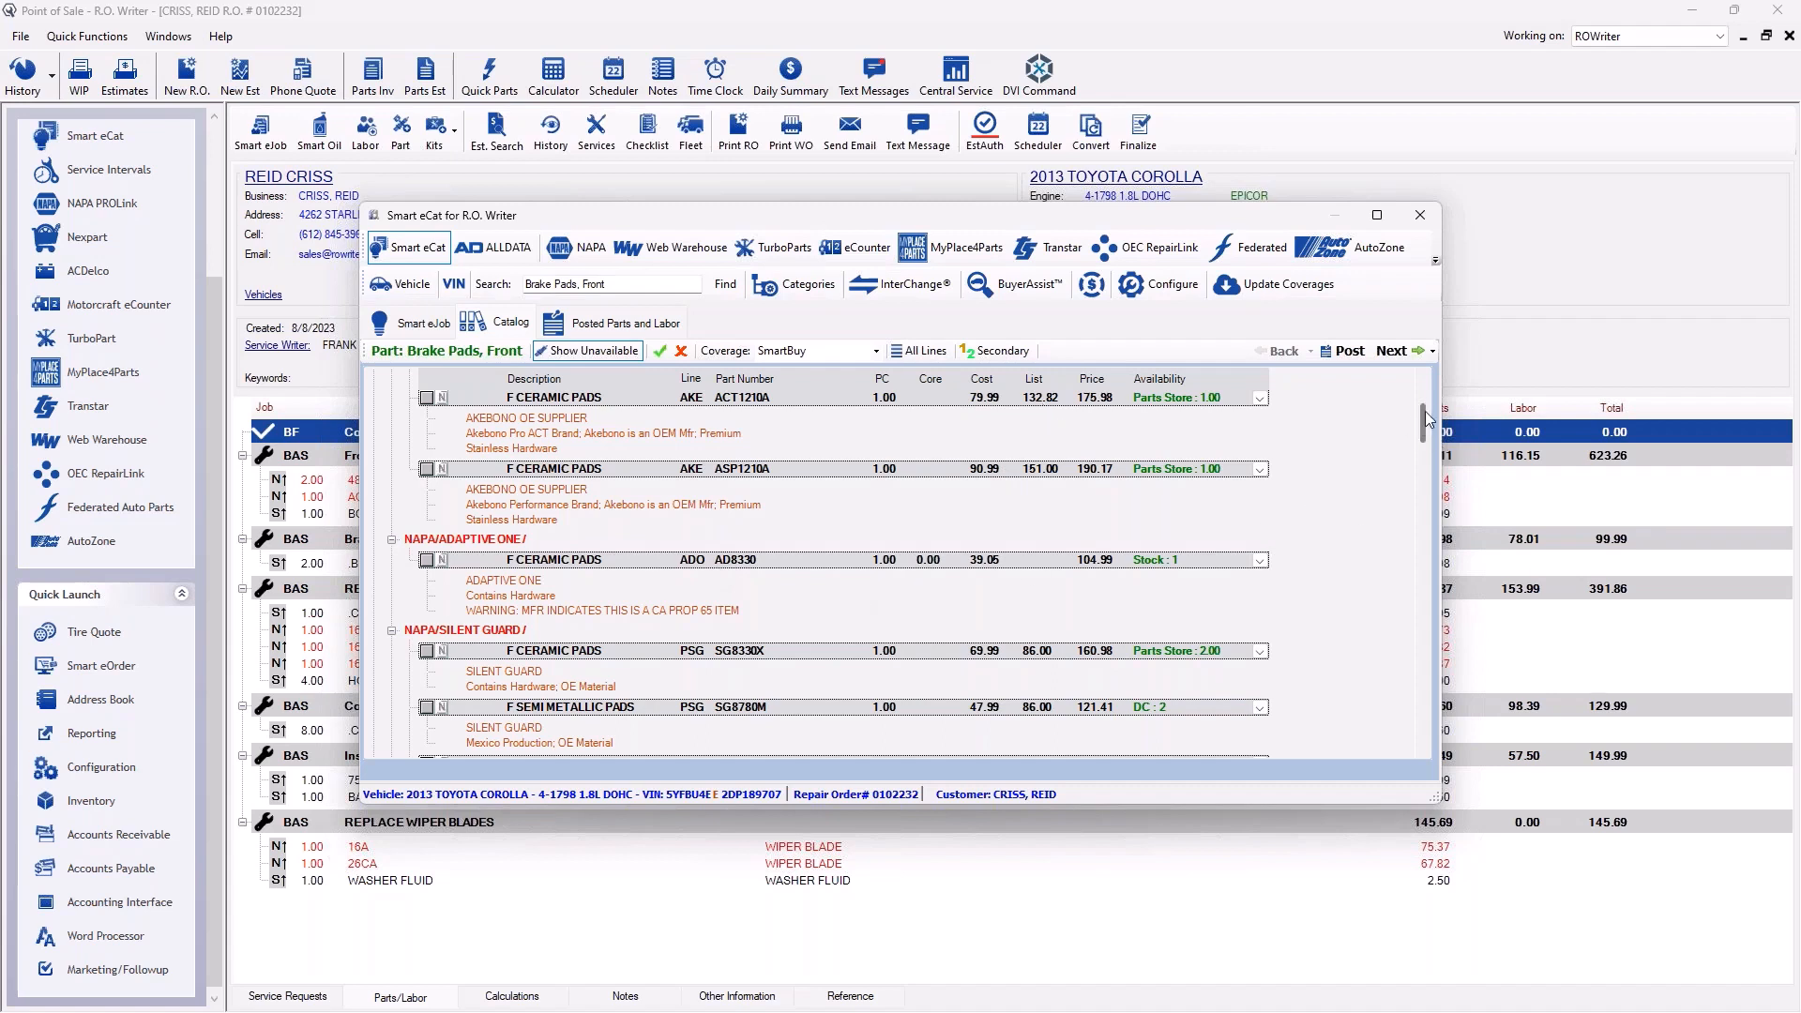
left_click_drag(1426, 419, 1422, 392)
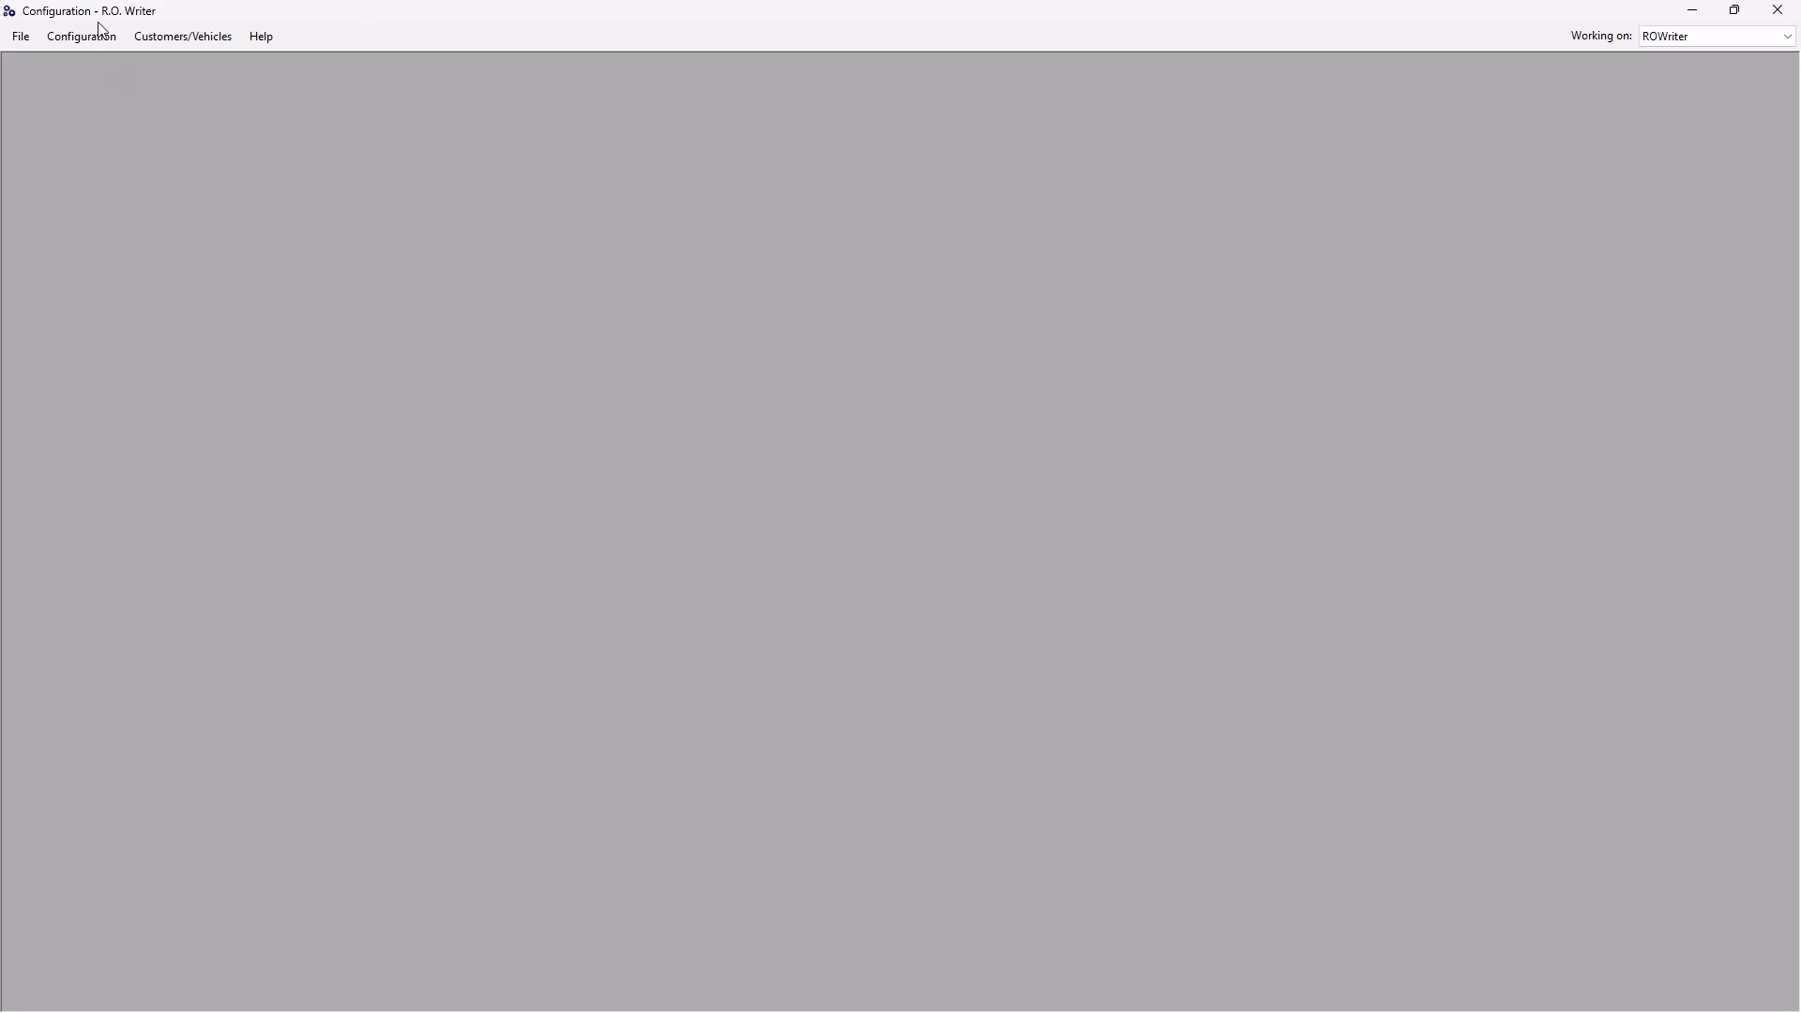
In the Configuration module, open the labor operations editor and load 010 Tire Rotation from the TIRE SERVICE category.
left_click(100, 30)
mouse_move(136, 105)
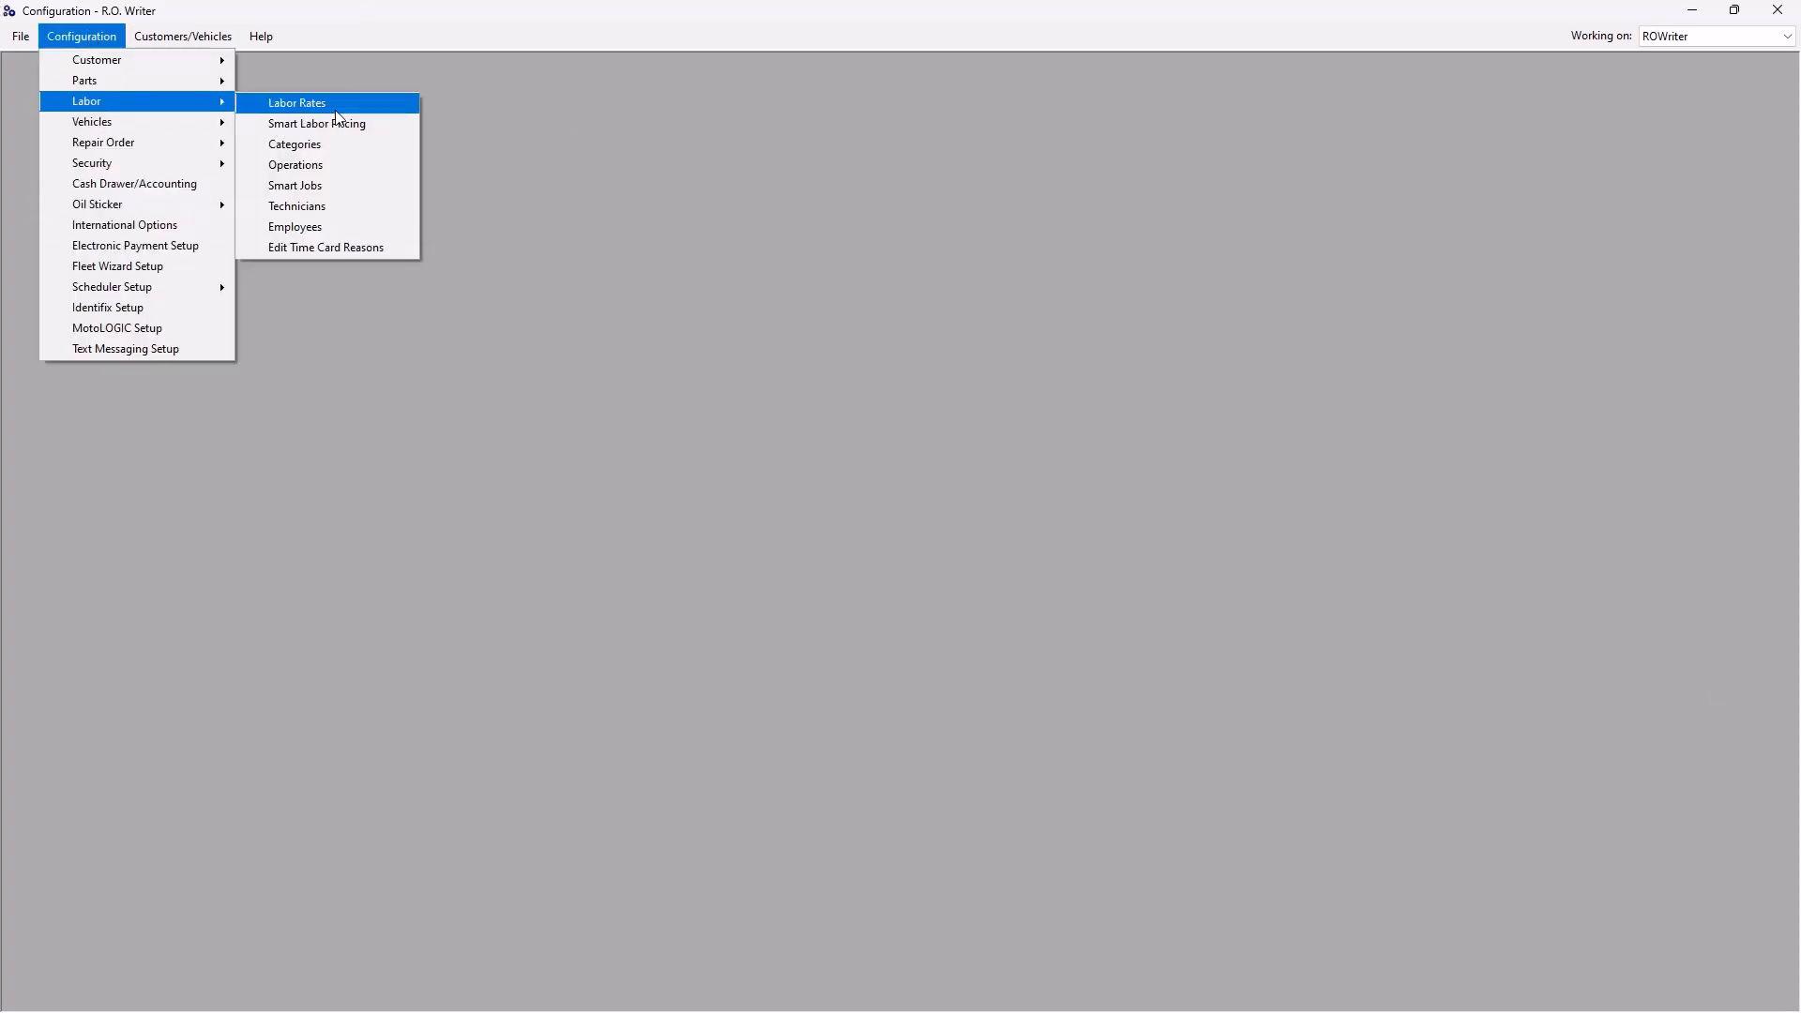
left_click(311, 169)
left_click(980, 593)
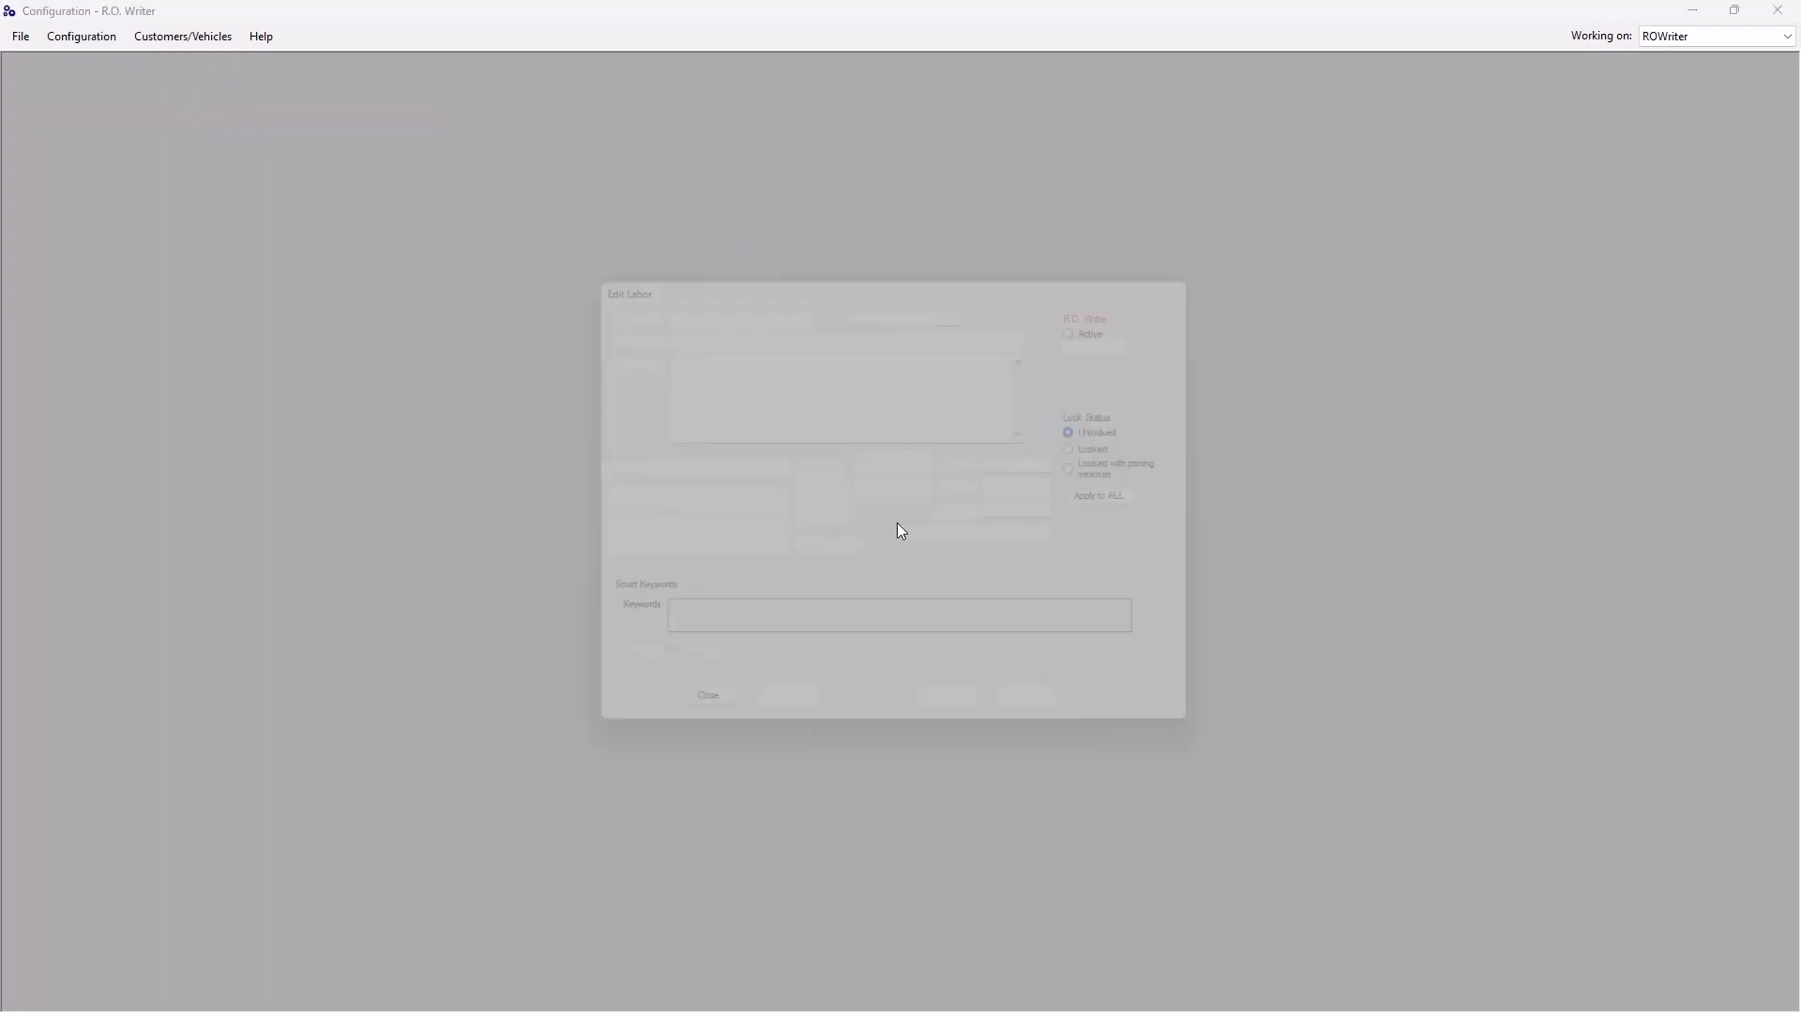
left_click(802, 298)
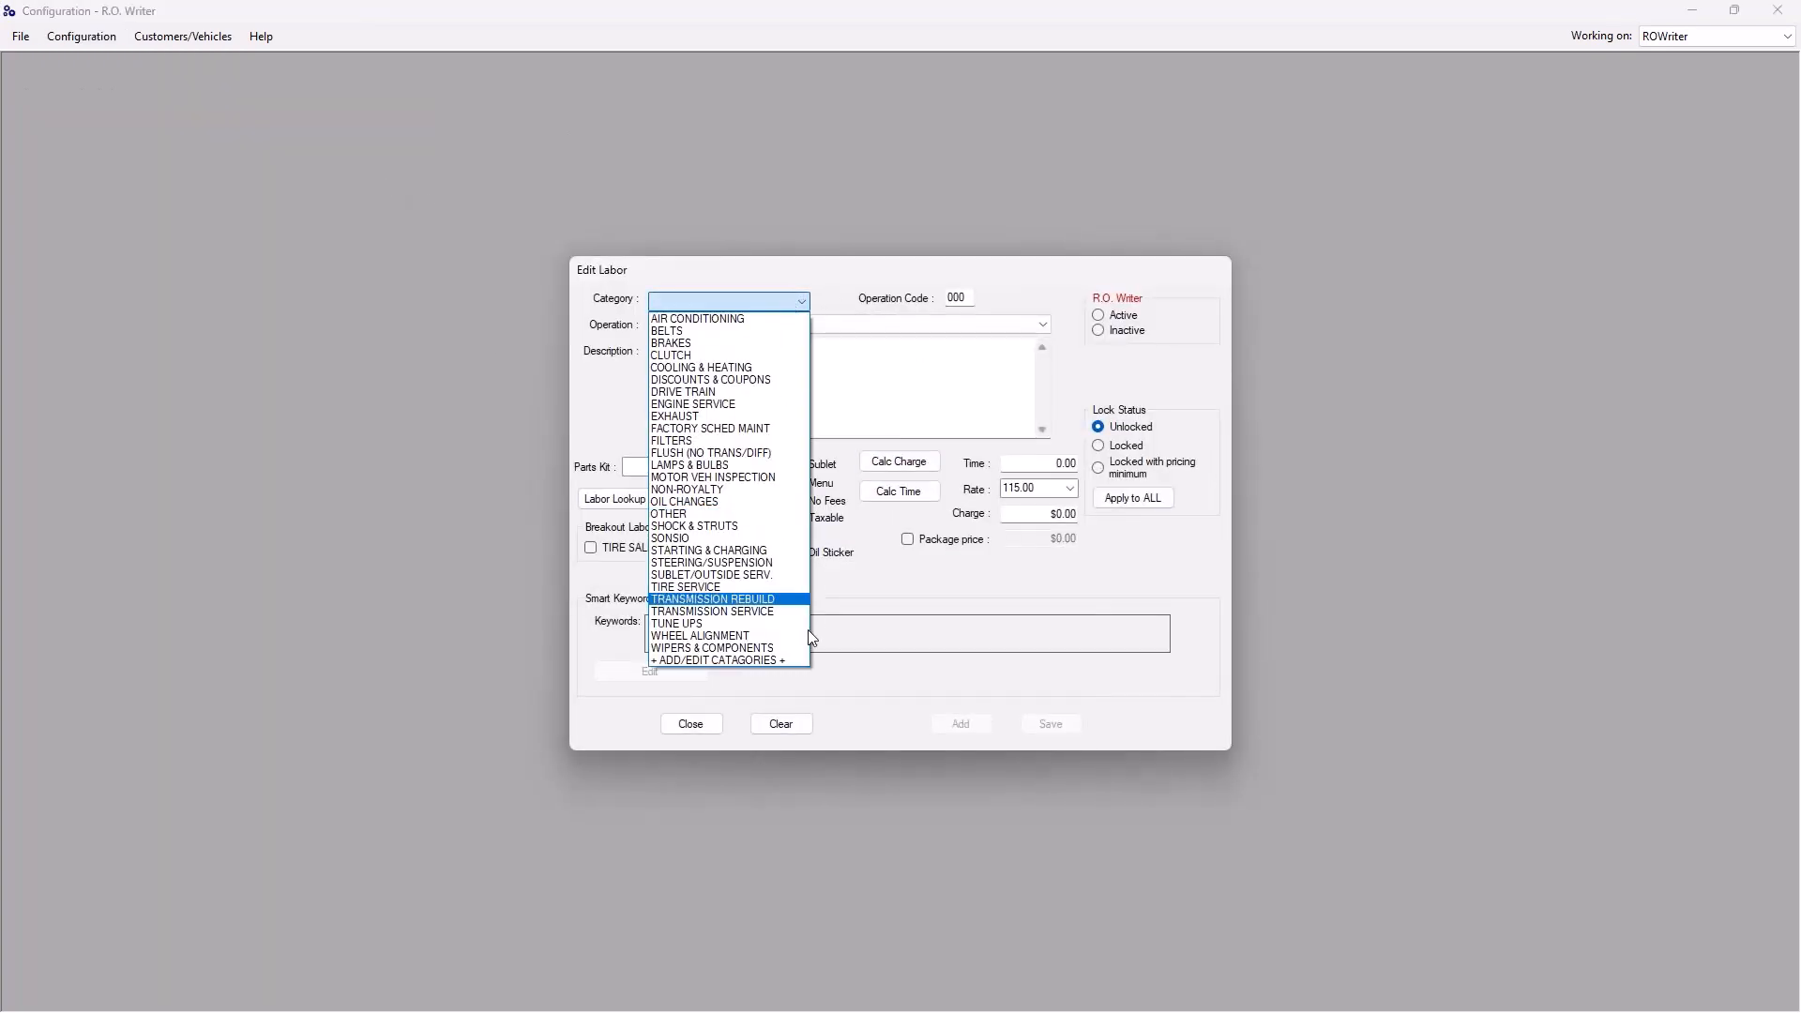
left_click(728, 587)
left_click(734, 325)
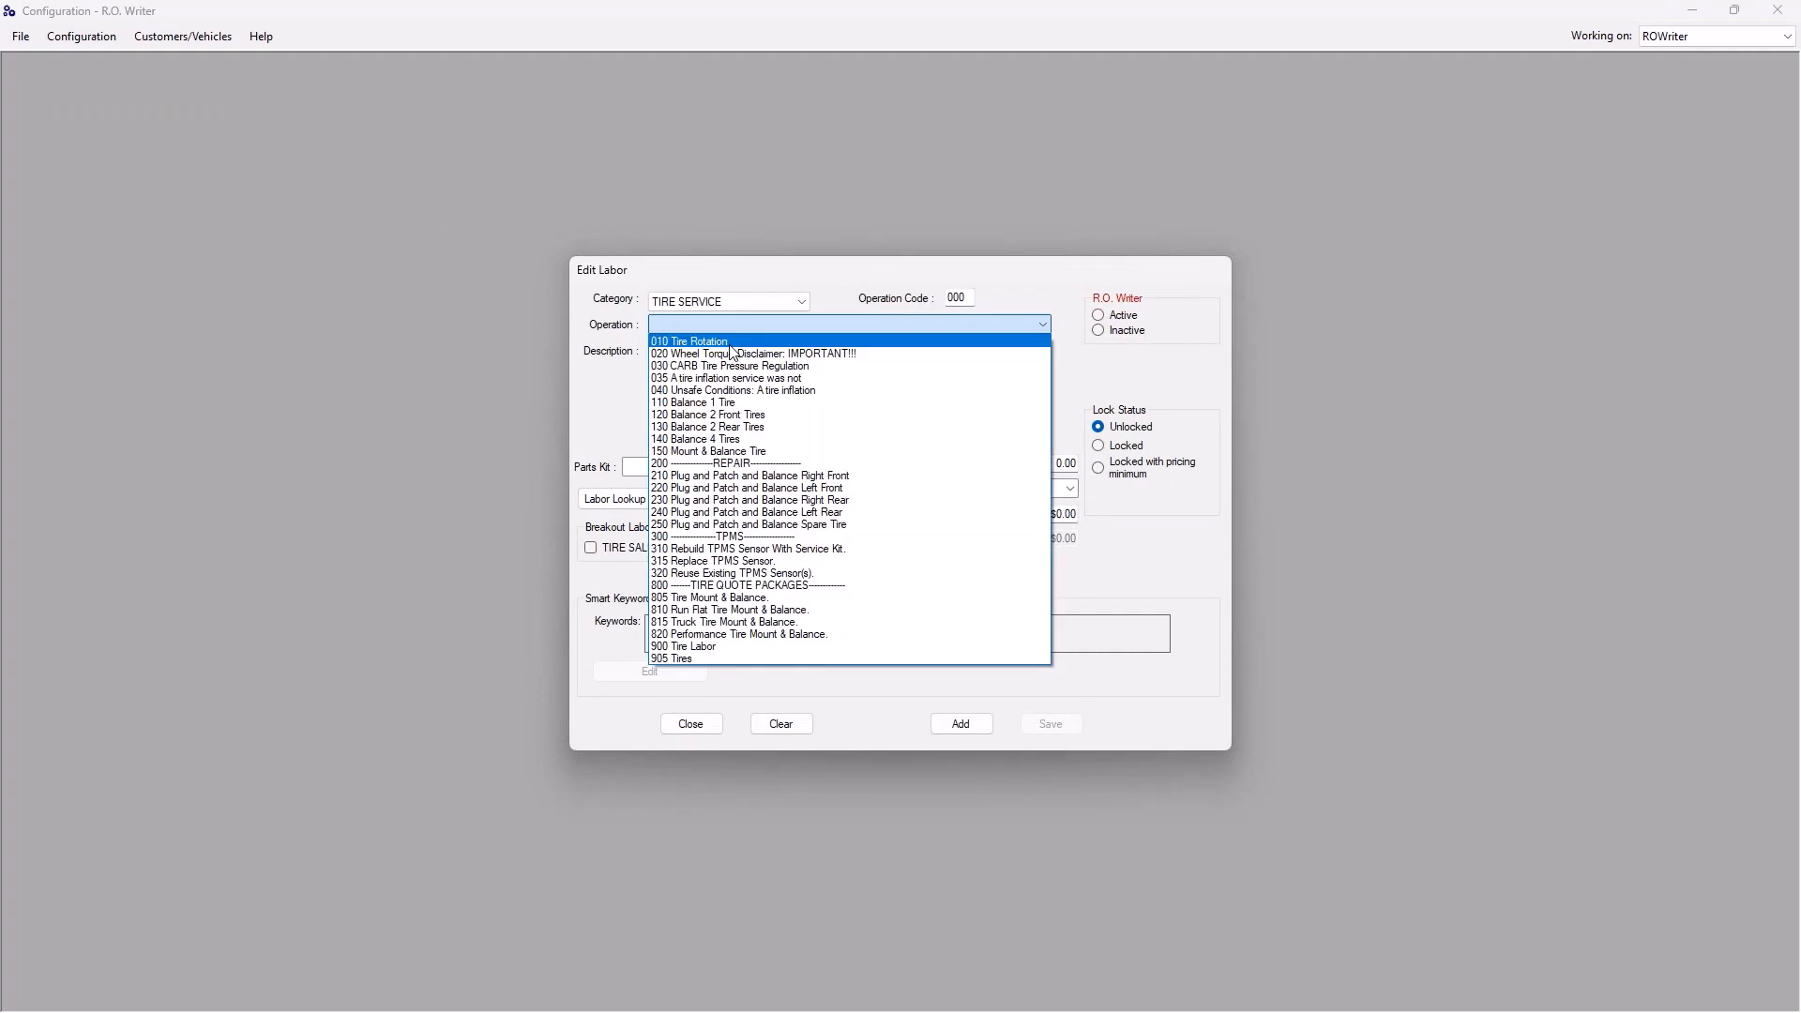
left_click(731, 344)
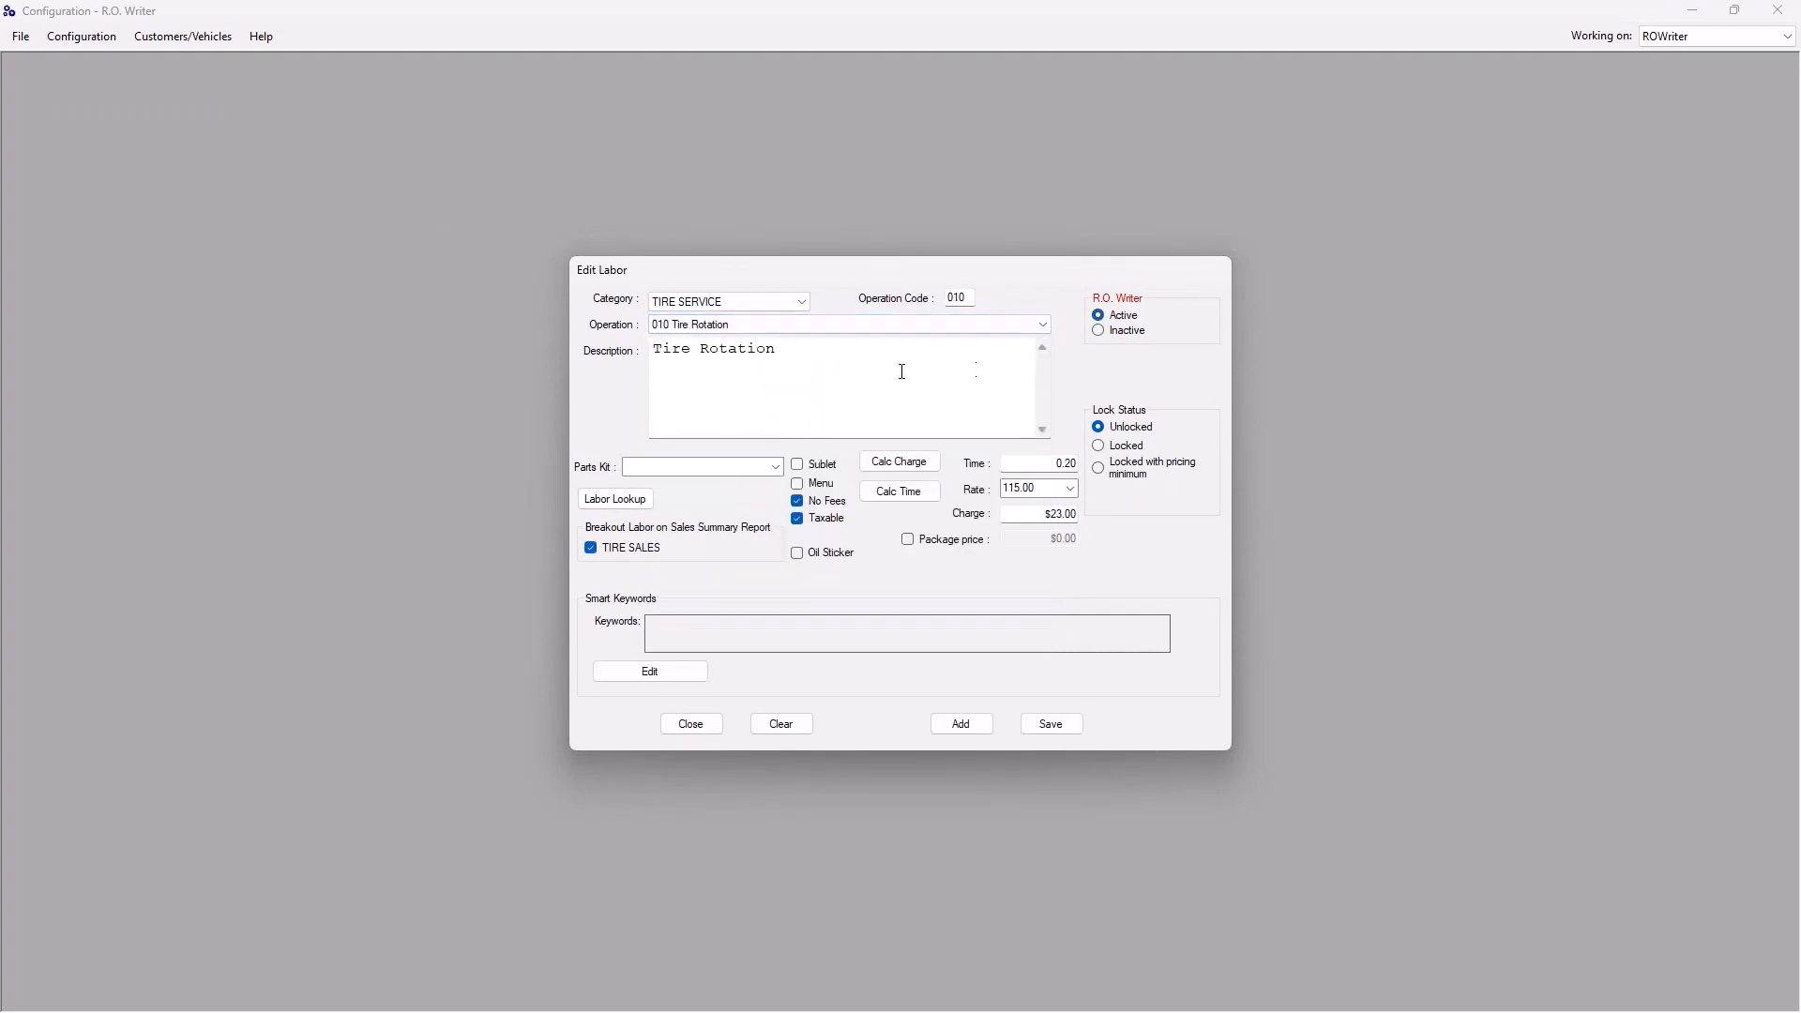
Mark the Tire Rotation operation as sublet, save it, and close the Configuration module.
left_click(823, 469)
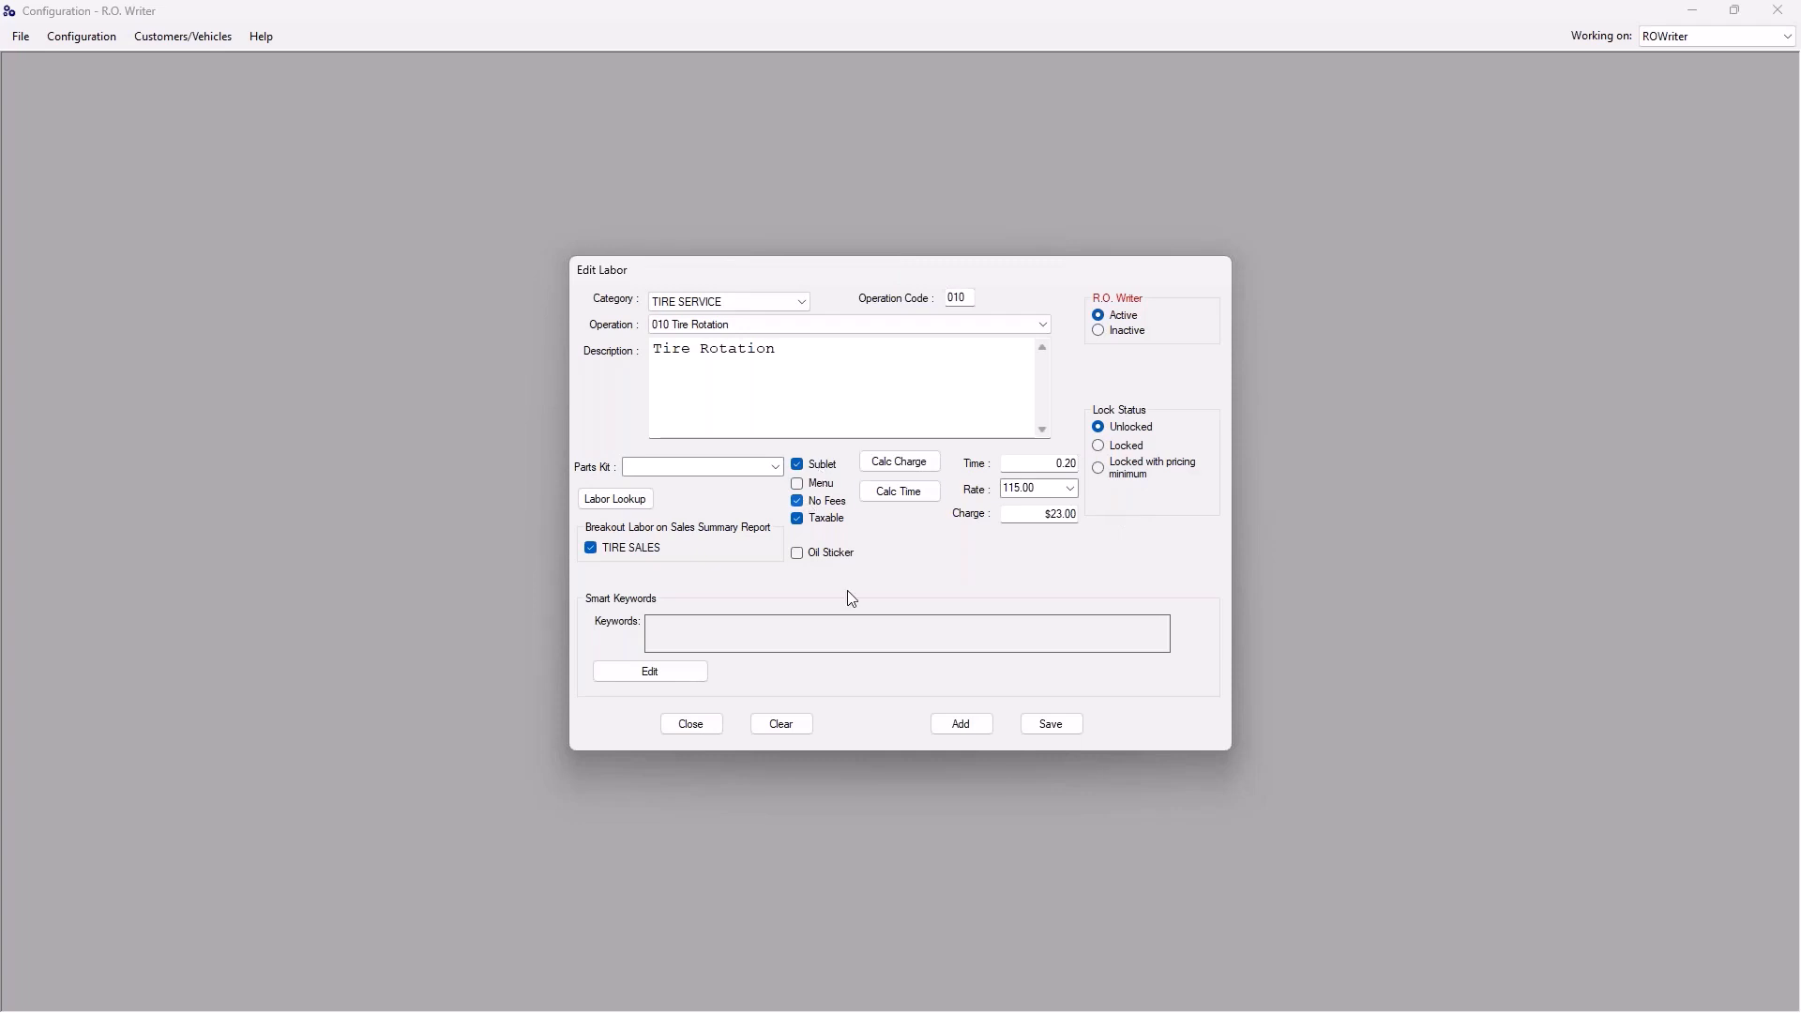
left_click(1051, 726)
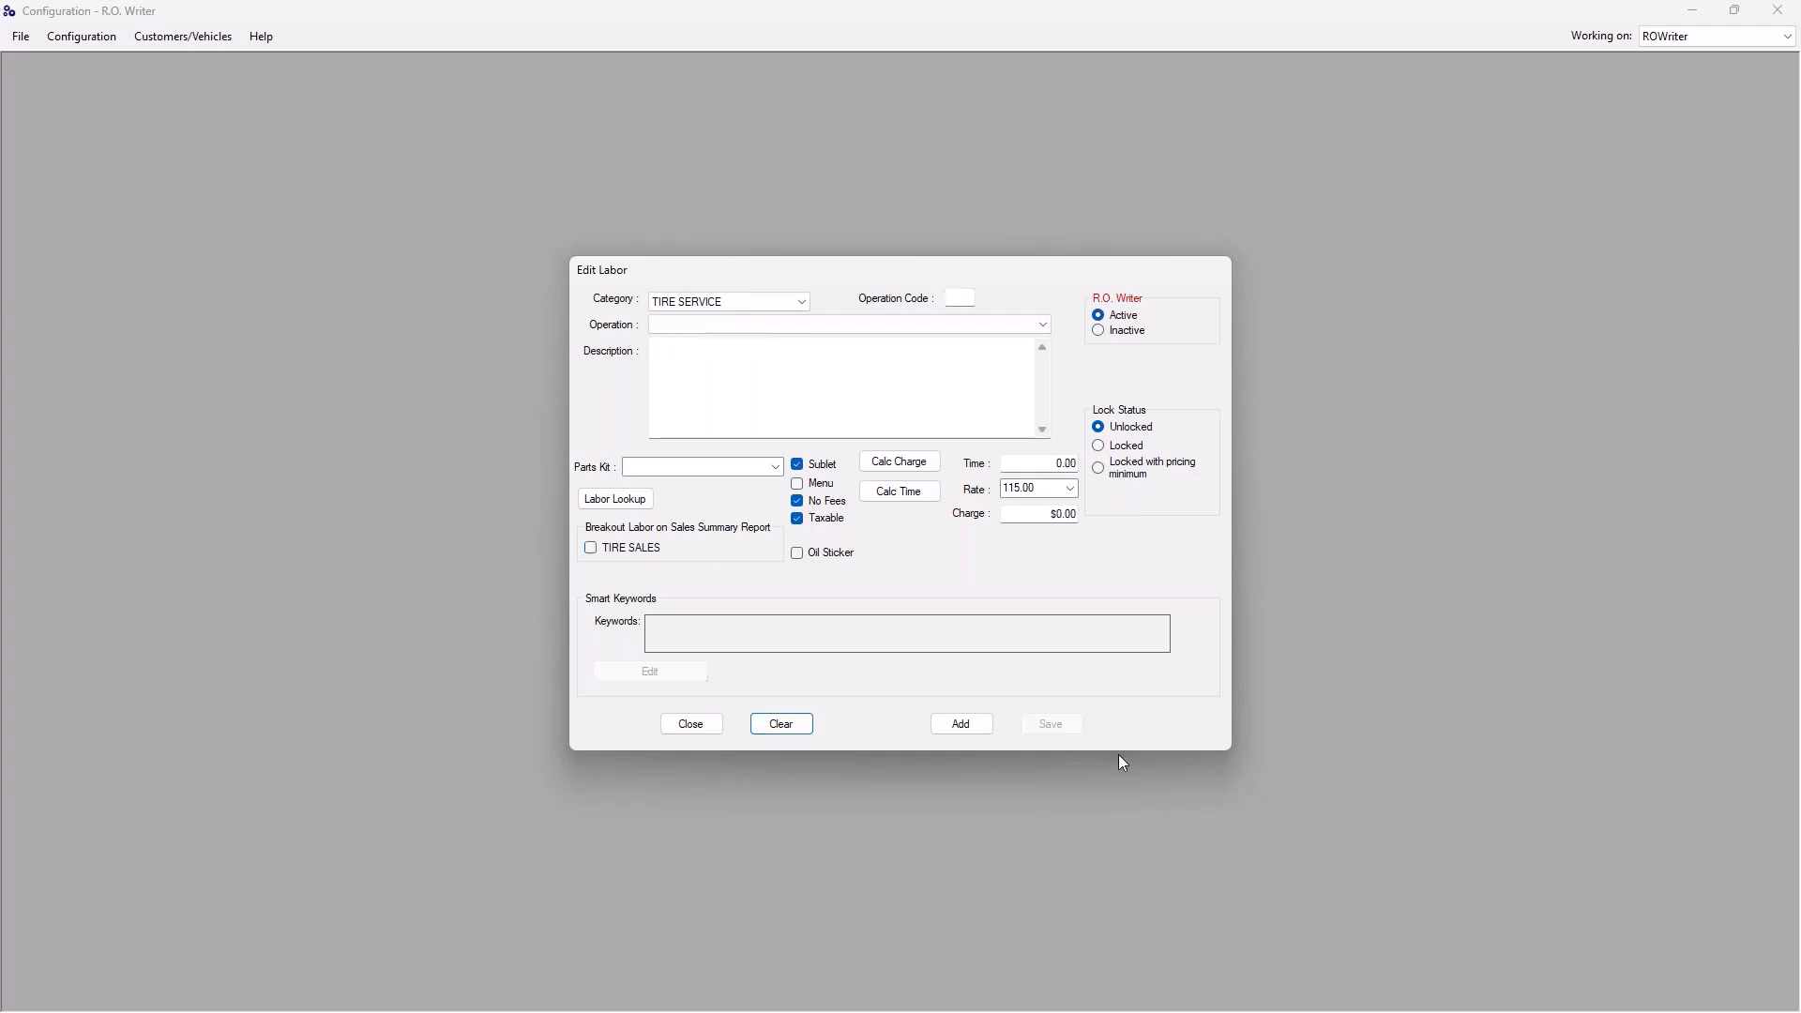
left_click(691, 727)
left_click(1778, 10)
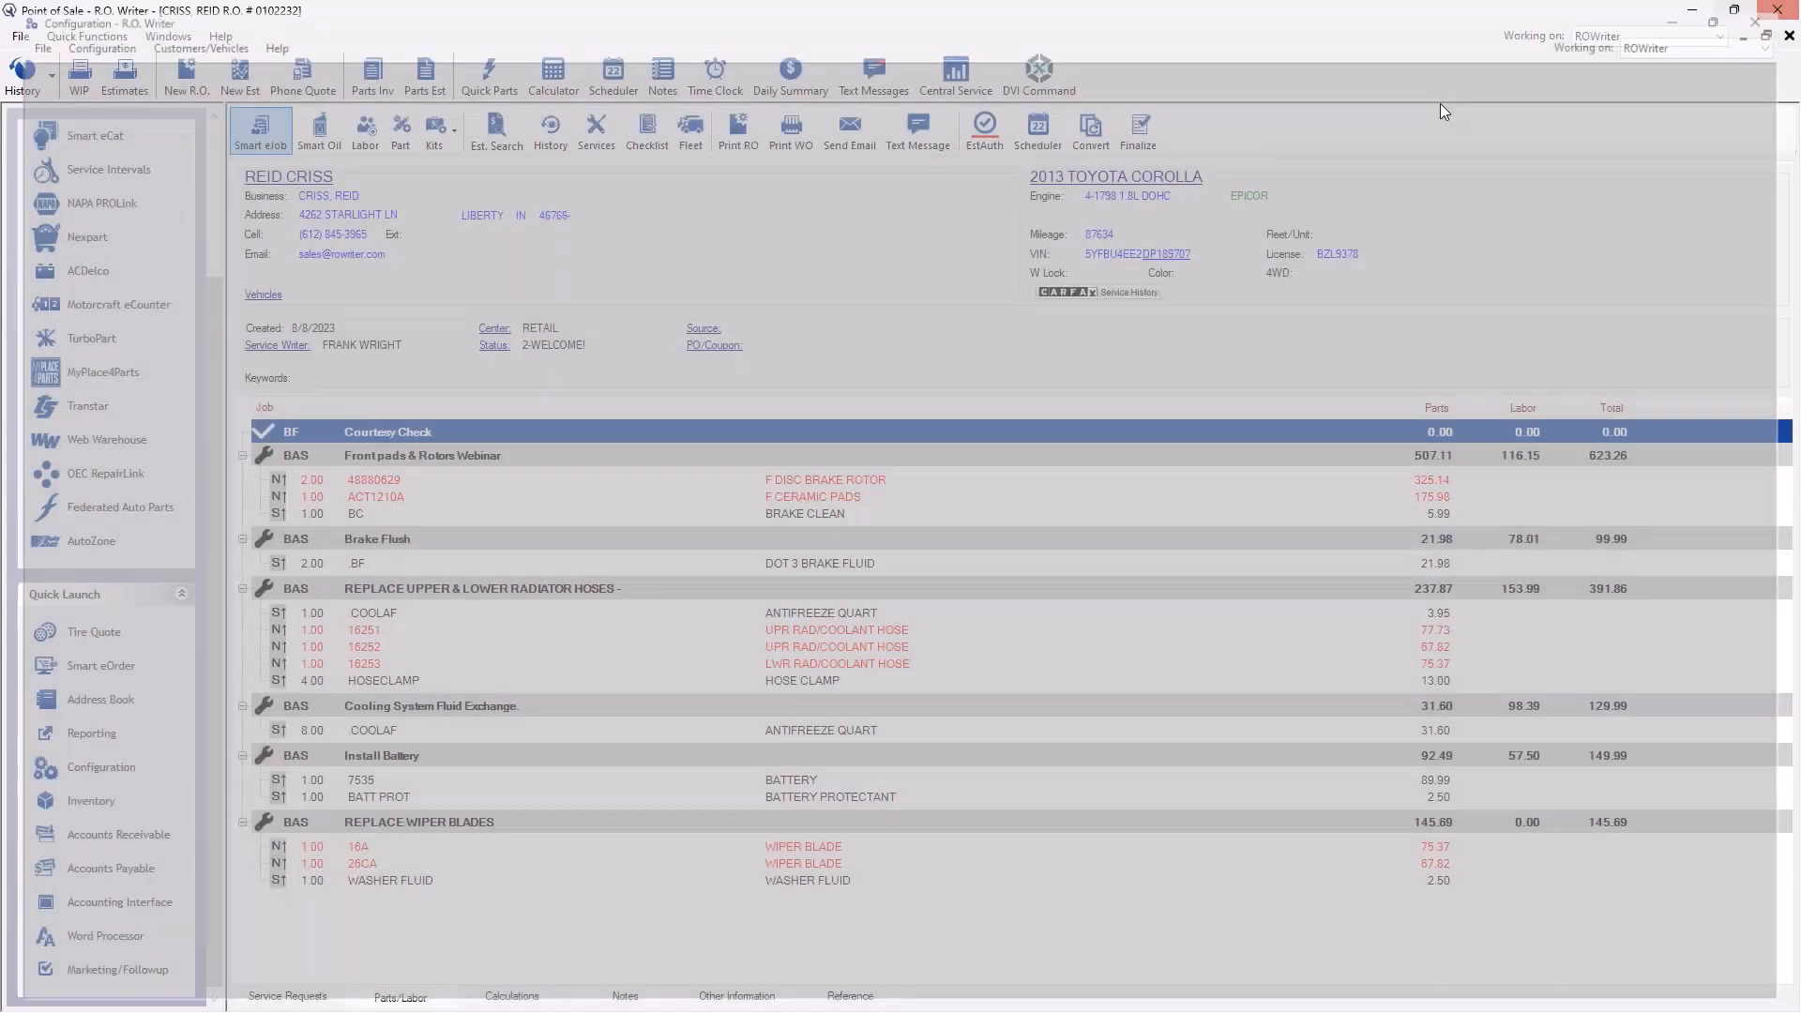
Start a labor entry for 010 Tire Rotation on the repair order, check its sublet invoice field and cost, and cancel the entry.
left_click(365, 132)
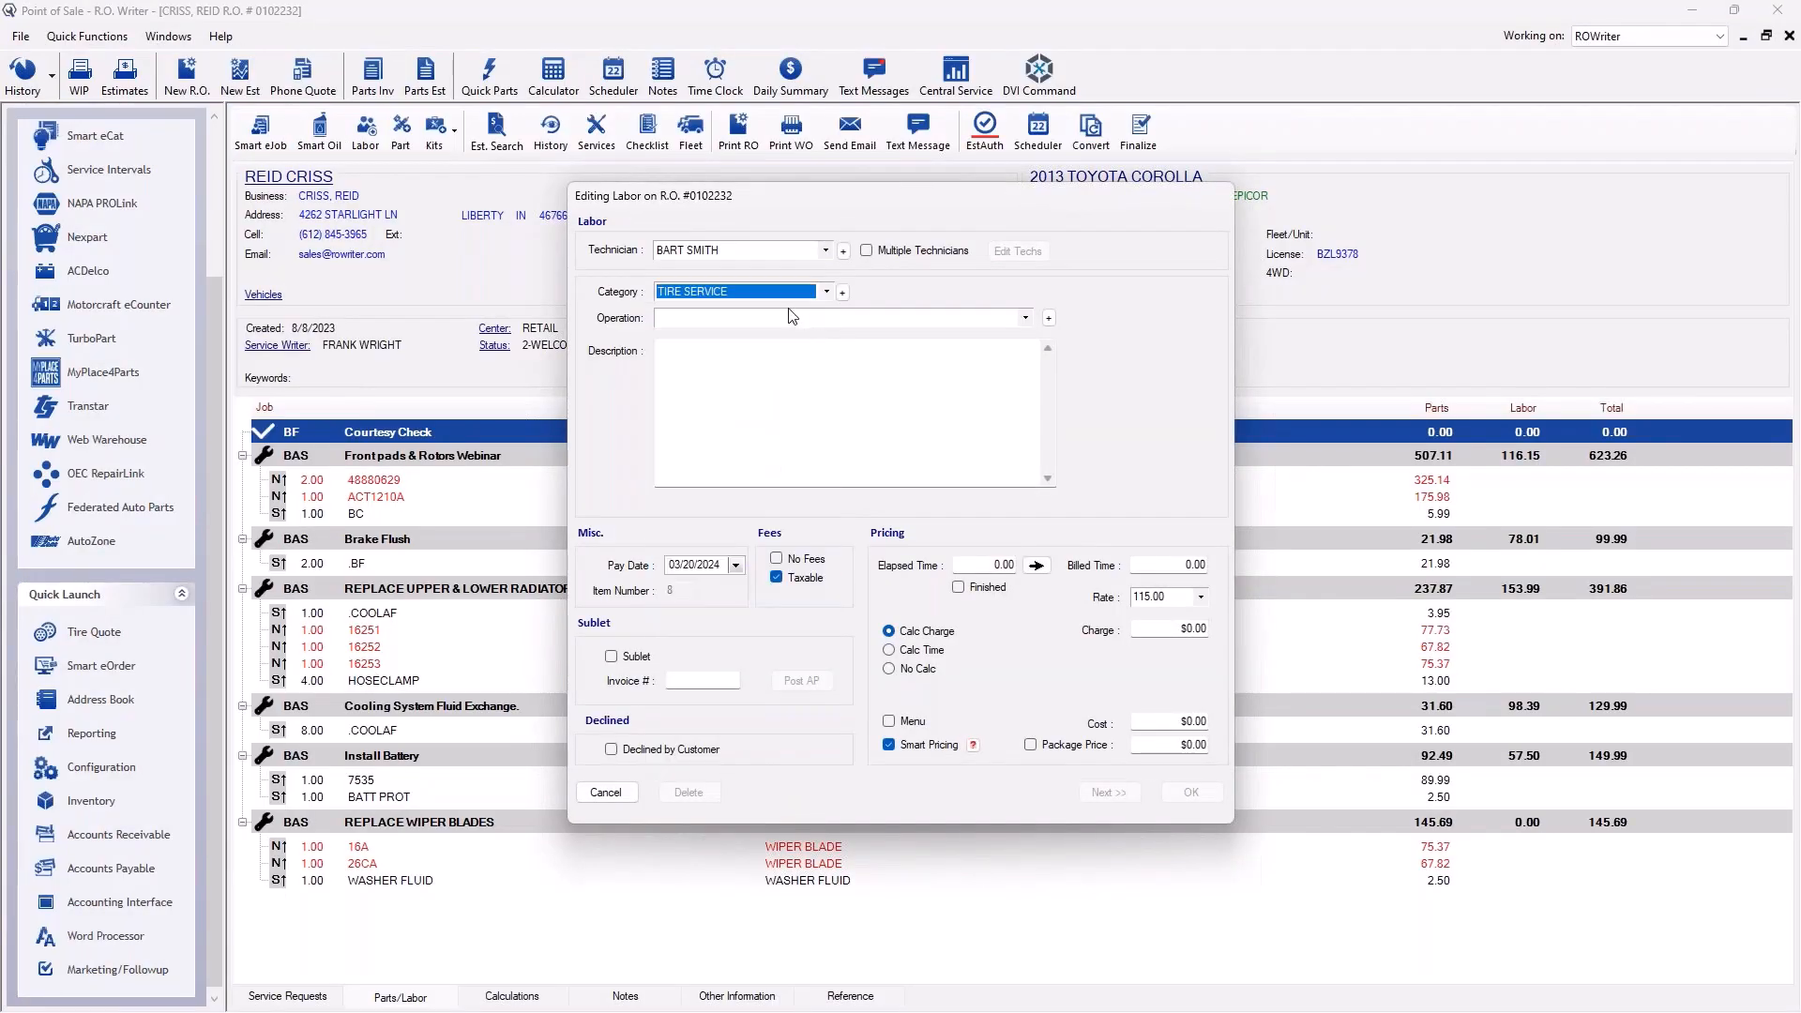
left_click(793, 318)
left_click(706, 335)
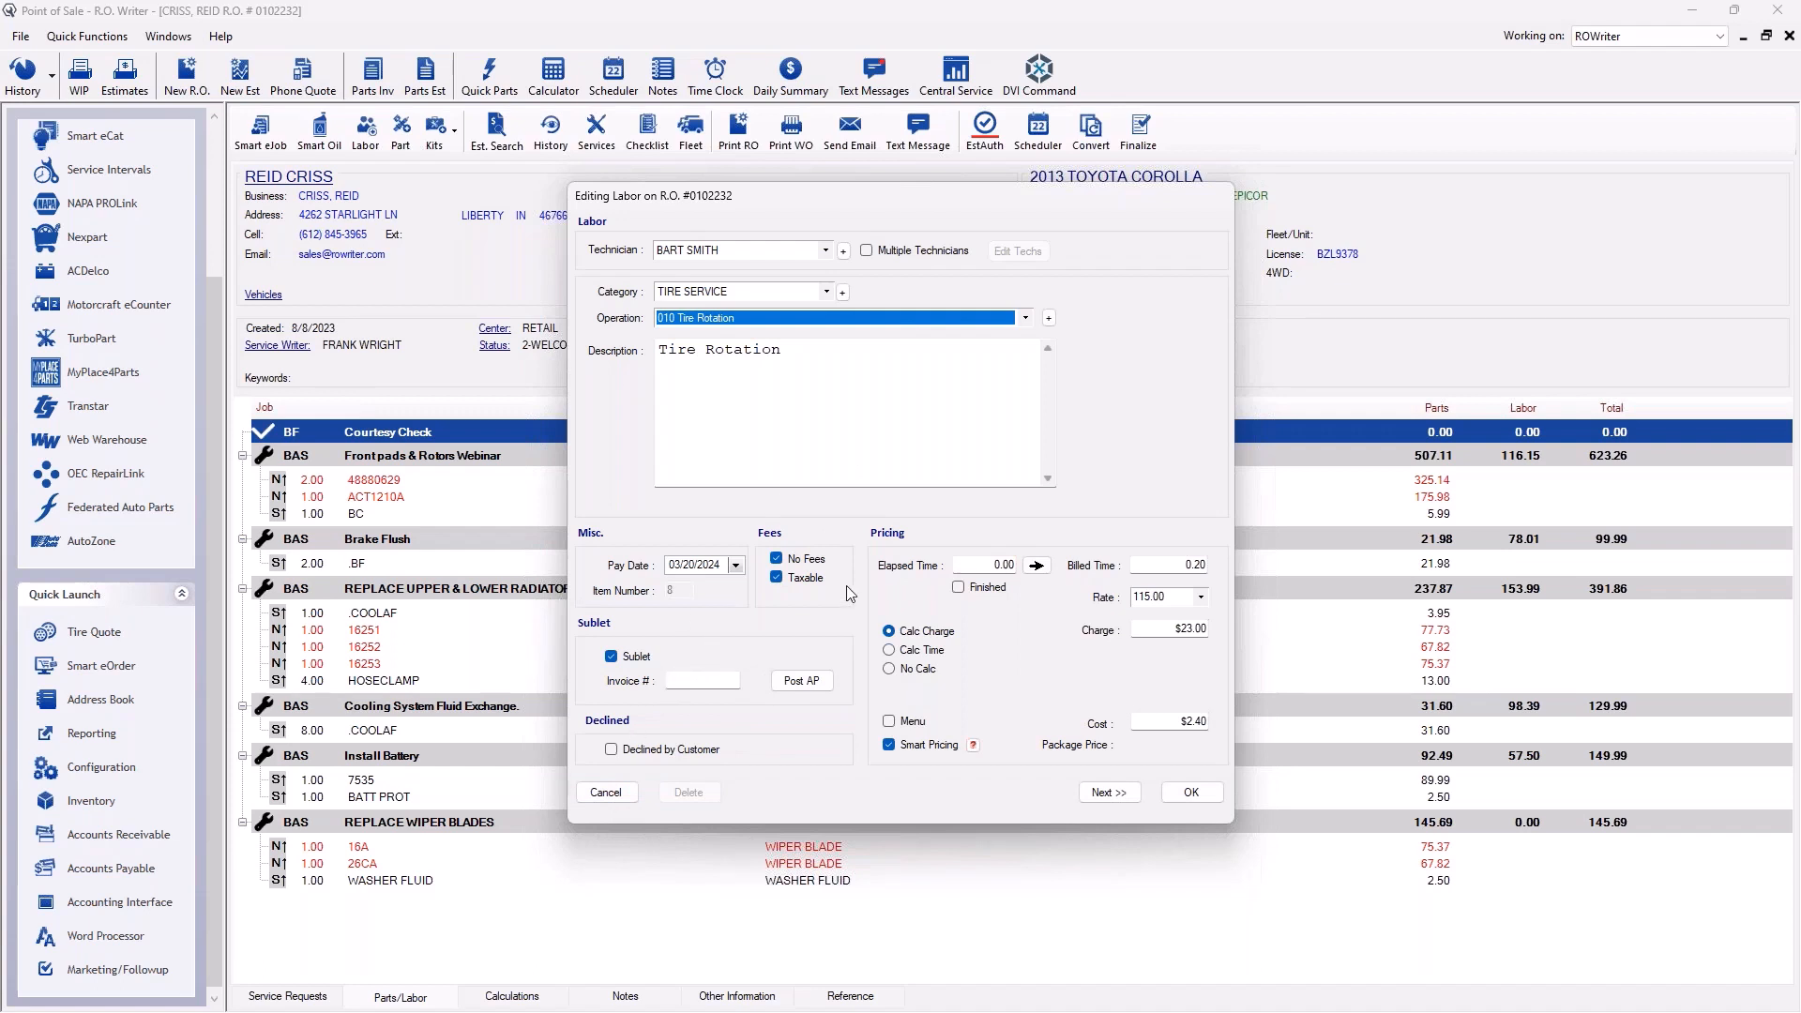
left_click(703, 681)
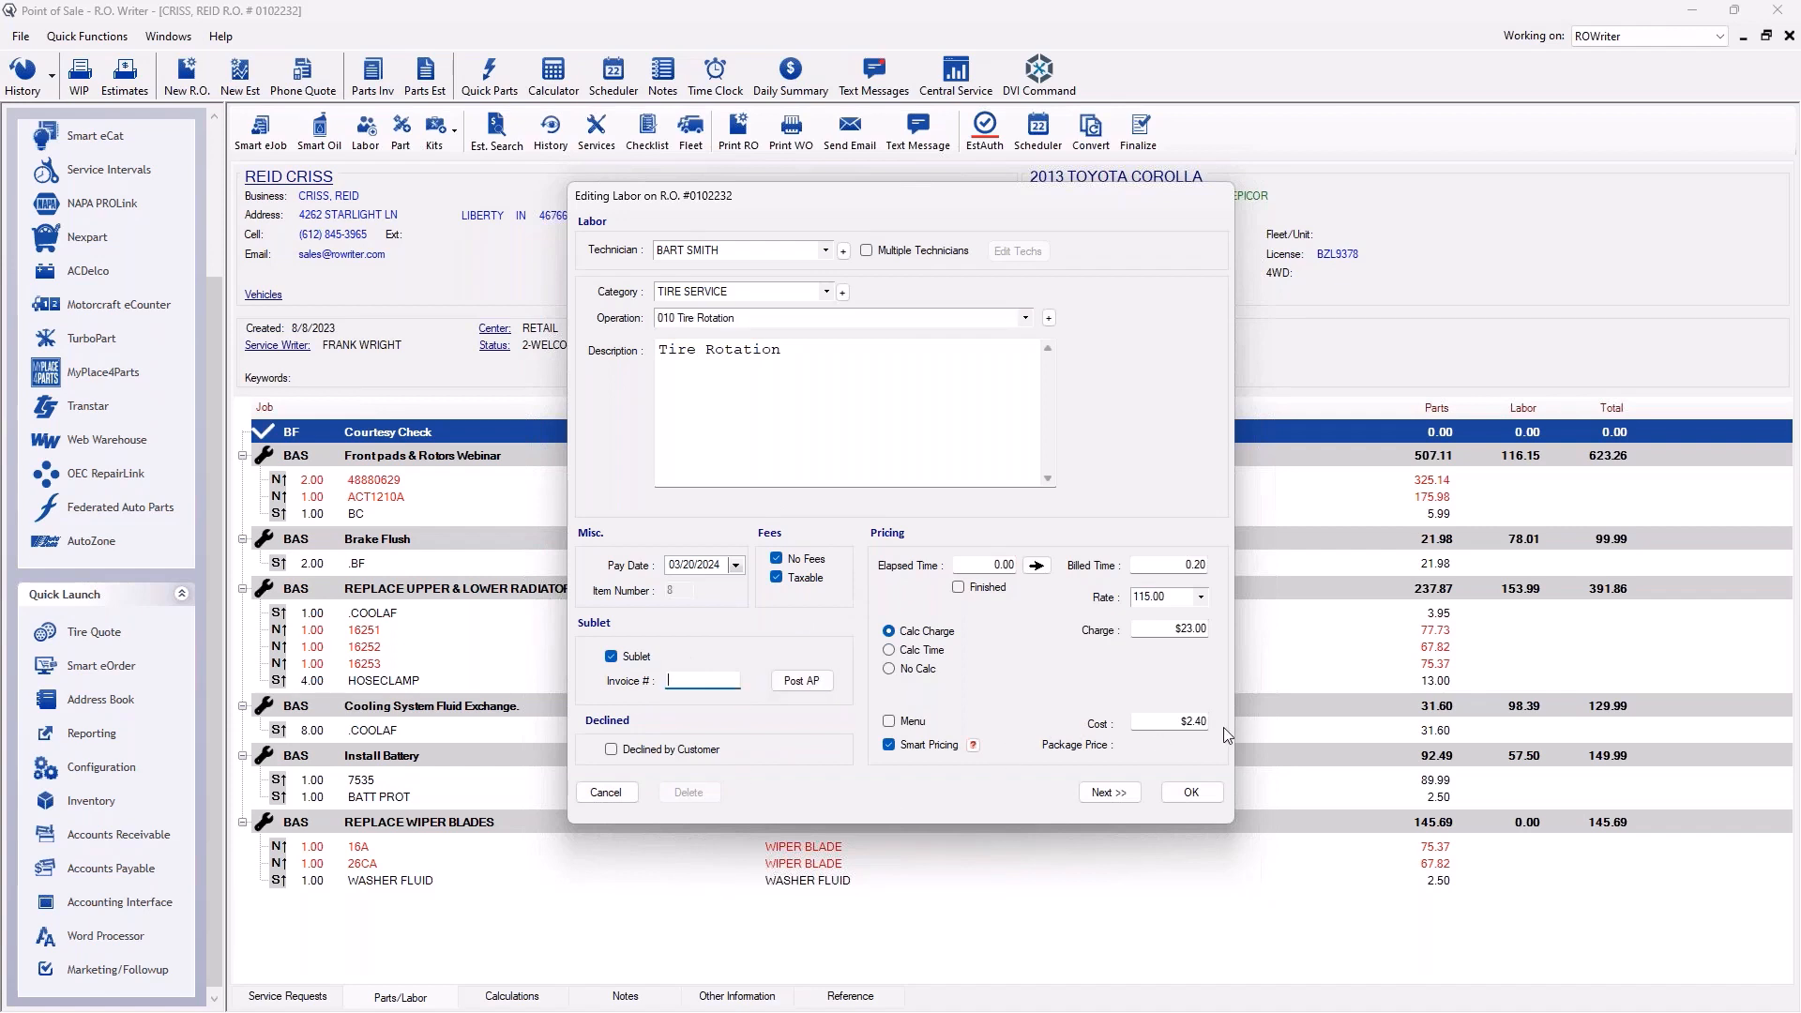
left_click(630, 793)
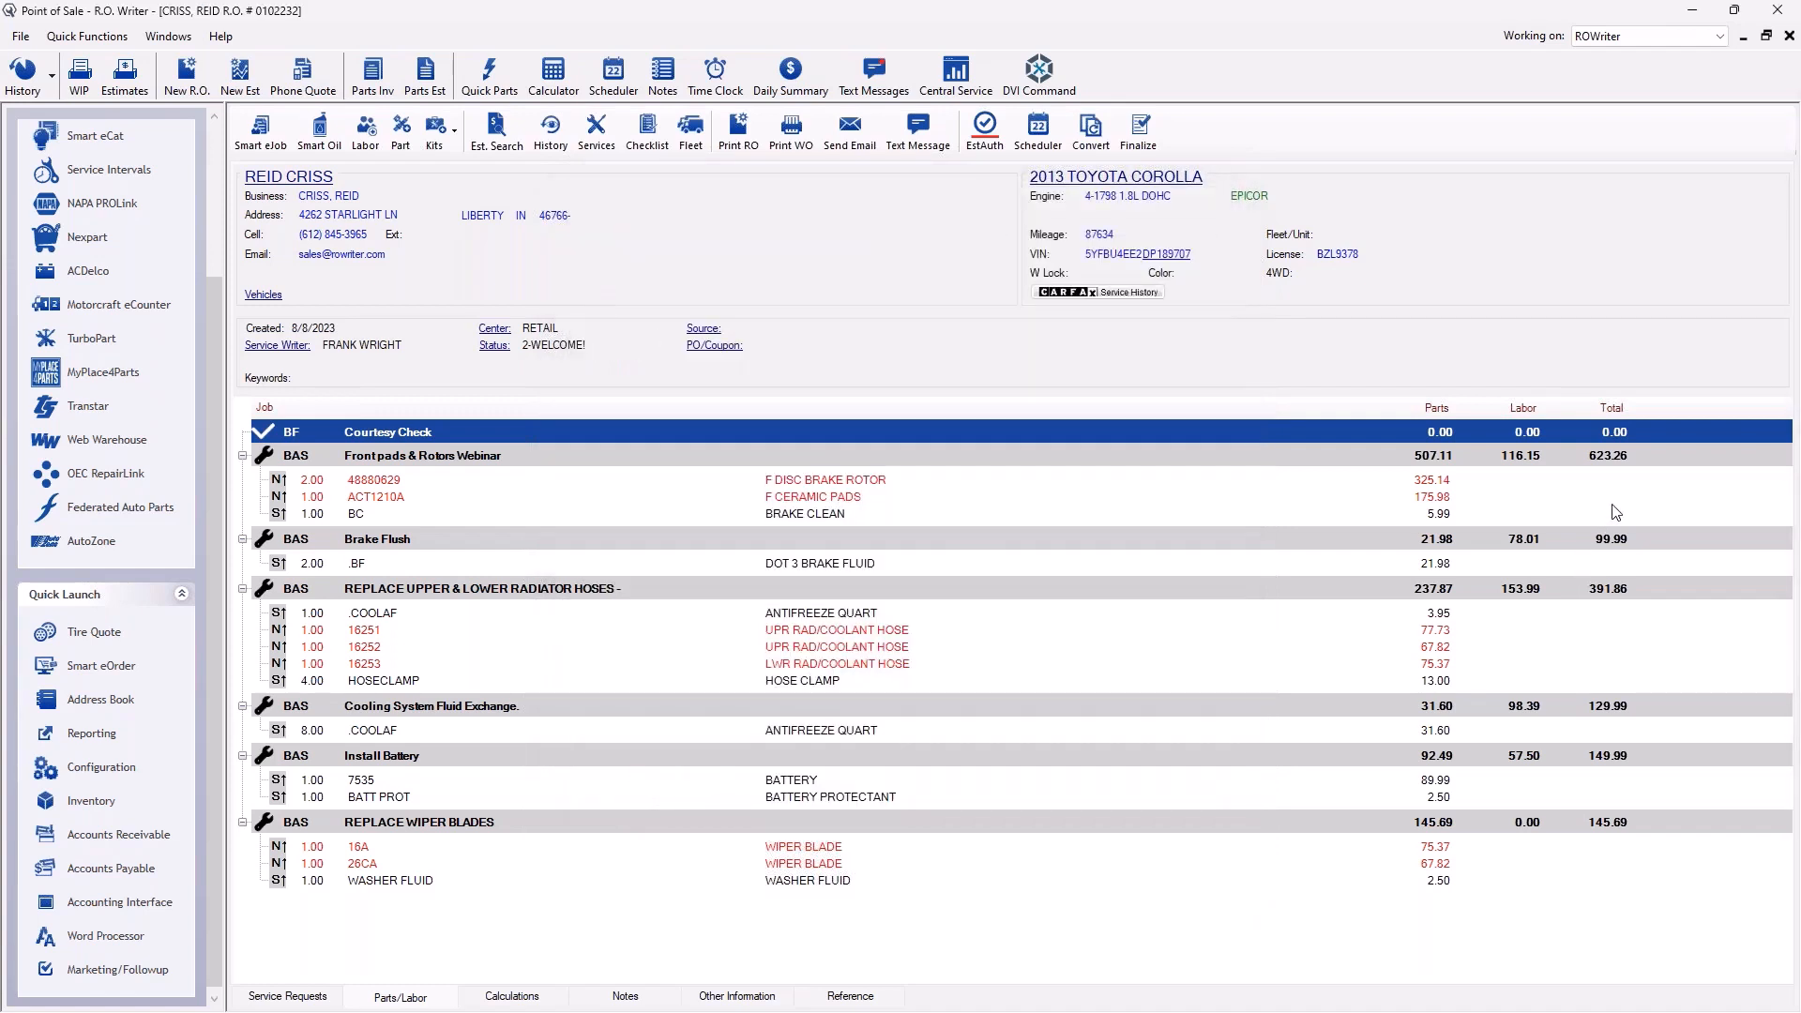